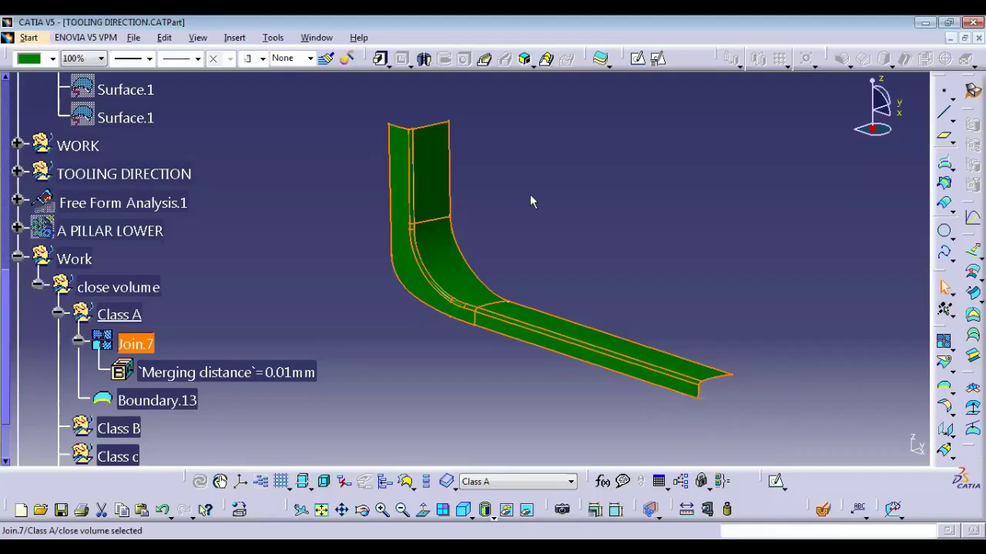
# Show all twelve hidden surfaces of the CAS_2020 set
pyautogui.click(530, 194)
pyautogui.click(78, 339)
pyautogui.click(58, 311)
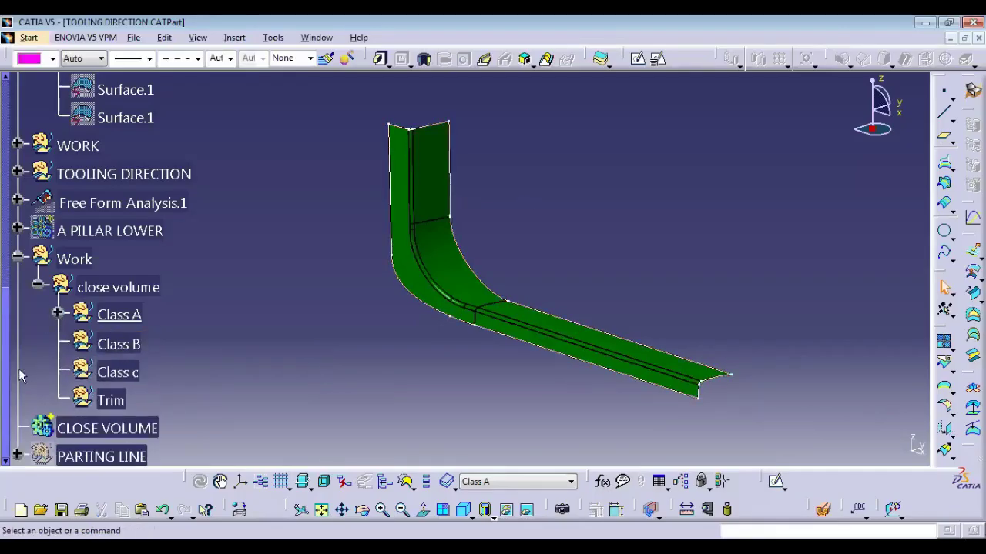
pyautogui.moveTo(6, 380); pyautogui.dragTo(9, 164)
pyautogui.click(117, 283)
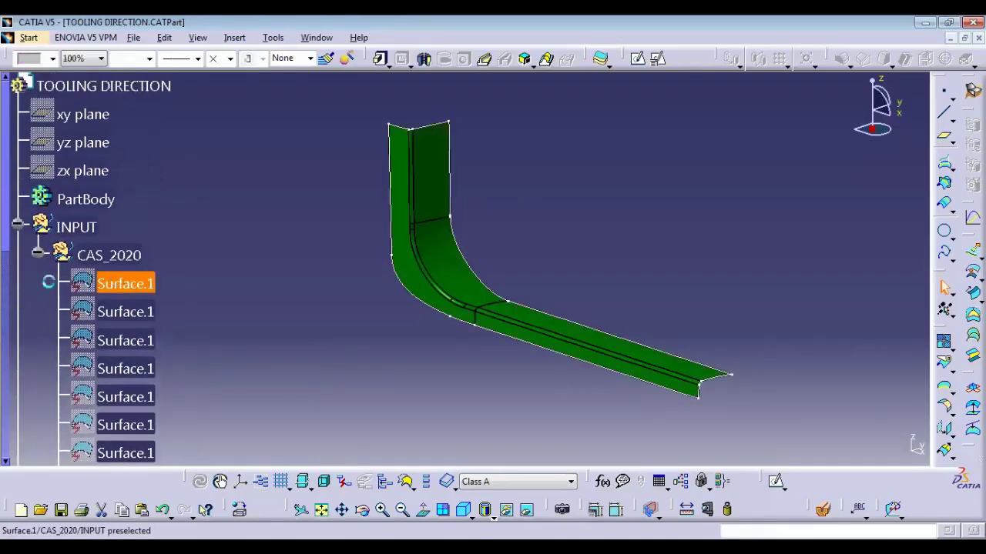
pyautogui.moveTo(6, 237); pyautogui.dragTo(23, 317)
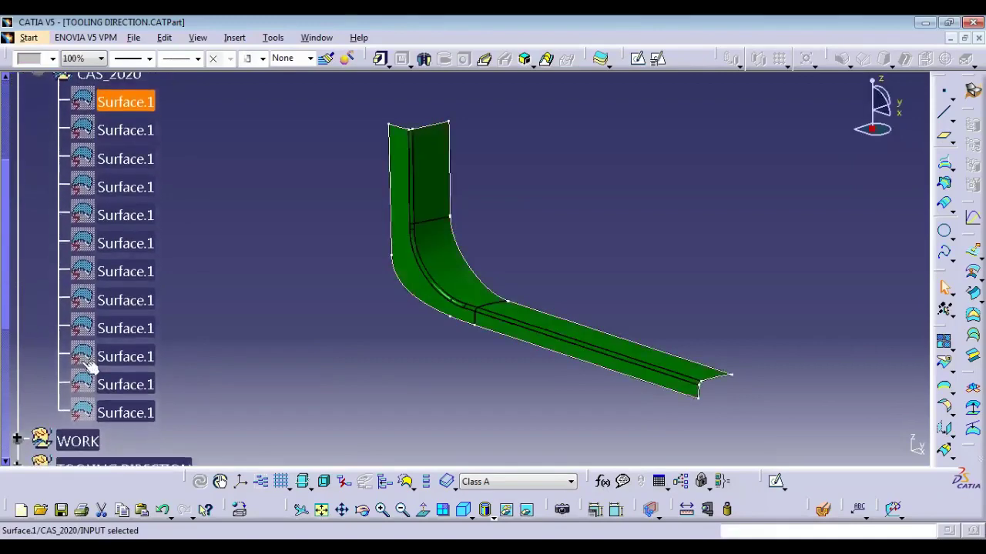
pyautogui.keyDown('shift'); pyautogui.click(119, 415); pyautogui.keyUp('shift')
pyautogui.rightClick(119, 416)
pyautogui.press('h')
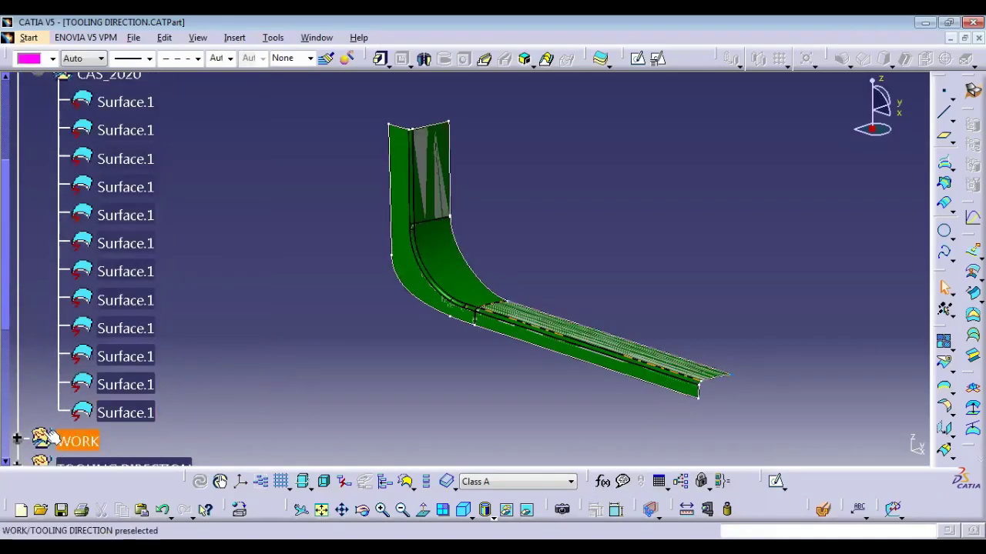
# Hide the existing Join.7 surface and its Boundary.13 curve in the Class A set
pyautogui.moveTo(6, 320); pyautogui.dragTo(7, 362)
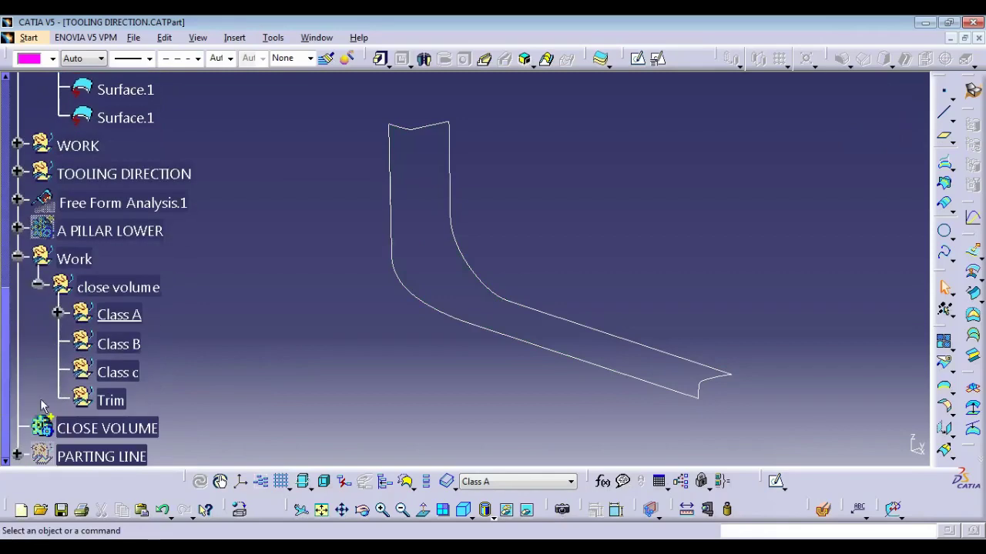
pyautogui.click(58, 315)
pyautogui.rightClick(143, 346)
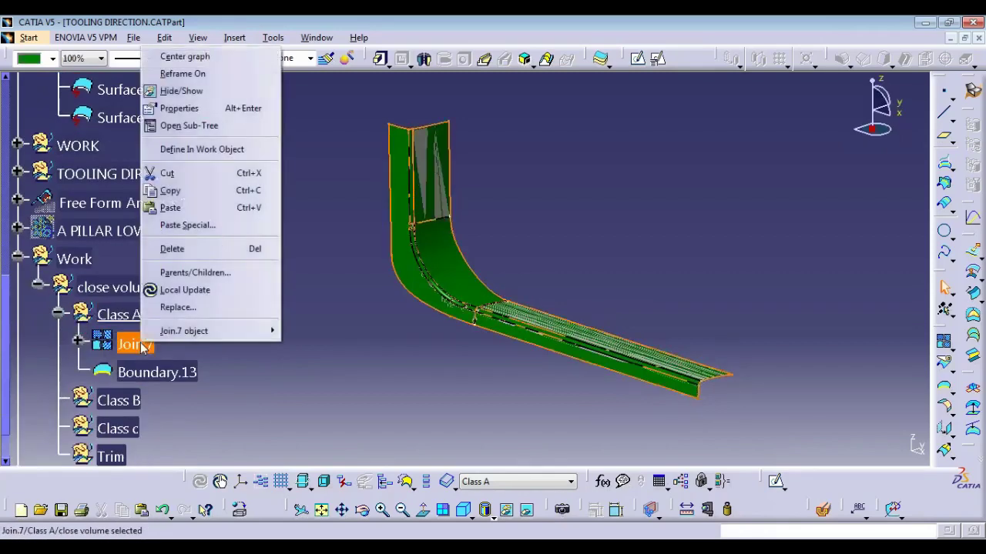
pyautogui.press('h')
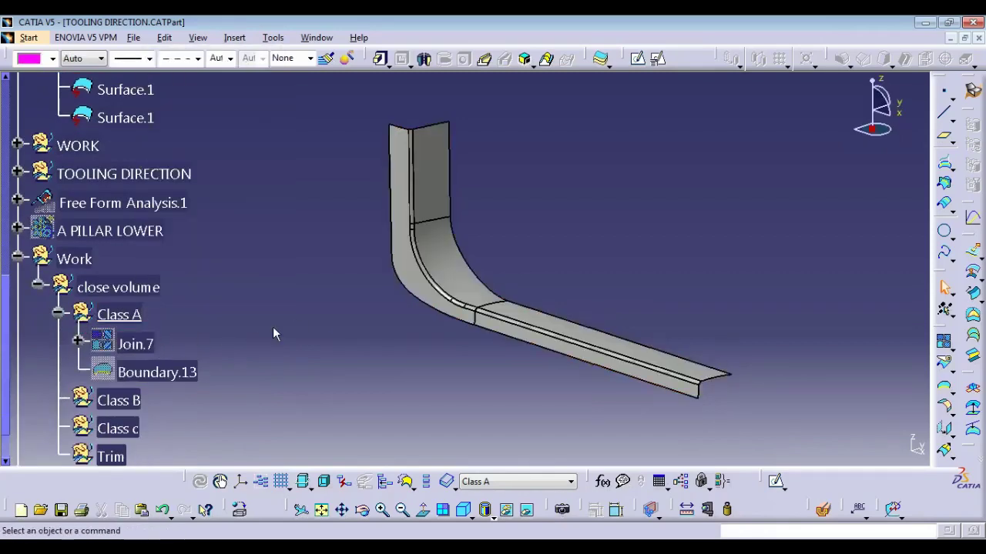
# Join all the displayed CAS_2020 surfaces in Class A with a merging distance of 0.001 mm
pyautogui.click(943, 342)
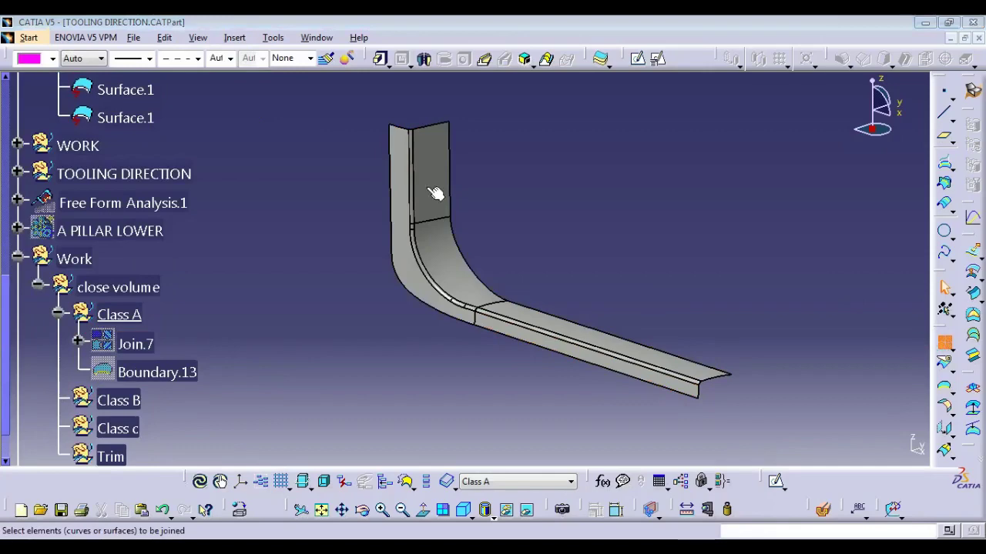
pyautogui.rightClick(719, 148)
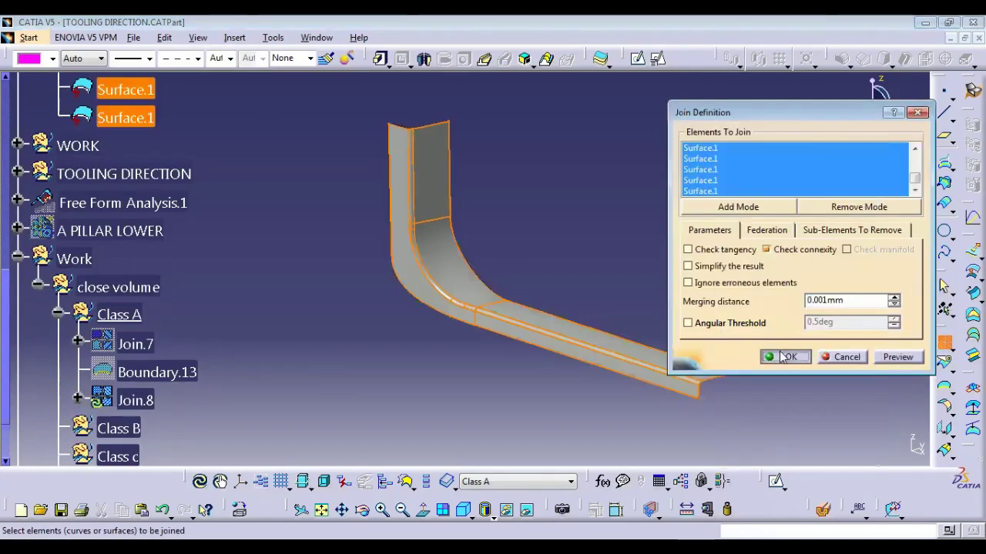
pyautogui.click(784, 356)
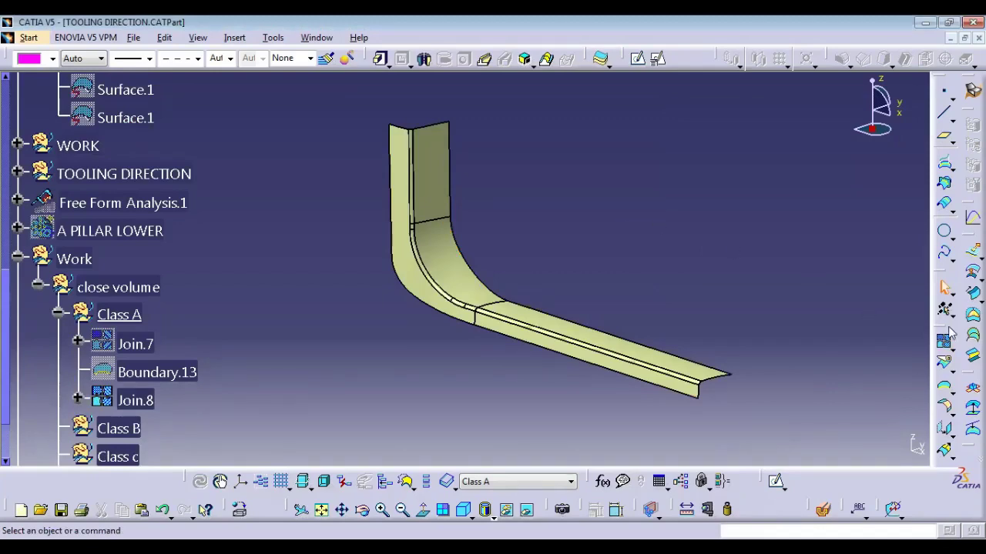
# Create a Boundary curve around the new joined surface, leaving both limits unset
pyautogui.click(945, 388)
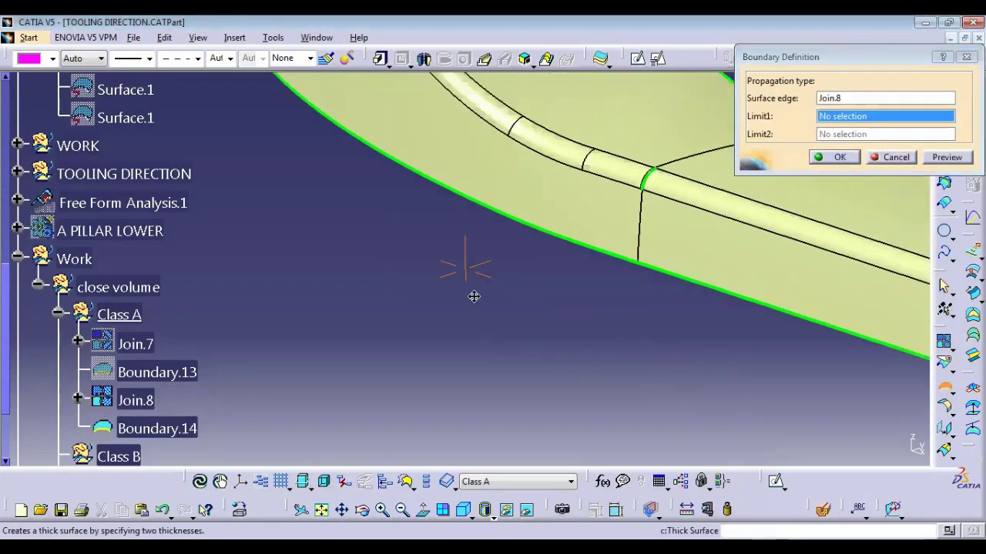
pyautogui.moveTo(473, 296); pyautogui.dragTo(378, 389, button='middle')
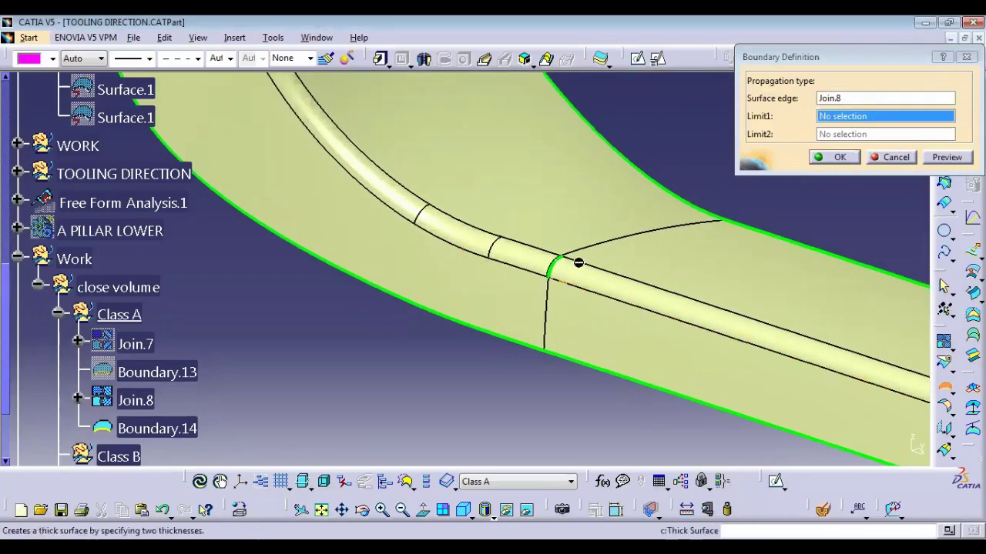
pyautogui.keyDown('ctrl'); pyautogui.moveTo(498, 251); pyautogui.dragTo(432, 461, button='middle'); pyautogui.keyUp('ctrl')
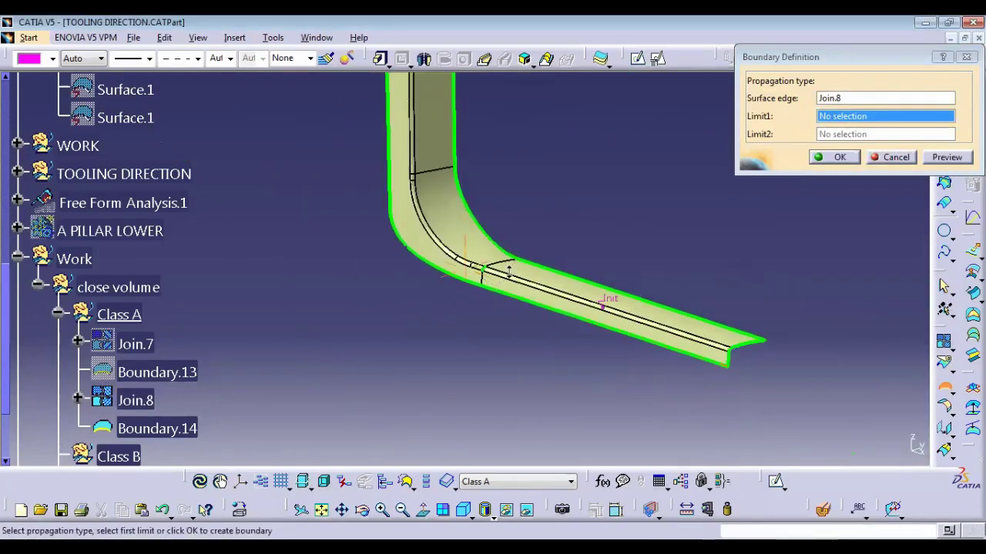
pyautogui.keyDown('ctrl'); pyautogui.moveTo(505, 274); pyautogui.dragTo(570, 188, button='middle'); pyautogui.keyUp('ctrl')
pyautogui.click(822, 158)
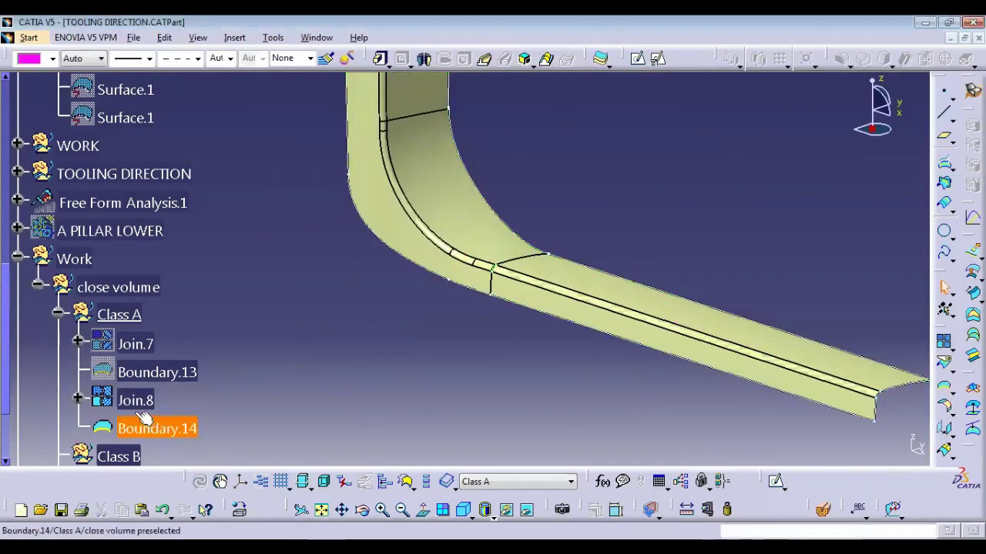
# Colour the Join.8 surface tan
pyautogui.click(137, 401)
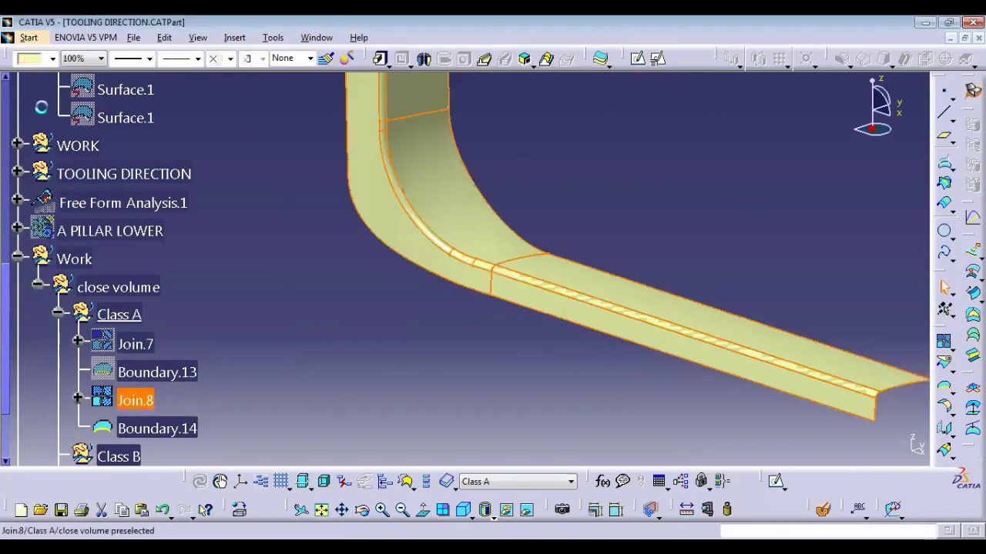
pyautogui.click(51, 59)
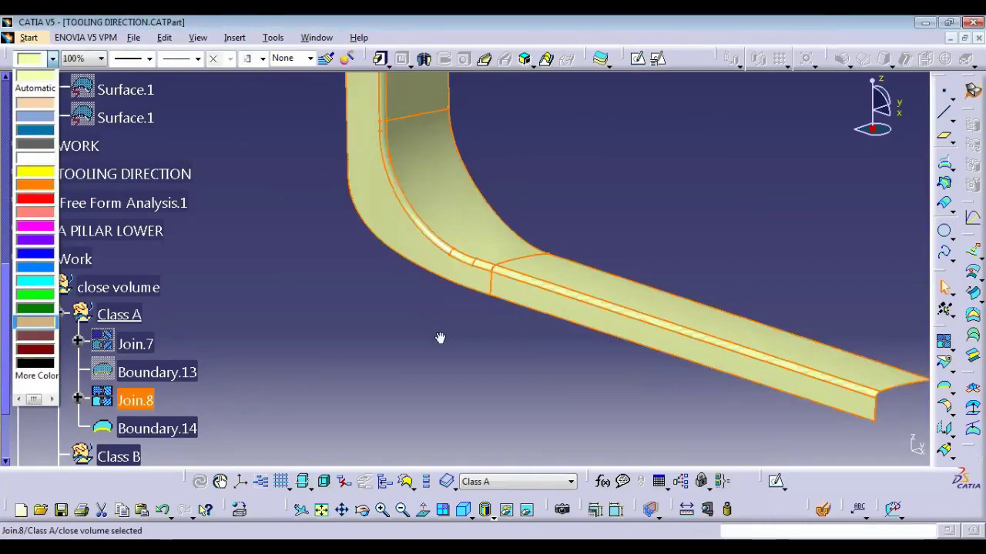
pyautogui.click(35, 322)
# Give the Boundary.14 curve a thicker line and a yellow colour
pyautogui.keyDown('ctrl'); pyautogui.moveTo(441, 338); pyautogui.dragTo(432, 269, button='middle'); pyautogui.keyUp('ctrl')
pyautogui.click(167, 430)
pyautogui.click(132, 63)
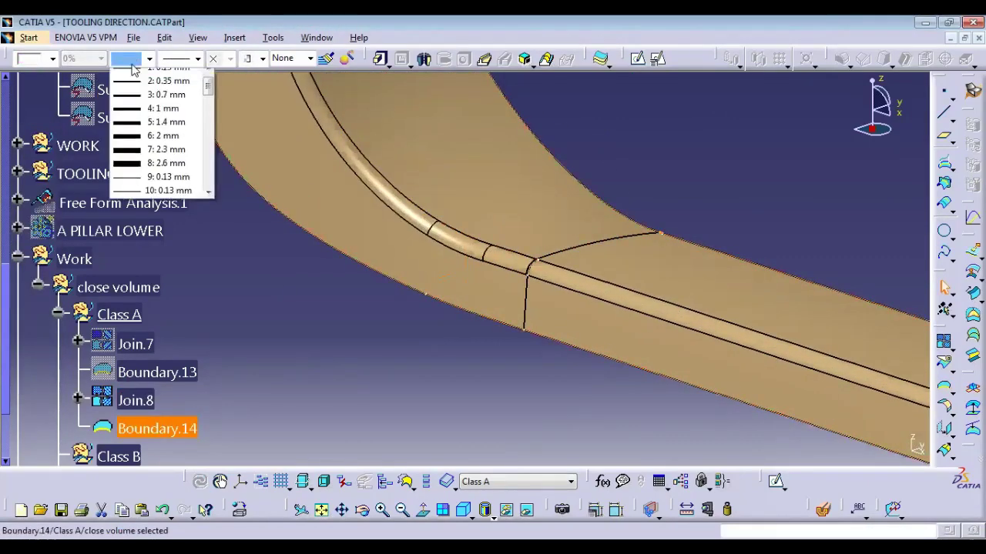
pyautogui.click(52, 59)
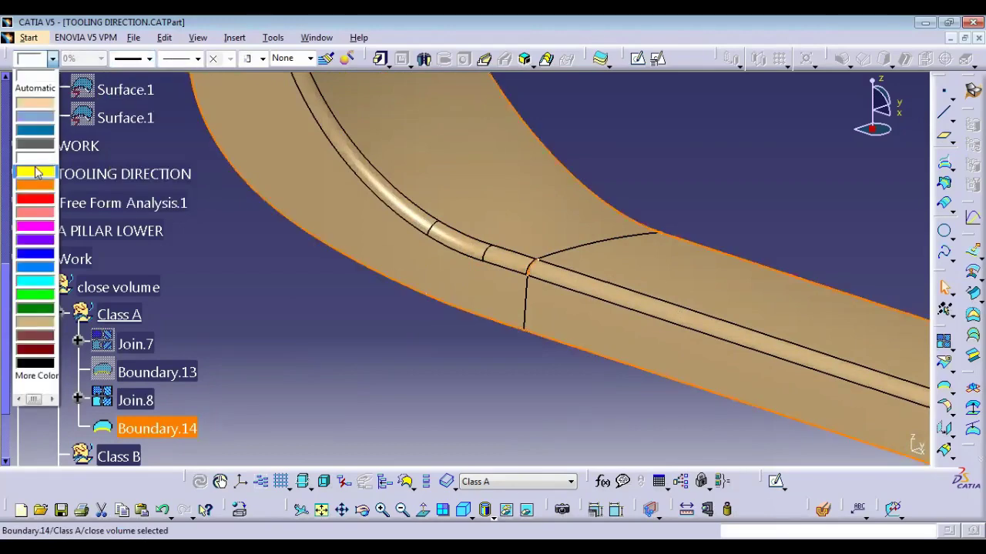
pyautogui.click(38, 172)
pyautogui.click(354, 339)
pyautogui.moveTo(322, 291); pyautogui.dragTo(271, 268, button='middle')
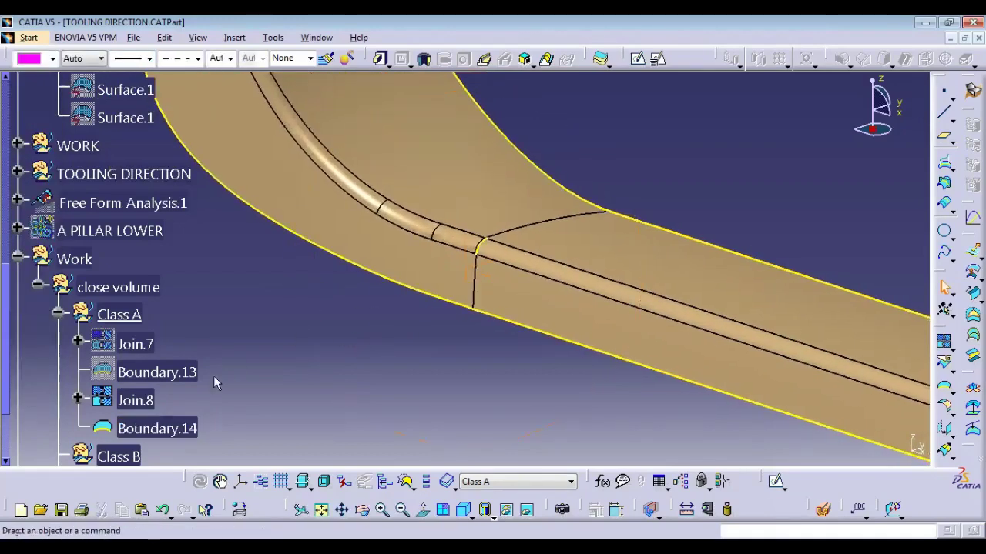
# Set the merging distance of Join.8 to 0.005 mm
pyautogui.doubleClick(147, 398)
pyautogui.click(827, 301)
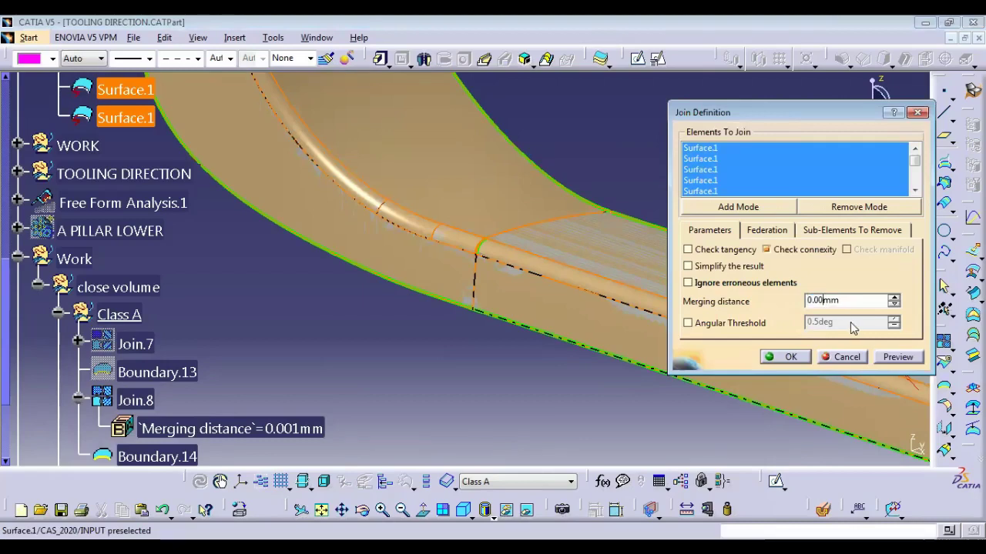
pyautogui.write('5')
pyautogui.click(785, 357)
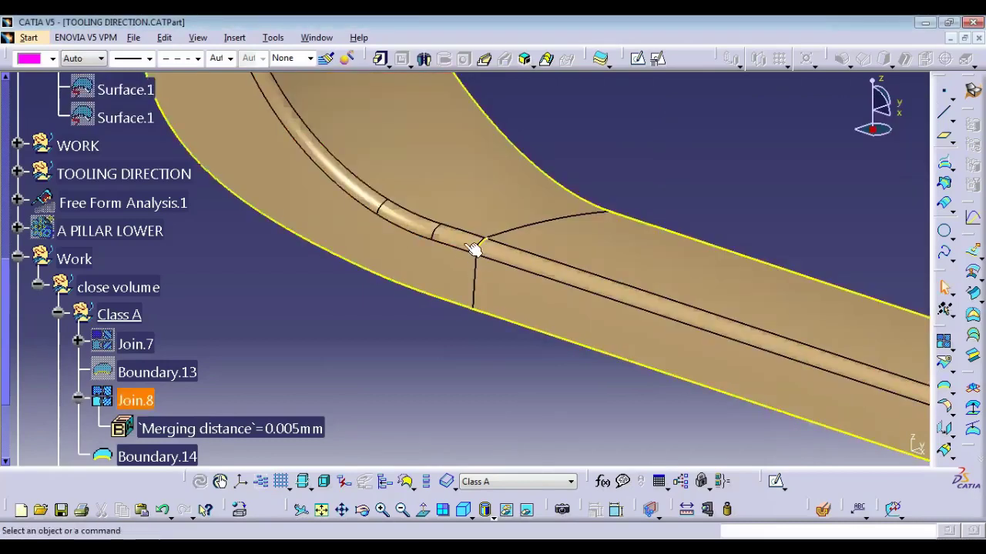
# Set the merging distance of Join.8 to 0.01 mm
pyautogui.doubleClick(136, 400)
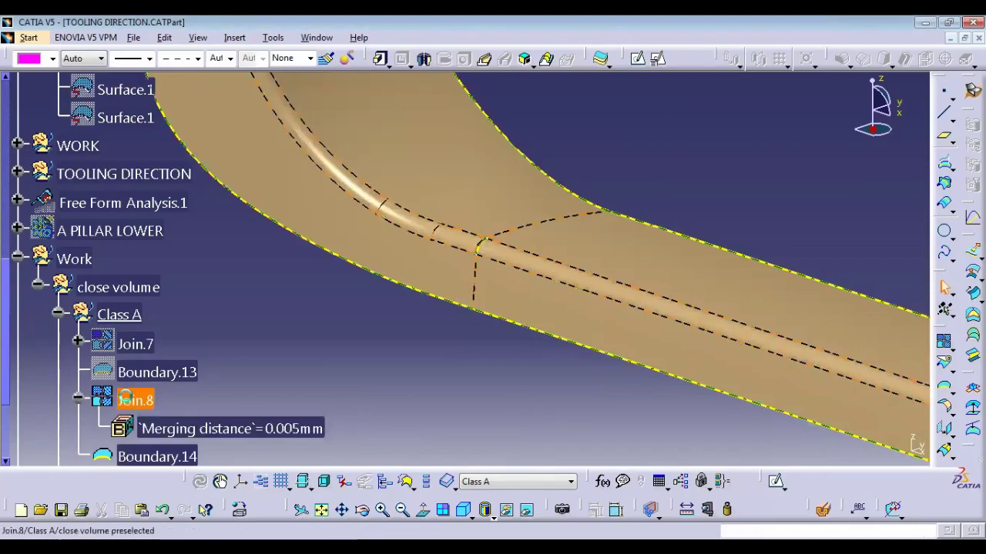
pyautogui.click(831, 301)
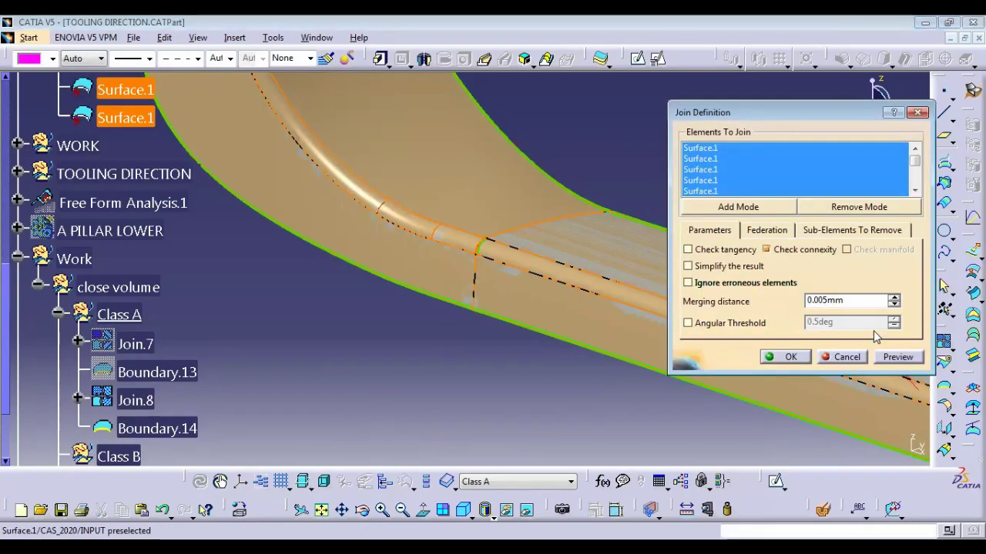
pyautogui.press('BackSpace')
pyautogui.press('BackSpace')
pyautogui.click(787, 357)
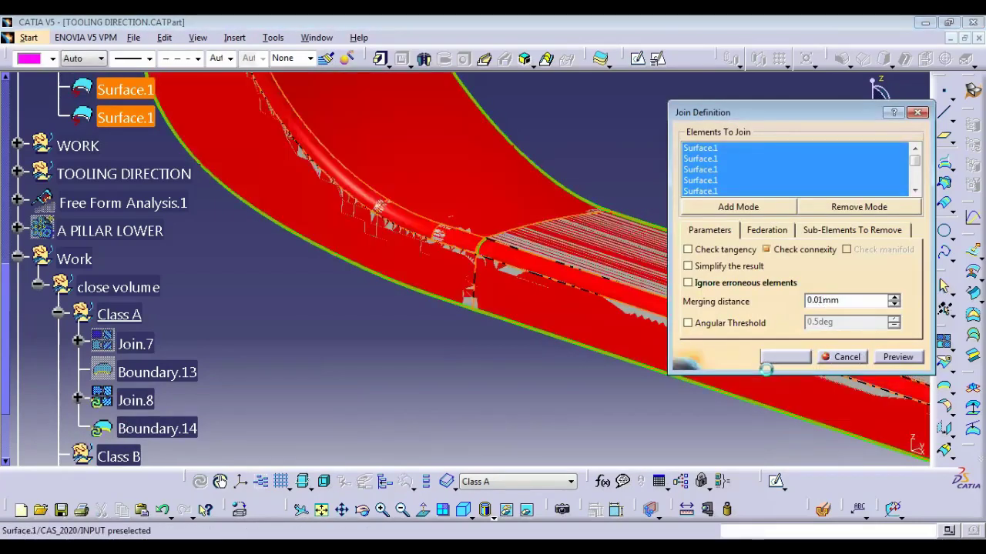
# Check the boundary around the whole joined surface and hide the Boundary.14 curve
pyautogui.click(166, 428)
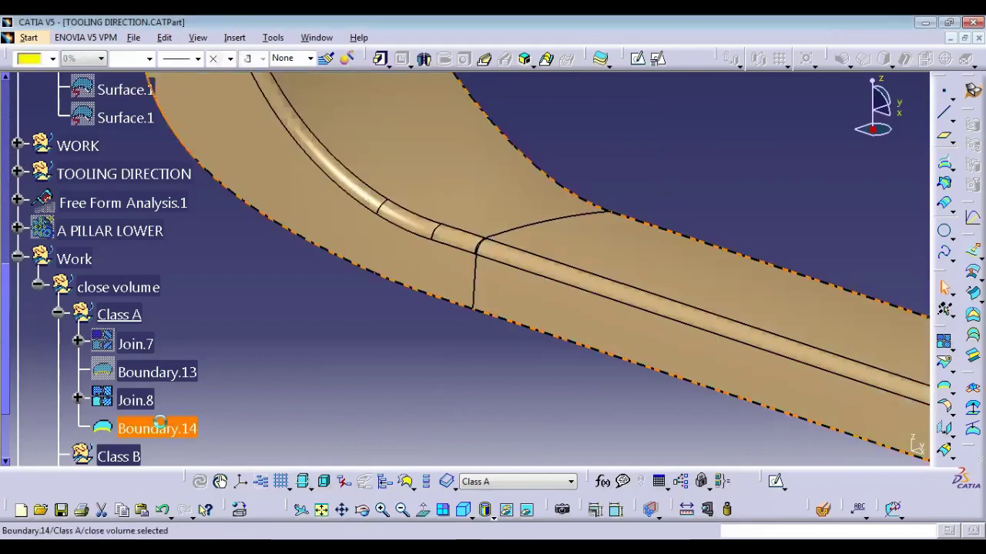
pyautogui.click(247, 377)
pyautogui.moveTo(343, 313); pyautogui.dragTo(369, 316, button='middle')
pyautogui.moveTo(347, 88); pyautogui.dragTo(786, 408)
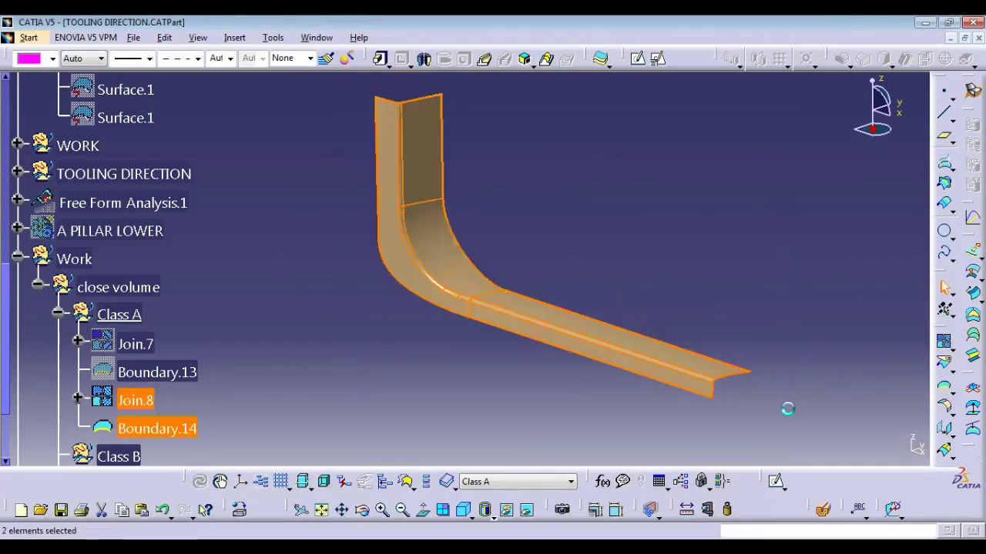
pyautogui.click(542, 246)
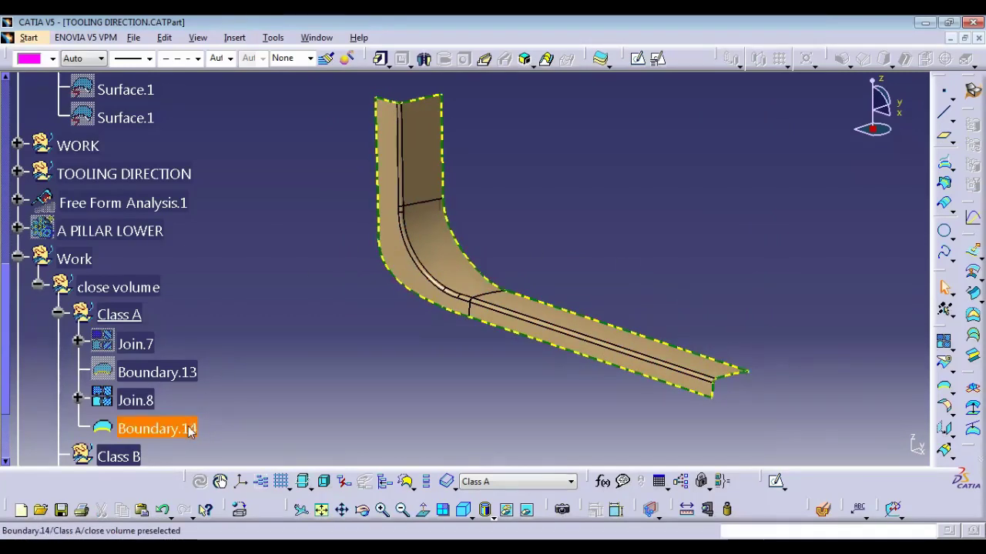
pyautogui.hotkey('ctrl', 'h')
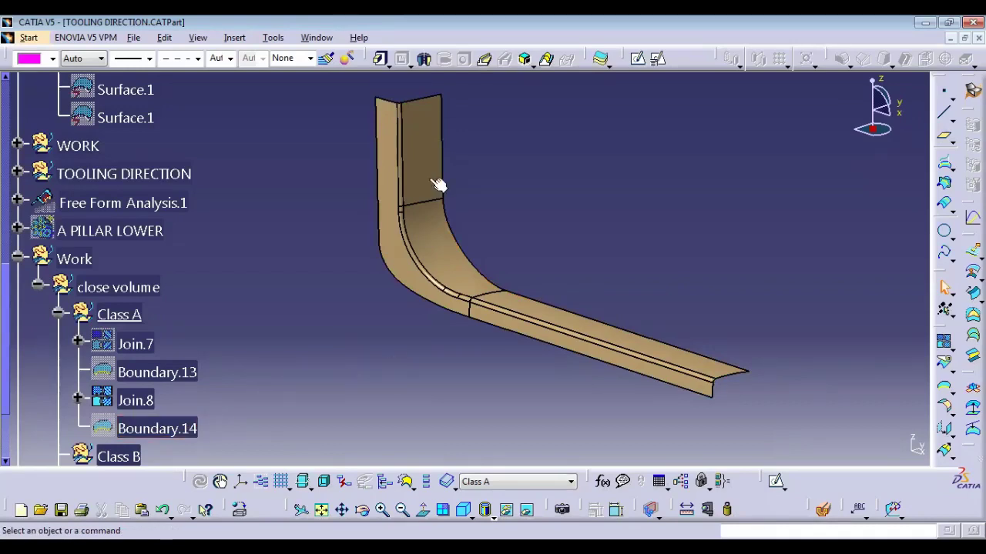
pyautogui.click(124, 117)
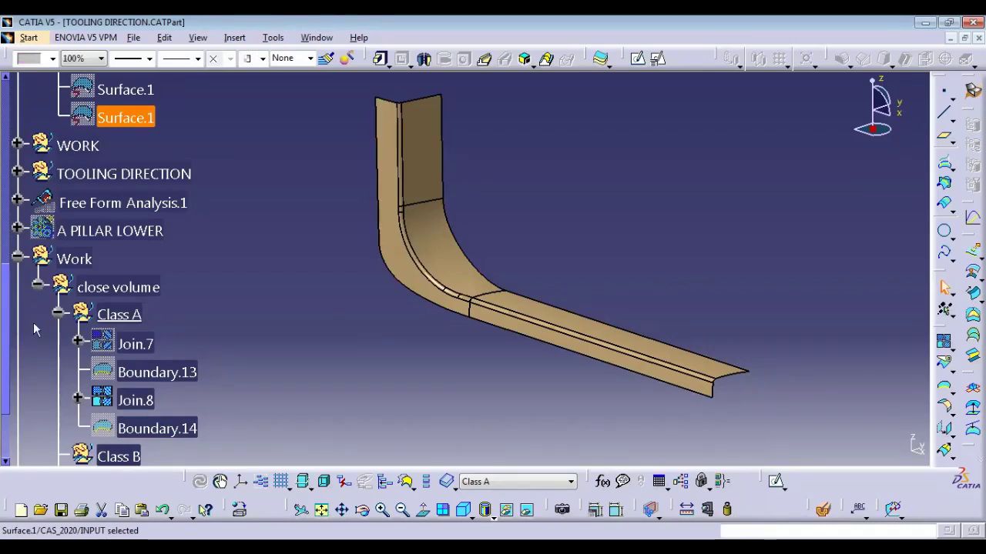
# Preview Join.8 with a merging distance of 0.001 mm
pyautogui.click(131, 399)
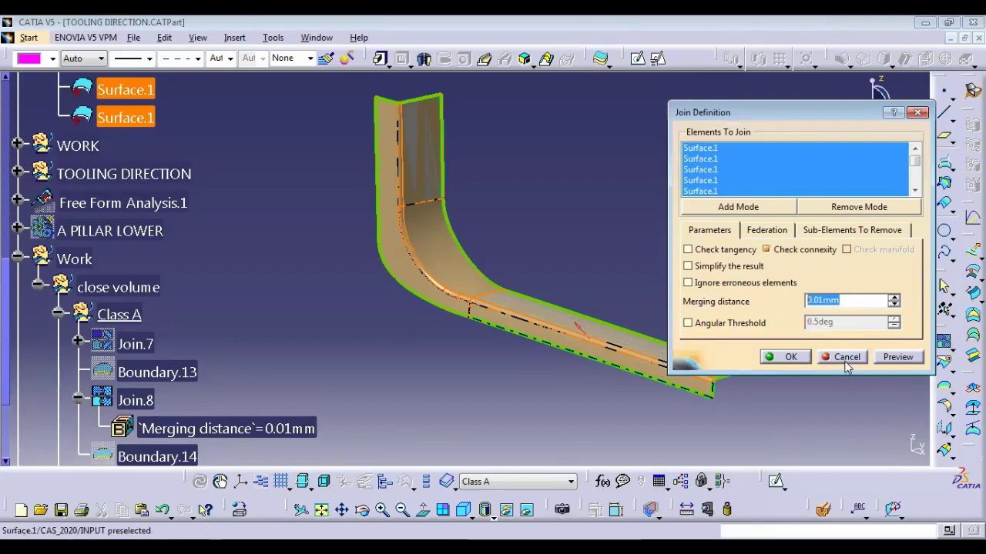
pyautogui.moveTo(583, 276); pyautogui.dragTo(527, 300, button='middle')
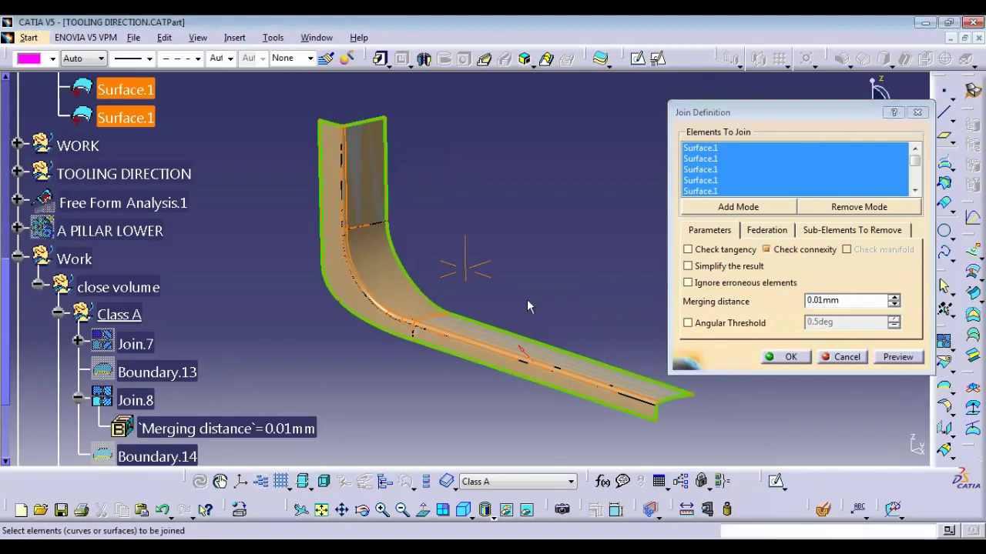
pyautogui.moveTo(790, 108); pyautogui.dragTo(724, 88)
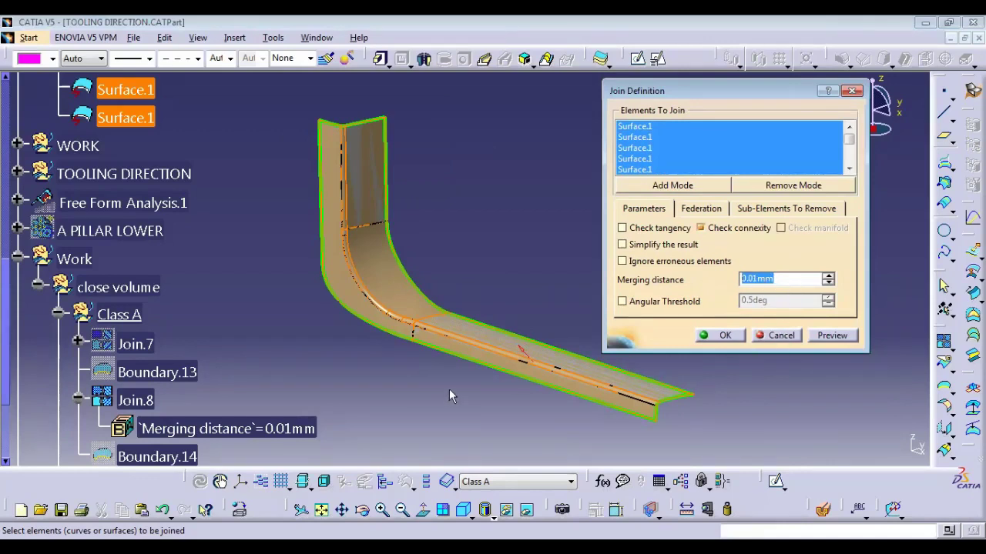
pyautogui.click(752, 279)
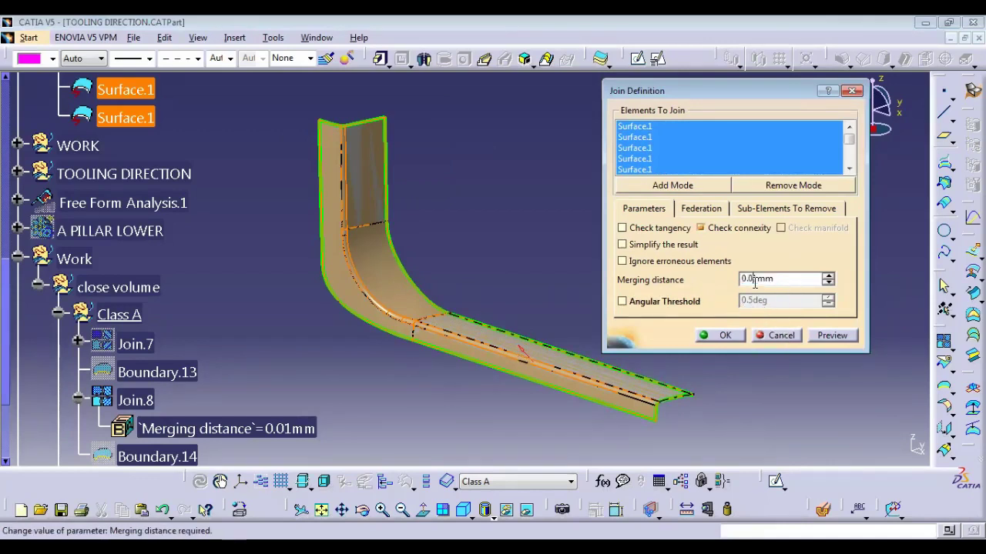
pyautogui.write('0')
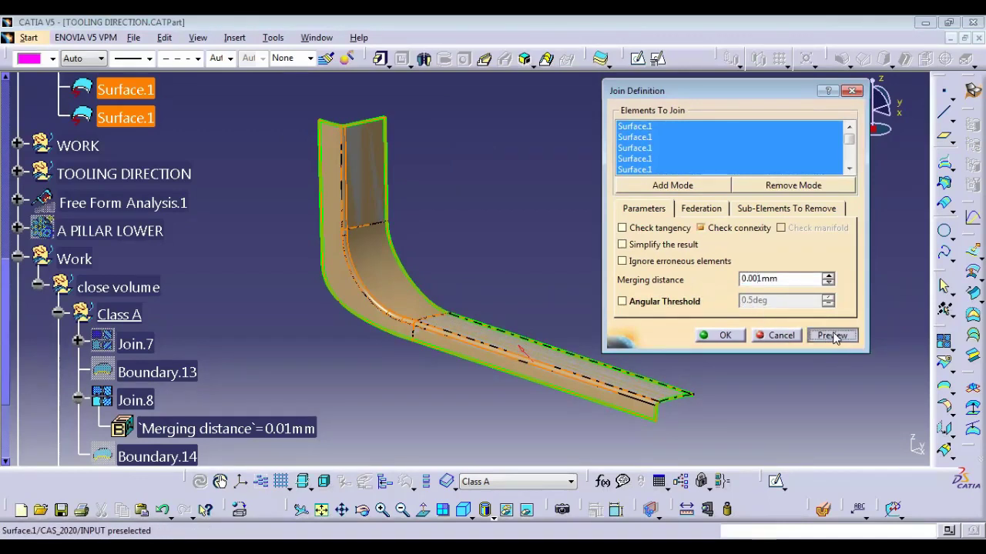
pyautogui.click(832, 335)
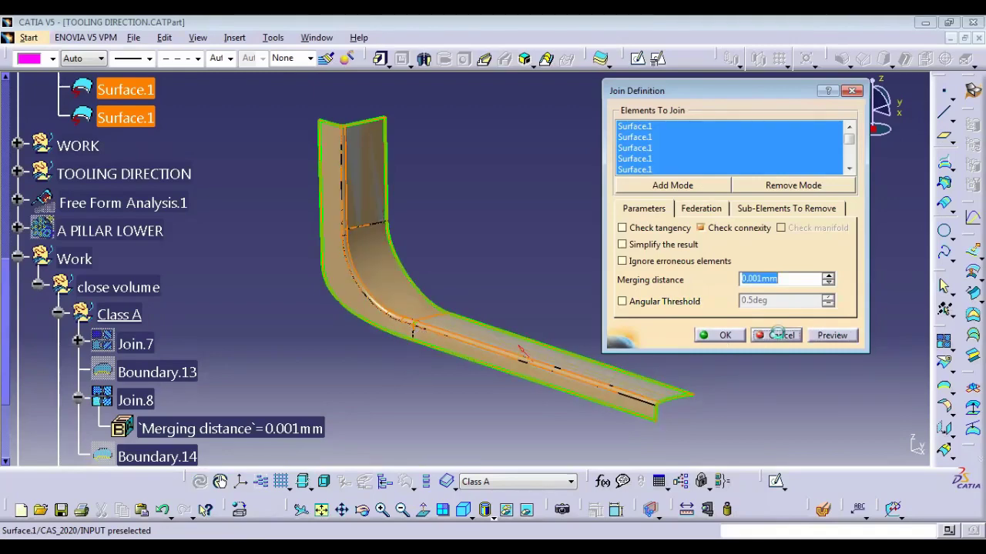
# Discard the 0.001 mm merging distance trial on Join.8 and collapse its tree node
pyautogui.click(777, 335)
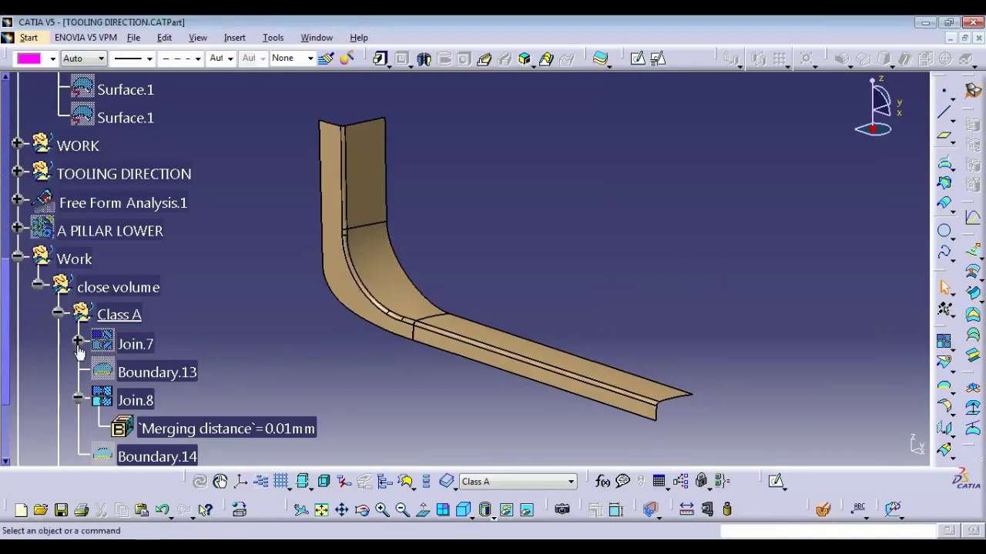
pyautogui.moveTo(343, 328); pyautogui.dragTo(343, 391, button='middle')
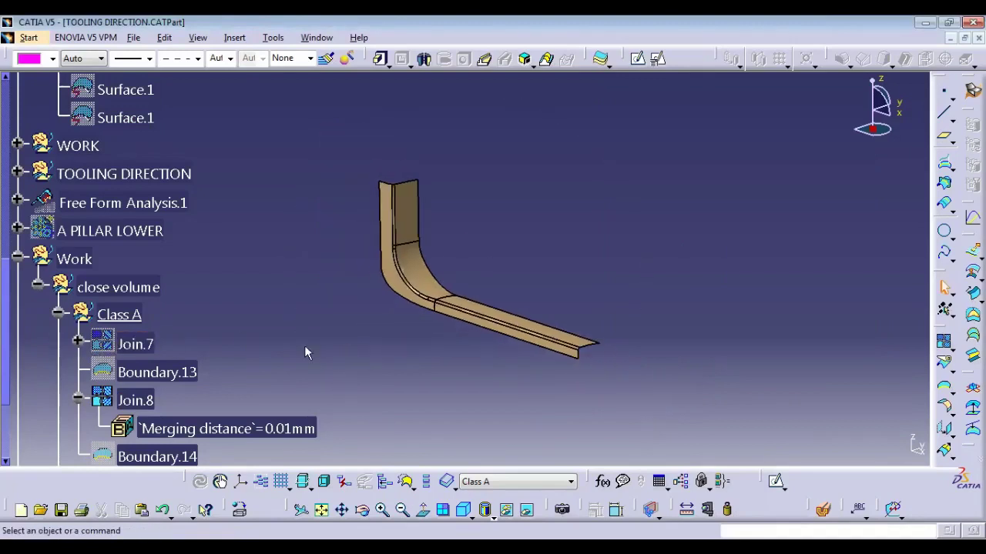
pyautogui.click(77, 398)
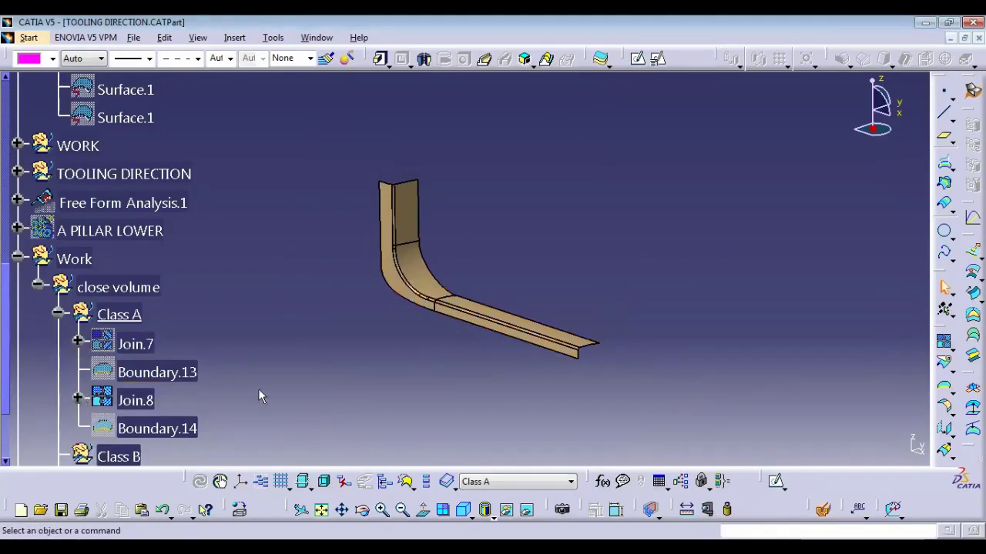
# Turn on the tangency check for Join.8, preview it and apply the definition
pyautogui.doubleClick(136, 400)
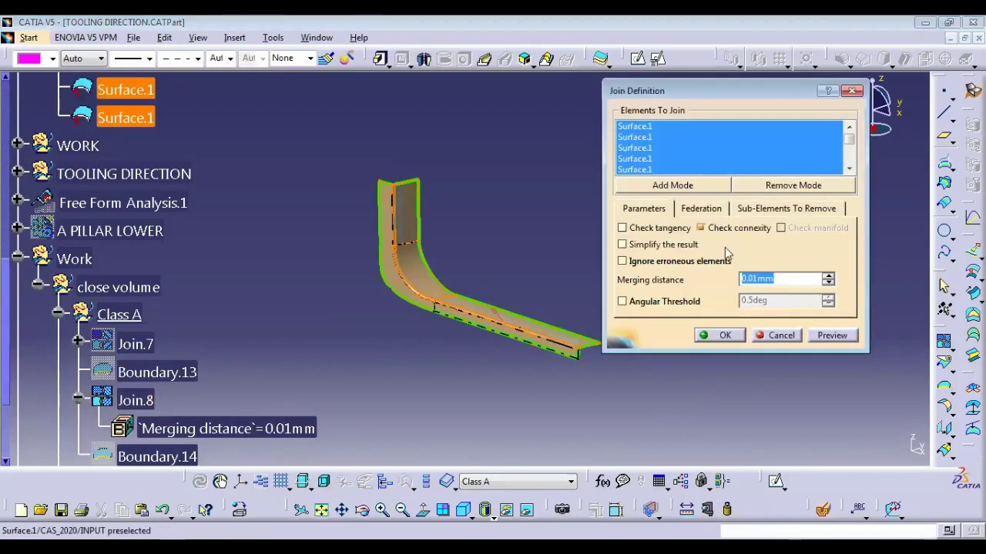
pyautogui.click(670, 229)
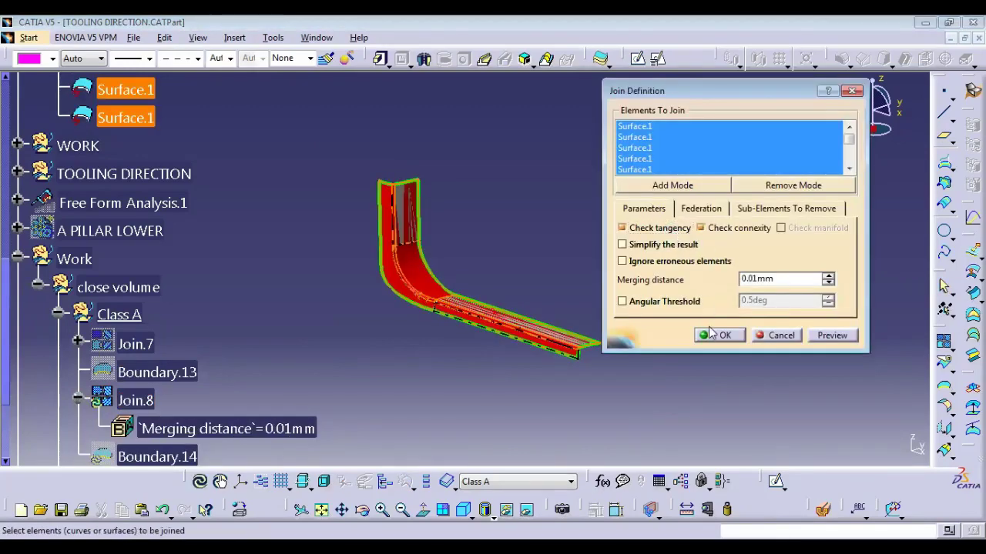
pyautogui.click(830, 336)
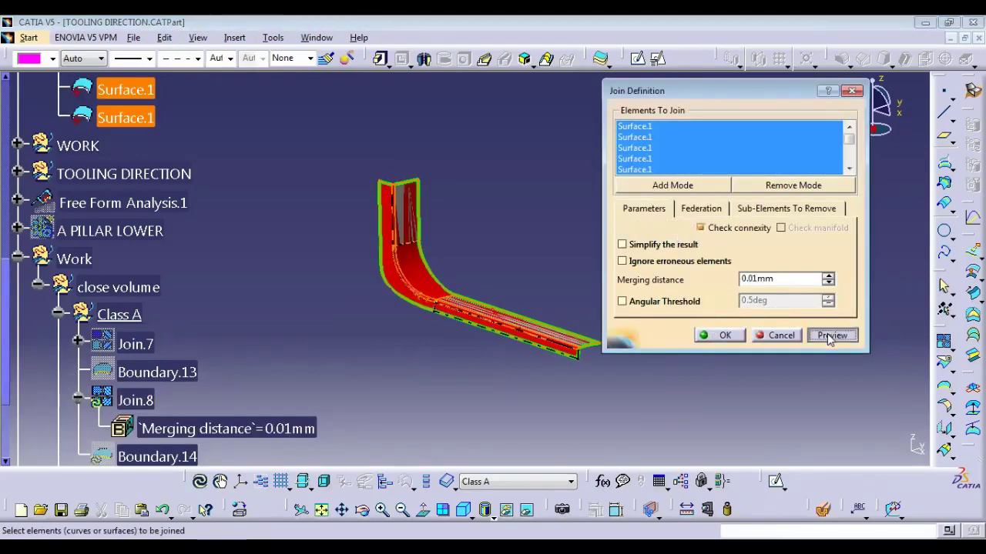
pyautogui.click(719, 335)
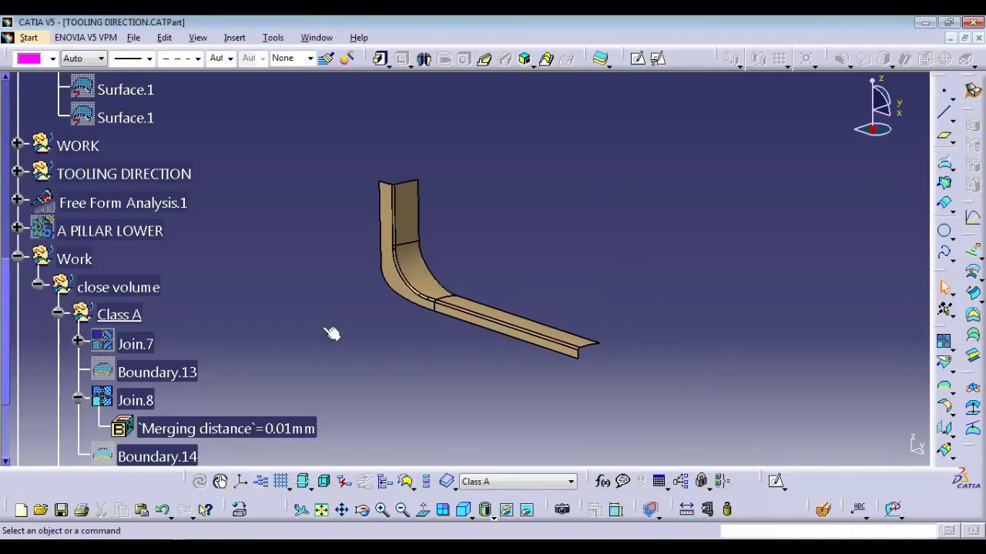
pyautogui.click(78, 401)
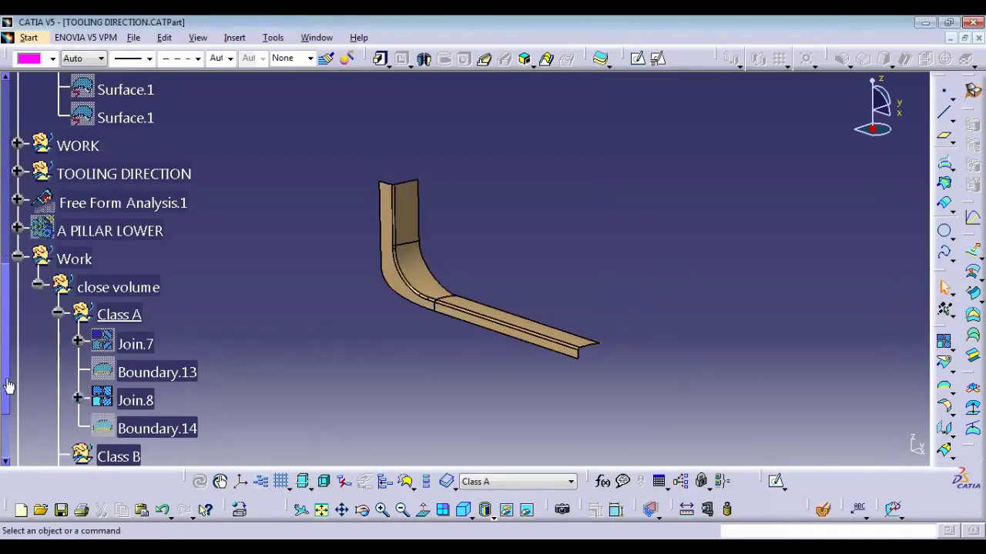
# Define the Class B geometrical set as the in-work object
pyautogui.moveTo(8, 385); pyautogui.dragTo(11, 436)
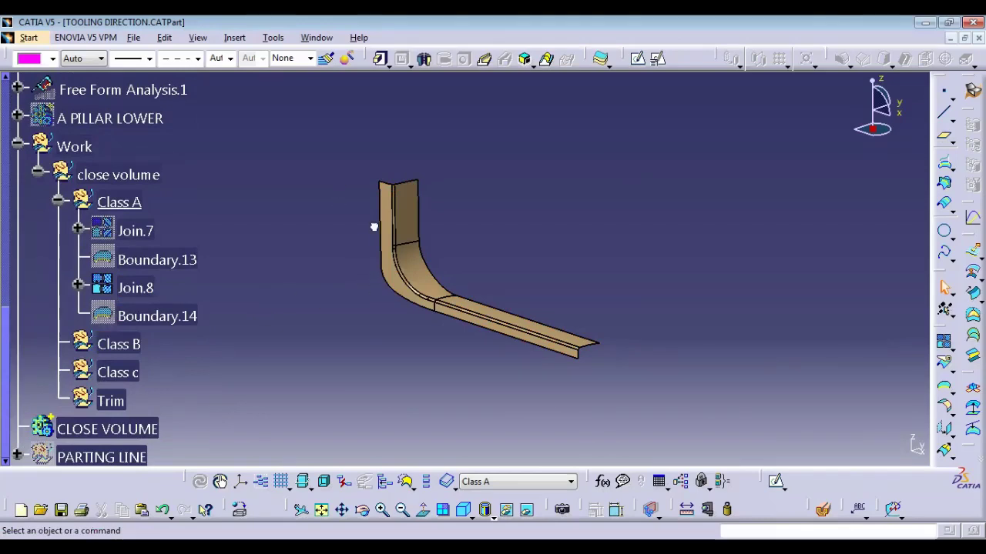
pyautogui.moveTo(331, 160); pyautogui.dragTo(648, 382)
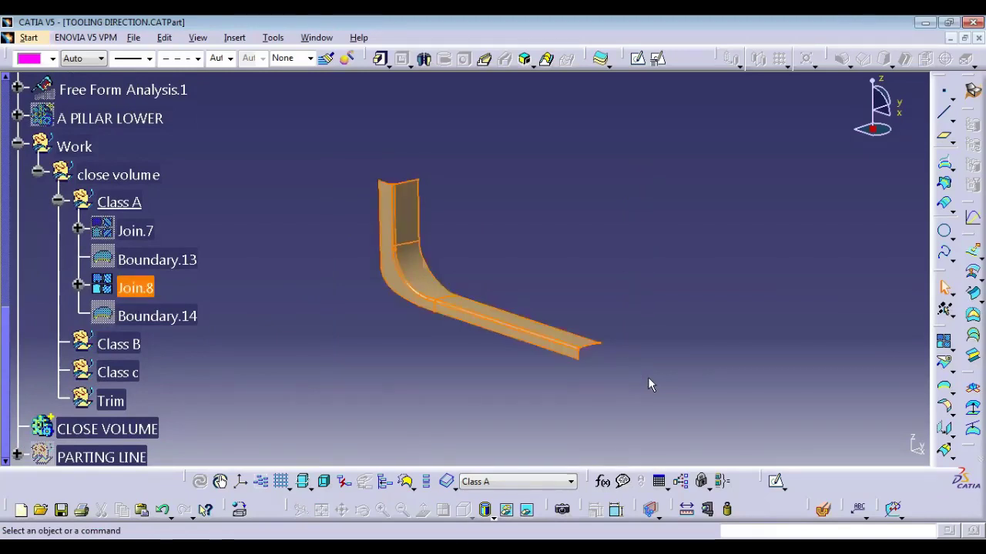
pyautogui.click(459, 397)
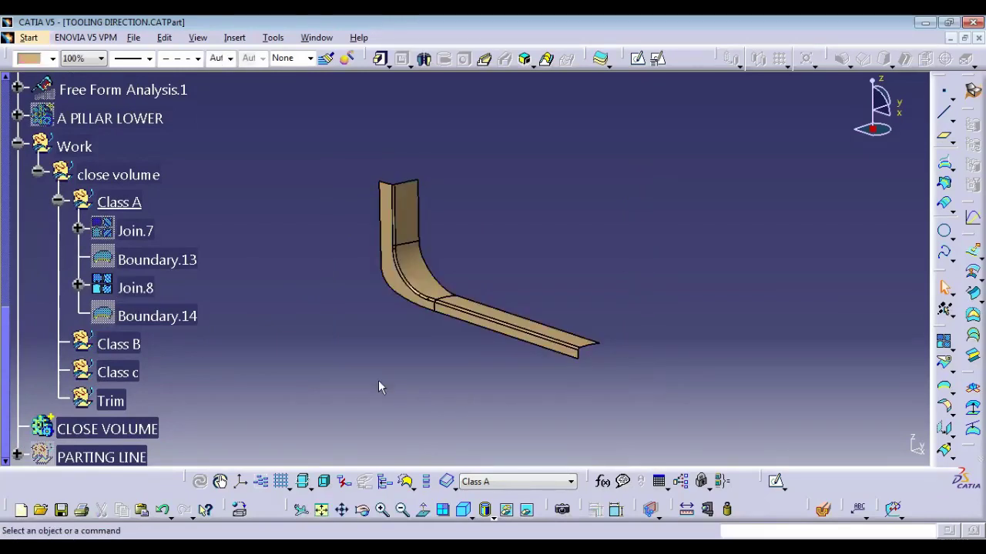
pyautogui.click(117, 344)
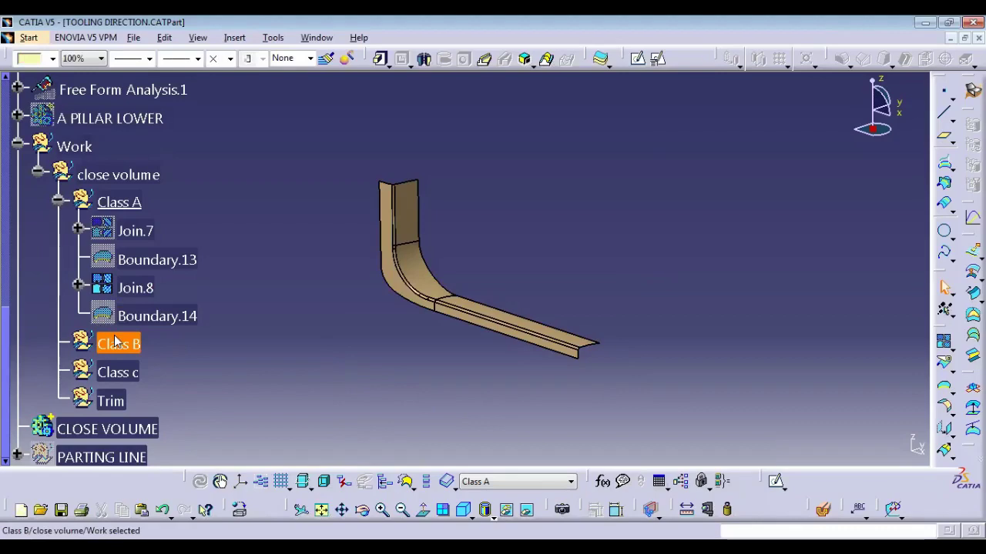
pyautogui.click(114, 337)
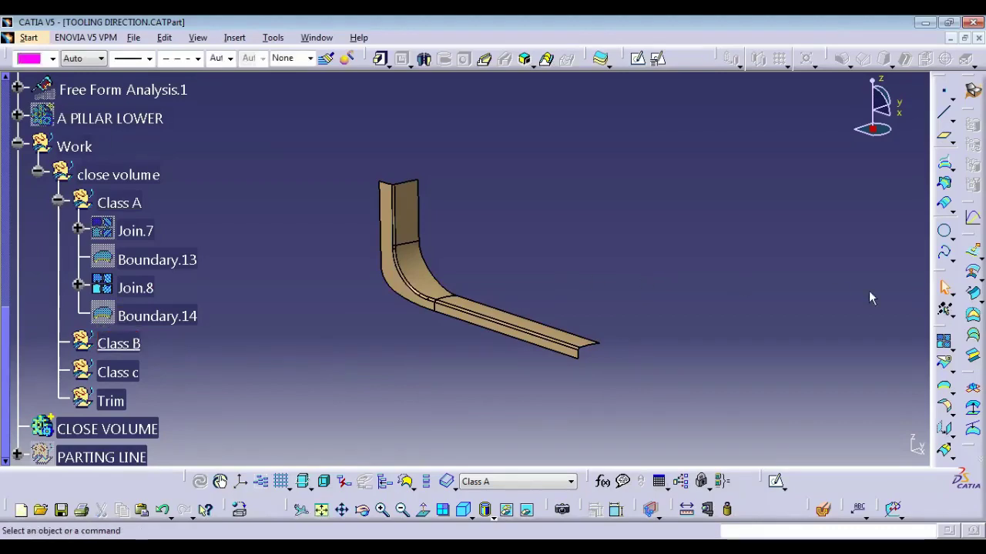
# Offset Join.8 by 2.5 mm in the reversed direction to create the Class B surface
pyautogui.click(972, 271)
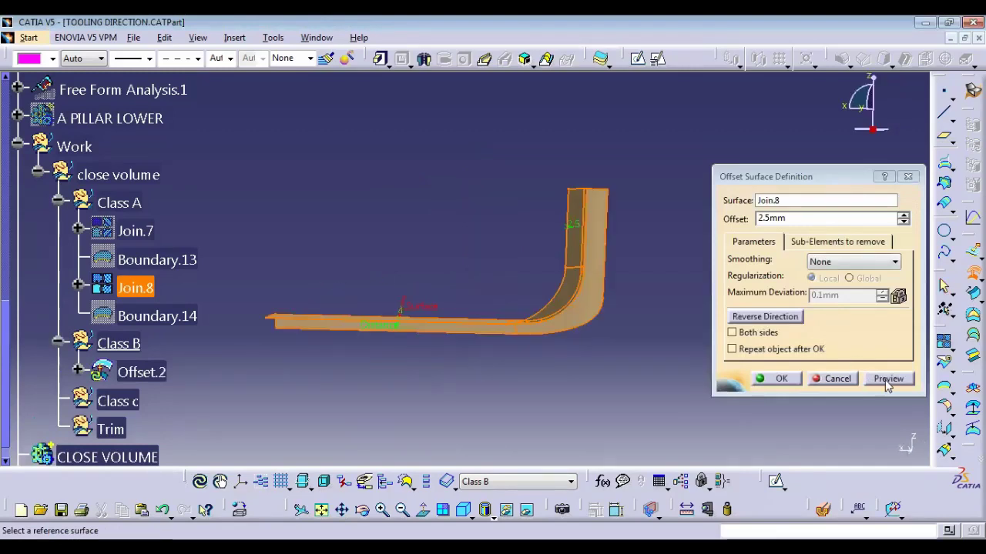
pyautogui.click(887, 379)
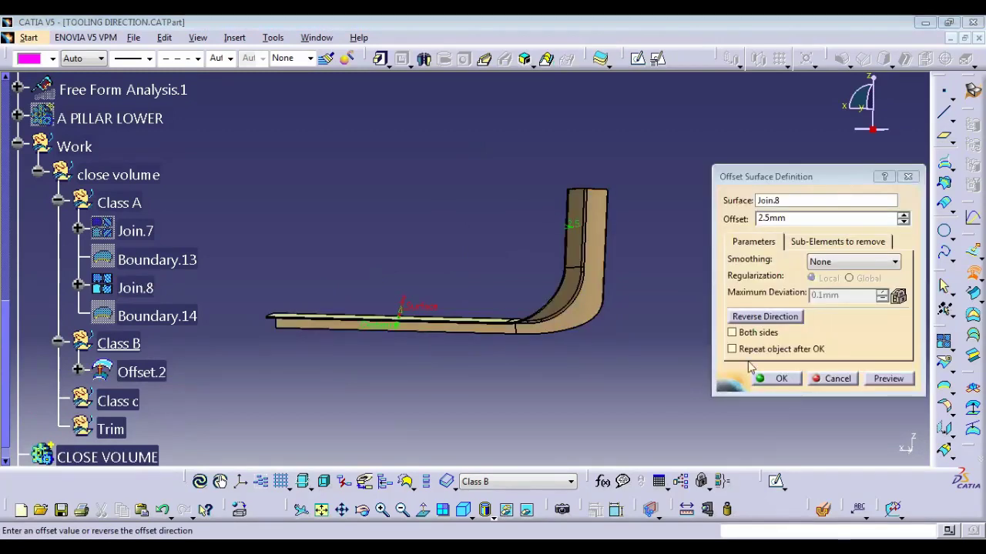
pyautogui.moveTo(522, 333); pyautogui.dragTo(473, 338, button='middle')
pyautogui.moveTo(545, 288); pyautogui.dragTo(513, 336, button='middle')
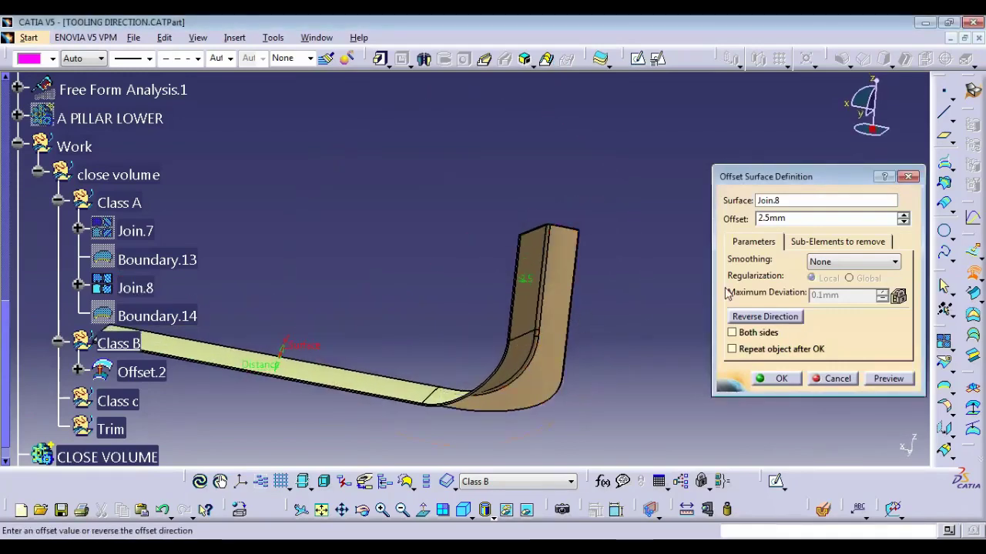
pyautogui.click(749, 321)
pyautogui.click(893, 381)
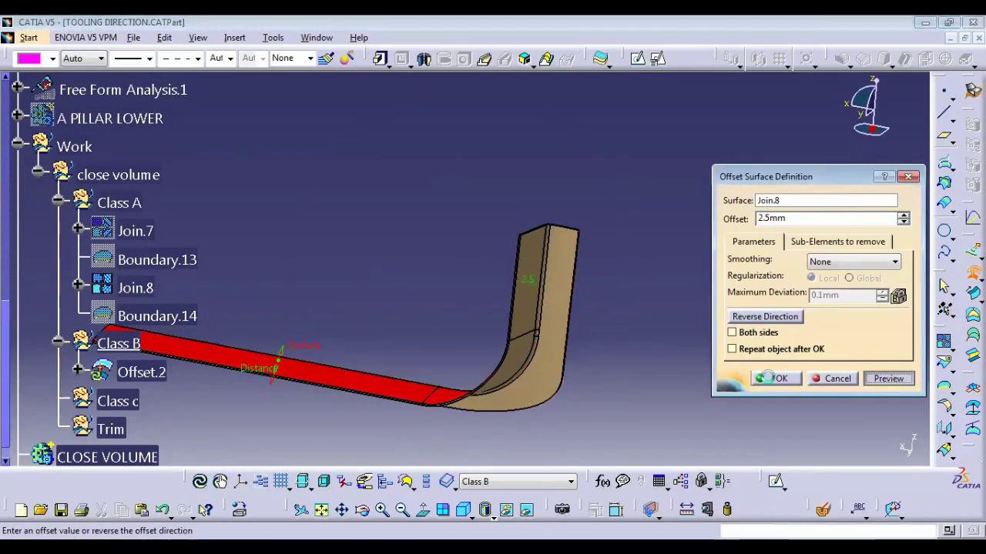
pyautogui.click(778, 379)
# Check the boundary around the whole offset surface and leave without creating a boundary curve
pyautogui.click(945, 388)
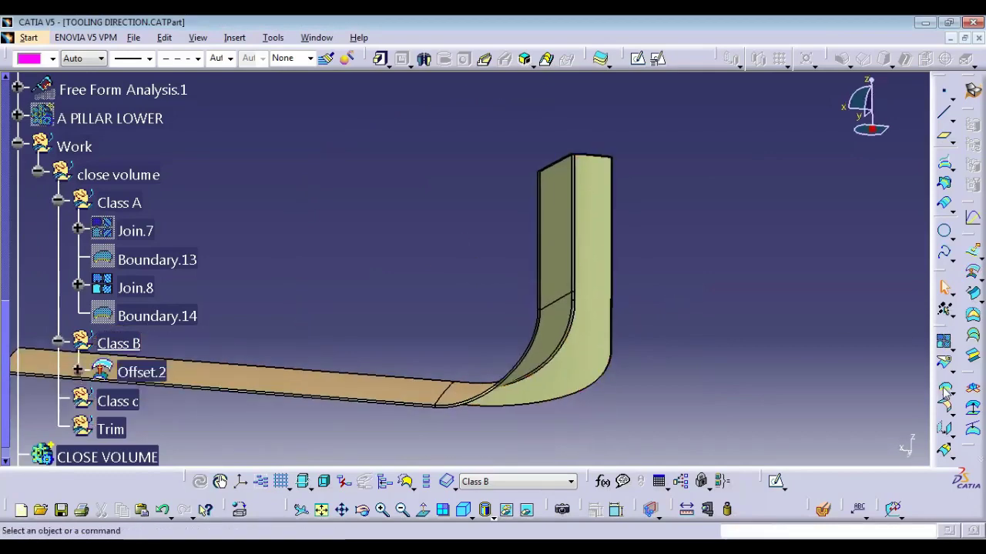
pyautogui.click(566, 274)
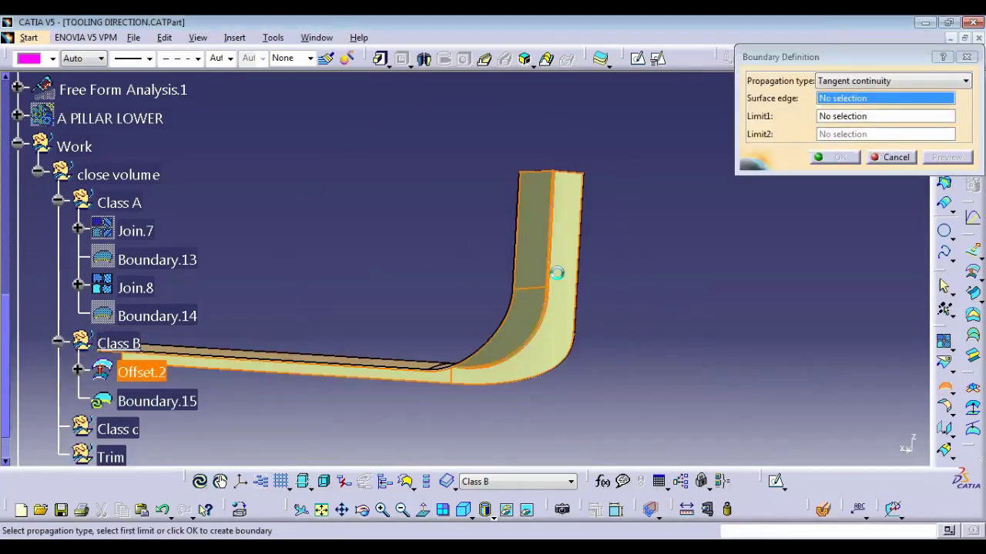
pyautogui.moveTo(489, 264); pyautogui.dragTo(315, 341, button='middle')
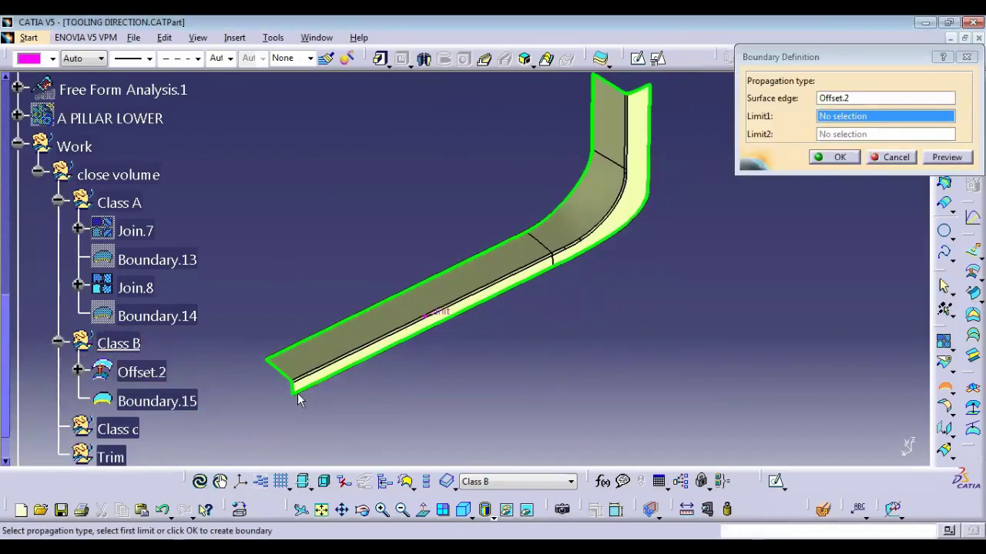
pyautogui.moveTo(490, 220); pyautogui.dragTo(421, 261, button='middle')
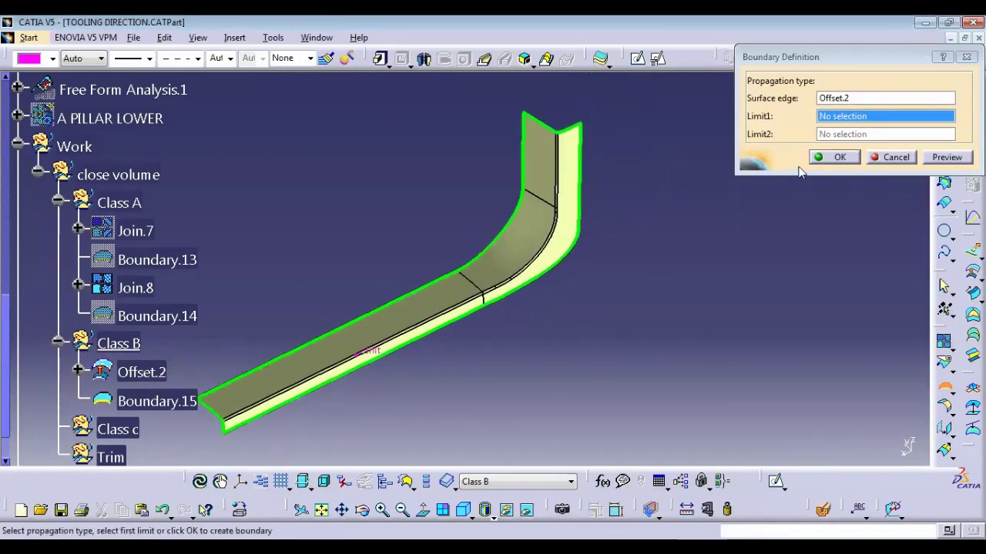
pyautogui.click(891, 157)
# Hide the Class B geometrical set so that only the Class A join is displayed
pyautogui.moveTo(569, 258); pyautogui.dragTo(514, 279, button='middle')
pyautogui.rightClick(119, 347)
pyautogui.click(158, 93)
pyautogui.moveTo(398, 292); pyautogui.dragTo(389, 315, button='middle')
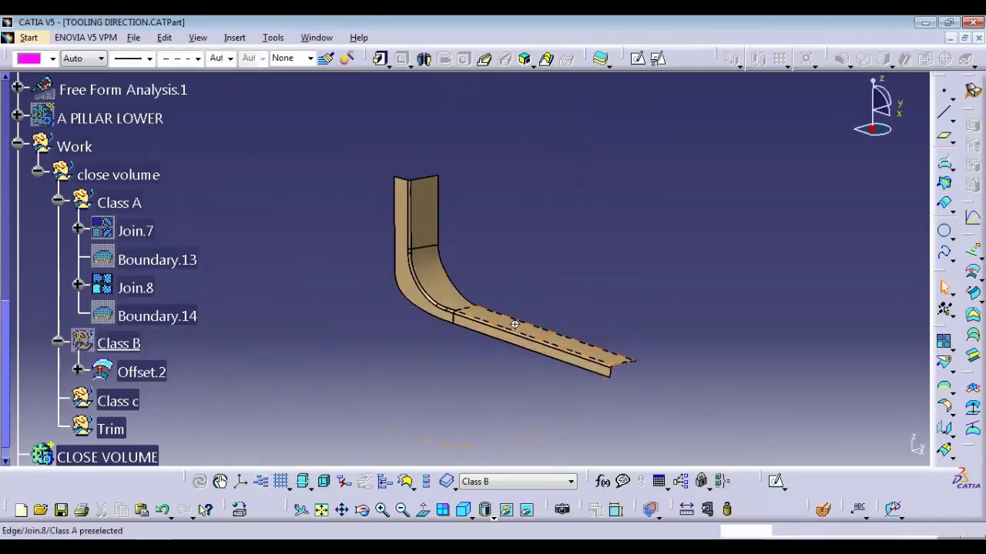
pyautogui.middleClick(526, 331)
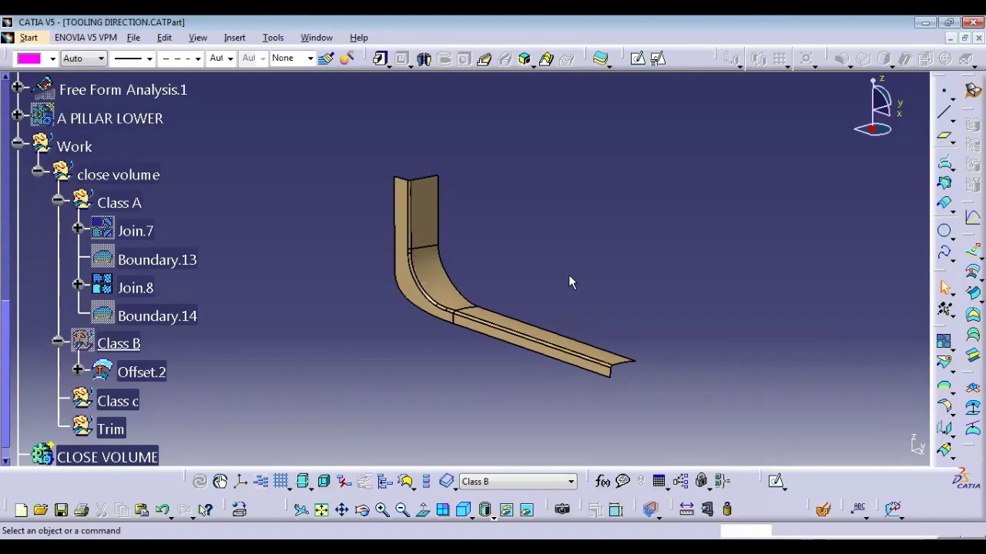
pyautogui.moveTo(532, 223)
pyautogui.mouseDown(button='middle')
pyautogui.moveTo(502, 348)
pyautogui.moveTo(533, 316)
pyautogui.moveTo(542, 354)
pyautogui.moveTo(533, 228)
pyautogui.mouseUp(button='middle')
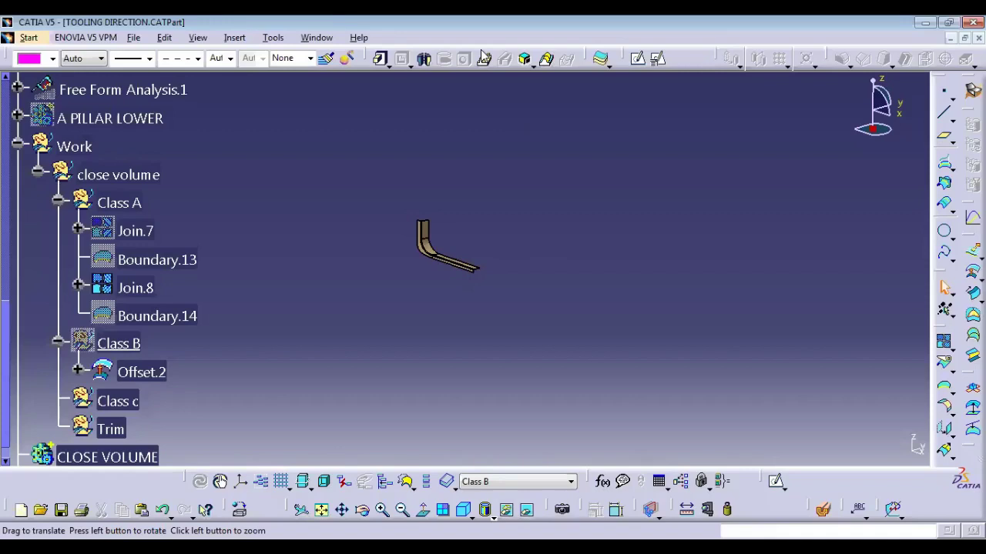
pyautogui.click(483, 58)
pyautogui.moveTo(419, 155); pyautogui.dragTo(420, 224)
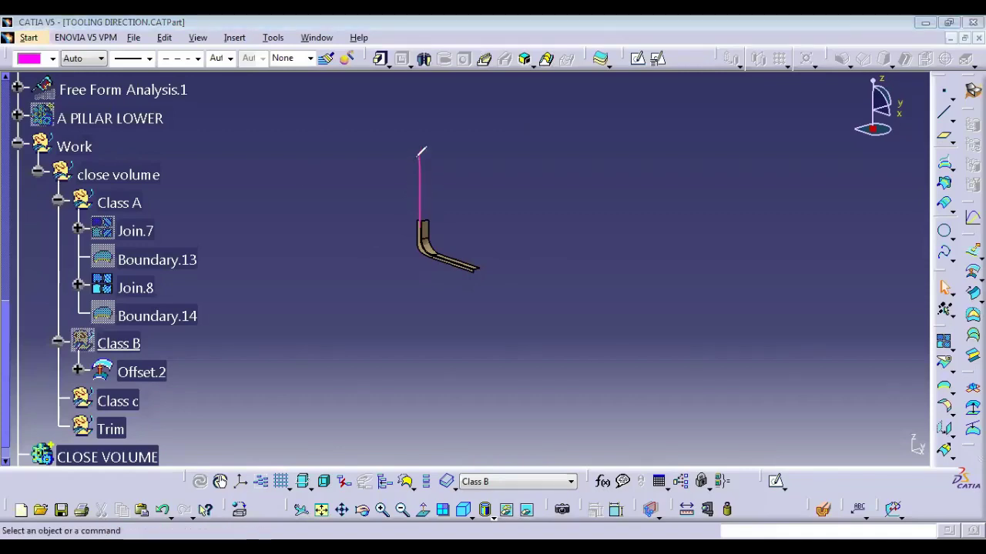
pyautogui.moveTo(418, 151)
pyautogui.mouseDown()
pyautogui.moveTo(510, 148)
pyautogui.moveTo(546, 194)
pyautogui.moveTo(535, 282)
pyautogui.moveTo(479, 269)
pyautogui.mouseUp()
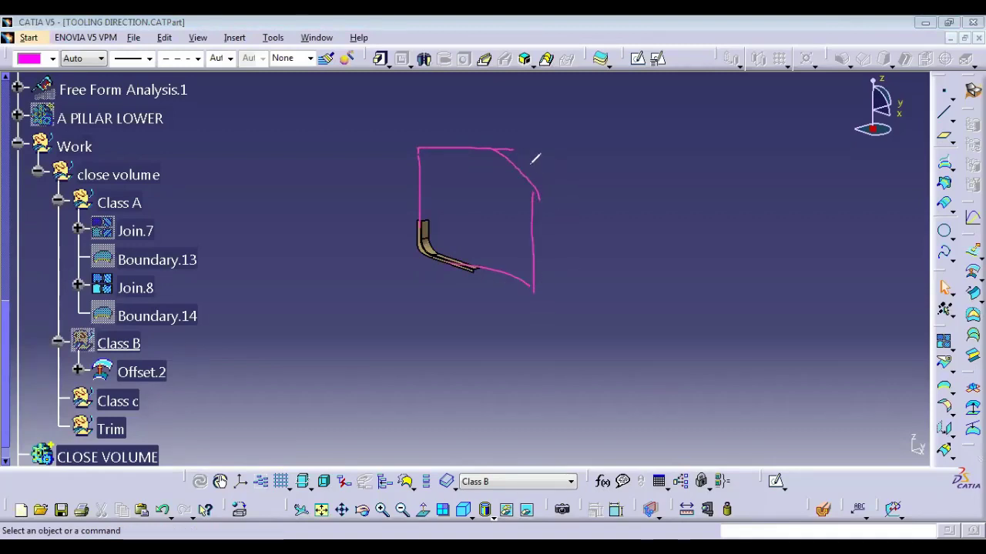
pyautogui.moveTo(503, 148)
pyautogui.mouseDown()
pyautogui.moveTo(667, 165)
pyautogui.moveTo(671, 305)
pyautogui.mouseUp()
pyautogui.moveTo(644, 175)
pyautogui.mouseDown()
pyautogui.moveTo(567, 182)
pyautogui.moveTo(542, 231)
pyautogui.moveTo(544, 291)
pyautogui.moveTo(650, 287)
pyautogui.mouseUp()
pyautogui.moveTo(569, 300); pyautogui.dragTo(655, 281)
pyautogui.moveTo(640, 177); pyautogui.dragTo(657, 294)
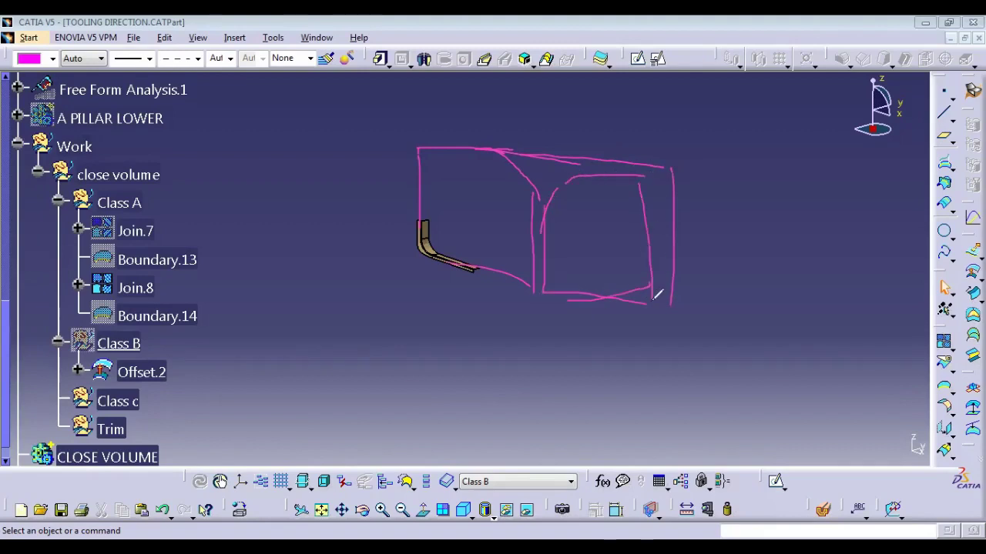
pyautogui.moveTo(403, 177); pyautogui.dragTo(122, 307)
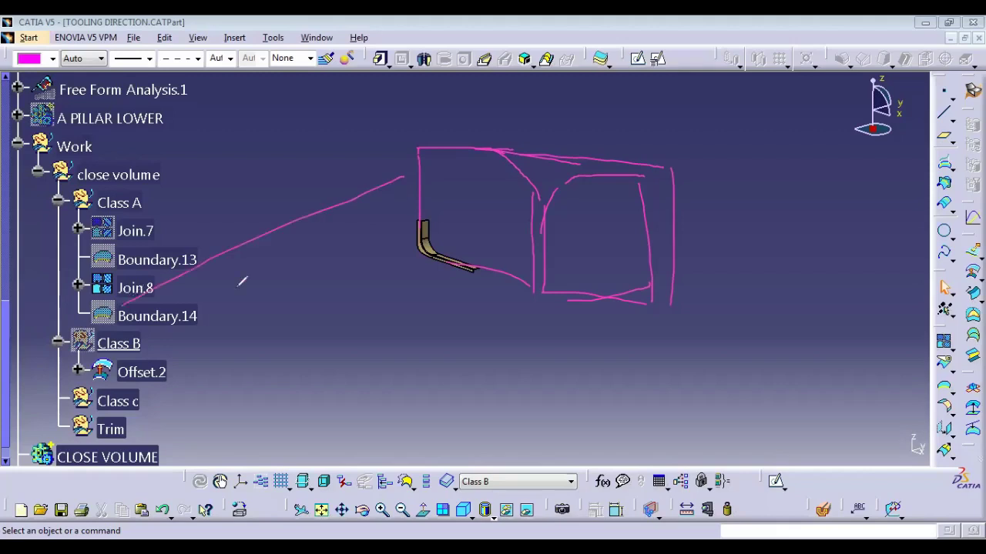
pyautogui.moveTo(385, 234); pyautogui.dragTo(197, 361)
pyautogui.moveTo(368, 208)
pyautogui.mouseDown()
pyautogui.moveTo(360, 249)
pyautogui.moveTo(387, 231)
pyautogui.moveTo(353, 245)
pyautogui.moveTo(387, 245)
pyautogui.mouseUp()
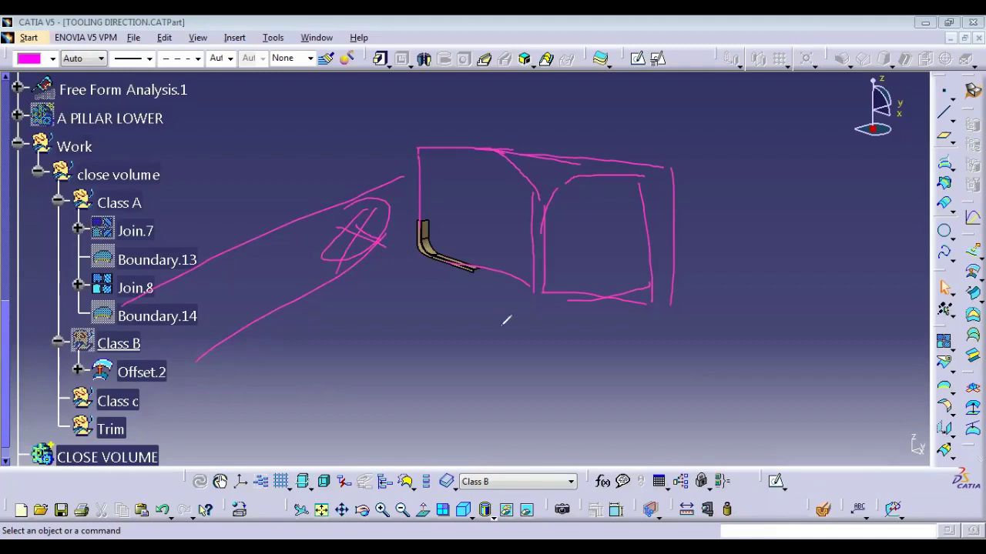
pyautogui.moveTo(370, 314); pyautogui.dragTo(607, 392)
pyautogui.moveTo(569, 359); pyautogui.dragTo(608, 396)
pyautogui.moveTo(609, 396); pyautogui.dragTo(553, 410)
pyautogui.moveTo(398, 303); pyautogui.dragTo(380, 348)
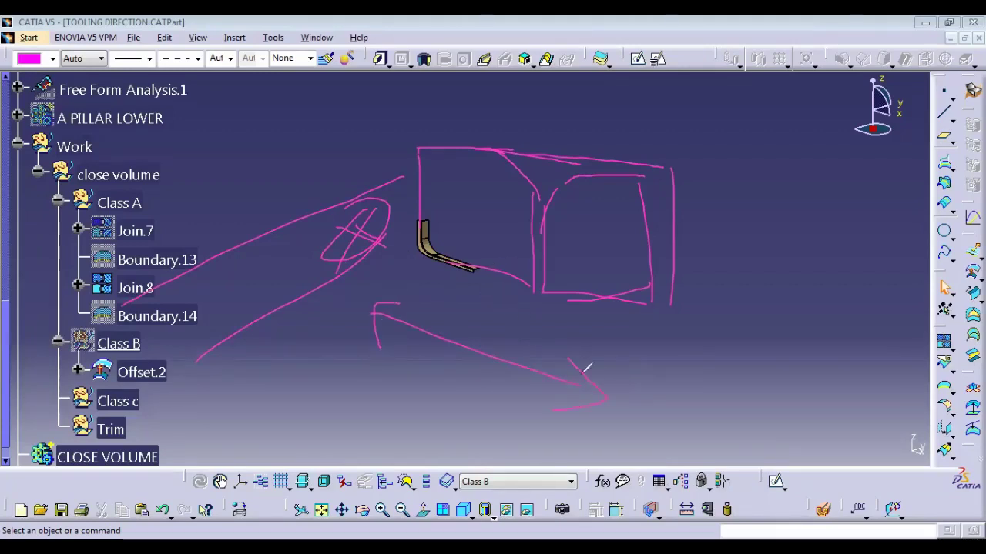
pyautogui.moveTo(594, 349)
pyautogui.mouseDown()
pyautogui.moveTo(634, 340)
pyautogui.moveTo(664, 378)
pyautogui.mouseUp()
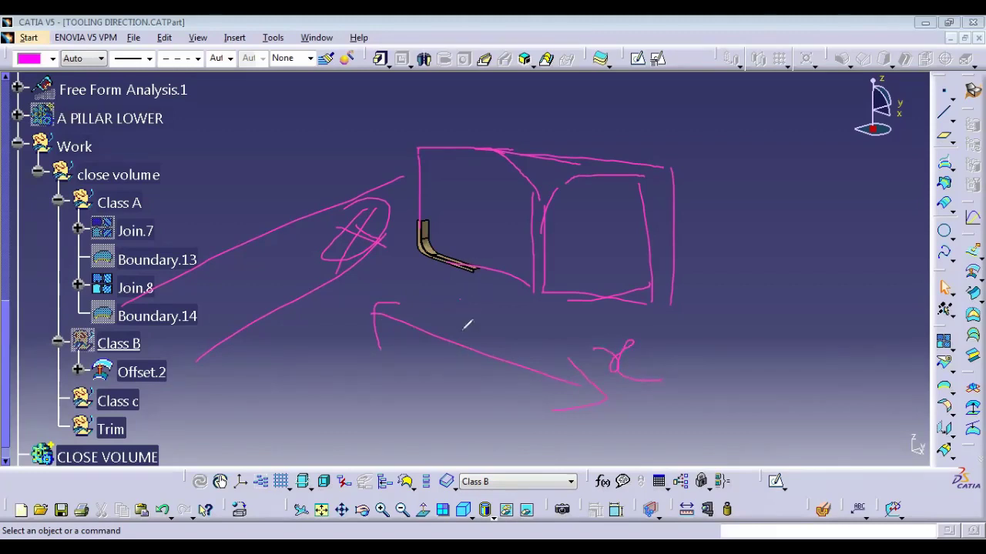
pyautogui.moveTo(462, 420)
pyautogui.mouseDown()
pyautogui.moveTo(458, 299)
pyautogui.moveTo(474, 332)
pyautogui.moveTo(481, 414)
pyautogui.mouseUp()
pyautogui.moveTo(404, 404)
pyautogui.mouseDown()
pyautogui.moveTo(418, 406)
pyautogui.moveTo(424, 431)
pyautogui.mouseUp()
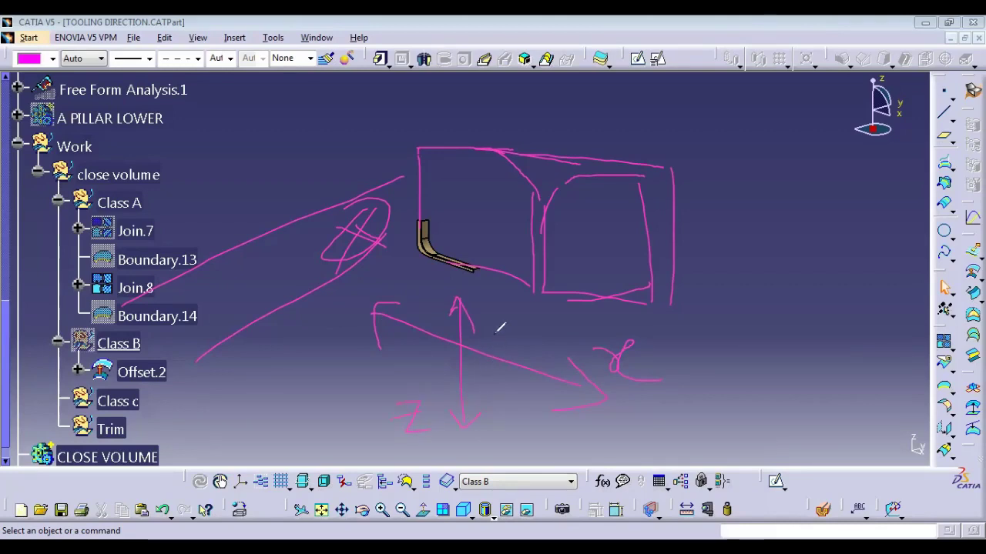
pyautogui.moveTo(500, 326); pyautogui.dragTo(322, 416)
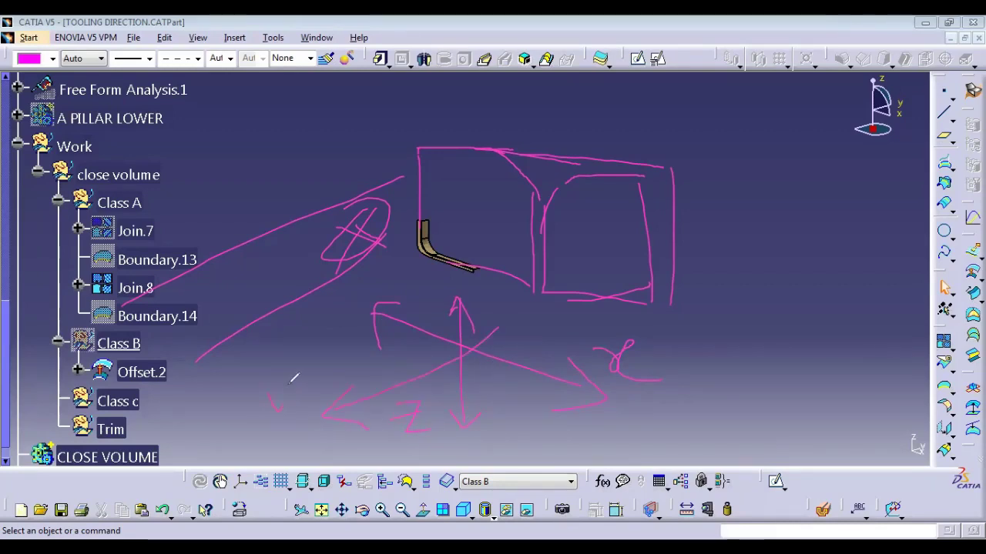
pyautogui.moveTo(645, 354); pyautogui.dragTo(657, 352)
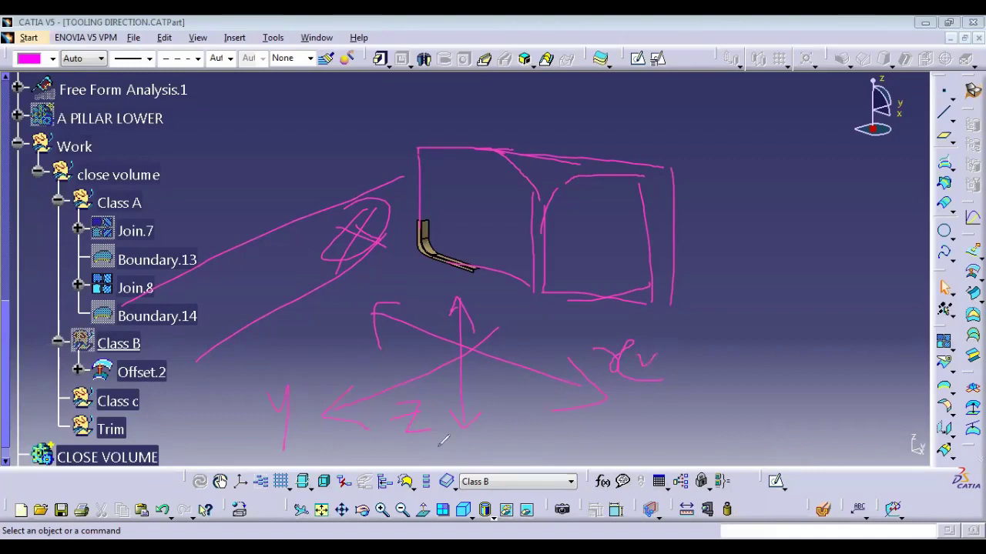
pyautogui.moveTo(431, 445); pyautogui.dragTo(449, 432)
pyautogui.moveTo(261, 438); pyautogui.dragTo(244, 441)
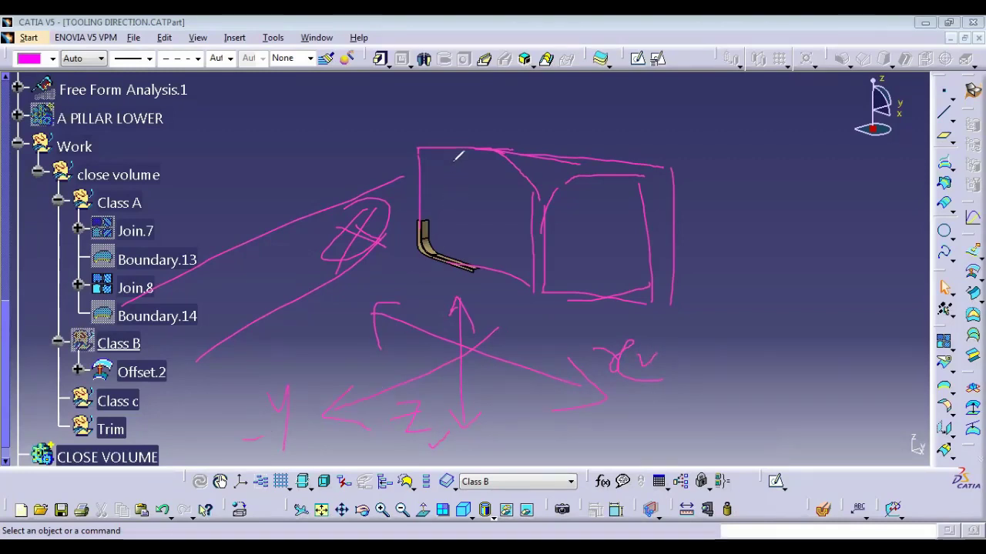
pyautogui.moveTo(453, 163); pyautogui.dragTo(453, 219)
pyautogui.moveTo(514, 224)
pyautogui.mouseDown()
pyautogui.moveTo(482, 242)
pyautogui.moveTo(501, 250)
pyautogui.mouseUp()
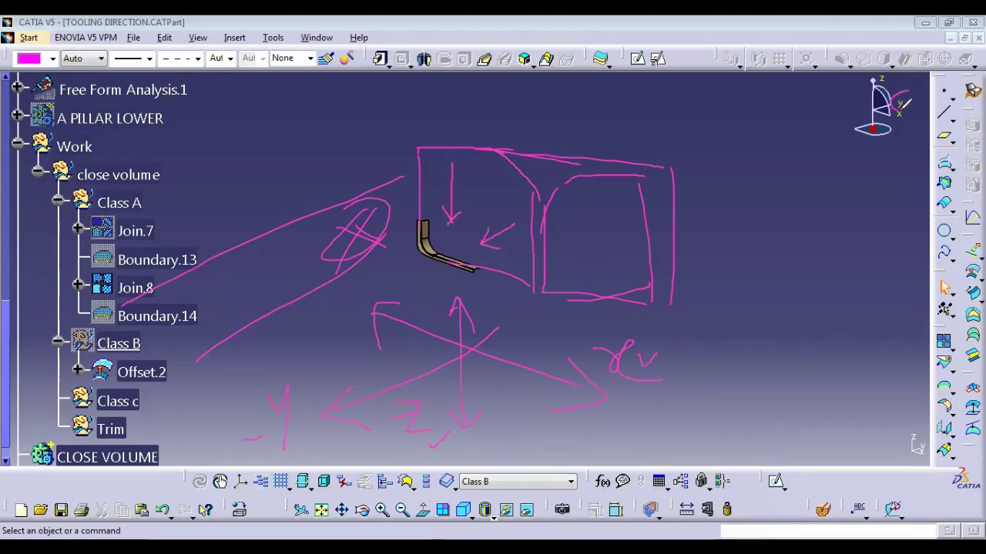
pyautogui.moveTo(886, 71); pyautogui.dragTo(888, 76)
pyautogui.moveTo(433, 394)
pyautogui.mouseDown()
pyautogui.moveTo(390, 407)
pyautogui.moveTo(428, 440)
pyautogui.moveTo(432, 385)
pyautogui.mouseUp()
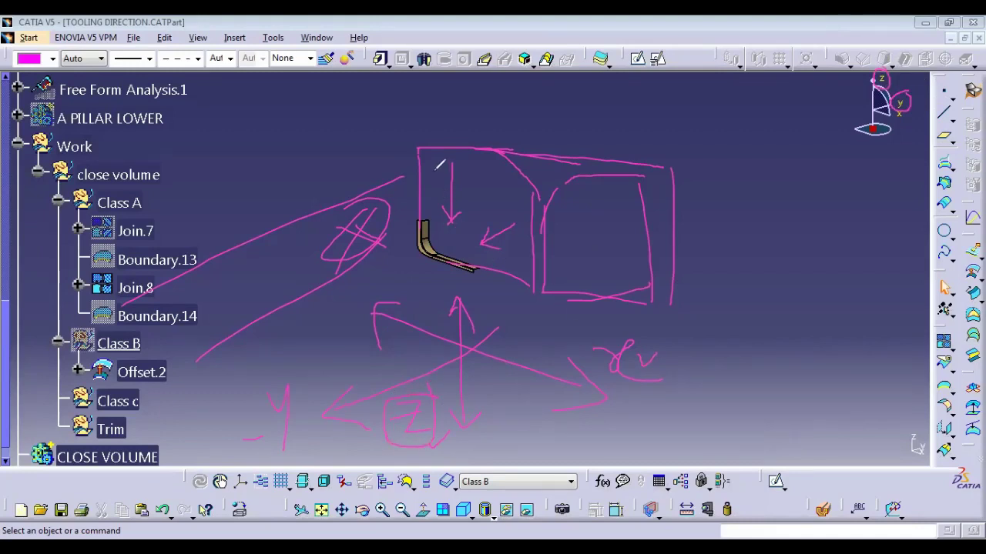
pyautogui.moveTo(438, 163)
pyautogui.mouseDown()
pyautogui.moveTo(436, 204)
pyautogui.moveTo(444, 191)
pyautogui.mouseUp()
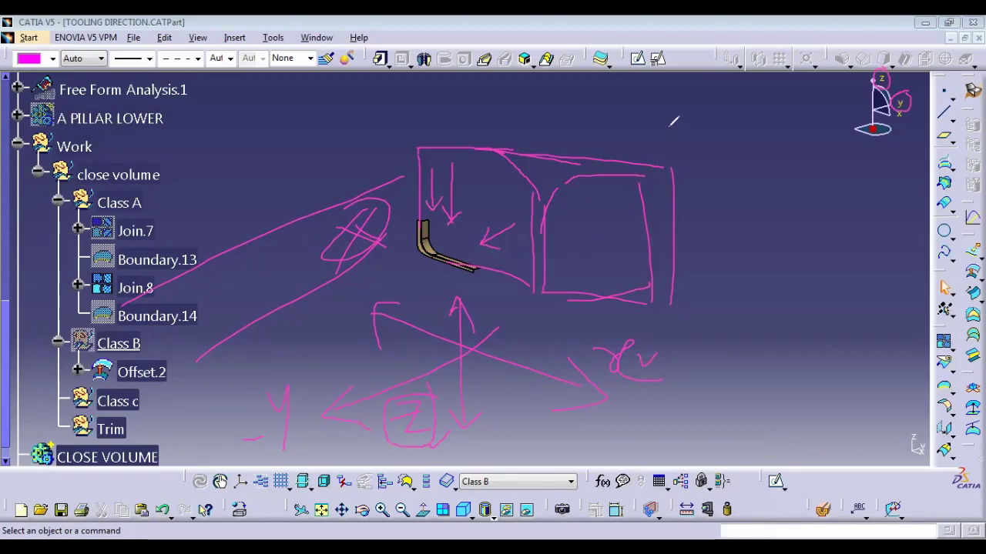
pyautogui.moveTo(486, 248)
pyautogui.mouseDown()
pyautogui.moveTo(440, 228)
pyautogui.moveTo(462, 249)
pyautogui.mouseUp()
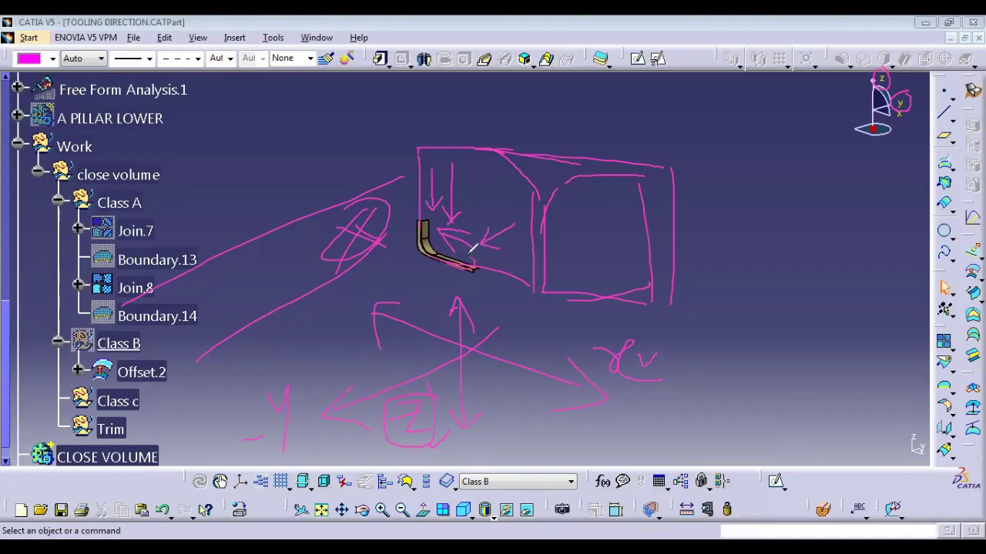
pyautogui.moveTo(406, 262)
pyautogui.mouseDown()
pyautogui.moveTo(476, 271)
pyautogui.moveTo(454, 279)
pyautogui.moveTo(477, 287)
pyautogui.mouseUp()
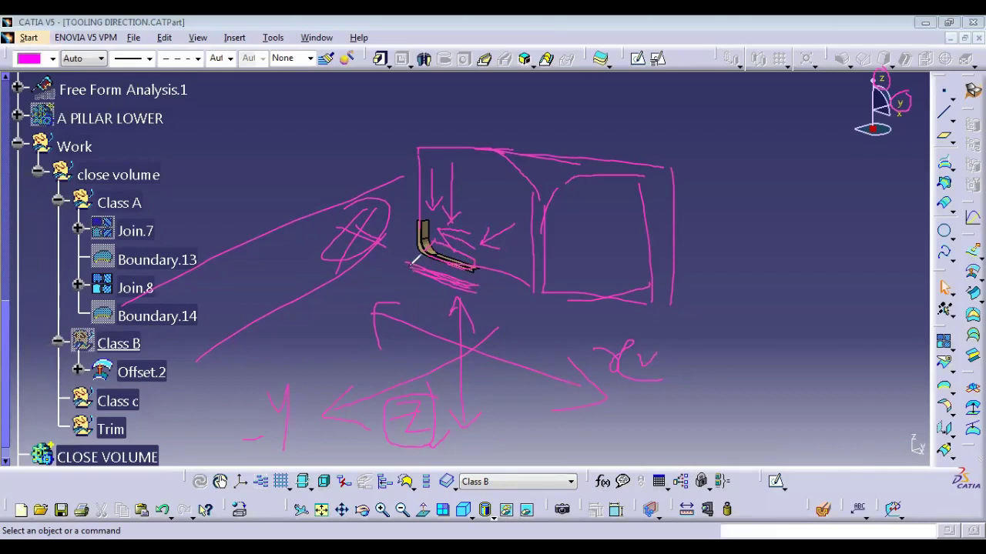
pyautogui.moveTo(512, 227); pyautogui.dragTo(483, 243)
pyautogui.moveTo(423, 218)
pyautogui.mouseDown()
pyautogui.moveTo(423, 243)
pyautogui.moveTo(479, 268)
pyautogui.moveTo(434, 252)
pyautogui.mouseUp()
pyautogui.moveTo(741, 158)
pyautogui.mouseDown()
pyautogui.moveTo(738, 274)
pyautogui.moveTo(878, 334)
pyautogui.mouseUp()
pyautogui.moveTo(737, 158)
pyautogui.mouseDown()
pyautogui.moveTo(774, 174)
pyautogui.moveTo(812, 155)
pyautogui.moveTo(813, 199)
pyautogui.moveTo(775, 202)
pyautogui.moveTo(778, 258)
pyautogui.moveTo(876, 301)
pyautogui.moveTo(876, 337)
pyautogui.mouseUp()
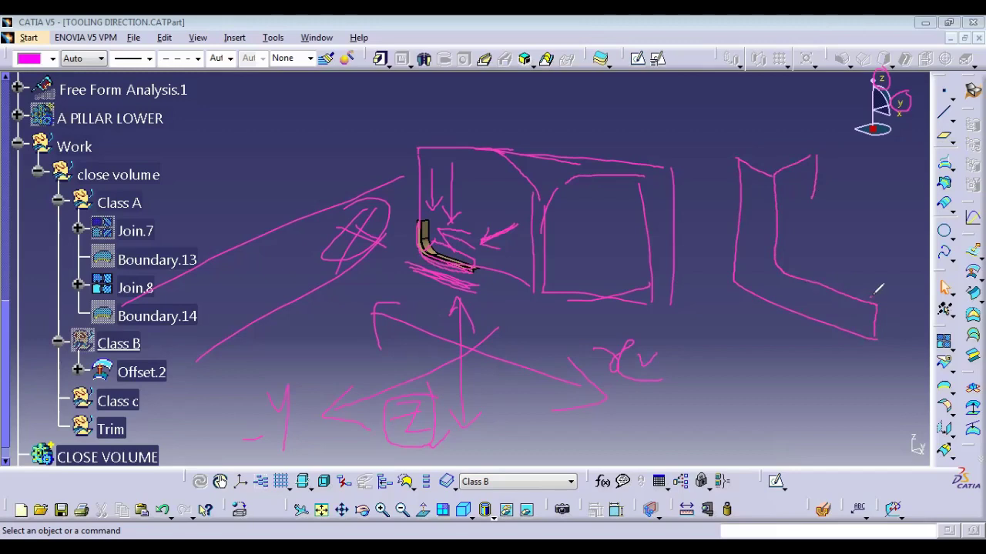
pyautogui.moveTo(870, 297); pyautogui.dragTo(902, 285)
pyautogui.moveTo(812, 198)
pyautogui.mouseDown()
pyautogui.moveTo(835, 256)
pyautogui.moveTo(898, 282)
pyautogui.mouseUp()
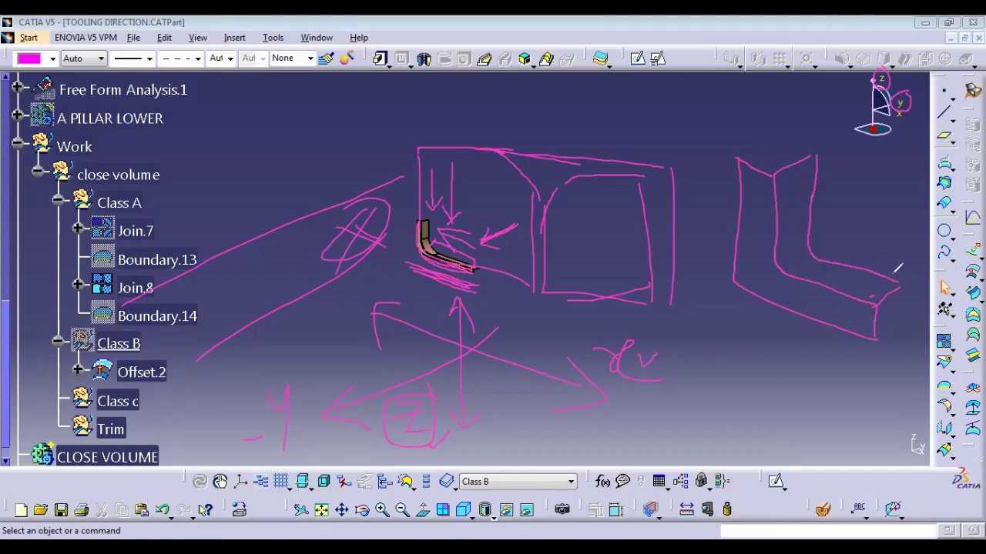
pyautogui.moveTo(828, 311); pyautogui.dragTo(822, 402)
pyautogui.moveTo(814, 337); pyautogui.dragTo(849, 364)
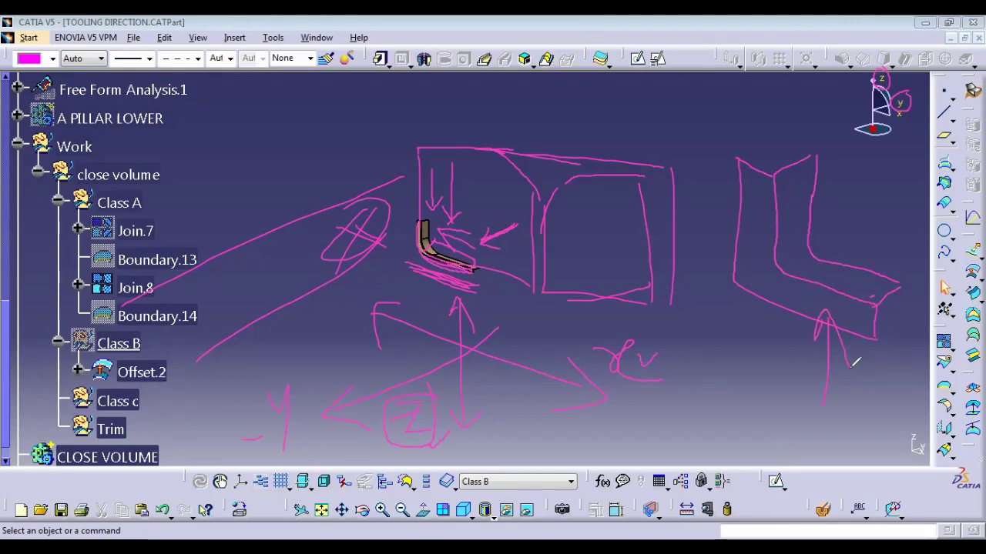
pyautogui.moveTo(732, 348)
pyautogui.mouseDown()
pyautogui.moveTo(779, 295)
pyautogui.moveTo(809, 300)
pyautogui.mouseUp()
pyautogui.moveTo(862, 205); pyautogui.dragTo(857, 254)
pyautogui.moveTo(845, 225); pyautogui.dragTo(871, 248)
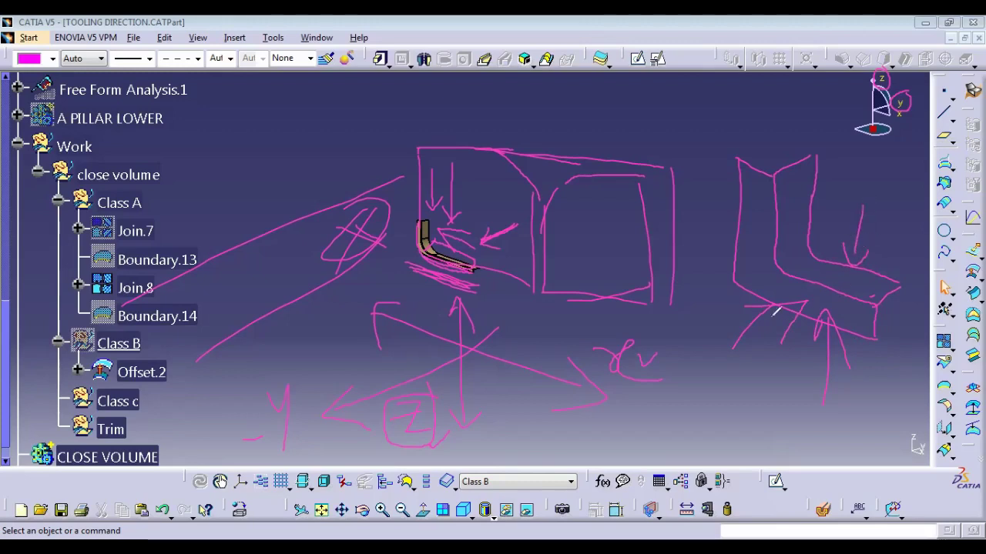
pyautogui.moveTo(454, 166)
pyautogui.mouseDown()
pyautogui.moveTo(468, 164)
pyautogui.moveTo(481, 179)
pyautogui.mouseUp()
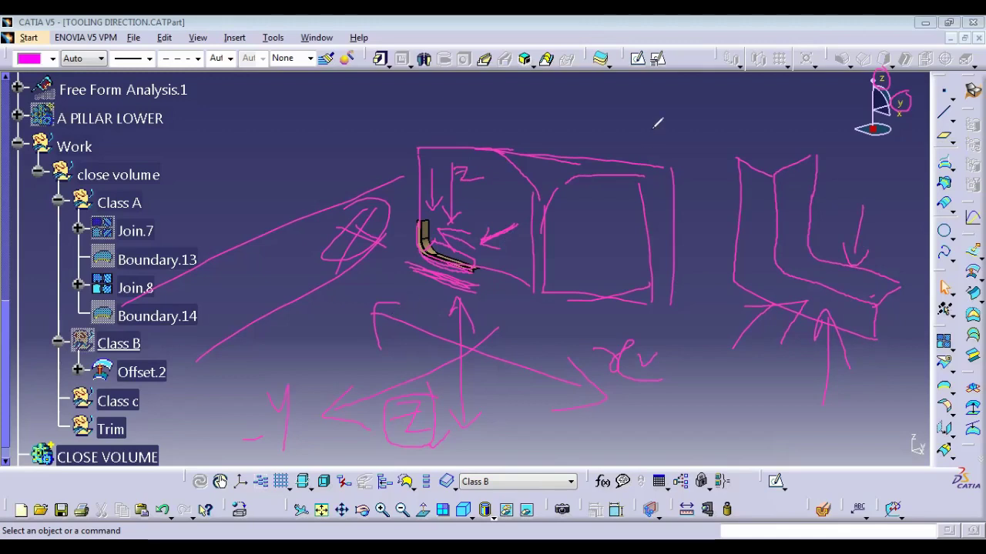
pyautogui.click(497, 233)
pyautogui.moveTo(465, 221)
pyautogui.mouseDown()
pyautogui.moveTo(451, 229)
pyautogui.moveTo(434, 185)
pyautogui.moveTo(478, 170)
pyautogui.mouseUp()
pyautogui.moveTo(418, 264)
pyautogui.mouseDown()
pyautogui.moveTo(451, 264)
pyautogui.moveTo(407, 291)
pyautogui.moveTo(391, 282)
pyautogui.mouseUp()
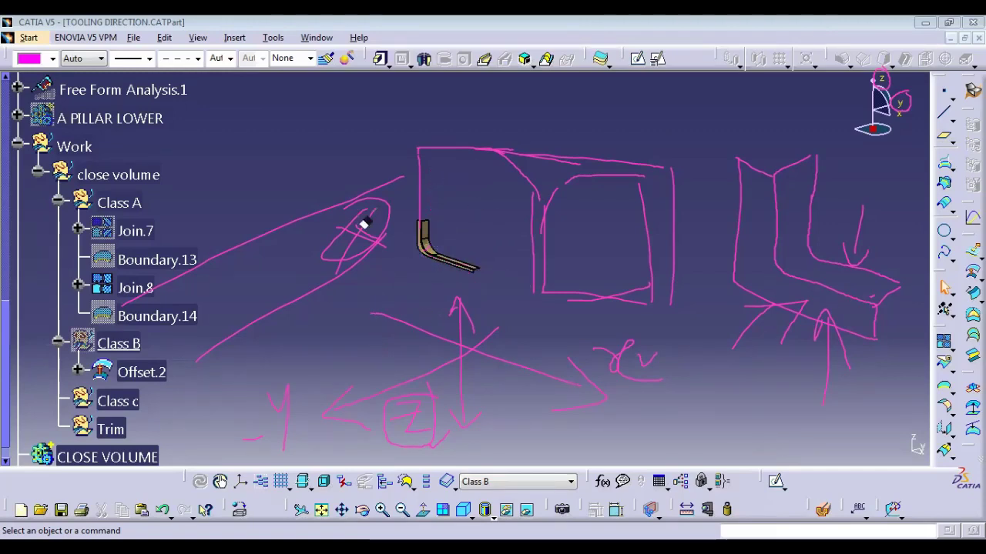
pyautogui.moveTo(363, 223); pyautogui.dragTo(339, 268)
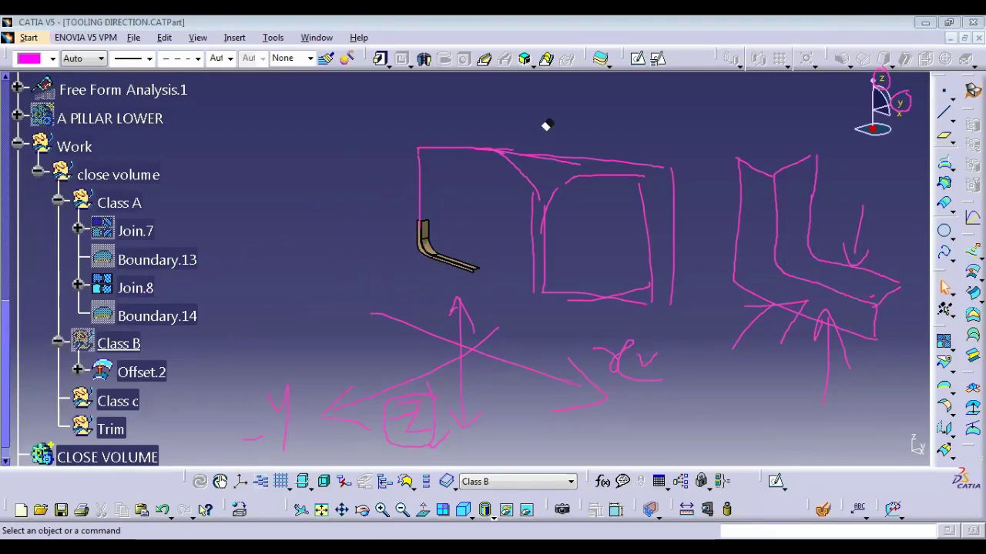
pyautogui.moveTo(422, 222)
pyautogui.mouseDown(button='middle')
pyautogui.moveTo(409, 218)
pyautogui.moveTo(454, 176)
pyautogui.moveTo(468, 231)
pyautogui.moveTo(488, 222)
pyautogui.mouseUp(button='middle')
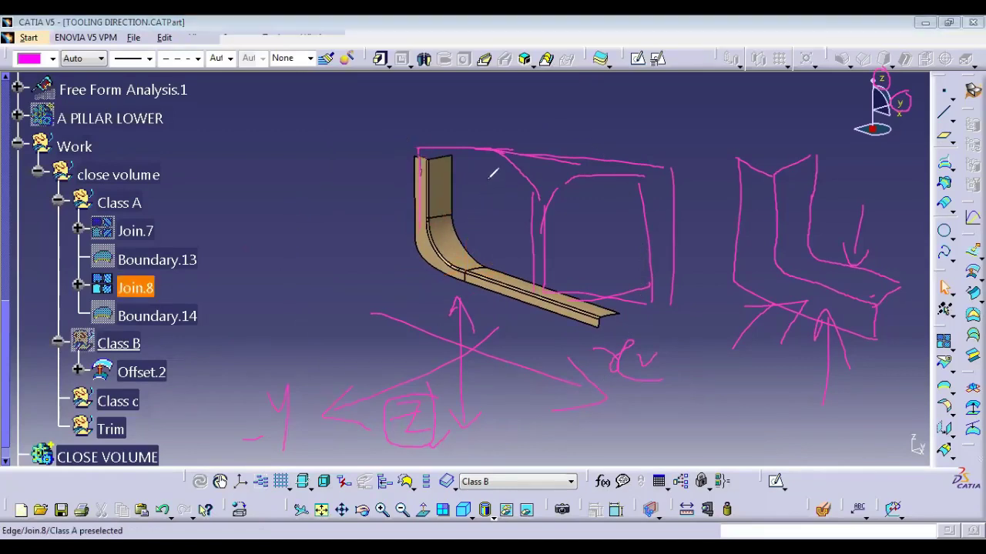
pyautogui.moveTo(487, 182)
pyautogui.mouseDown()
pyautogui.moveTo(486, 243)
pyautogui.moveTo(499, 222)
pyautogui.mouseUp()
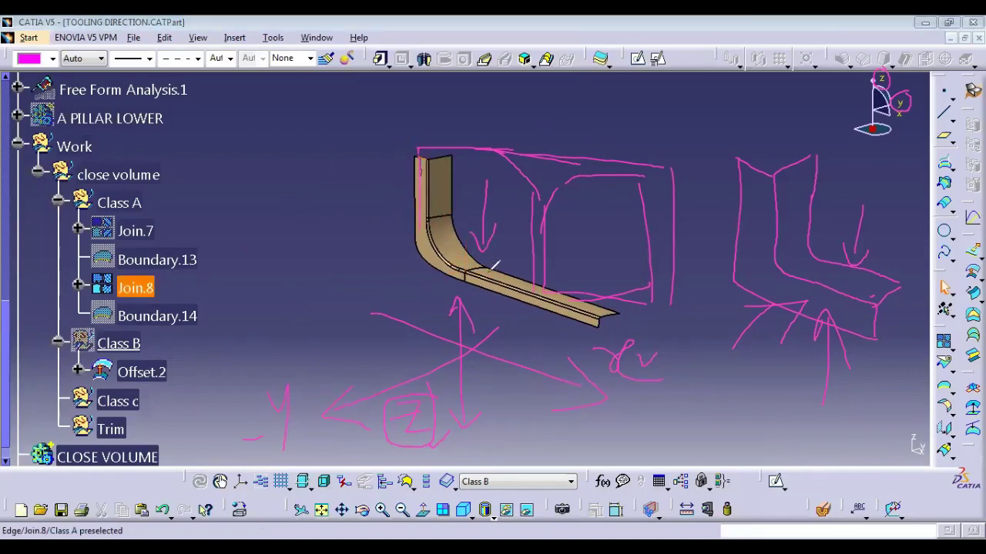
pyautogui.moveTo(592, 310)
pyautogui.mouseDown()
pyautogui.moveTo(614, 311)
pyautogui.moveTo(538, 268)
pyautogui.moveTo(486, 271)
pyautogui.moveTo(520, 289)
pyautogui.moveTo(547, 323)
pyautogui.mouseUp()
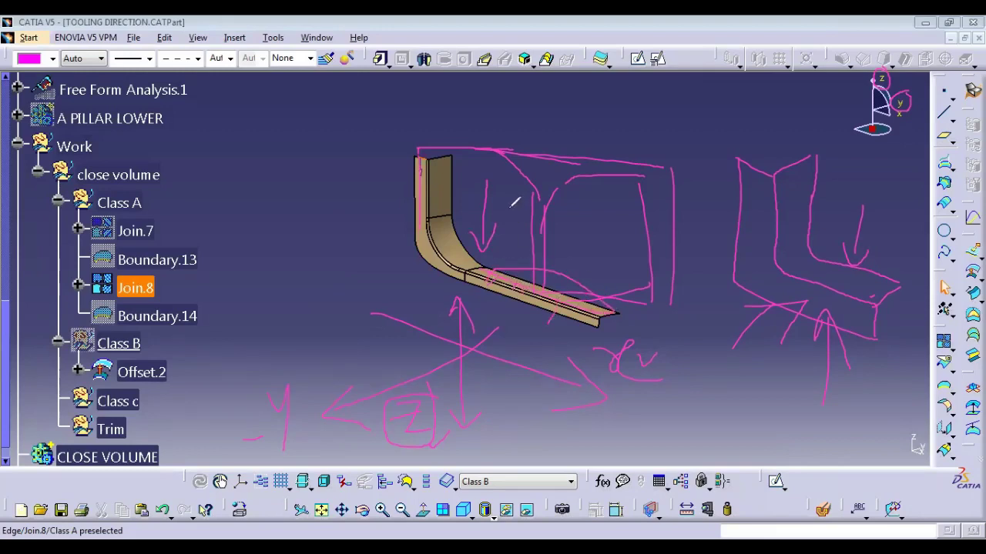
pyautogui.moveTo(440, 208)
pyautogui.mouseDown()
pyautogui.moveTo(429, 184)
pyautogui.moveTo(445, 192)
pyautogui.mouseUp()
pyautogui.press('e')
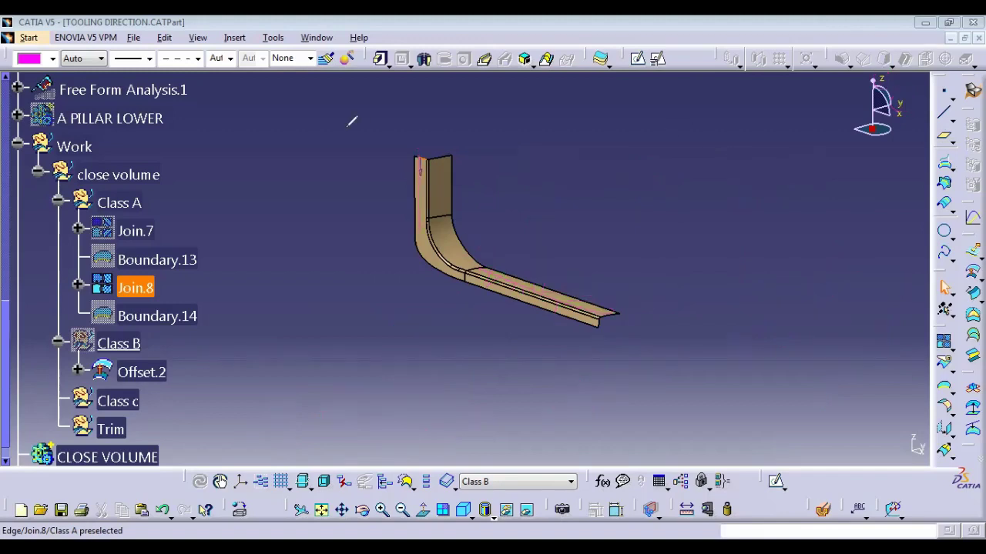
pyautogui.press('Escape')
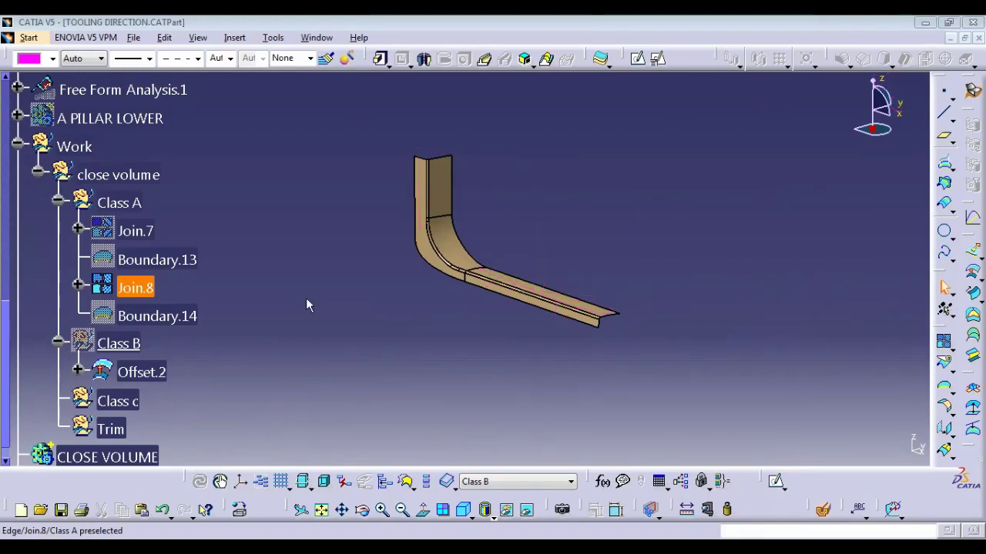
# Insert a geometrical set named TOOLING LINE directly under the TOOLING DIRECTION part
pyautogui.moveTo(5, 372); pyautogui.dragTo(15, 471)
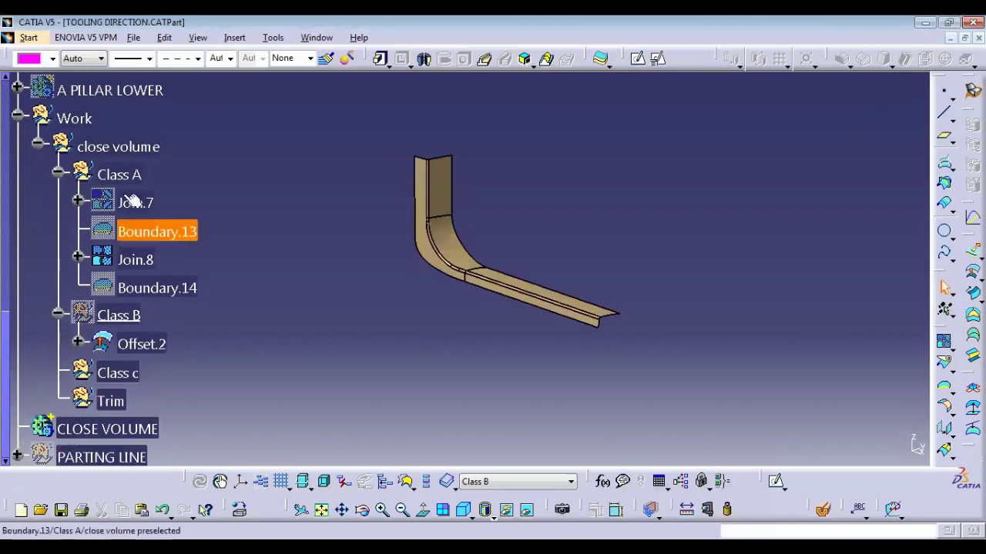
pyautogui.click(250, 38)
pyautogui.click(301, 89)
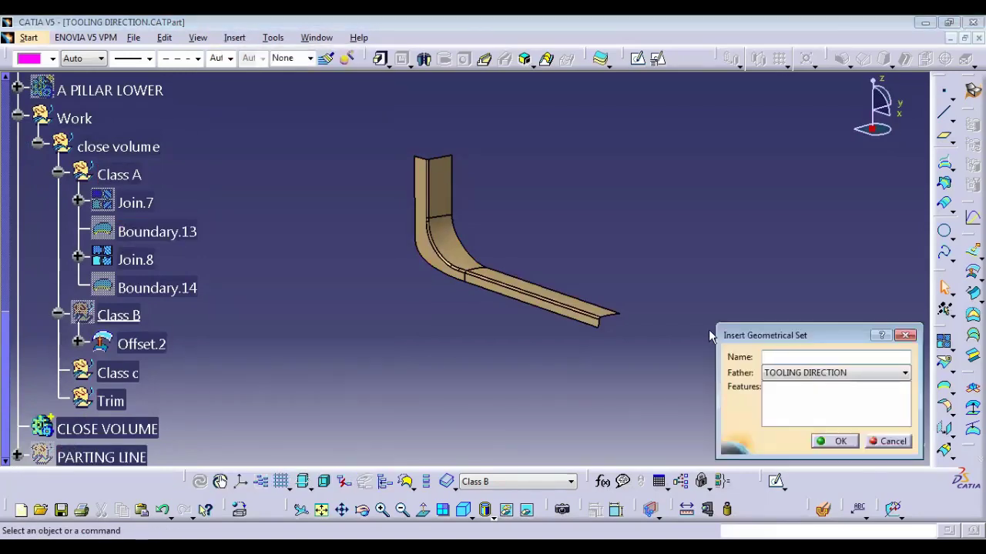
pyautogui.write('TOOLING ')
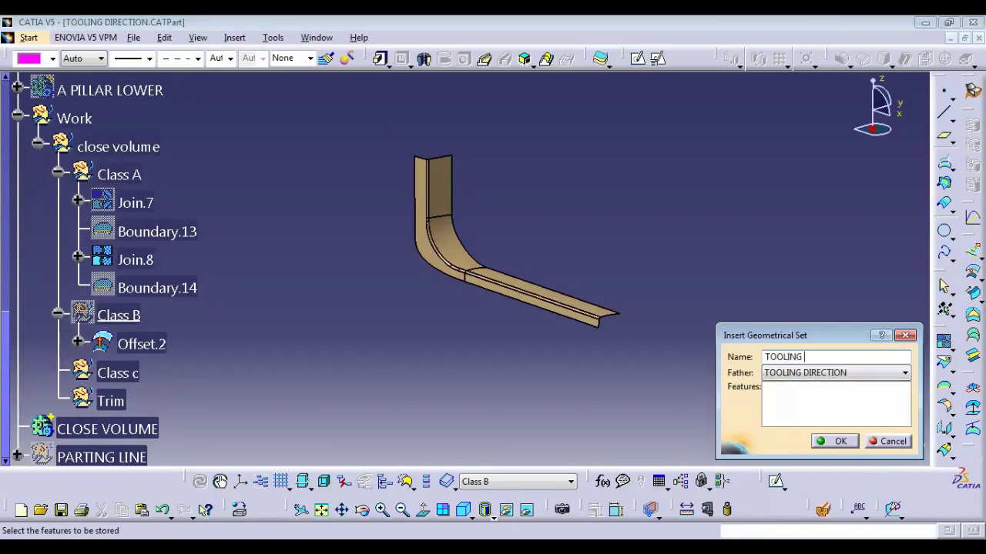
pyautogui.write('LINE')
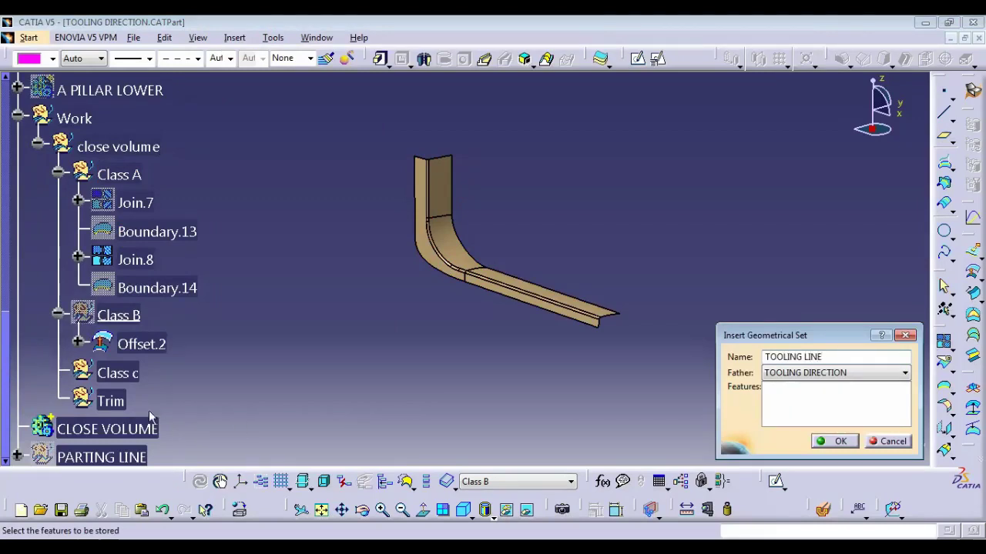
pyautogui.moveTo(5, 366); pyautogui.dragTo(5, 100)
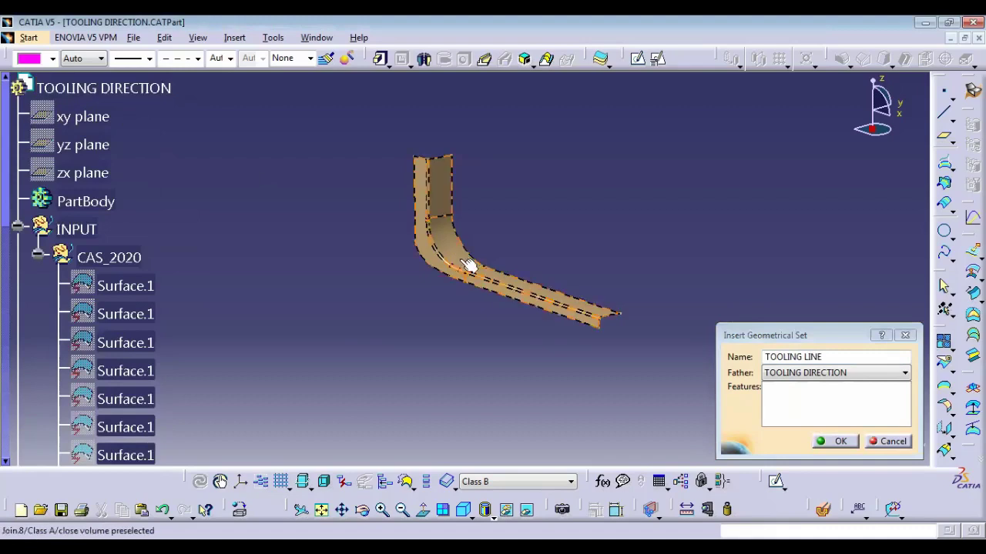
pyautogui.press('Return')
# Collapse the INPUT and Work branches of the specification tree to reach the TOOLING LINE set
pyautogui.click(17, 226)
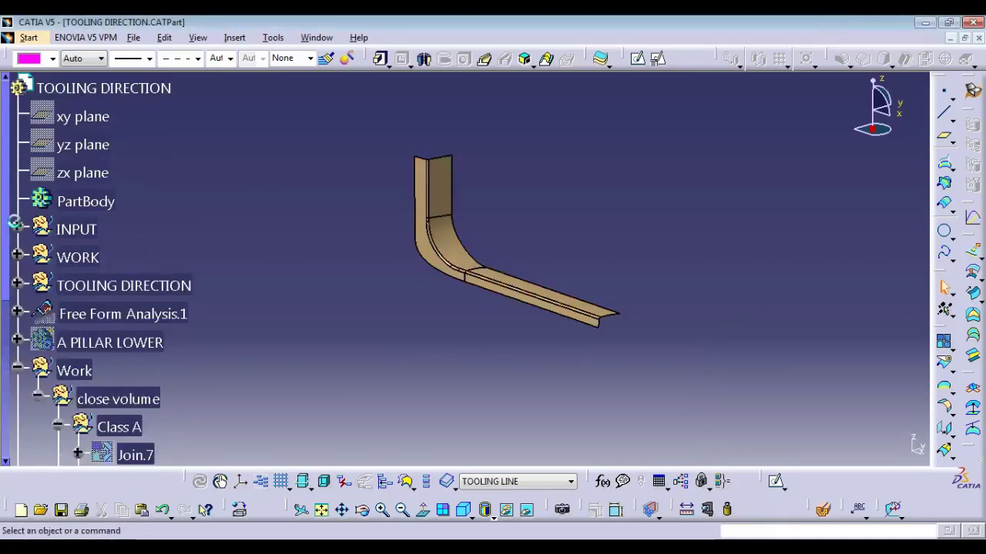
pyautogui.click(17, 368)
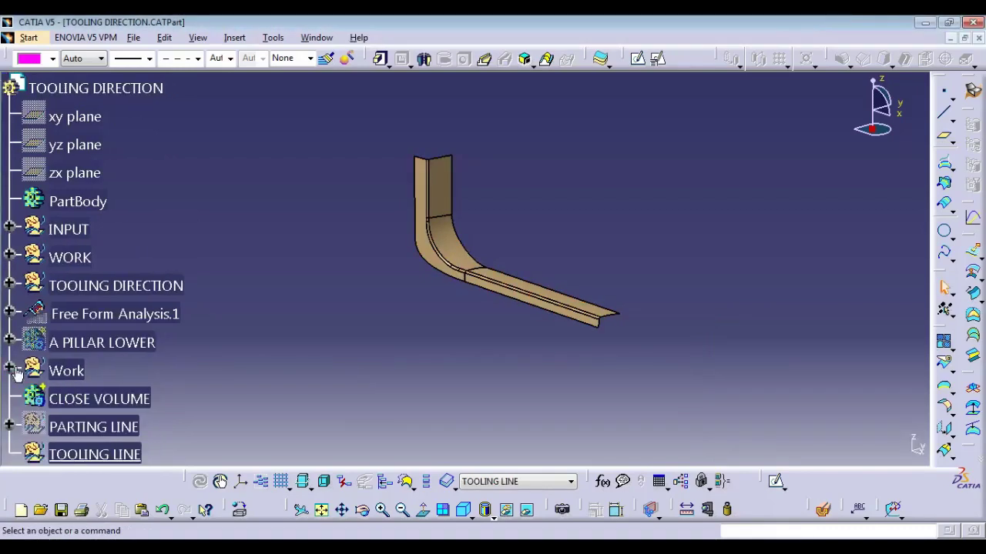
pyautogui.click(97, 90)
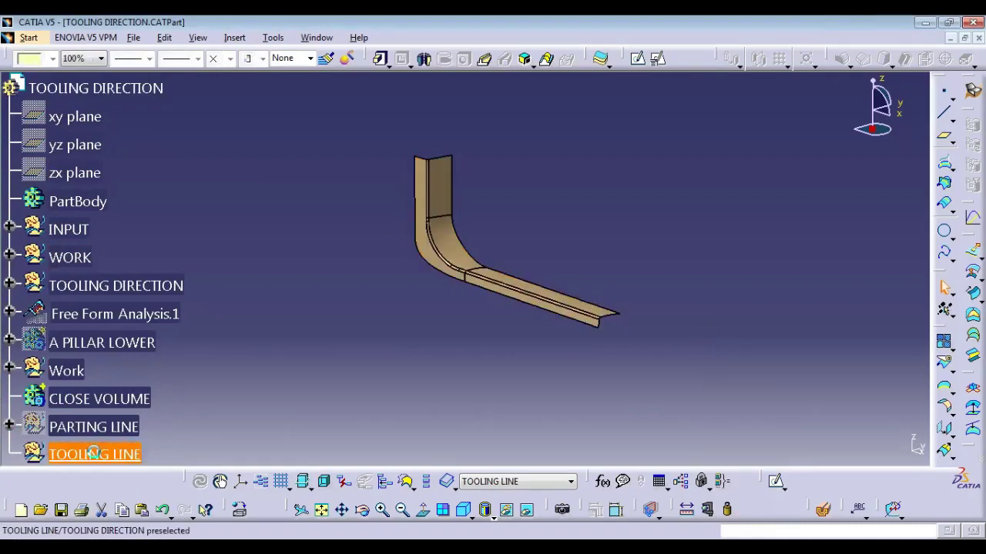
pyautogui.click(323, 365)
pyautogui.moveTo(426, 321); pyautogui.dragTo(474, 331, button='middle')
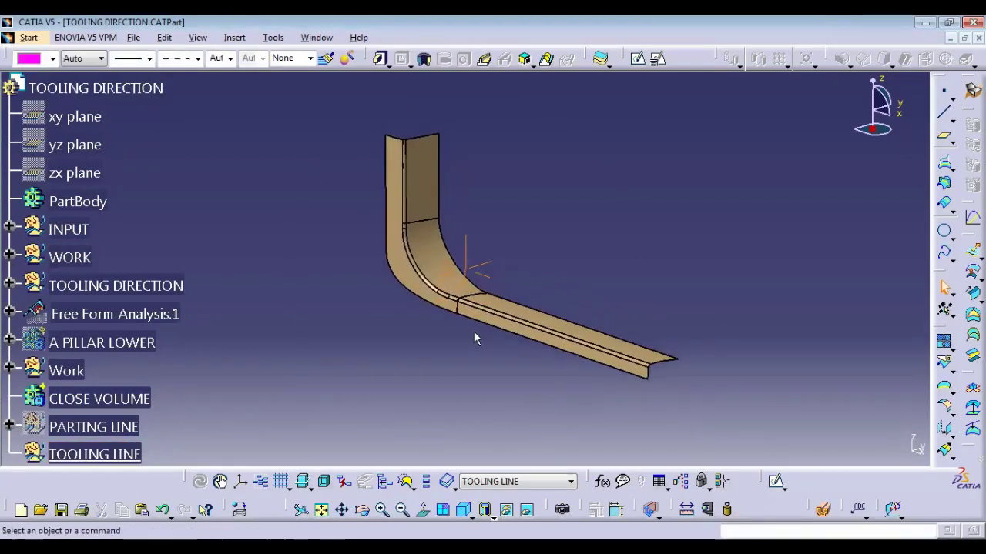
pyautogui.click(945, 97)
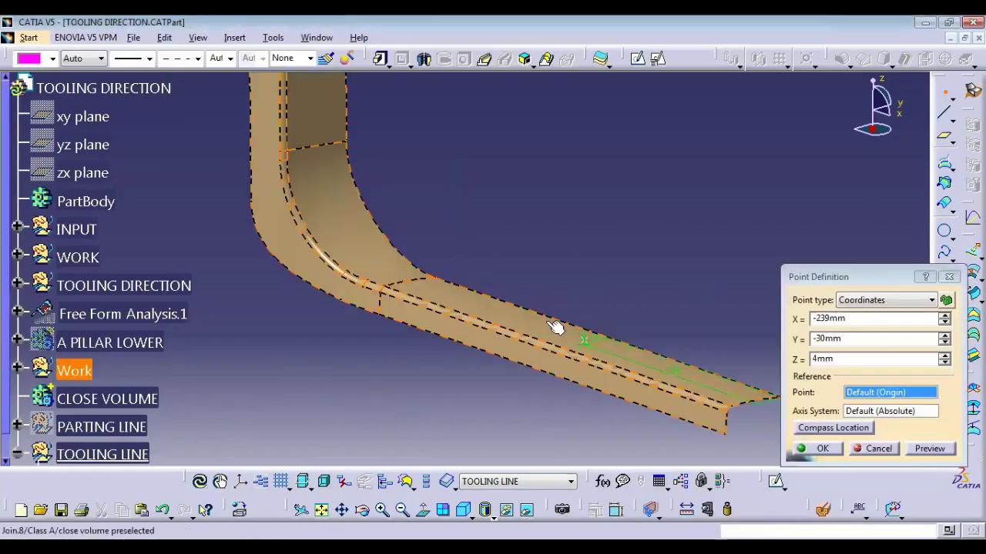
pyautogui.click(532, 321)
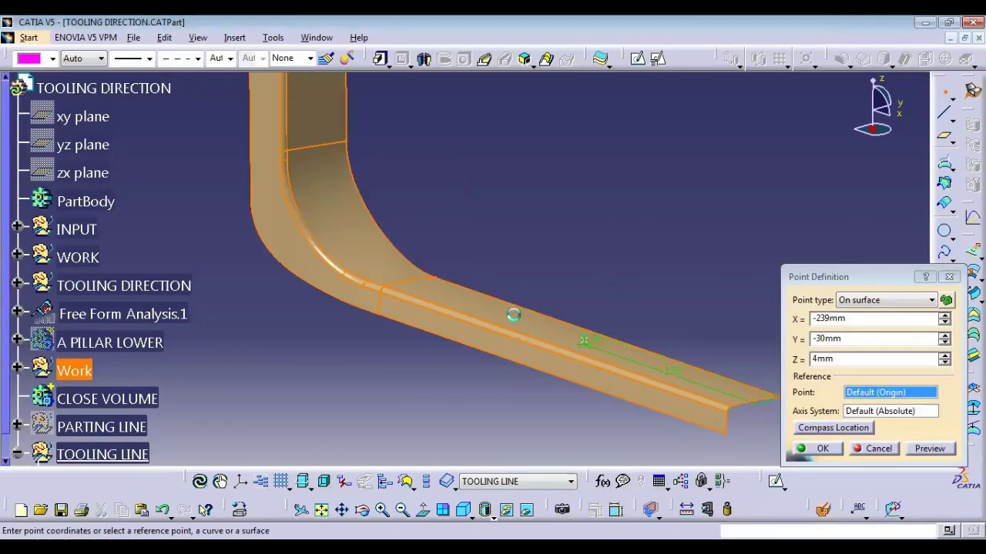
pyautogui.click(374, 282)
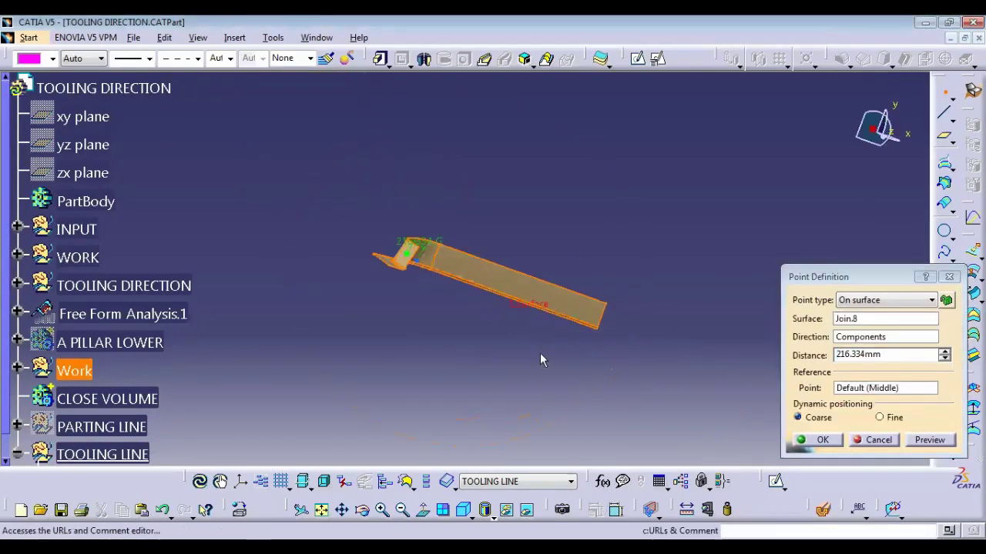
pyautogui.moveTo(542, 359); pyautogui.dragTo(419, 261, button='middle')
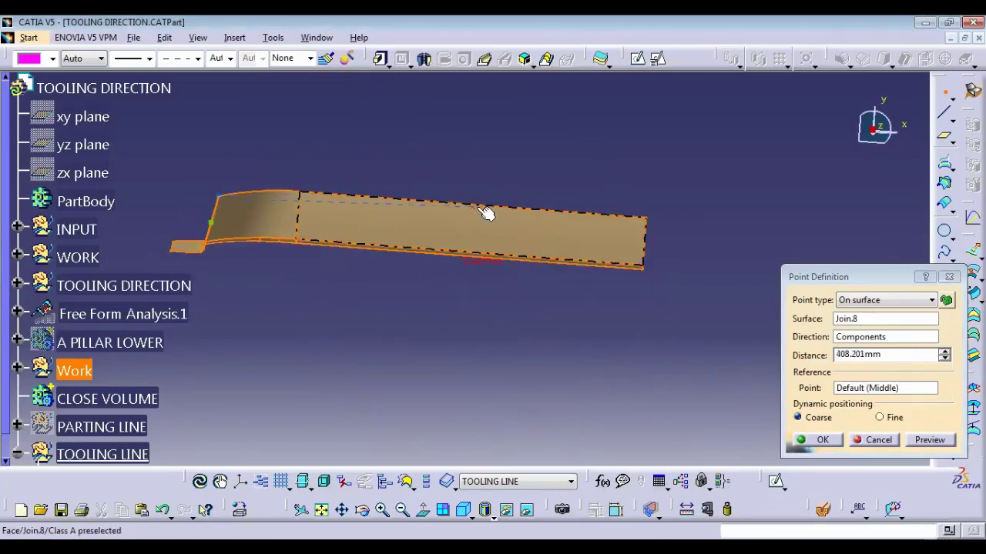
pyautogui.press('Escape')
pyautogui.moveTo(589, 346); pyautogui.dragTo(840, 235, button='middle')
pyautogui.click(943, 92)
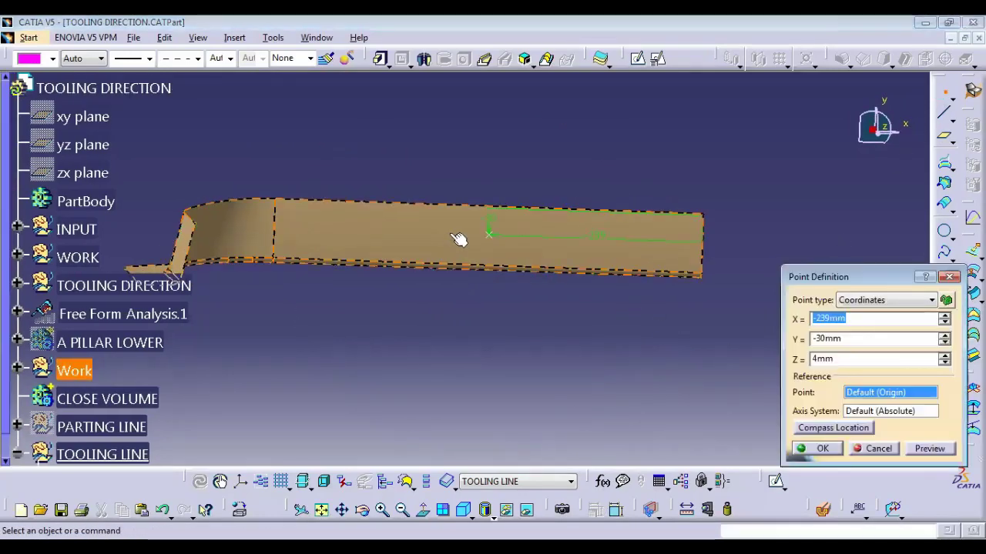
pyautogui.click(461, 236)
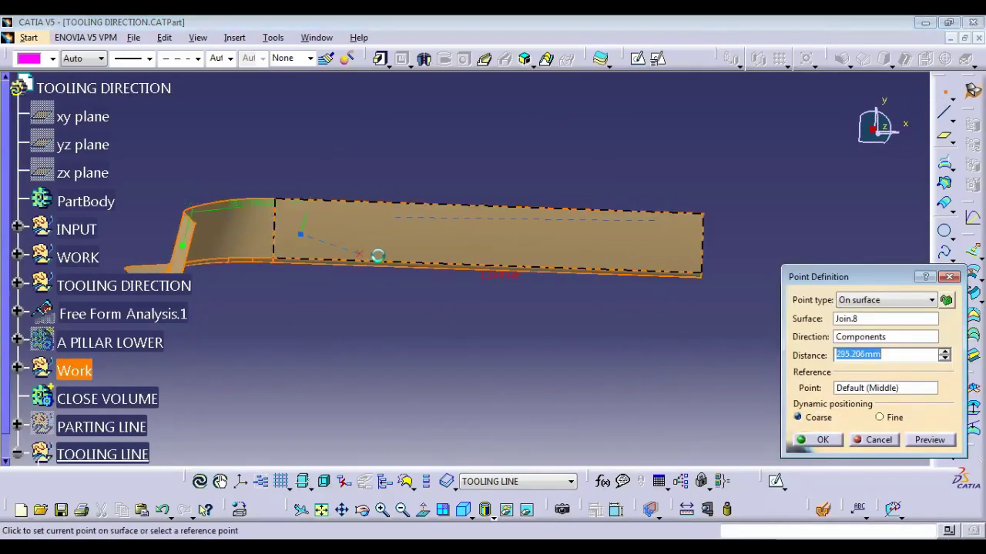
pyautogui.press('Escape')
# Create a point on the upper edge of the Class A join, about 245 mm along the curve from its extremity
pyautogui.click(944, 93)
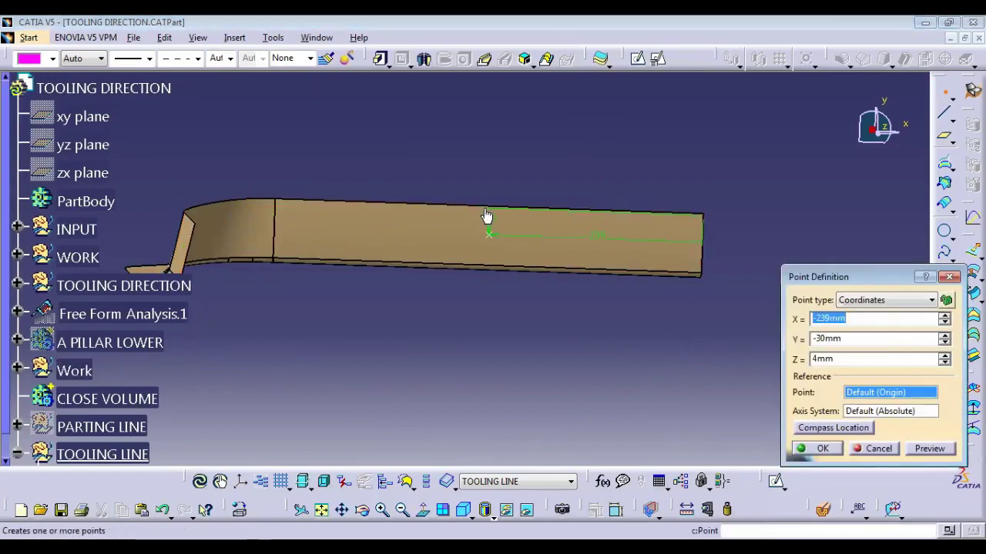
pyautogui.click(482, 208)
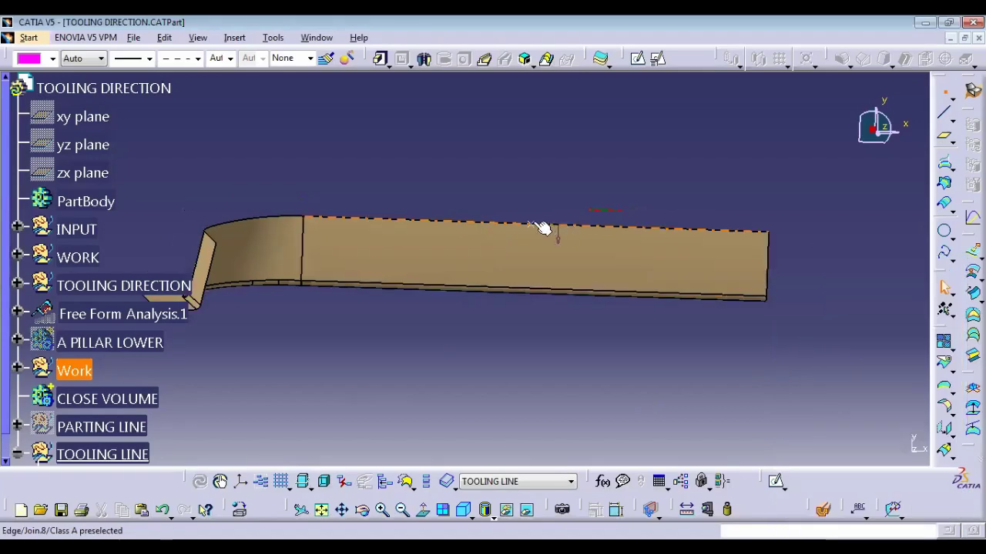
pyautogui.click(530, 222)
pyautogui.click(885, 291)
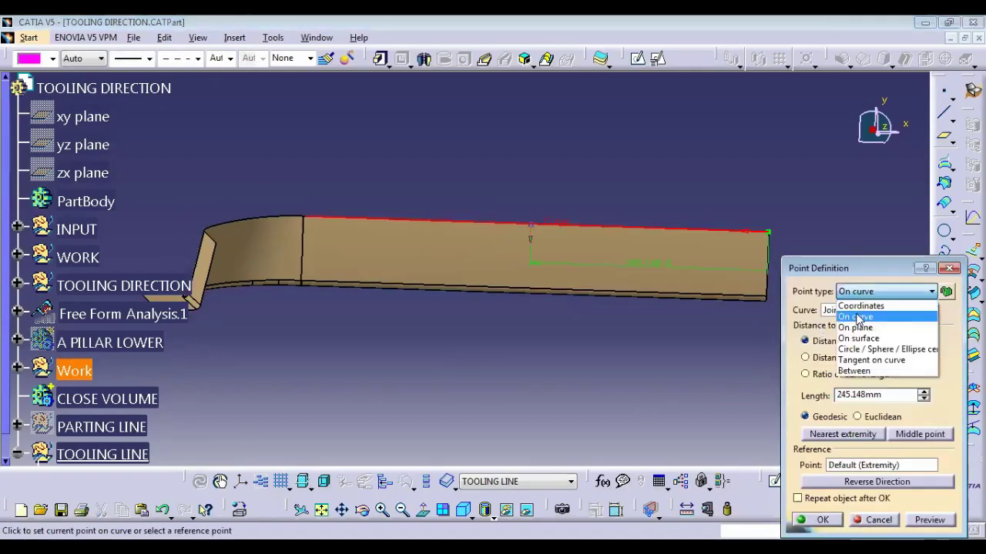
pyautogui.click(861, 374)
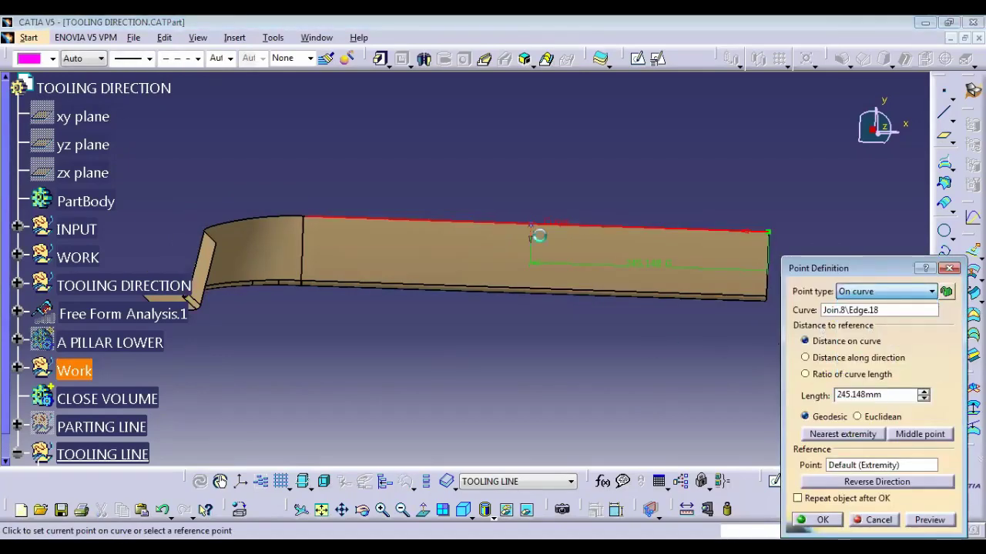
# Isolate the new point from its edge and locate it in the specification tree under TOOLING LINE
pyautogui.rightClick(533, 224)
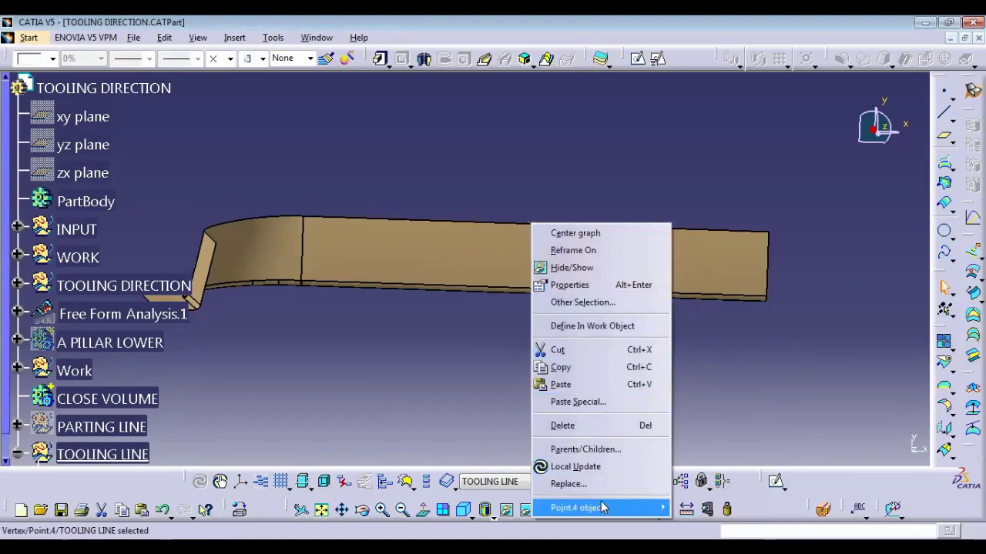
pyautogui.click(703, 442)
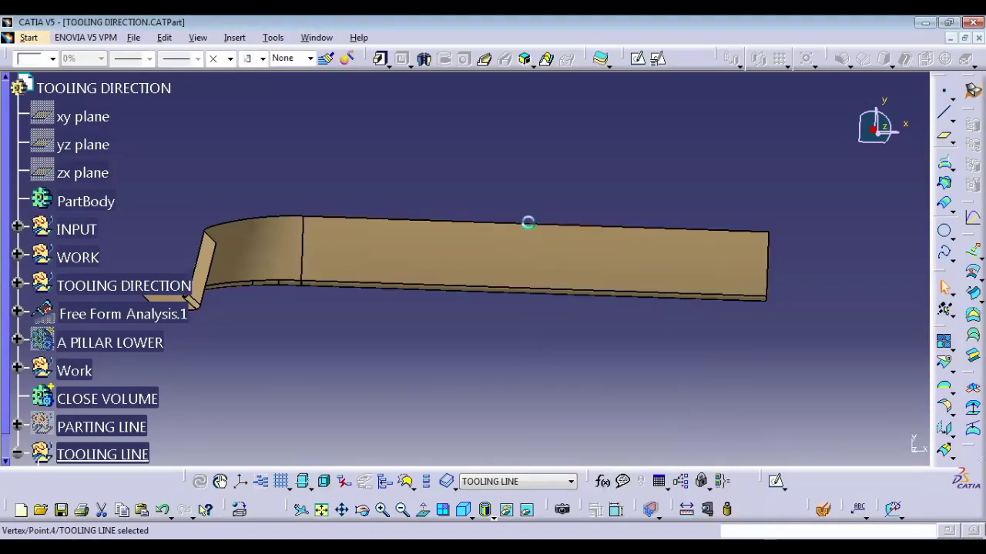
pyautogui.rightClick(531, 223)
pyautogui.click(535, 228)
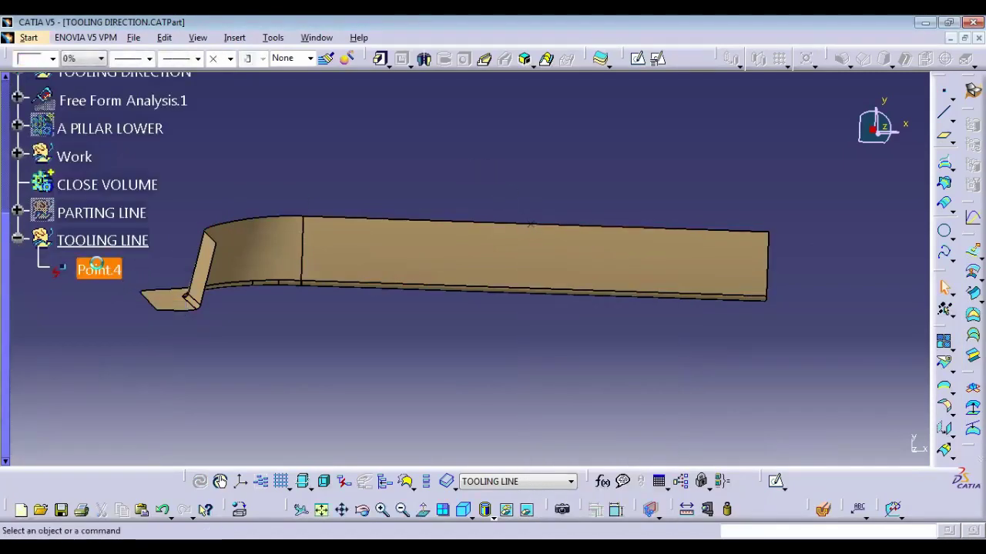
# Redefine the isolated point by coordinates with X -245 mm, Y 2 mm and Z 0 mm
pyautogui.click(875, 300)
pyautogui.click(870, 314)
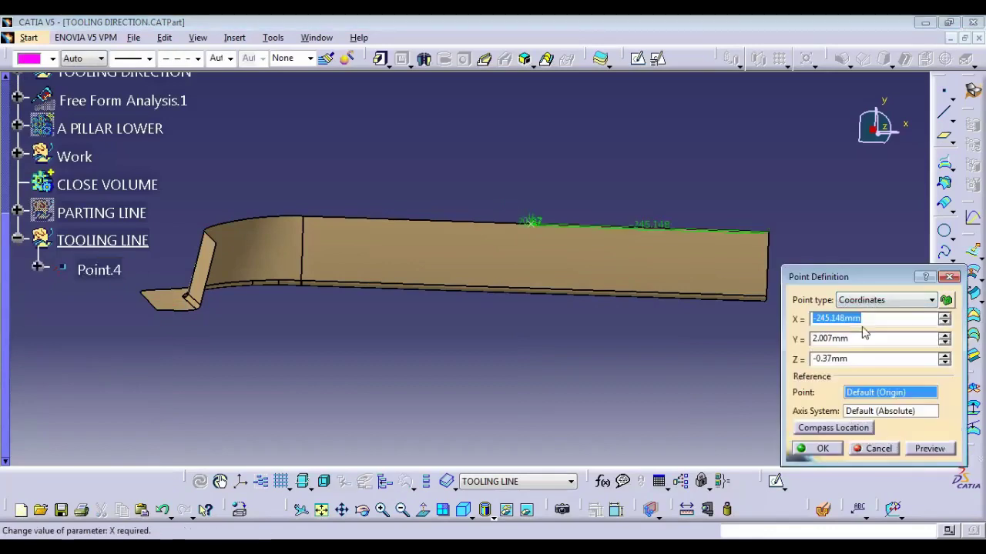
pyautogui.moveTo(828, 318); pyautogui.dragTo(896, 322)
pyautogui.press('BackSpace')
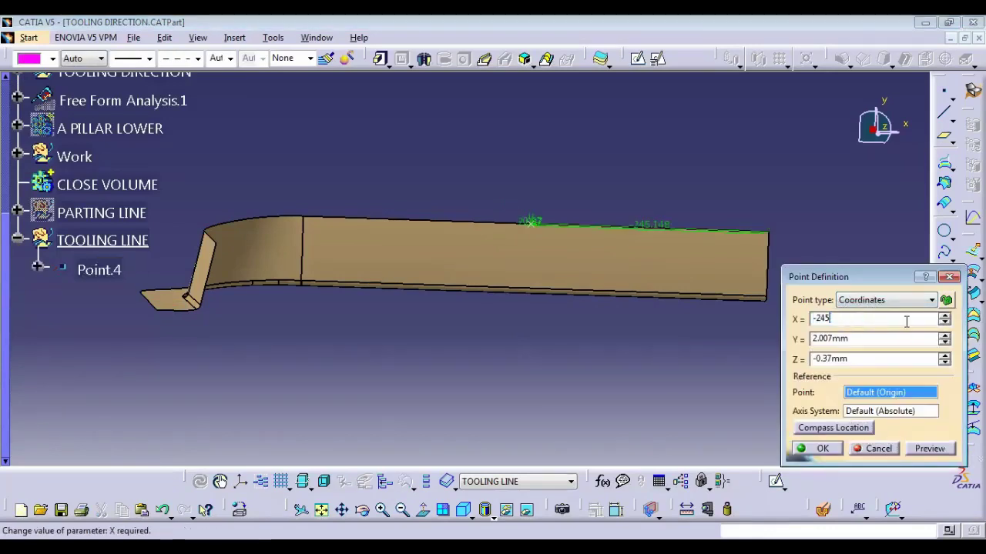
pyautogui.press('BackSpace')
pyautogui.moveTo(818, 339); pyautogui.dragTo(793, 365)
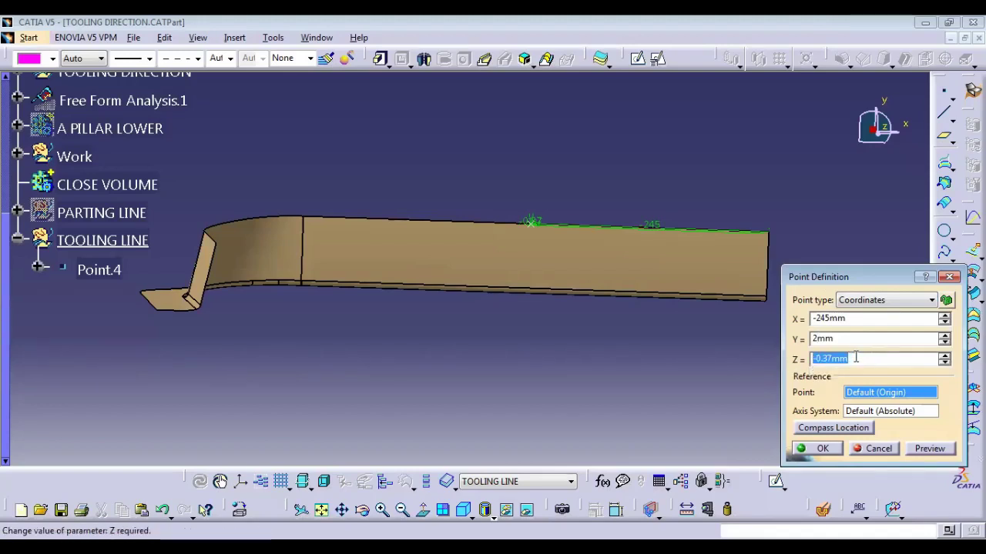
pyautogui.write('0')
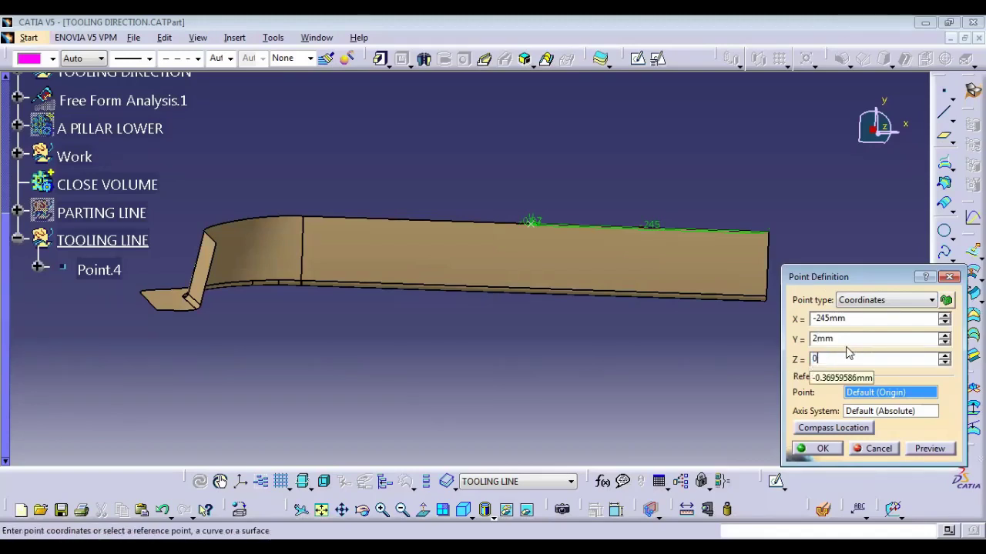
# Lower the point's Y coordinate to -25 mm and accept the point definition
pyautogui.click(845, 339)
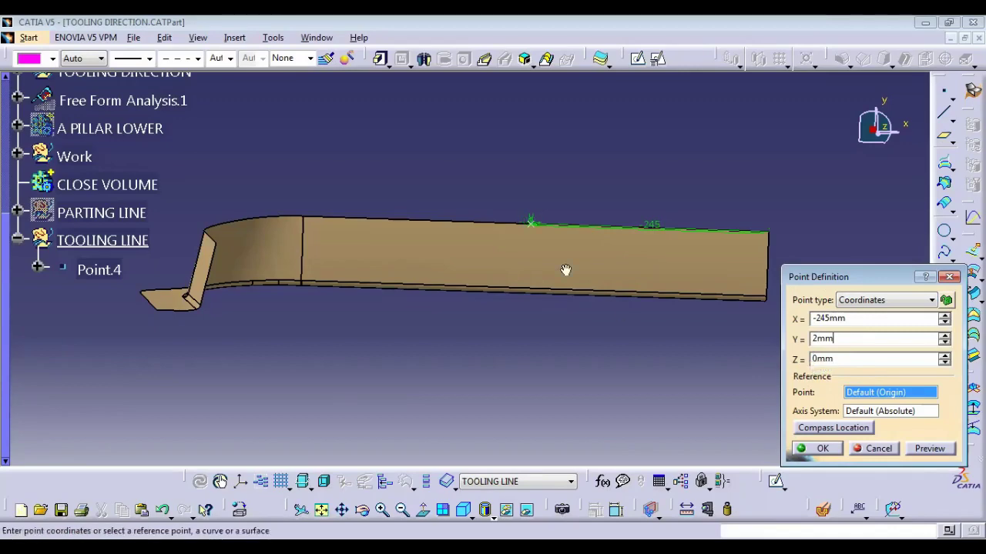
pyautogui.moveTo(566, 270); pyautogui.dragTo(554, 177, button='middle')
pyautogui.click(944, 343)
pyautogui.click(944, 344)
pyautogui.click(945, 343)
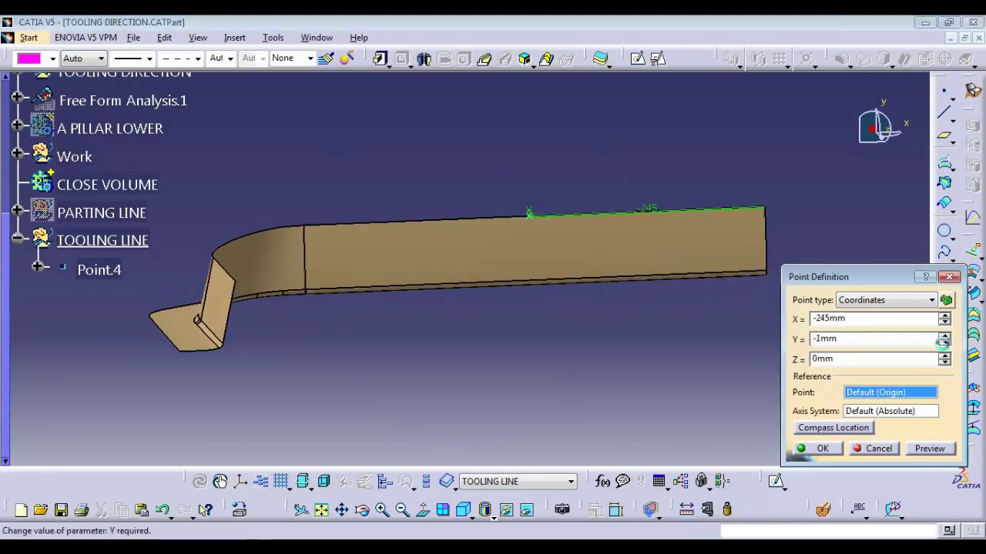
pyautogui.click(944, 343)
pyautogui.click(943, 343)
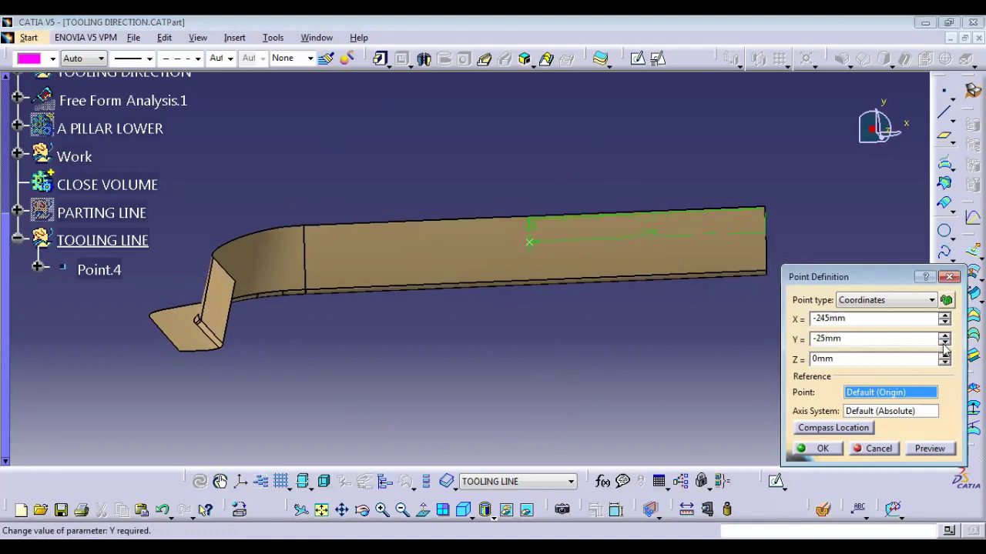
pyautogui.click(821, 449)
# Check the isolated point for parents and children
pyautogui.moveTo(543, 394); pyautogui.dragTo(568, 290, button='middle')
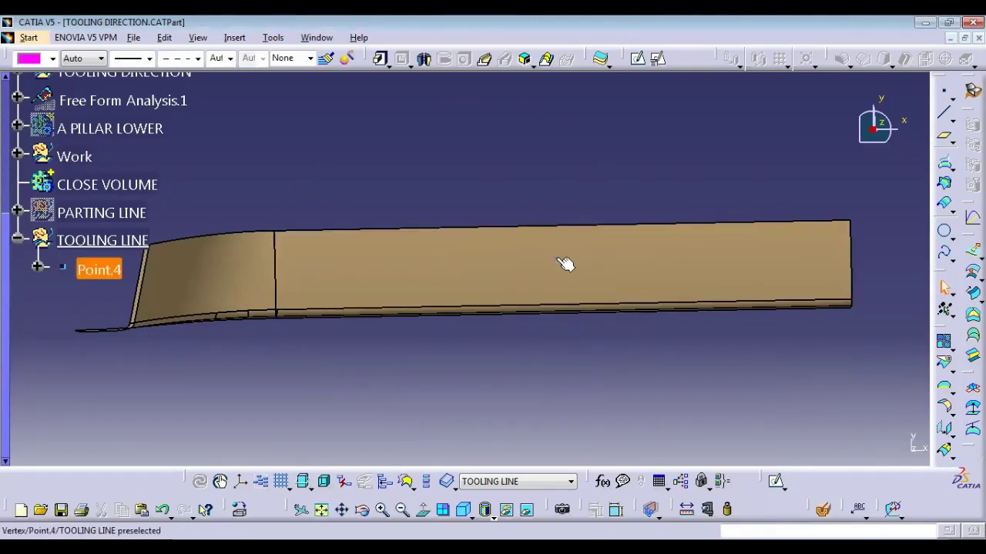
pyautogui.click(99, 270)
pyautogui.rightClick(99, 270)
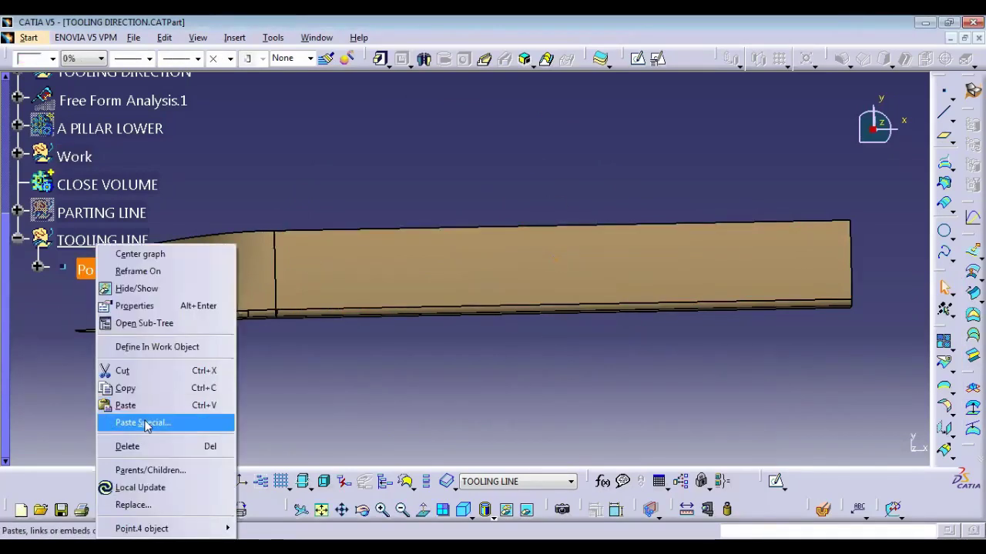
pyautogui.click(152, 471)
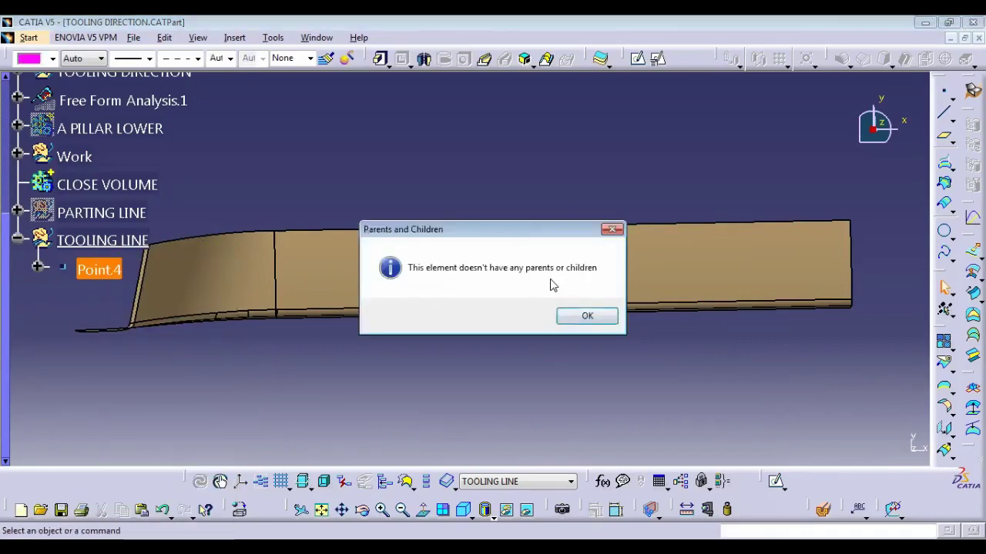
pyautogui.click(587, 321)
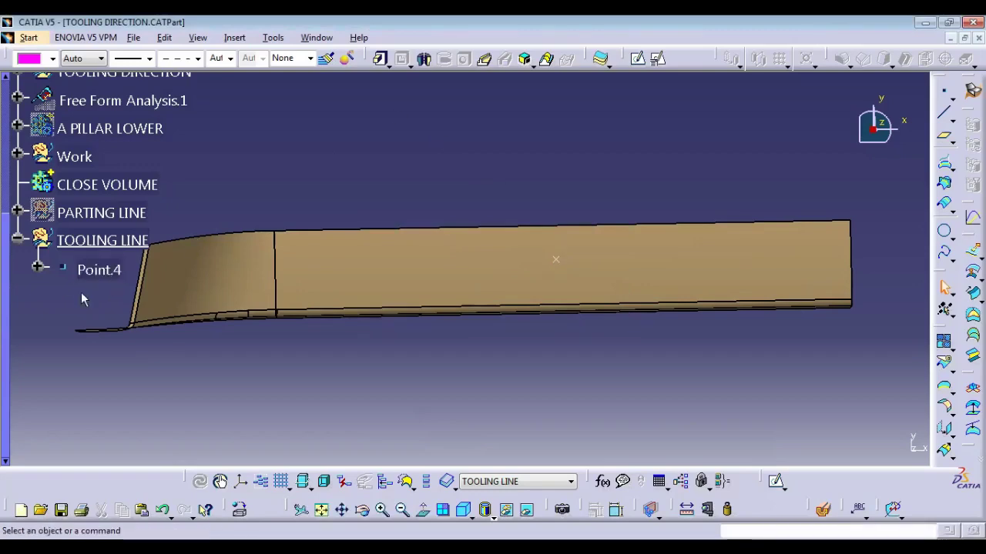
# Create a point-direction line from the isolated point along the Z component, starting at 200 mm and ending at 450 mm
pyautogui.moveTo(503, 301); pyautogui.dragTo(450, 396, button='middle')
pyautogui.click(944, 113)
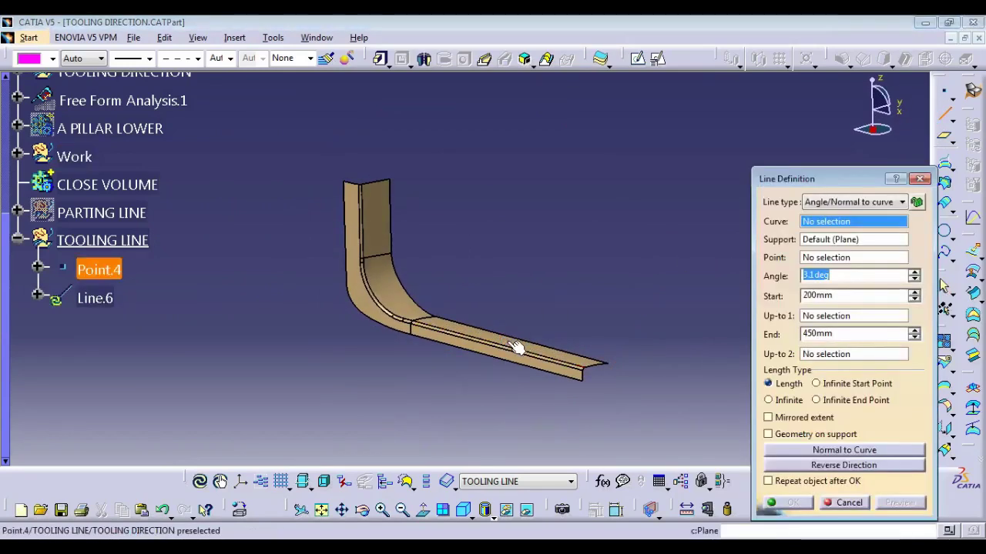
pyautogui.click(506, 345)
pyautogui.click(847, 202)
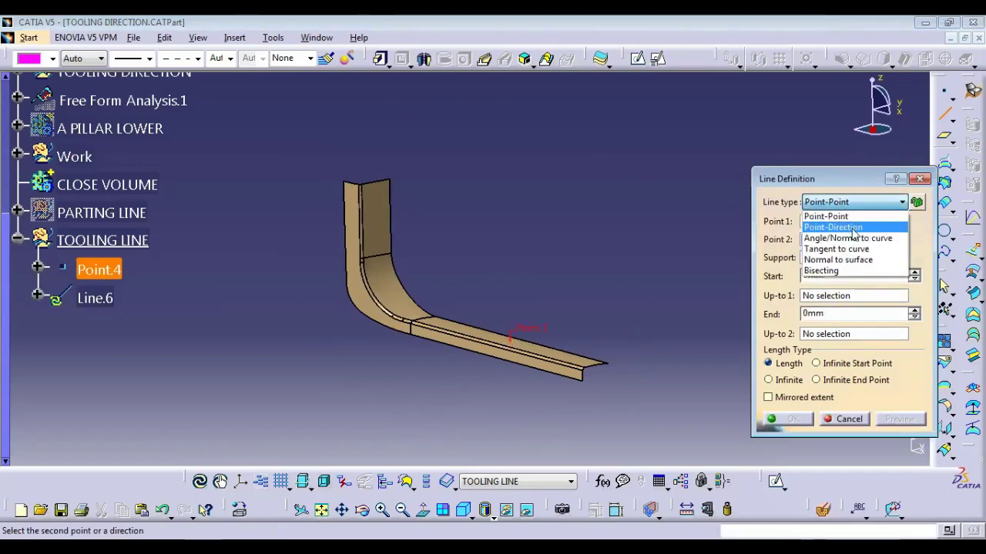
pyautogui.click(829, 227)
pyautogui.click(831, 242)
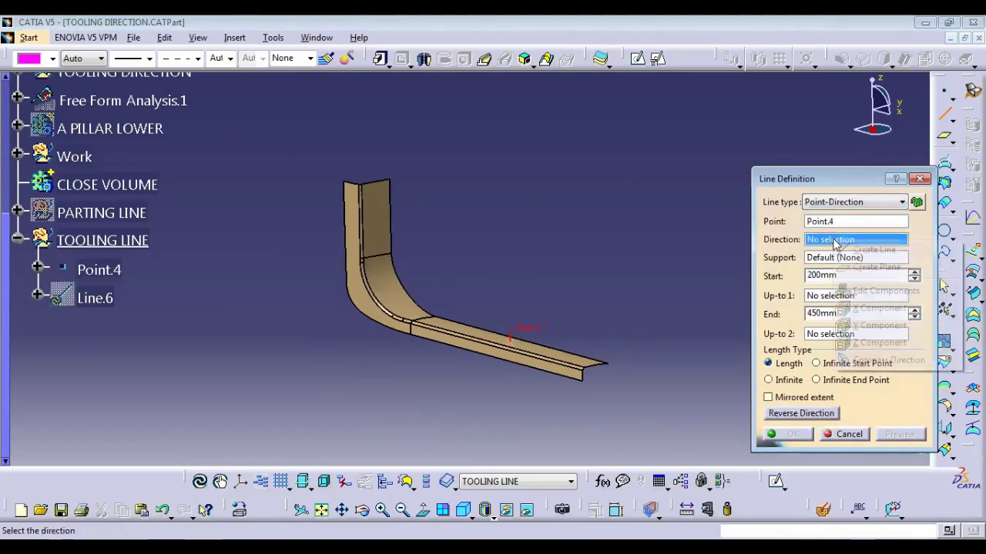
pyautogui.rightClick(834, 241)
pyautogui.click(878, 342)
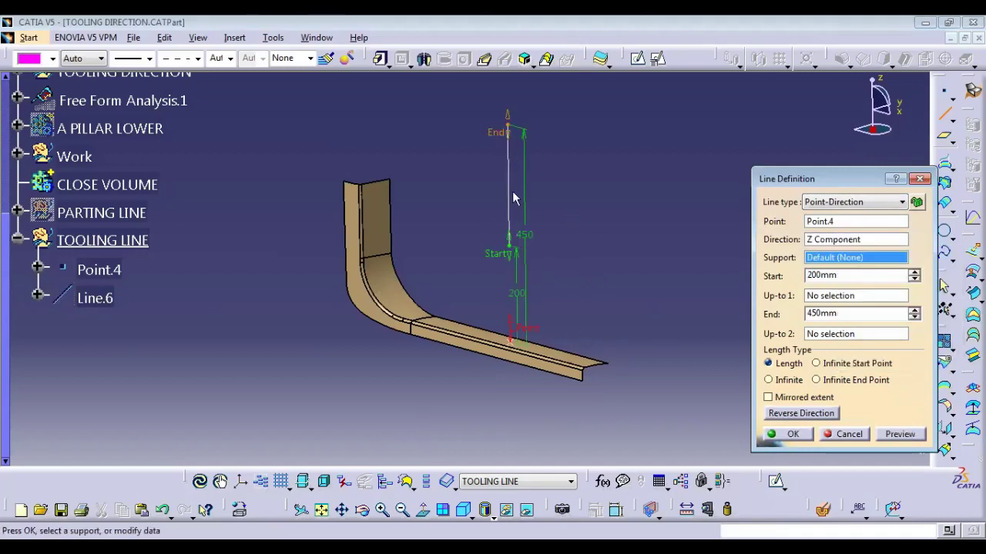
pyautogui.click(793, 434)
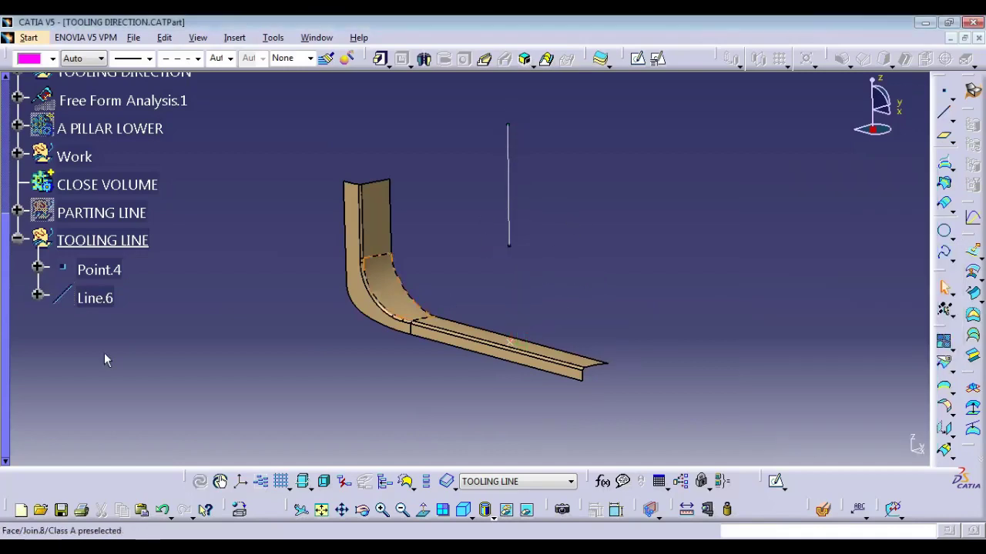
# Inspect the new line against the Class A surface and collapse the TOOLING LINE branch of the specification tree
pyautogui.click(94, 298)
pyautogui.moveTo(462, 297); pyautogui.dragTo(590, 293, button='middle')
pyautogui.click(349, 408)
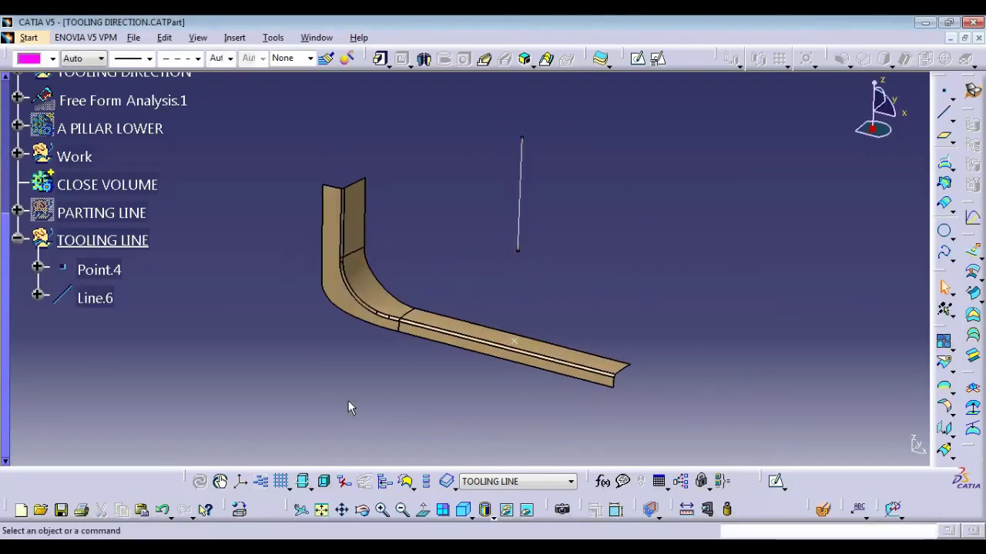
pyautogui.click(17, 240)
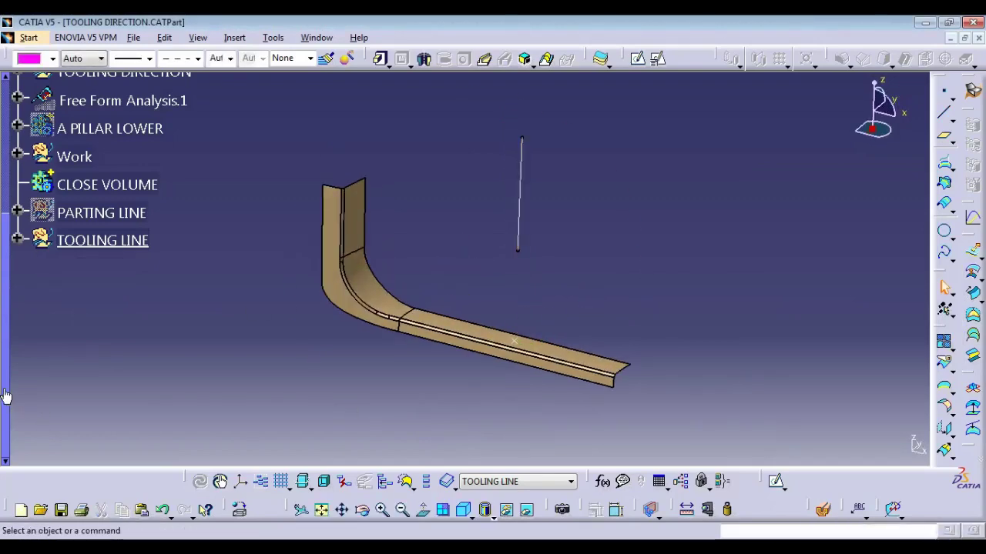
pyautogui.moveTo(6, 397); pyautogui.dragTo(100, 175)
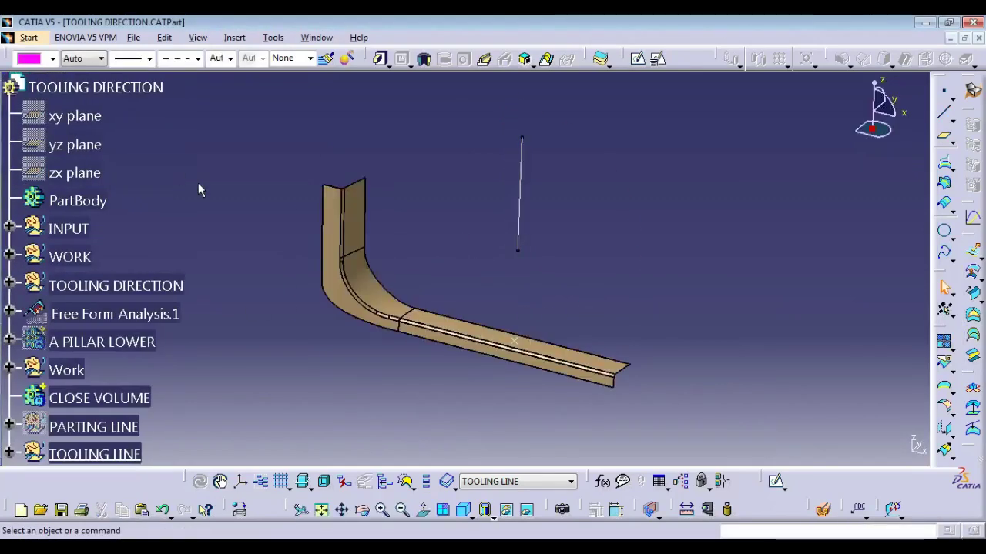
# Start a Feature Draft Analysis and dismiss the view mode warning
pyautogui.click(235, 38)
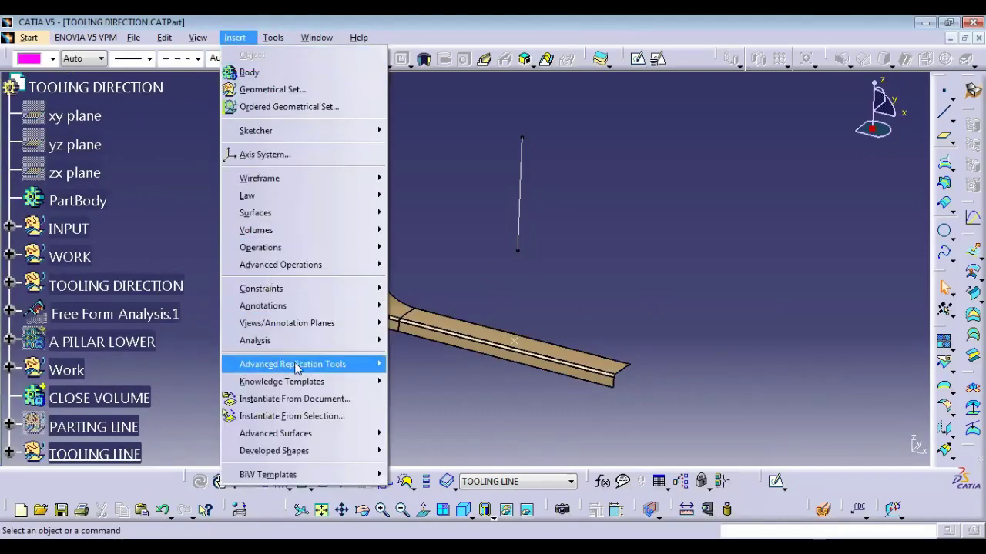
pyautogui.moveTo(288, 348)
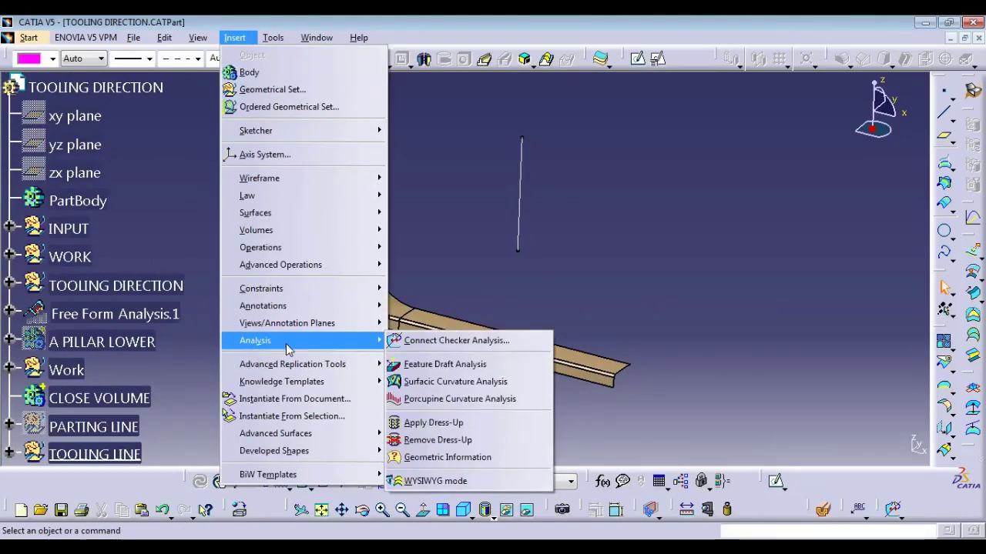
pyautogui.click(444, 367)
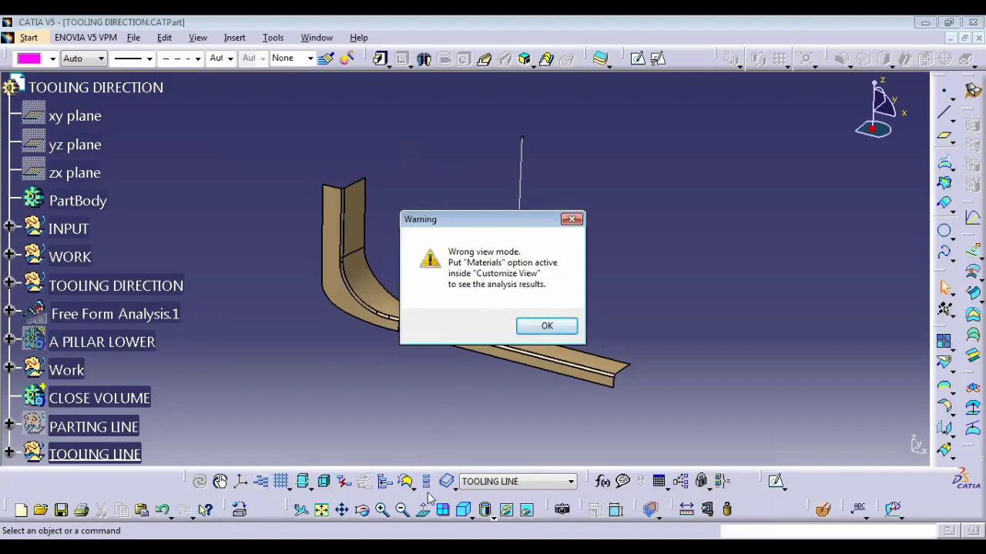
pyautogui.click(541, 329)
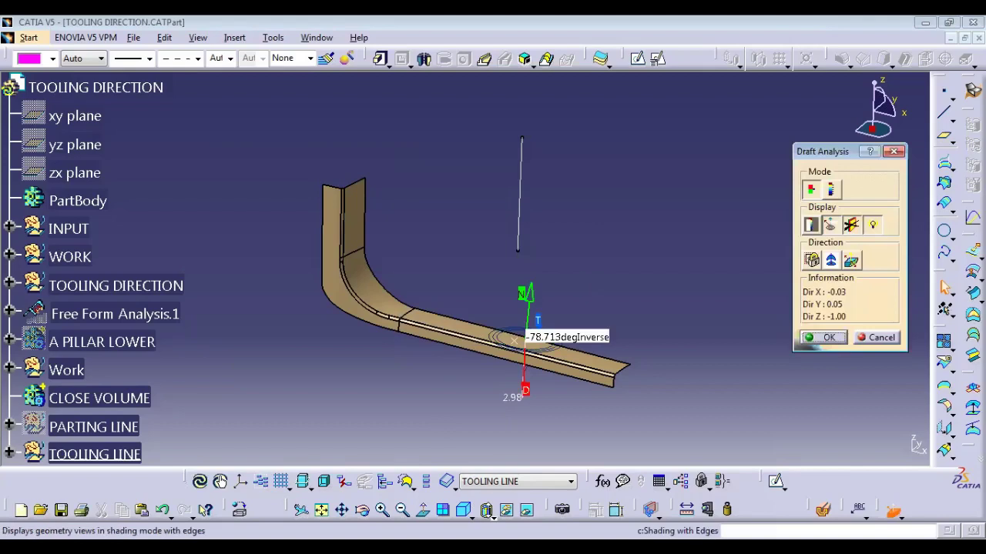
# Customize the view mode to use Material shading for the draft analysis
pyautogui.click(486, 510)
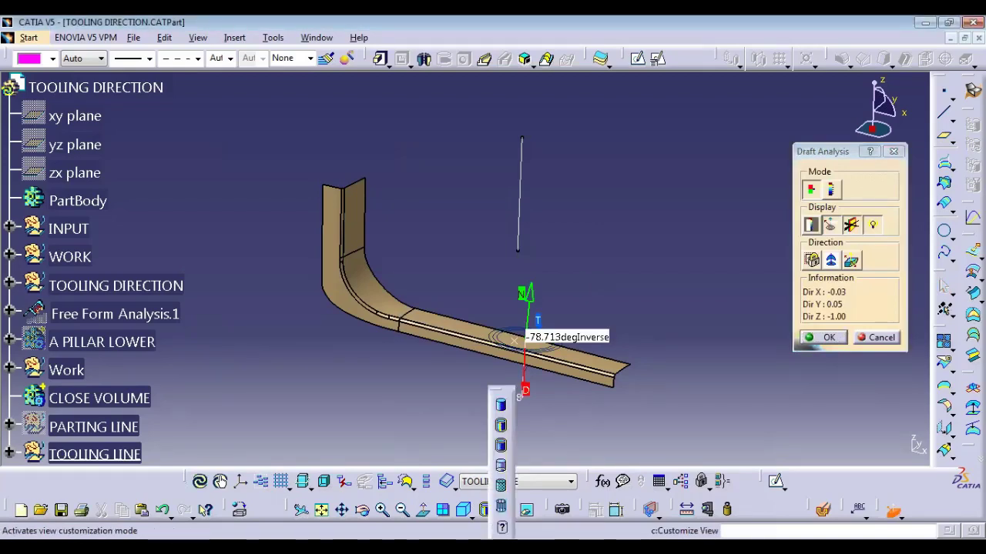
pyautogui.click(501, 525)
pyautogui.click(813, 337)
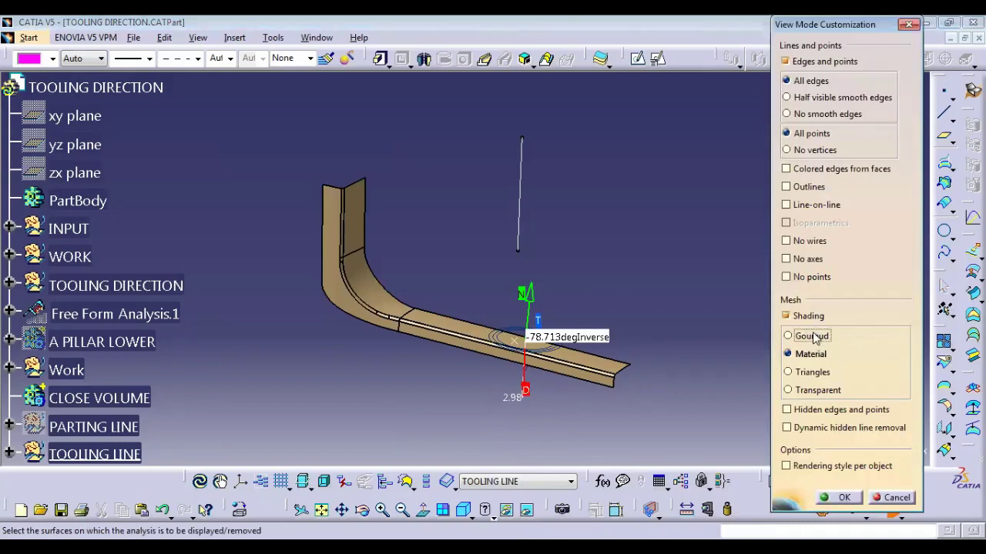
pyautogui.click(813, 356)
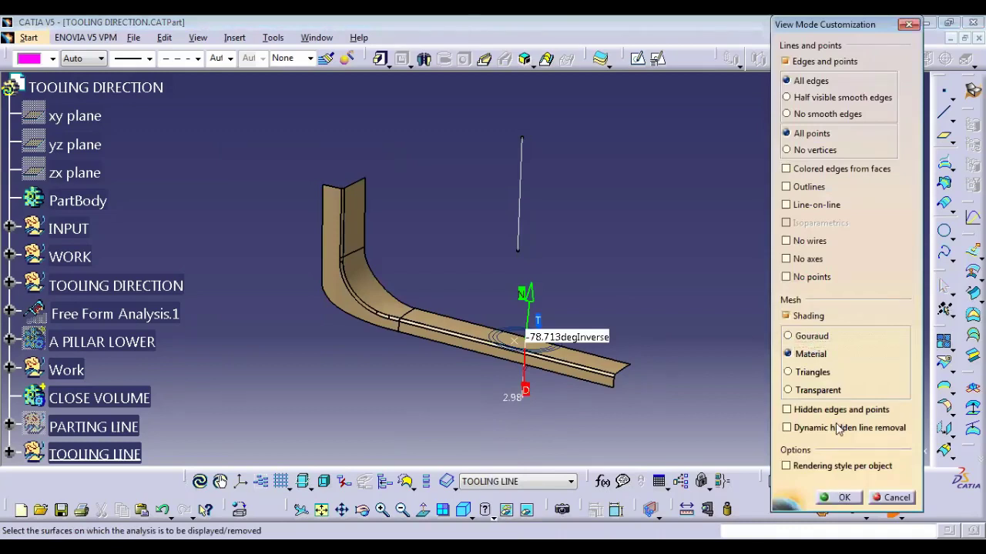
pyautogui.press('Return')
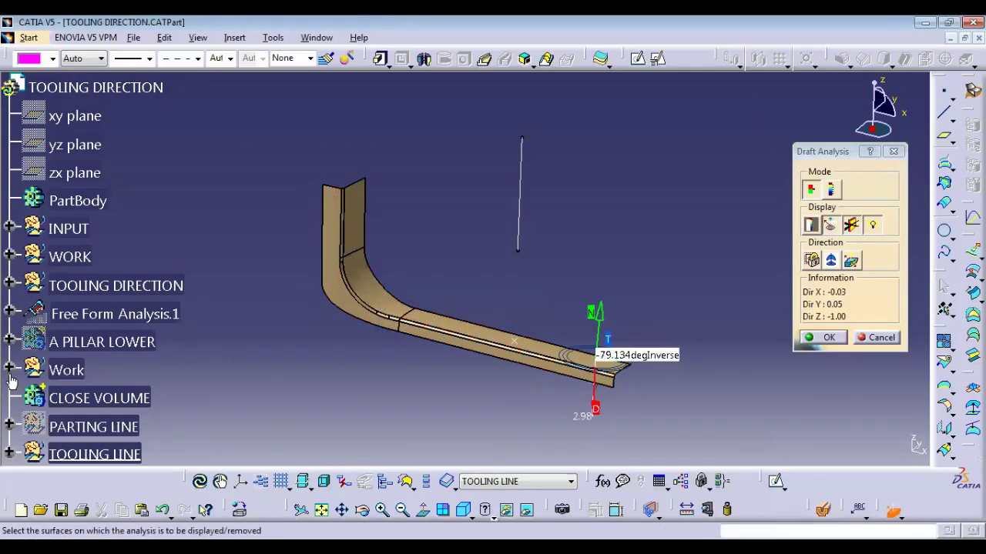
# Expand the Work branch and select Join.8 in the Class A set as the surface for the draft analysis
pyautogui.click(67, 370)
pyautogui.click(10, 370)
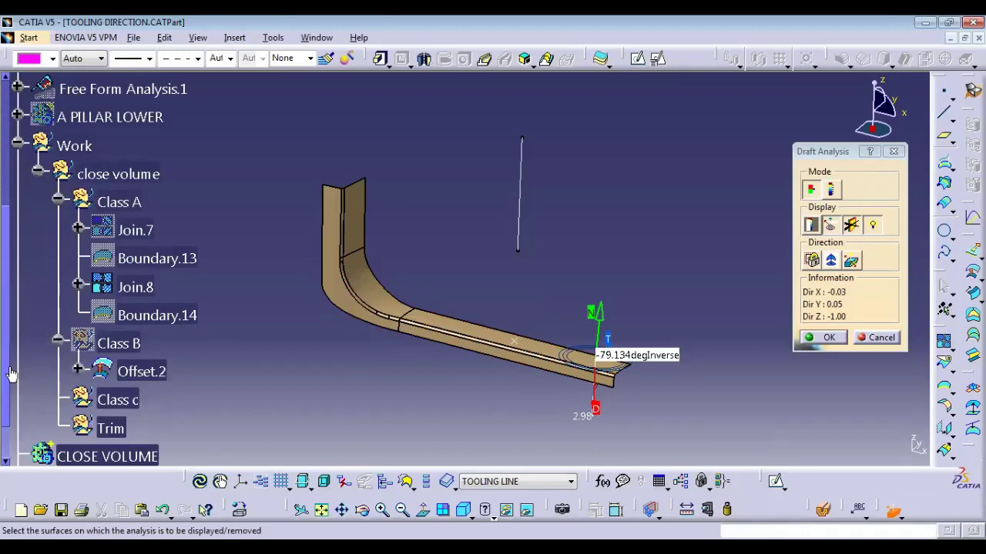
pyautogui.click(136, 287)
pyautogui.moveTo(341, 323); pyautogui.dragTo(518, 360, button='middle')
pyautogui.moveTo(432, 376); pyautogui.dragTo(497, 348, button='middle')
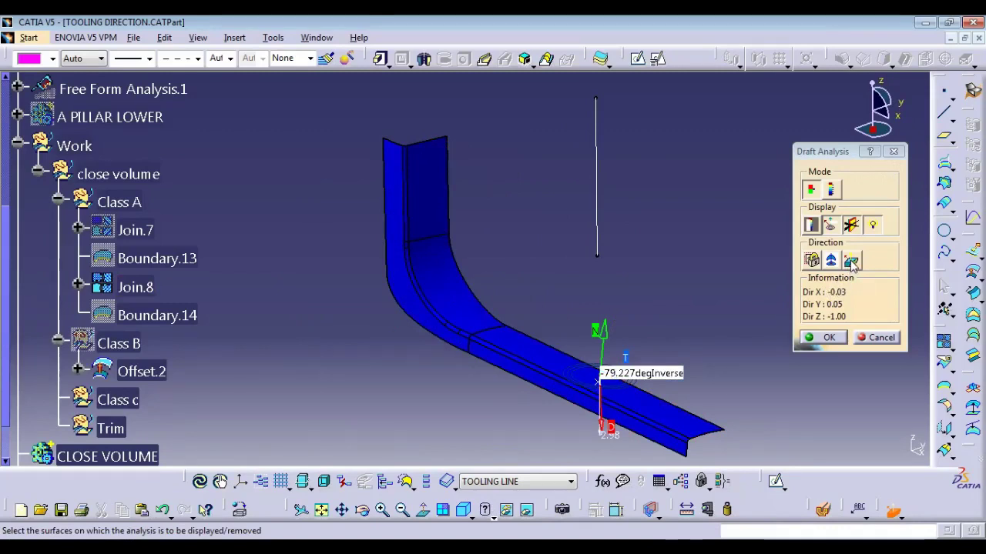
pyautogui.moveTo(525, 274); pyautogui.dragTo(467, 263, button='middle')
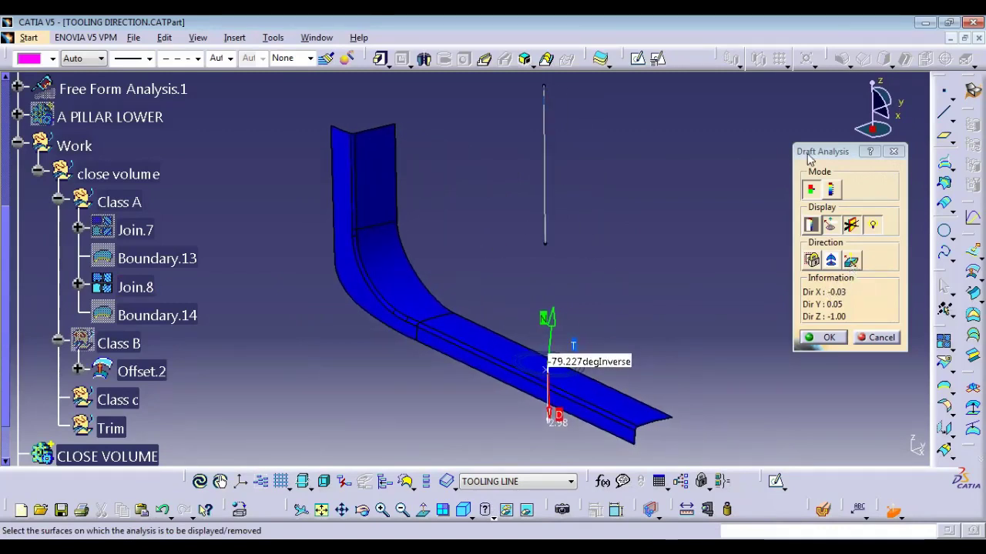
pyautogui.moveTo(863, 152); pyautogui.dragTo(863, 198)
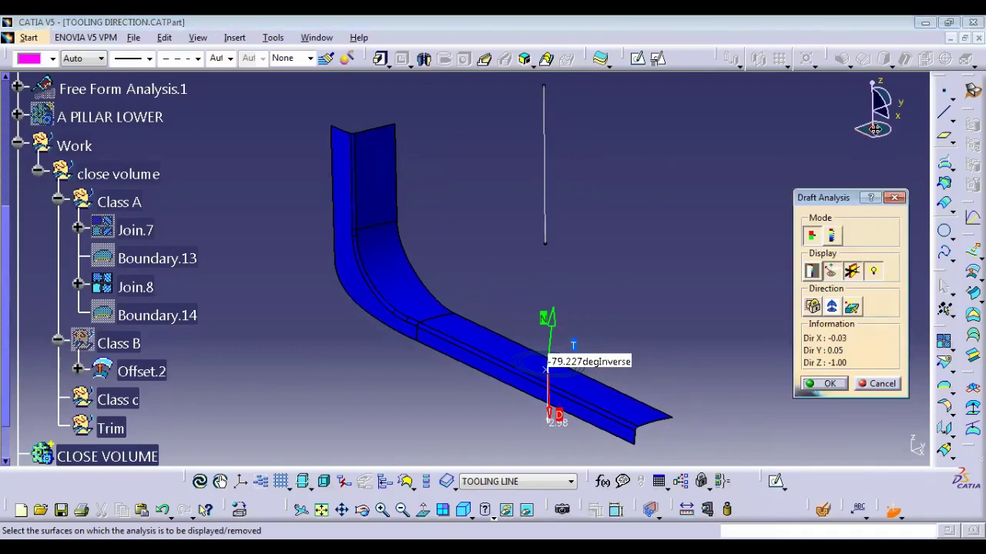
# Snap the compass onto the vertical tooling line and use the compass to define the draft direction
pyautogui.moveTo(875, 128); pyautogui.dragTo(544, 188)
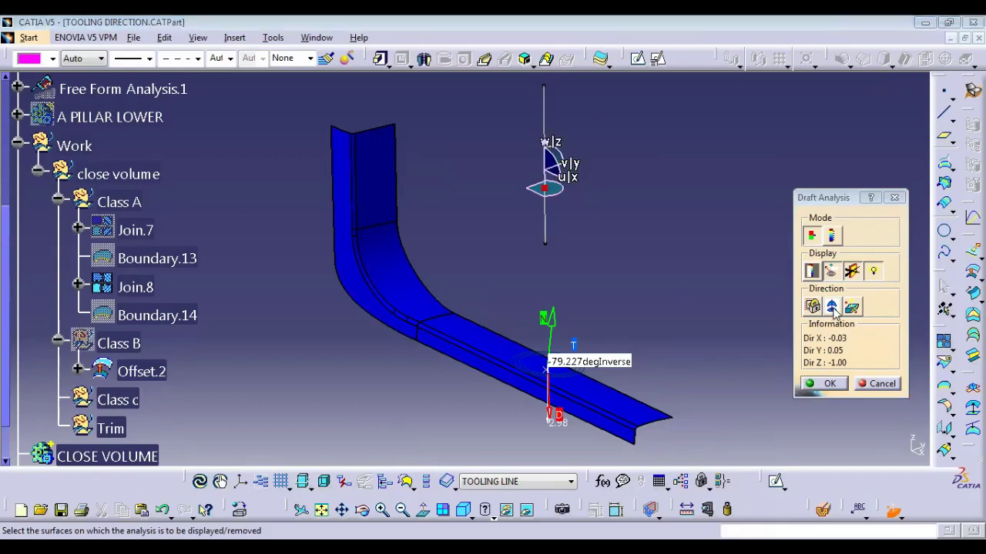
pyautogui.moveTo(544, 186); pyautogui.dragTo(545, 208)
pyautogui.moveTo(476, 260); pyautogui.dragTo(506, 249, button='middle')
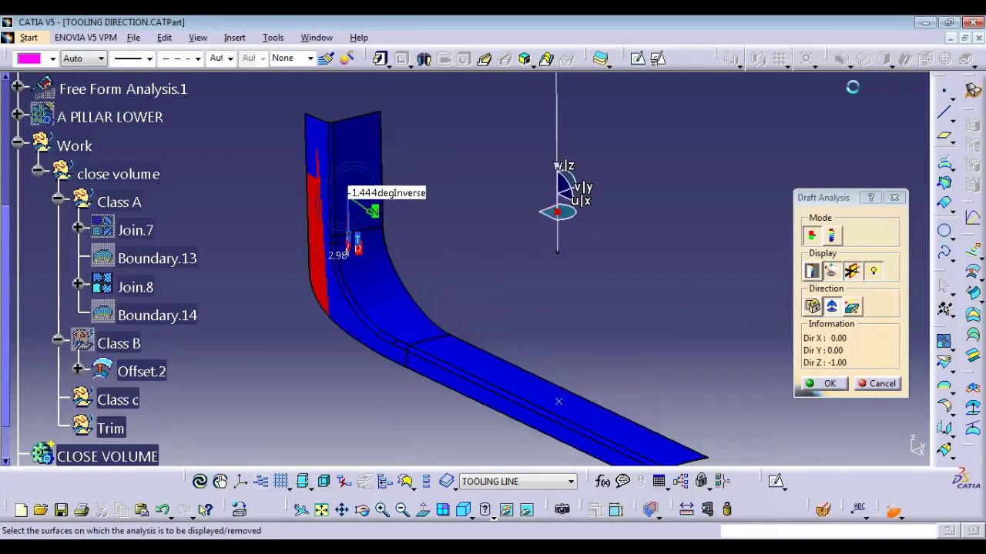
# Rearrange the draft analysis and colour scale windows clear of the part, and invert the draft direction
pyautogui.moveTo(848, 192); pyautogui.dragTo(773, 97)
pyautogui.click(759, 166)
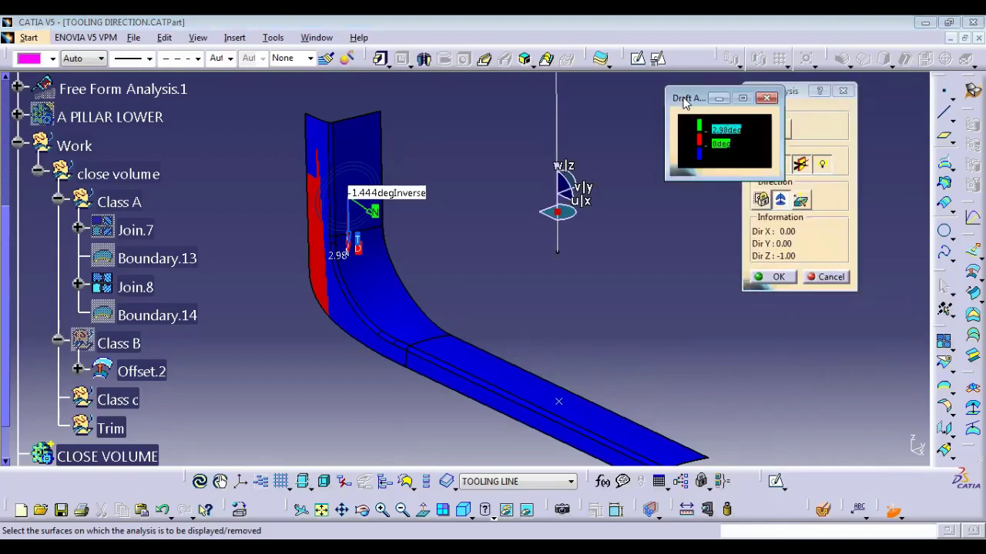
pyautogui.moveTo(686, 104); pyautogui.dragTo(753, 316)
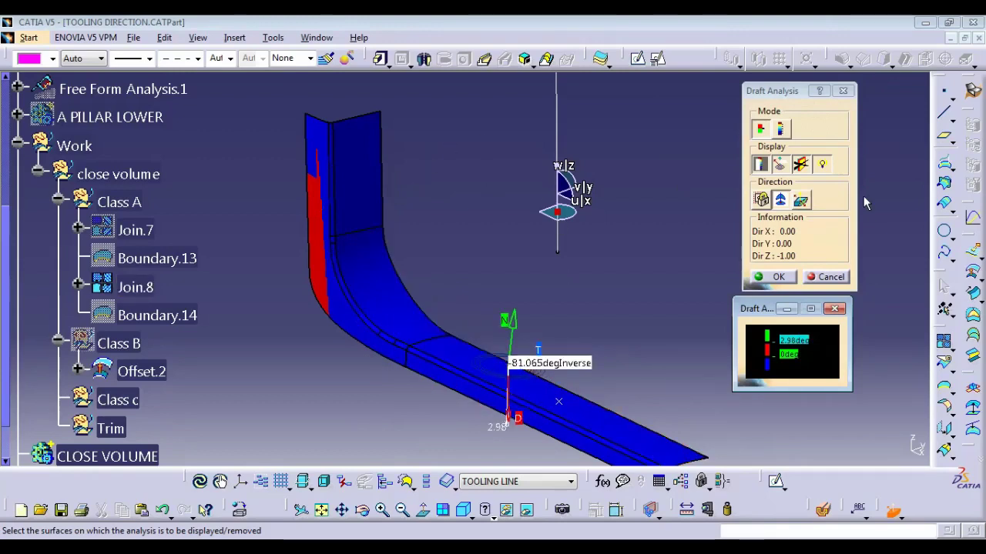
pyautogui.click(802, 200)
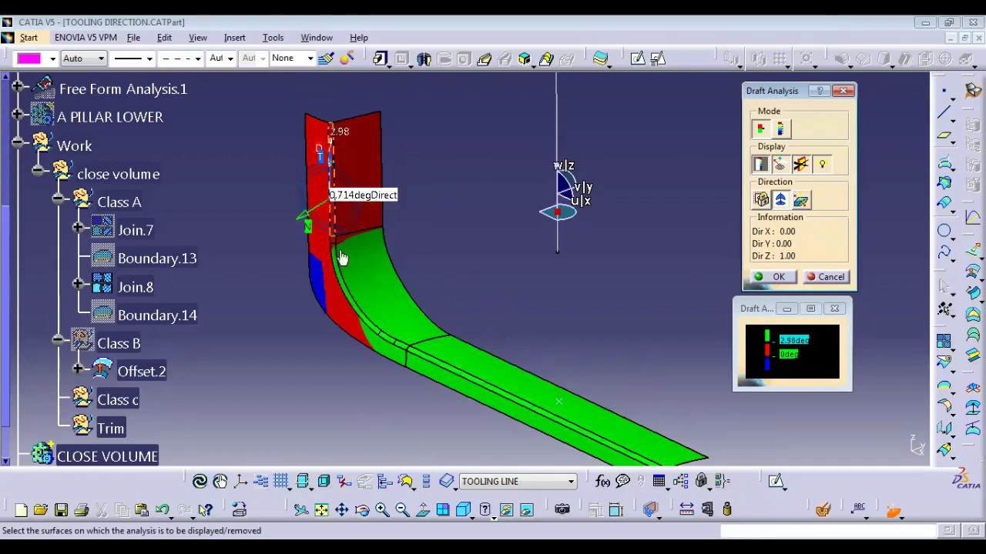
# Try switching the running-point analysis, highlight and light-effect display options off and back on
pyautogui.click(779, 165)
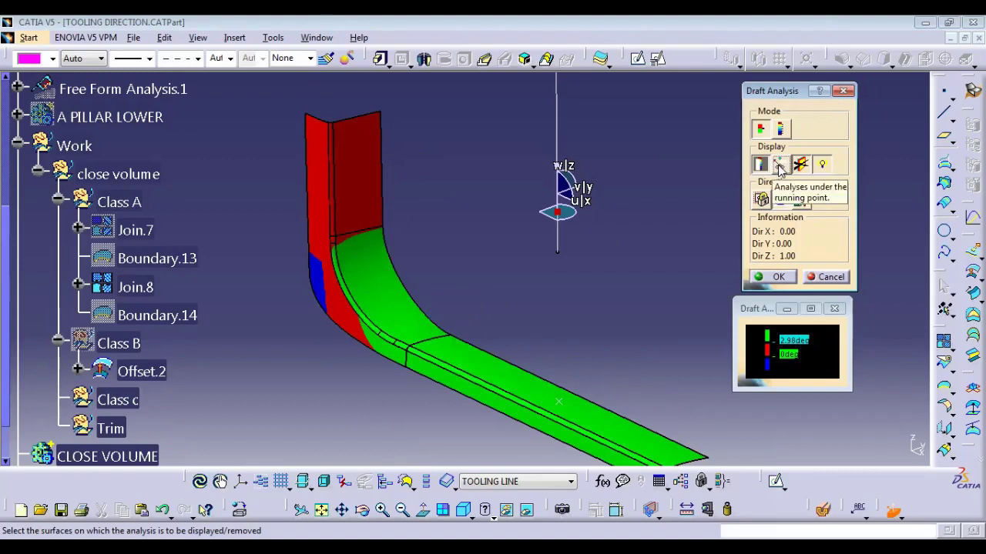
pyautogui.click(779, 166)
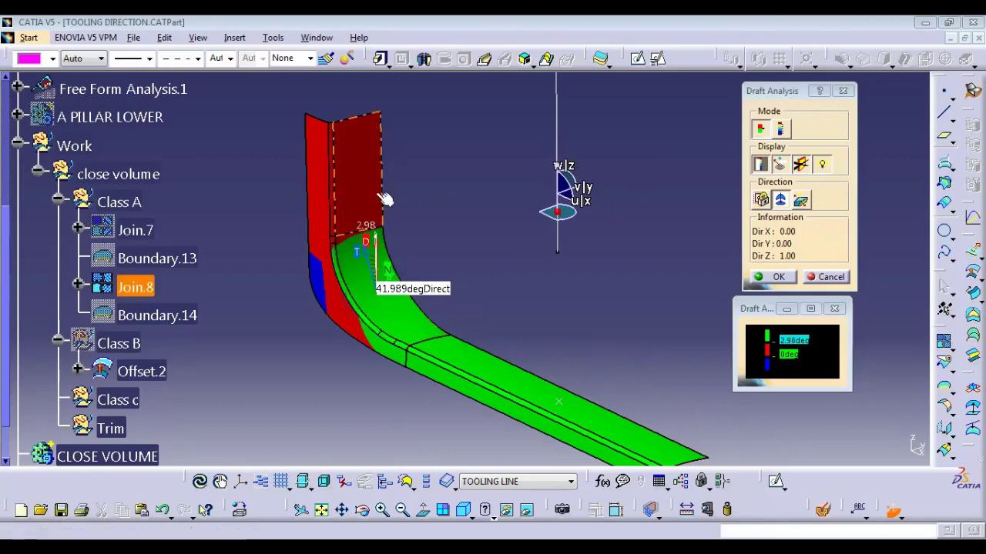
pyautogui.click(801, 166)
pyautogui.click(824, 167)
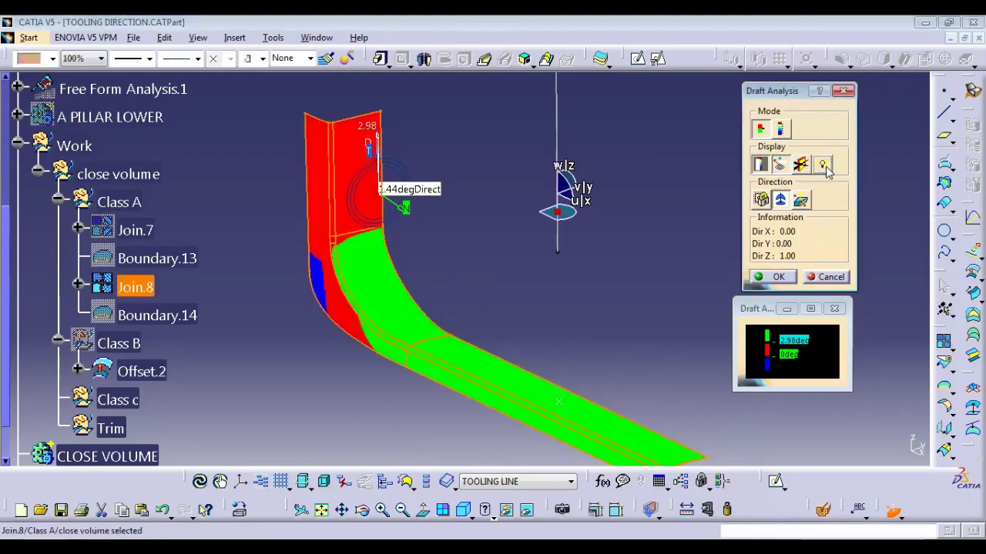
pyautogui.click(824, 167)
pyautogui.click(800, 167)
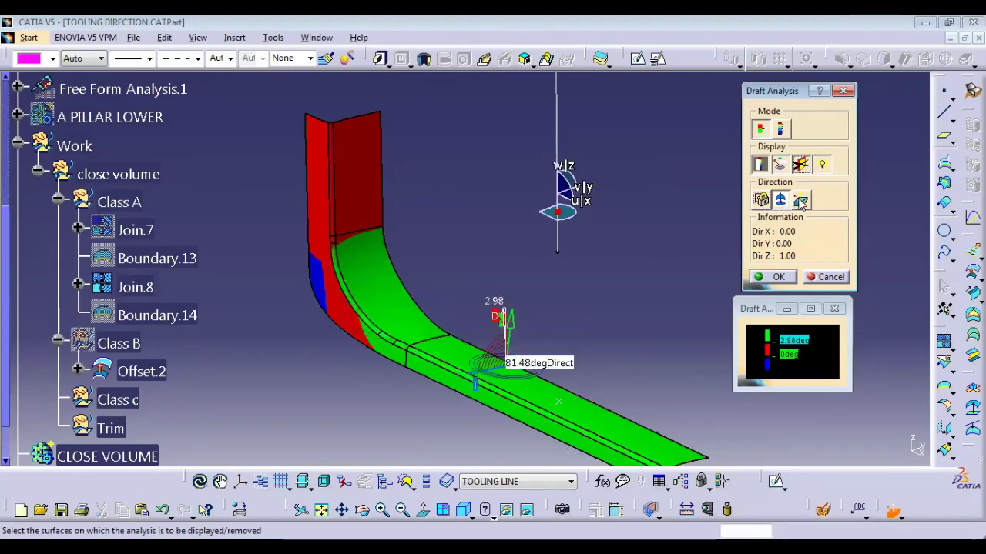
# Reposition the compass along the tooling line and reapply it as the draft direction
pyautogui.moveTo(557, 212); pyautogui.dragTo(556, 188)
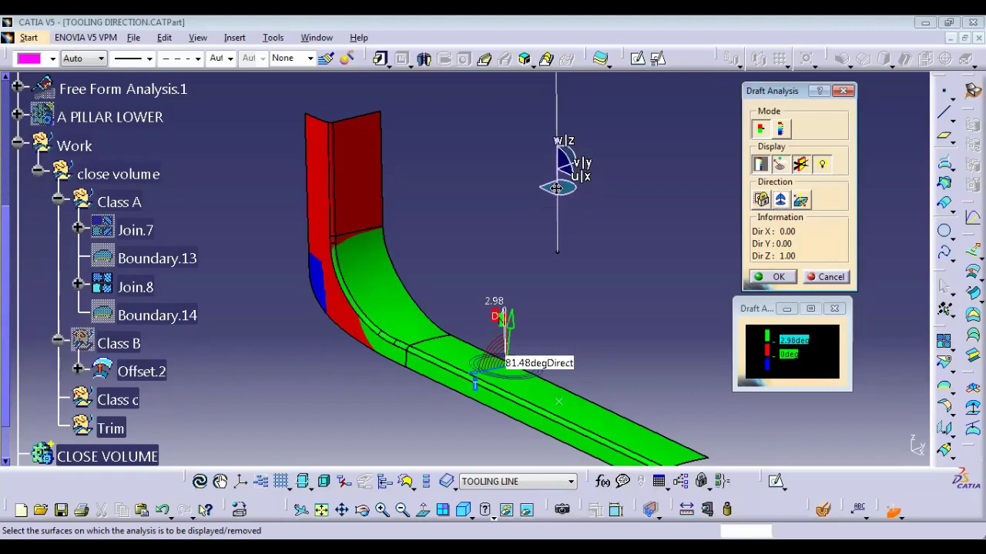
pyautogui.click(780, 199)
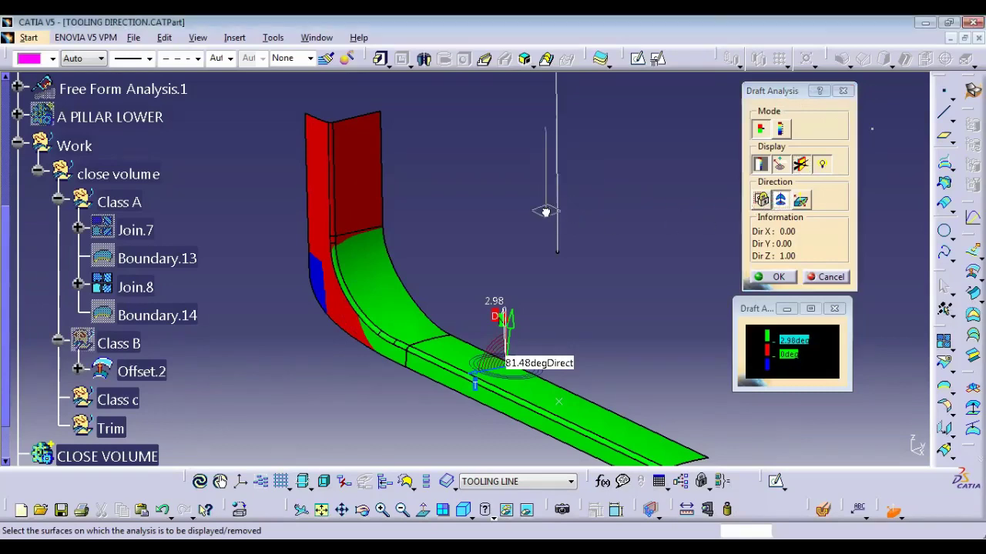
pyautogui.moveTo(557, 192); pyautogui.dragTo(557, 203)
pyautogui.click(780, 200)
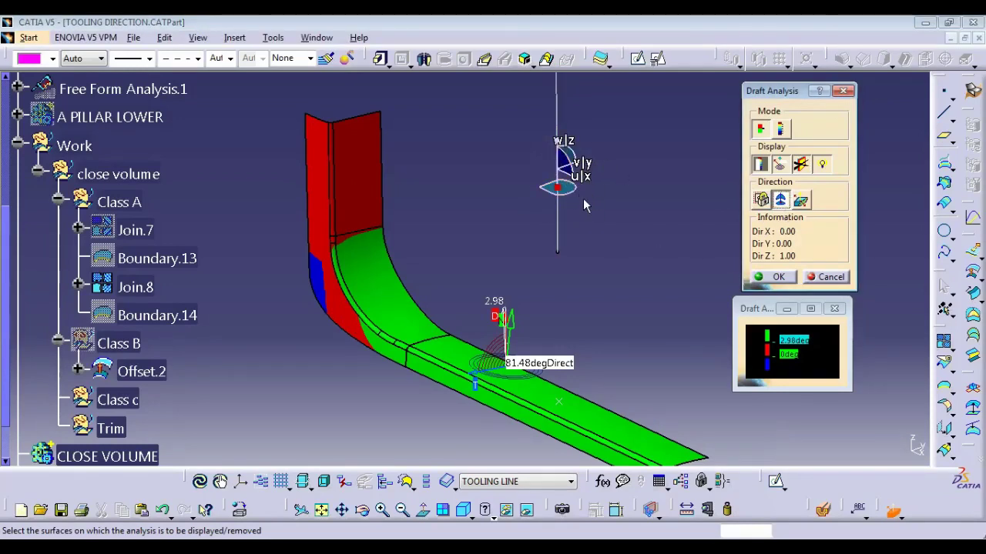
# Set the upper draft angle limit of the colour scale to 3 degrees
pyautogui.doubleClick(798, 342)
pyautogui.write('3deg')
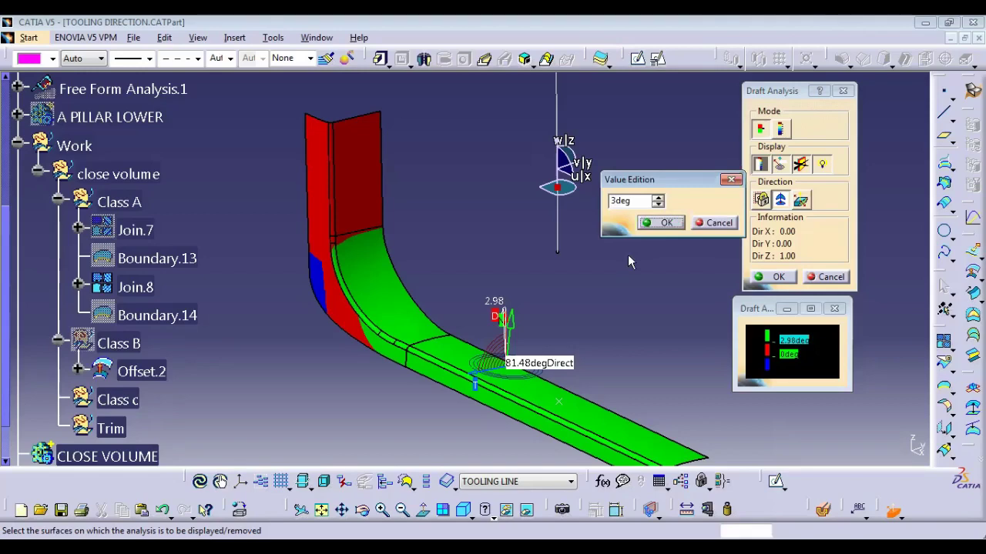
pyautogui.click(670, 222)
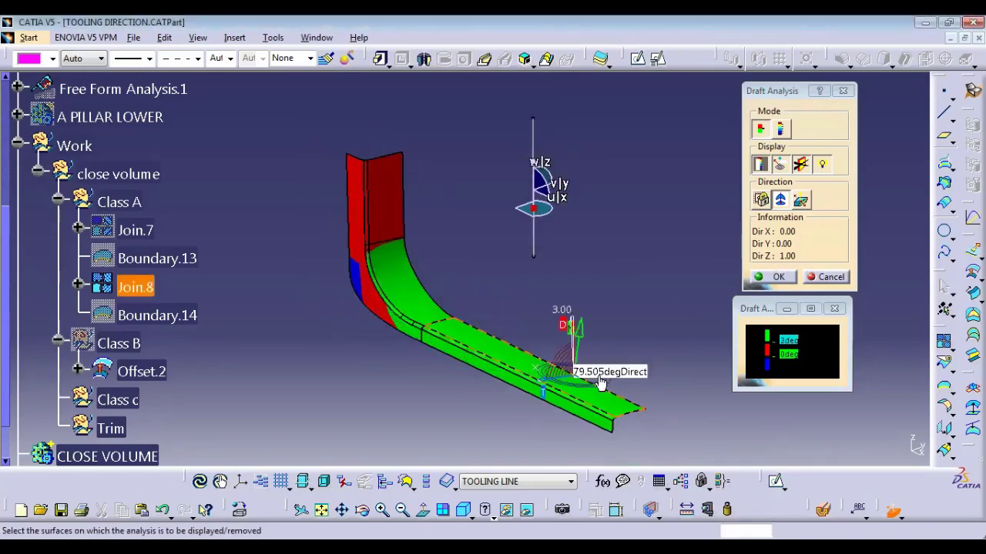
# Lock the running-point draft reading on the inner face of the part's upright section
pyautogui.moveTo(480, 261); pyautogui.dragTo(508, 202, button='middle')
pyautogui.moveTo(510, 272); pyautogui.dragTo(412, 284, button='middle')
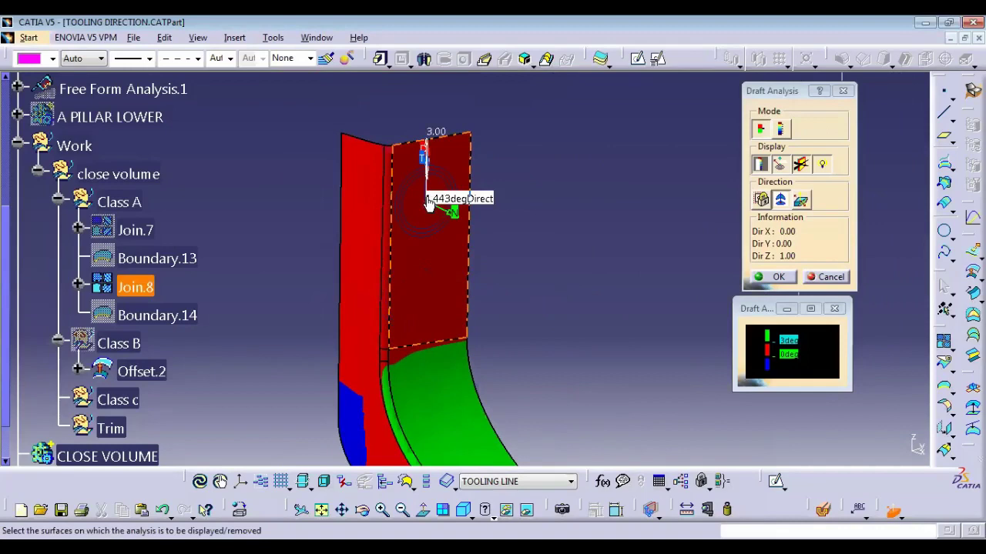
pyautogui.rightClick(424, 148)
pyautogui.click(451, 191)
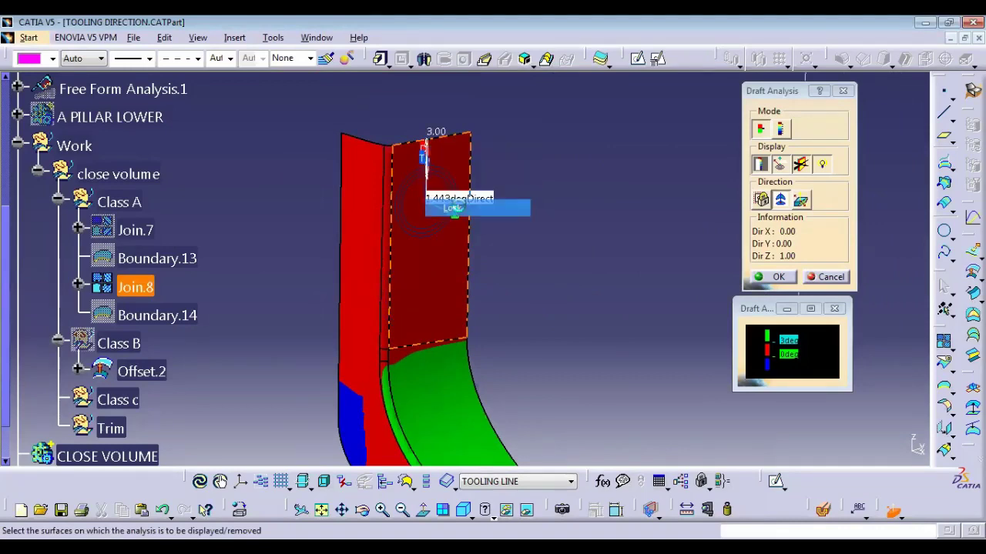
pyautogui.moveTo(563, 277); pyautogui.dragTo(540, 304, button='middle')
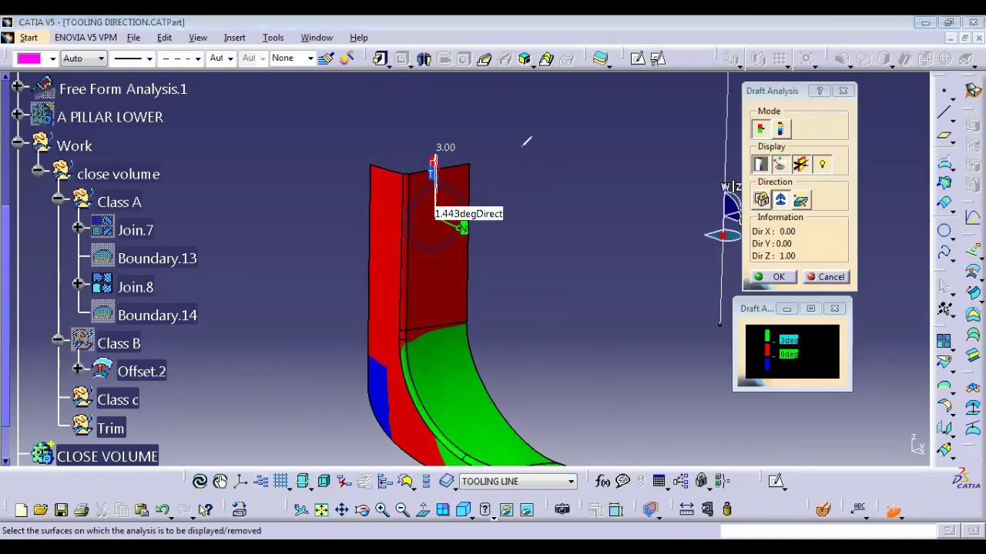
pyautogui.moveTo(523, 142)
pyautogui.mouseDown()
pyautogui.moveTo(509, 161)
pyautogui.moveTo(537, 133)
pyautogui.moveTo(622, 173)
pyautogui.moveTo(648, 176)
pyautogui.moveTo(642, 157)
pyautogui.mouseUp()
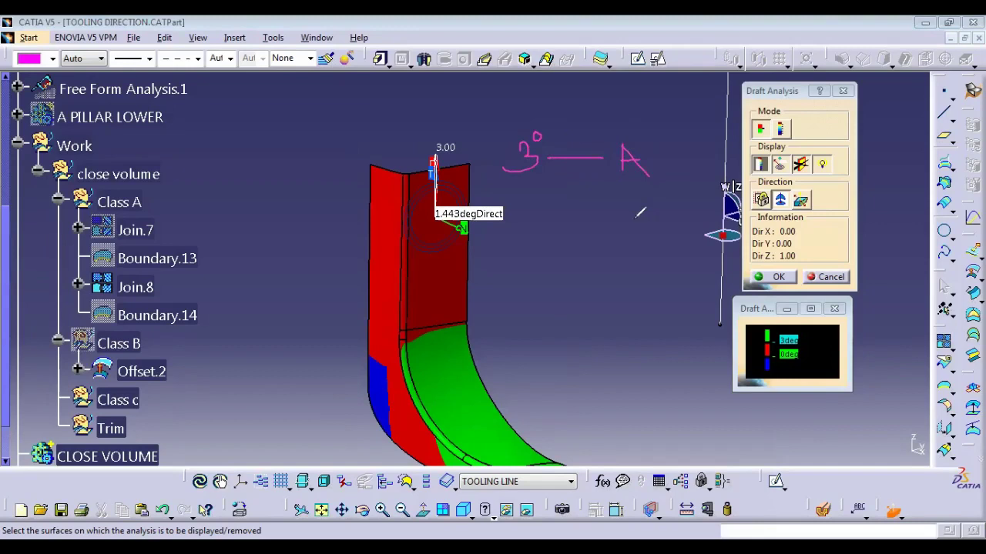
pyautogui.moveTo(523, 199)
pyautogui.mouseDown()
pyautogui.moveTo(530, 220)
pyautogui.moveTo(558, 207)
pyautogui.moveTo(556, 224)
pyautogui.mouseUp()
pyautogui.moveTo(510, 247)
pyautogui.mouseDown()
pyautogui.moveTo(510, 271)
pyautogui.moveTo(526, 261)
pyautogui.mouseUp()
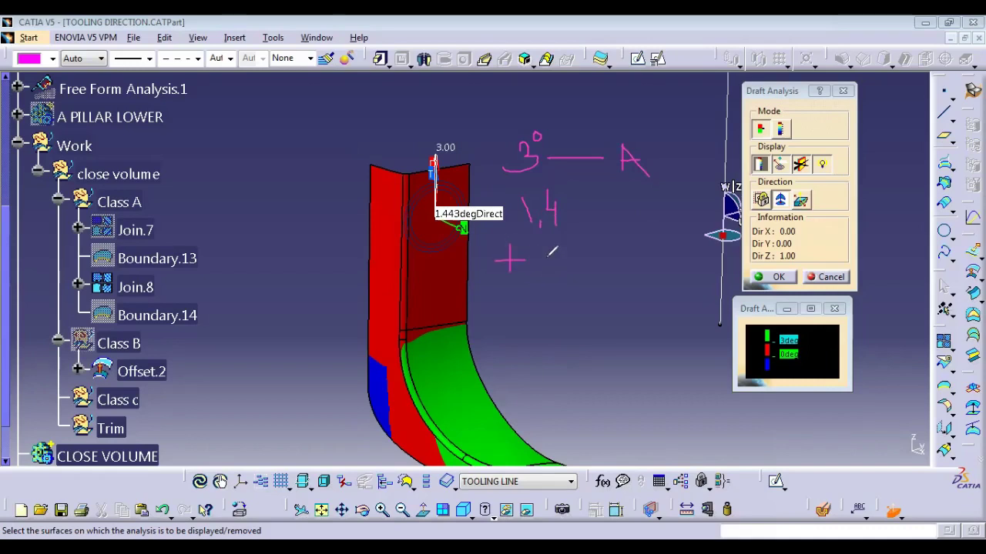
pyautogui.moveTo(498, 188); pyautogui.dragTo(509, 186)
pyautogui.moveTo(473, 233); pyautogui.dragTo(621, 231)
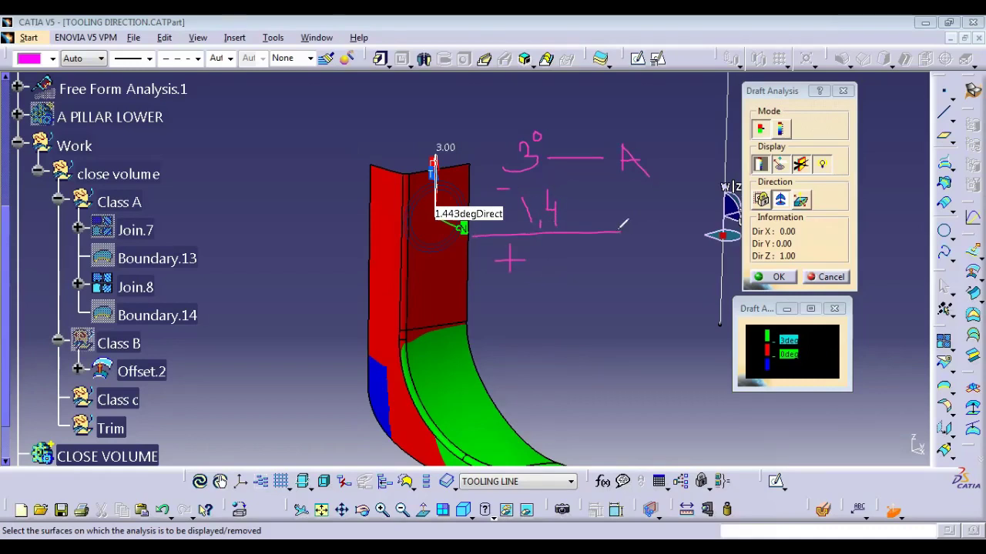
pyautogui.moveTo(538, 248)
pyautogui.mouseDown()
pyautogui.moveTo(540, 272)
pyautogui.moveTo(567, 272)
pyautogui.moveTo(563, 262)
pyautogui.mouseUp()
pyautogui.moveTo(511, 233)
pyautogui.mouseDown()
pyautogui.moveTo(590, 293)
pyautogui.moveTo(589, 232)
pyautogui.mouseUp()
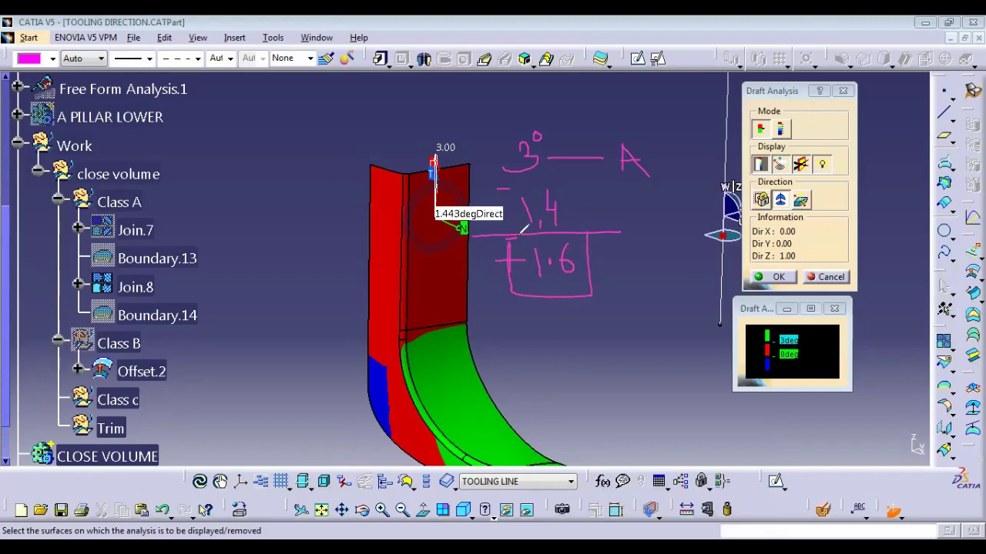
pyautogui.moveTo(455, 277)
pyautogui.mouseDown()
pyautogui.moveTo(508, 326)
pyautogui.moveTo(461, 274)
pyautogui.moveTo(479, 297)
pyautogui.mouseUp()
pyautogui.moveTo(697, 129)
pyautogui.mouseDown()
pyautogui.moveTo(696, 443)
pyautogui.moveTo(639, 197)
pyautogui.mouseUp()
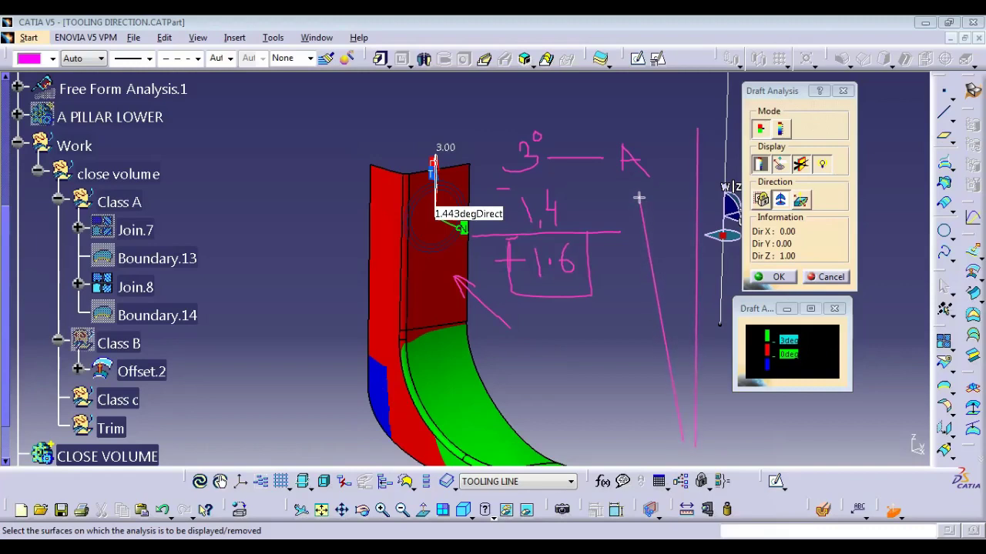
pyautogui.moveTo(656, 263)
pyautogui.mouseDown()
pyautogui.moveTo(680, 254)
pyautogui.moveTo(650, 267)
pyautogui.mouseUp()
pyautogui.moveTo(720, 130); pyautogui.dragTo(696, 447)
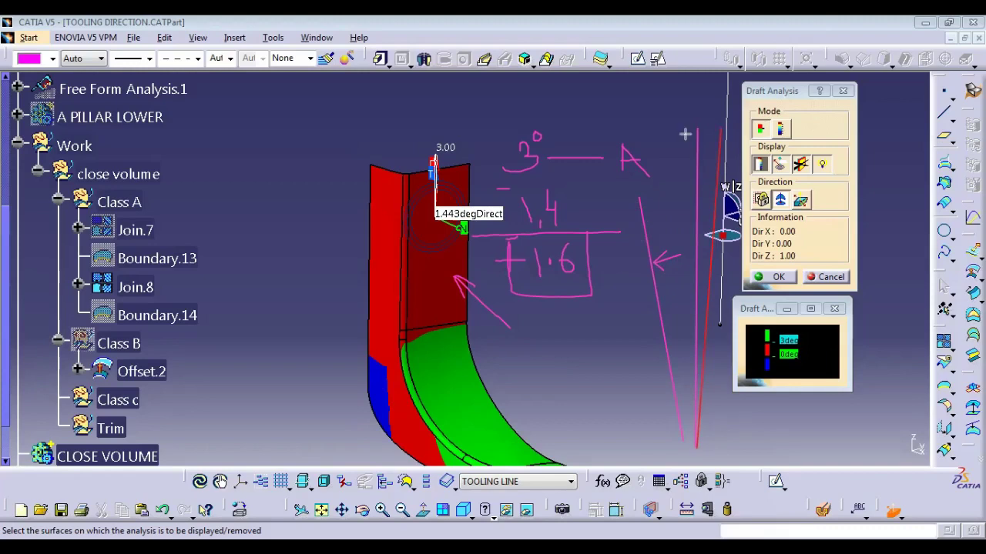
pyautogui.moveTo(696, 161)
pyautogui.mouseDown()
pyautogui.moveTo(716, 159)
pyautogui.moveTo(702, 146)
pyautogui.moveTo(722, 137)
pyautogui.mouseUp()
pyautogui.moveTo(656, 245)
pyautogui.mouseDown()
pyautogui.moveTo(697, 219)
pyautogui.moveTo(678, 209)
pyautogui.mouseUp()
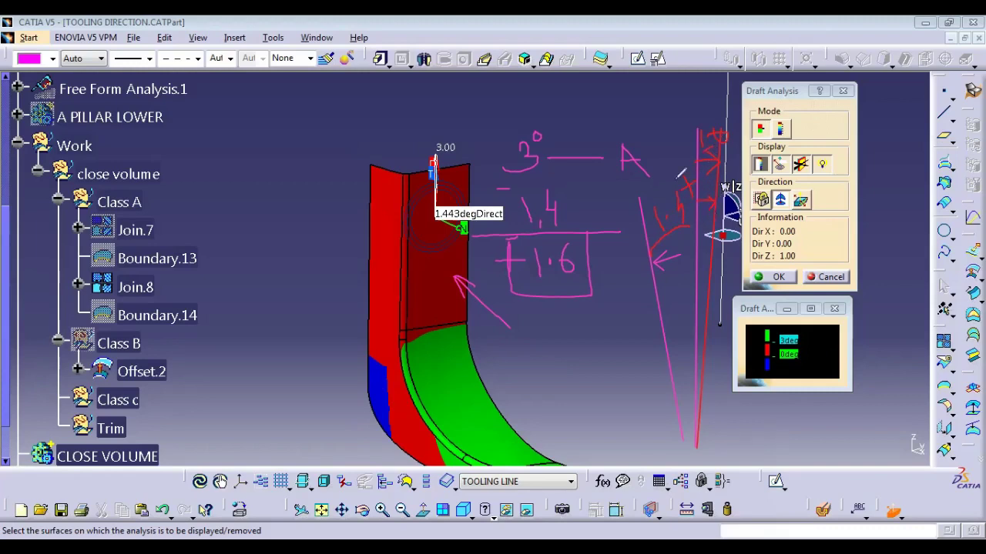
pyautogui.moveTo(651, 132)
pyautogui.mouseDown()
pyautogui.moveTo(662, 142)
pyautogui.moveTo(647, 152)
pyautogui.moveTo(661, 131)
pyautogui.moveTo(662, 159)
pyautogui.moveTo(677, 130)
pyautogui.mouseUp()
pyautogui.moveTo(433, 250)
pyautogui.mouseDown()
pyautogui.moveTo(436, 259)
pyautogui.moveTo(448, 245)
pyautogui.mouseUp()
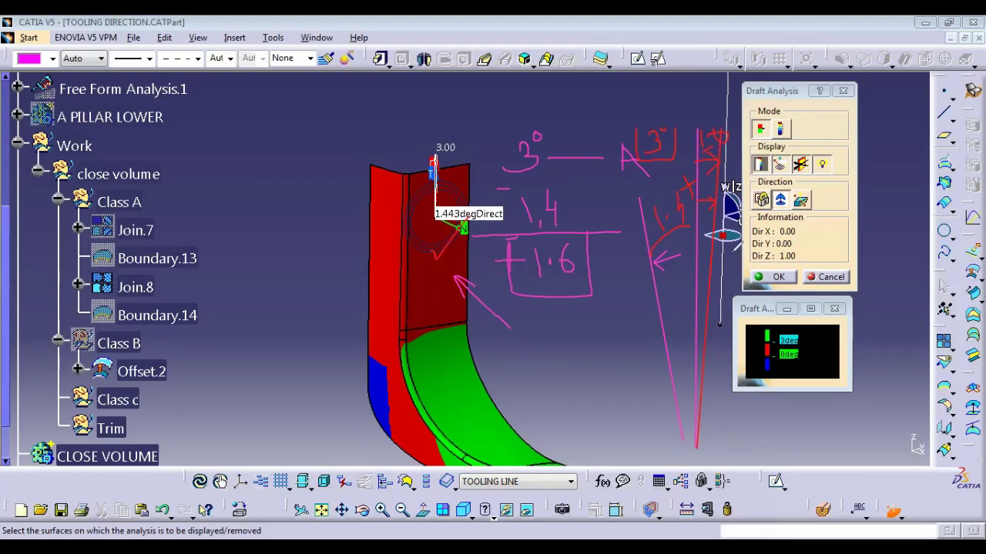
pyautogui.press('Escape')
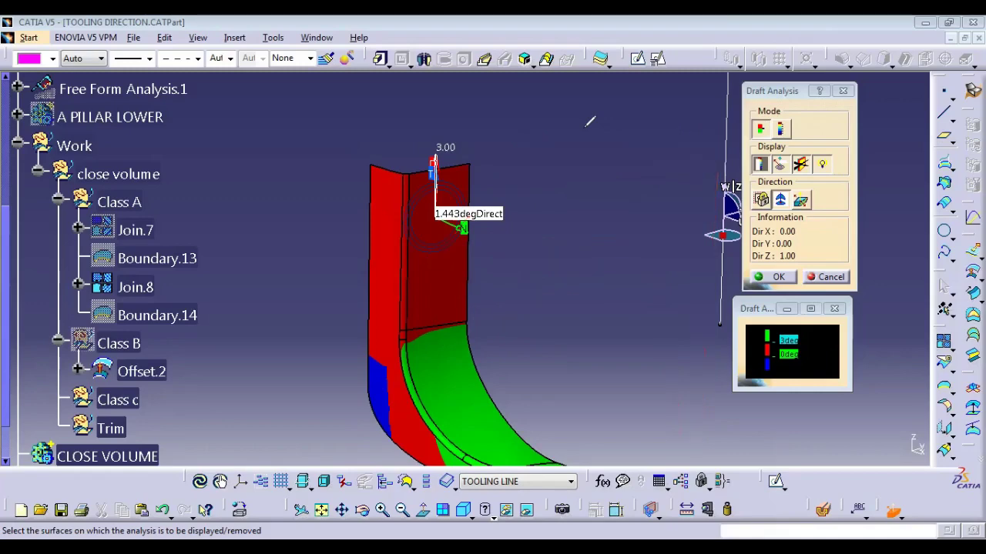
# Detach the compass from the tooling line, reset it to the default axes and turn the part to a side-on view
pyautogui.moveTo(512, 238)
pyautogui.mouseDown(button='middle')
pyautogui.moveTo(504, 298)
pyautogui.moveTo(591, 302)
pyautogui.moveTo(594, 271)
pyautogui.moveTo(773, 356)
pyautogui.mouseUp(button='middle')
pyautogui.moveTo(636, 222); pyautogui.dragTo(912, 445)
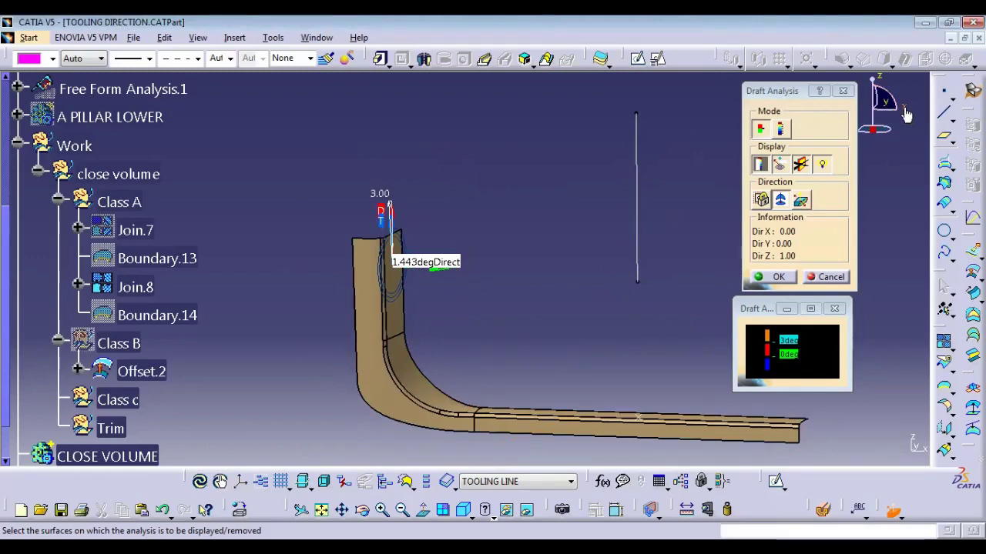
pyautogui.keyDown('ctrl'); pyautogui.moveTo(566, 334); pyautogui.dragTo(413, 278, button='middle'); pyautogui.keyUp('ctrl')
pyautogui.moveTo(473, 329)
pyautogui.mouseDown(button='middle')
pyautogui.moveTo(452, 320)
pyautogui.moveTo(479, 361)
pyautogui.moveTo(429, 381)
pyautogui.mouseUp(button='middle')
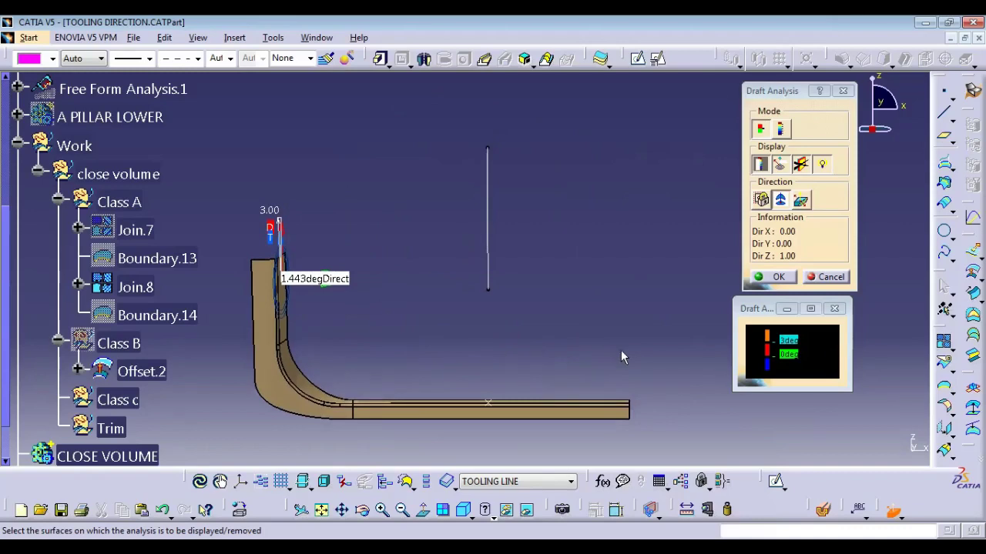
pyautogui.moveTo(615, 348); pyautogui.dragTo(619, 350, button='middle')
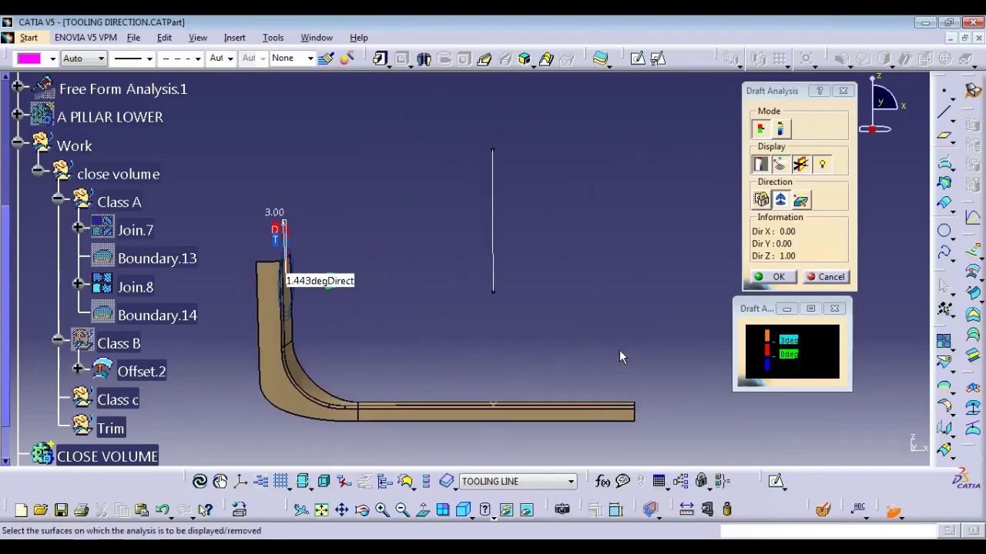
# Locate the vertical tooling line in the specification tree and accept the draft analysis
pyautogui.rightClick(493, 193)
pyautogui.click(526, 196)
pyautogui.click(773, 277)
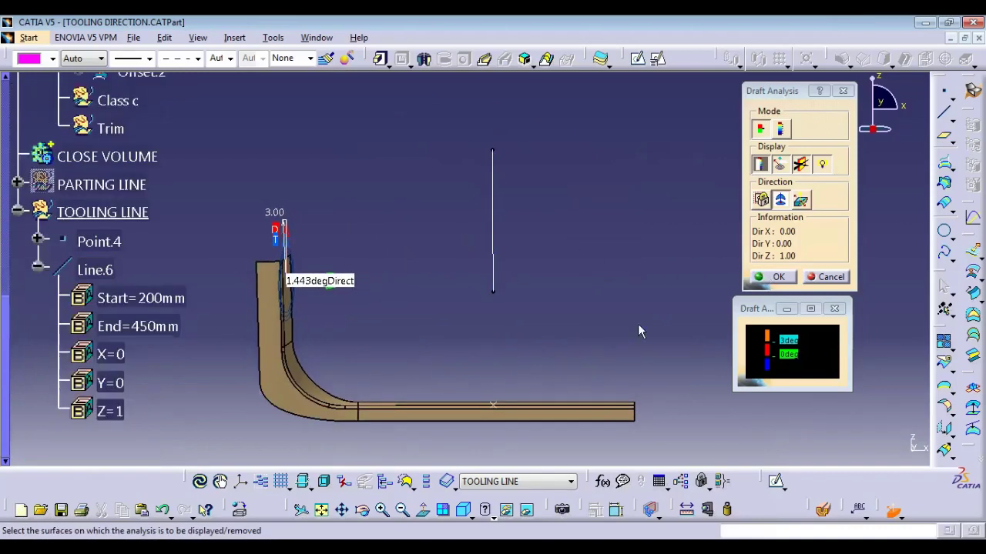
# Create a line at 1.6 degrees to the vertical tooling line Line.6 through Point.4, supported on the zx plane, start 200 mm, end 450 mm
pyautogui.click(945, 114)
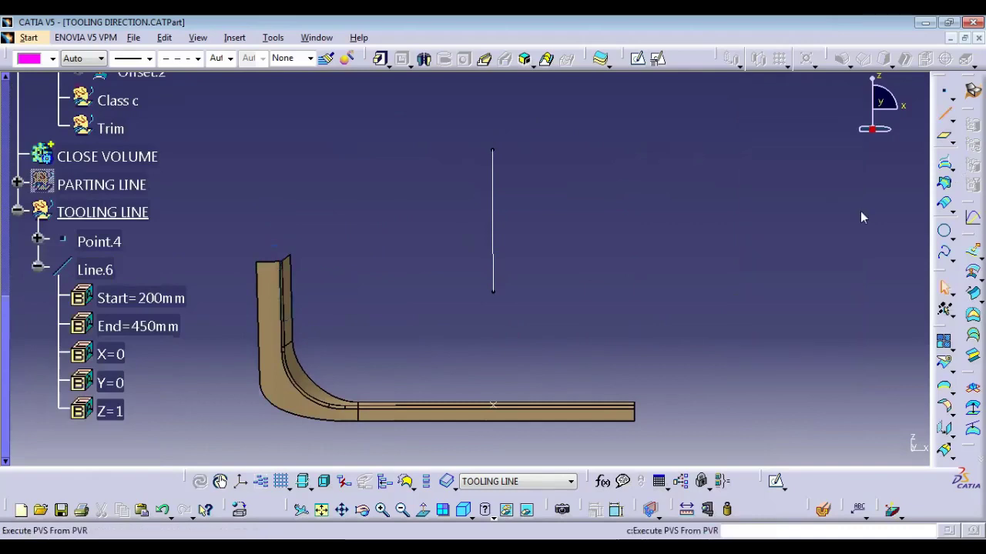
pyautogui.click(860, 202)
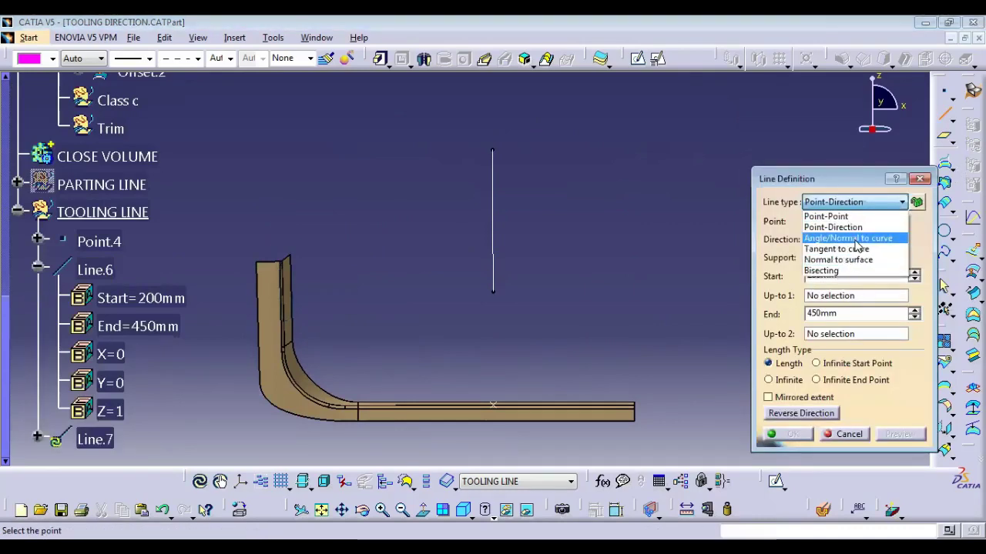
pyautogui.click(855, 239)
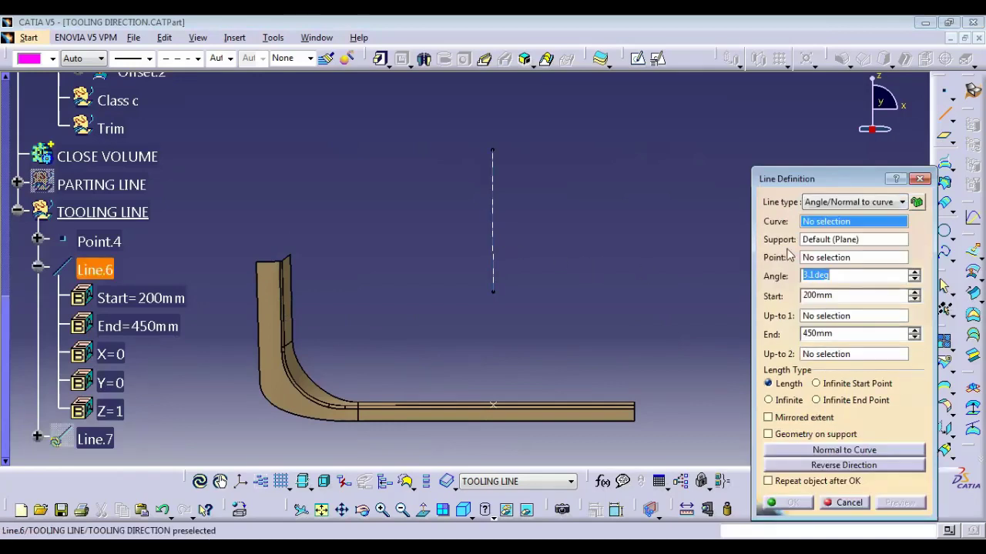
pyautogui.click(494, 235)
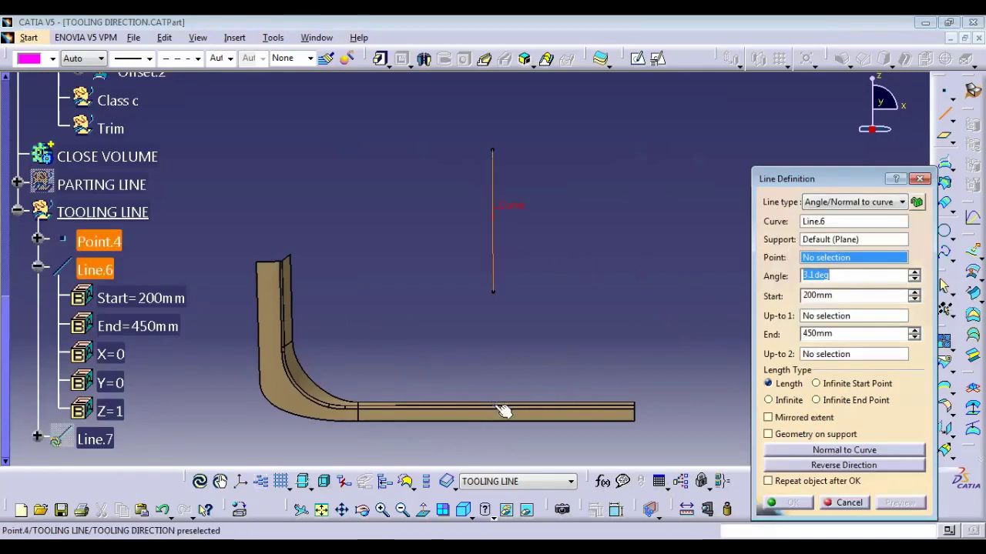
pyautogui.click(494, 405)
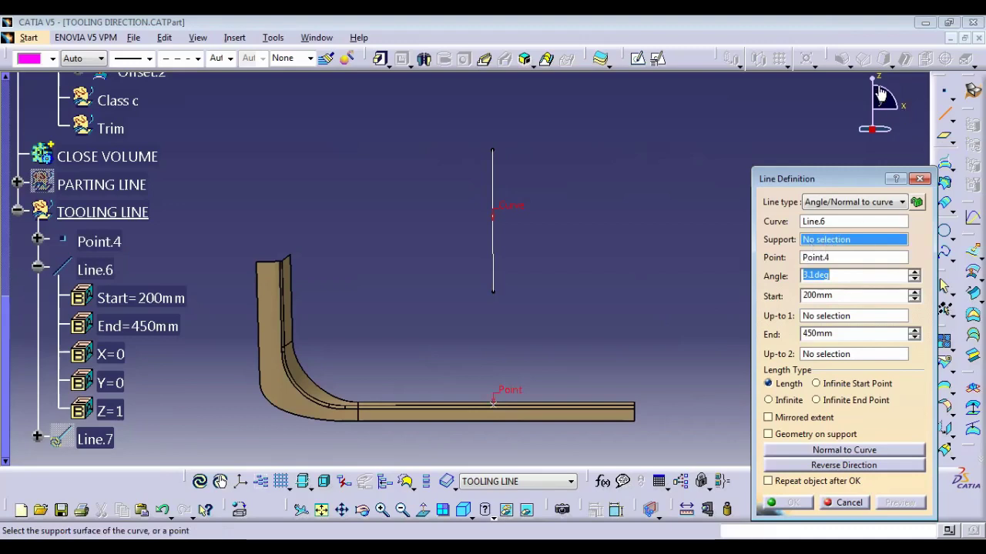
pyautogui.rightClick(851, 241)
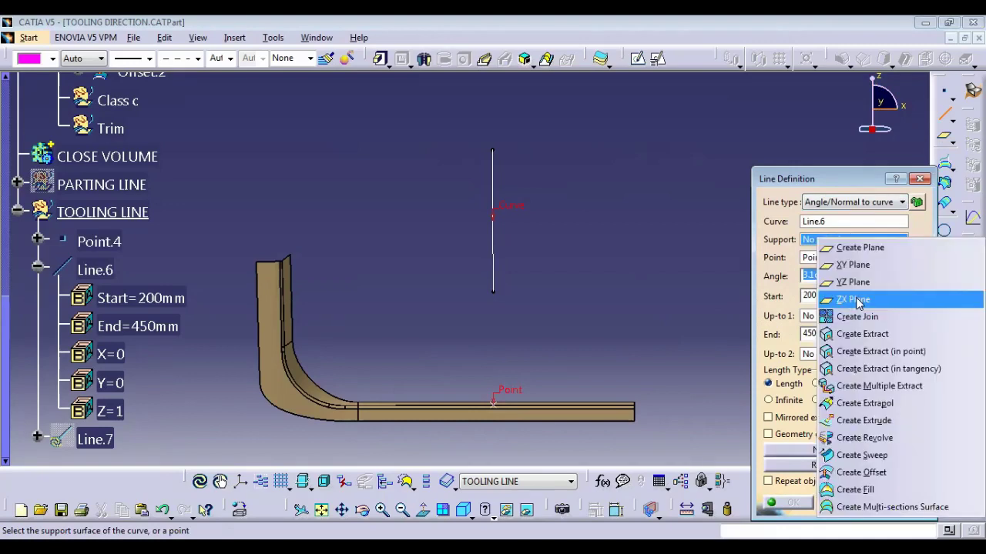
pyautogui.click(857, 299)
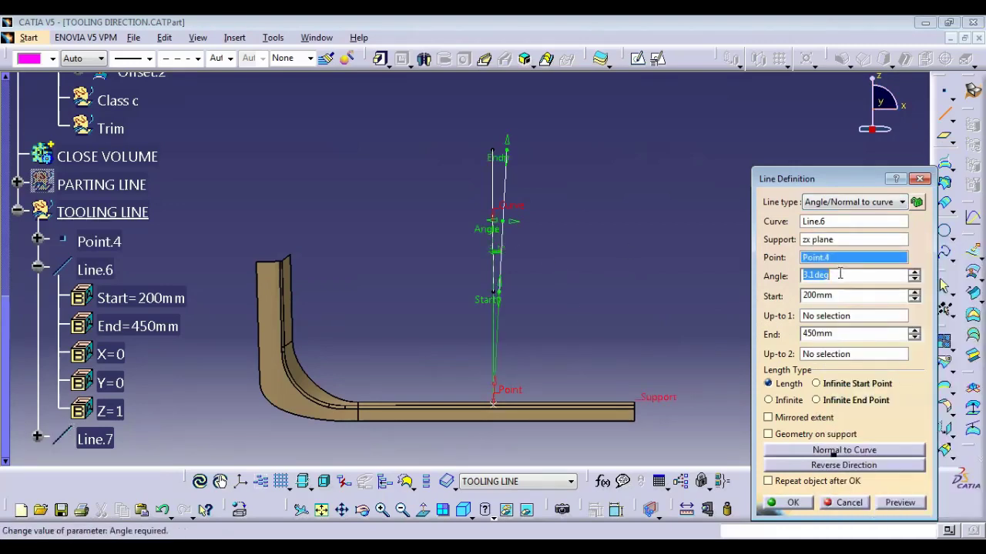
pyautogui.write('1.6')
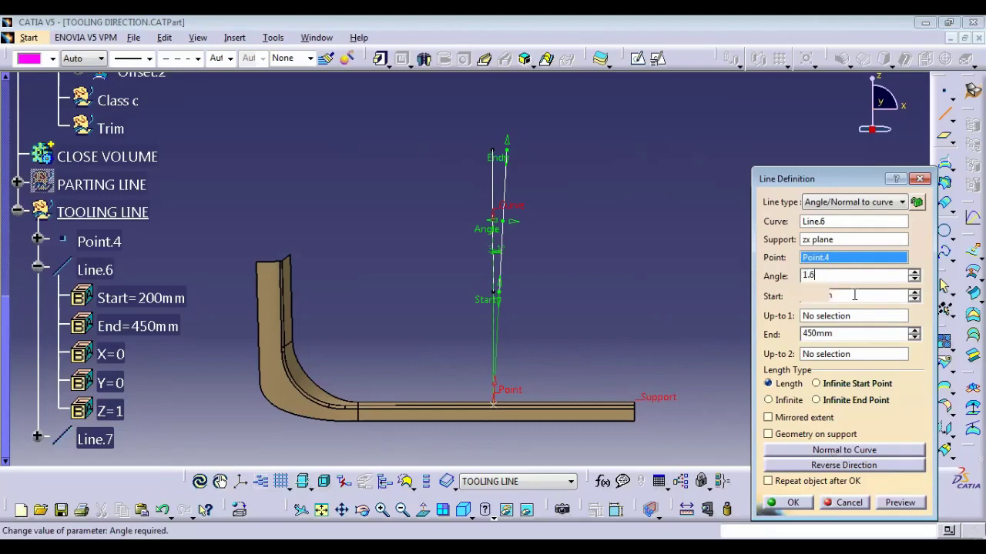
pyautogui.press('Return')
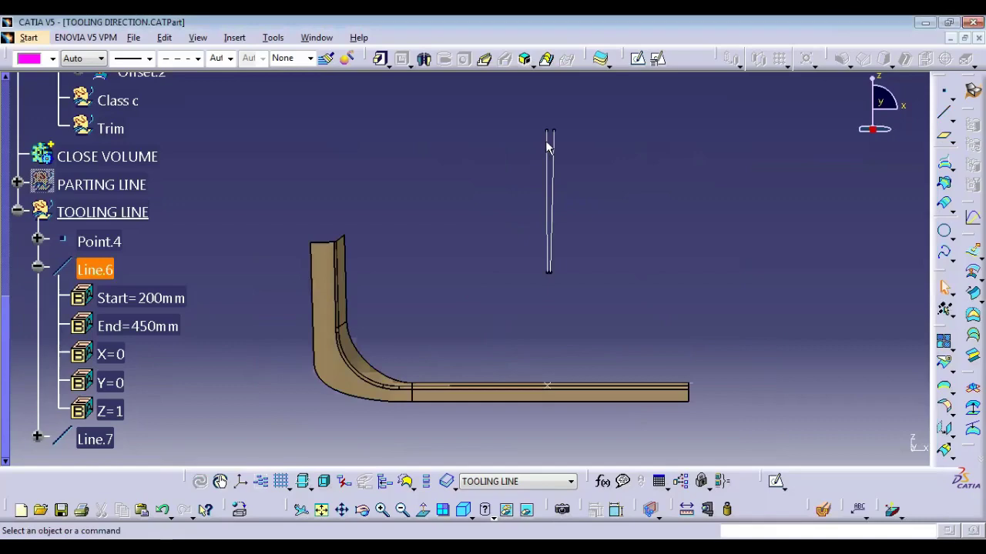
# Hide the original vertical tooling line Line.6
pyautogui.rightClick(547, 142)
pyautogui.click(559, 150)
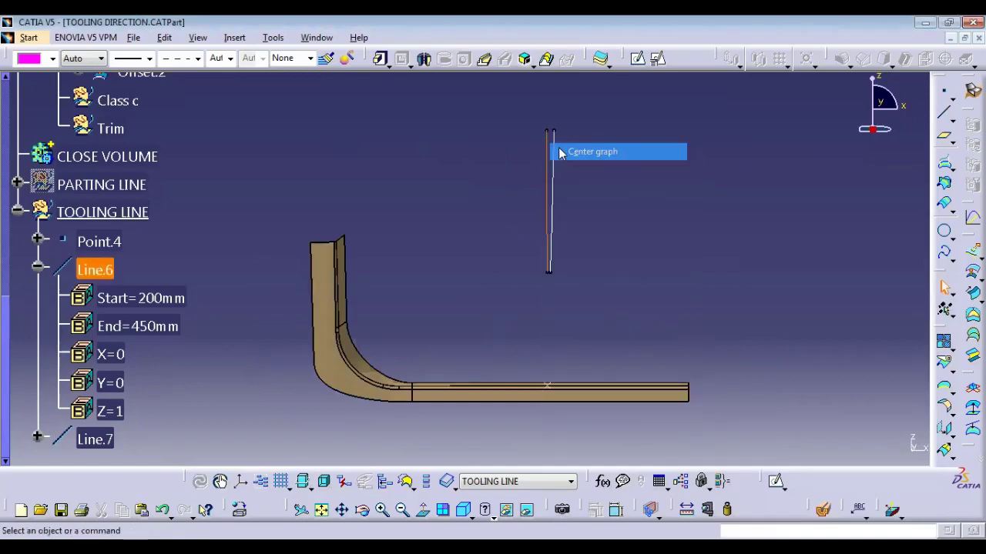
pyautogui.click(91, 268)
pyautogui.rightClick(88, 265)
pyautogui.click(129, 288)
# Change the line type of the angled tooling line Line.7 to a dash-dot pattern
pyautogui.click(95, 439)
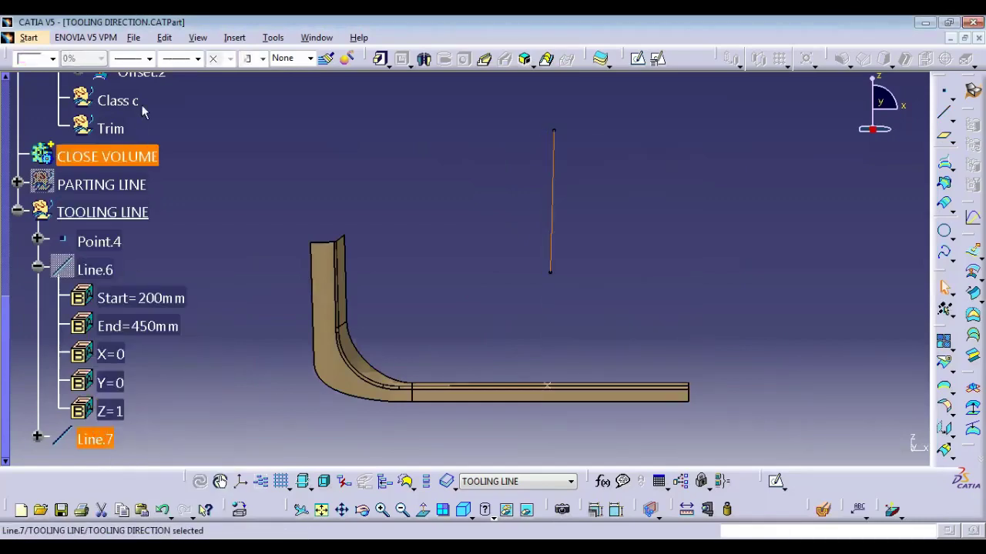
pyautogui.click(197, 59)
pyautogui.click(189, 129)
pyautogui.click(403, 161)
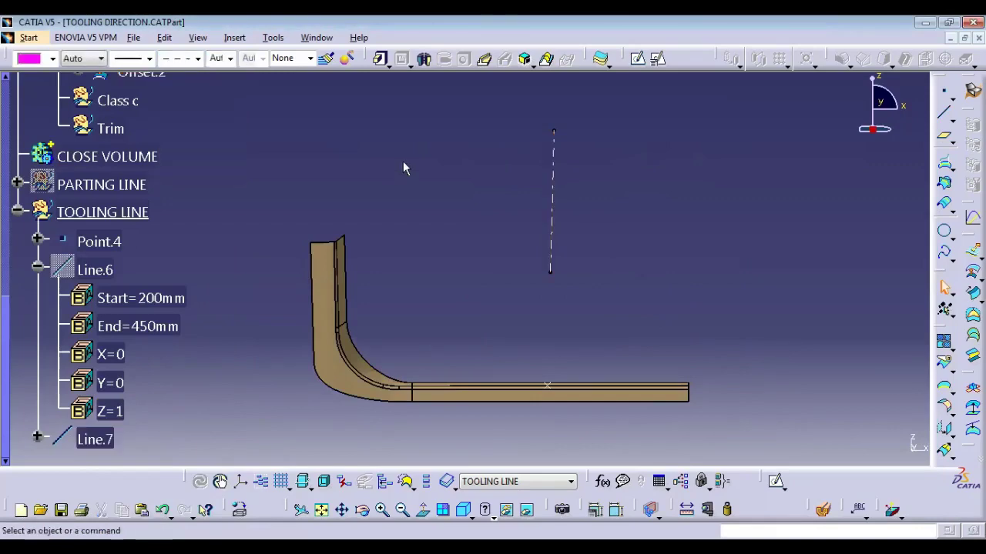
# Delete Draft Analysis.1 from the Free Form Analysis.1 group in the specification tree
pyautogui.moveTo(6, 384); pyautogui.dragTo(57, 151)
pyautogui.click(17, 313)
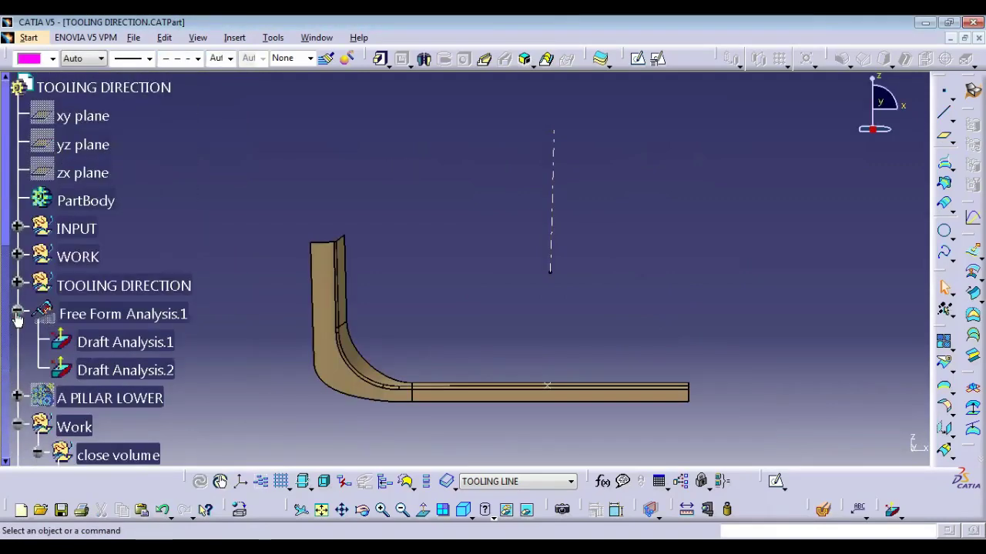
pyautogui.click(132, 345)
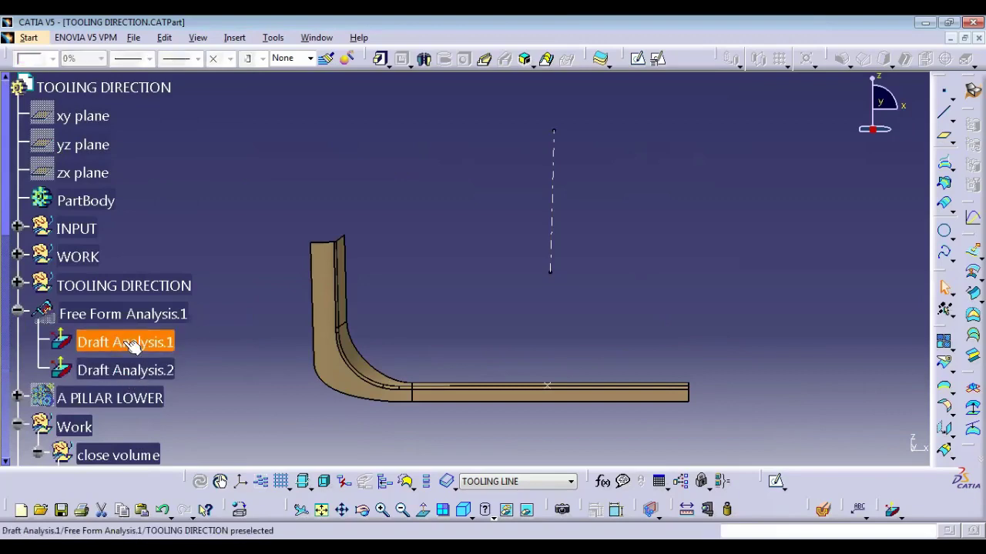
pyautogui.press('Delete')
# Reopen the remaining draft analysis and set its direction by snapping the compass onto the angled tooling line
pyautogui.doubleClick(133, 342)
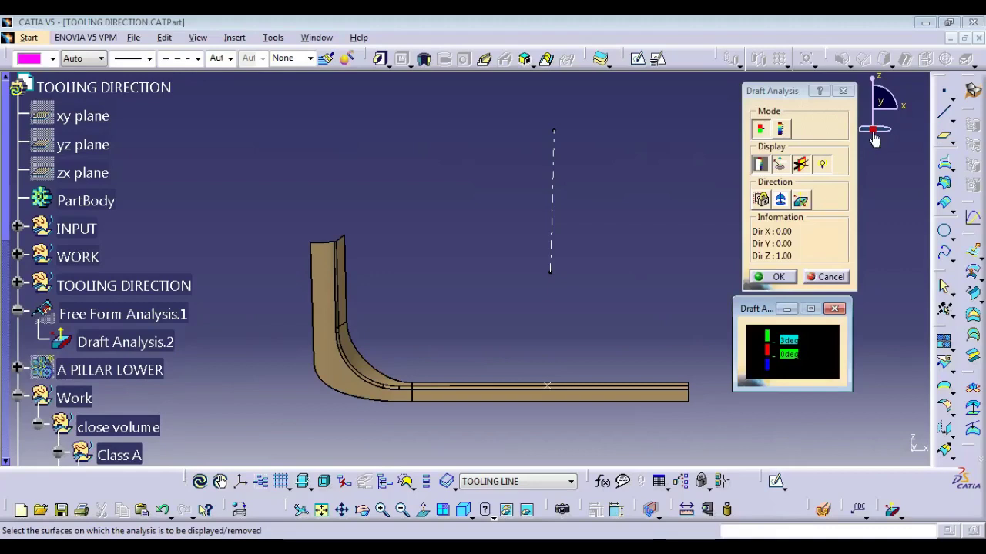
pyautogui.moveTo(871, 127); pyautogui.dragTo(551, 237)
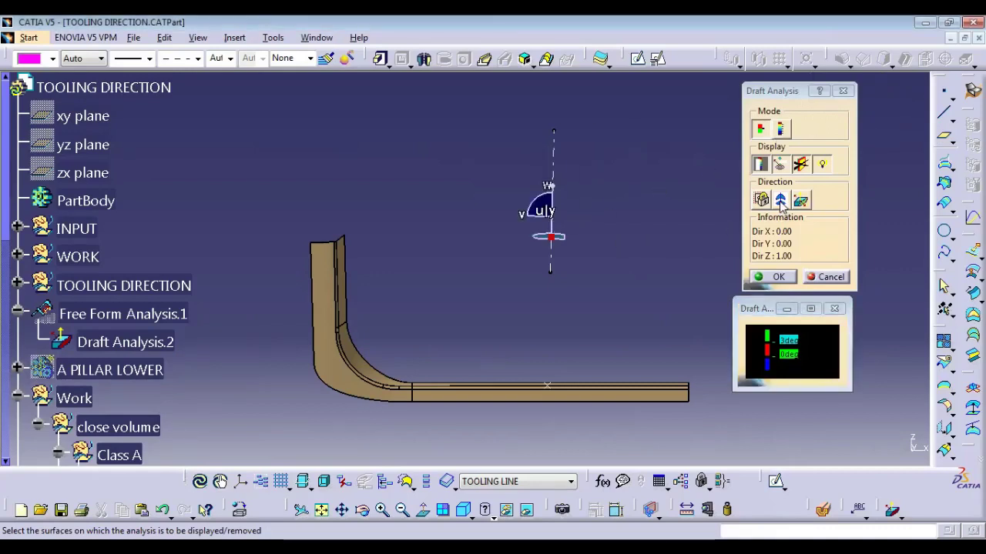
pyautogui.click(781, 200)
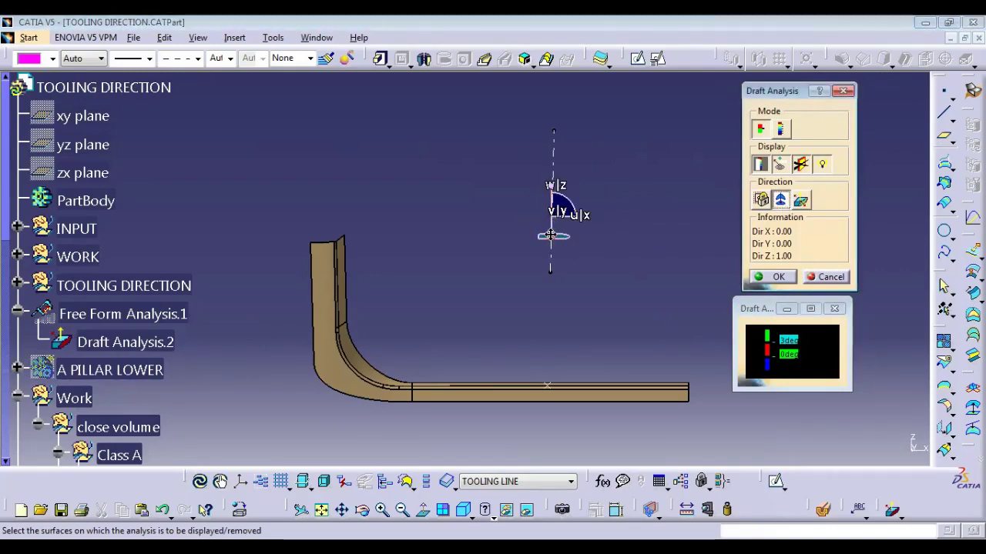
pyautogui.moveTo(551, 235)
pyautogui.mouseDown()
pyautogui.moveTo(578, 258)
pyautogui.moveTo(561, 248)
pyautogui.mouseUp()
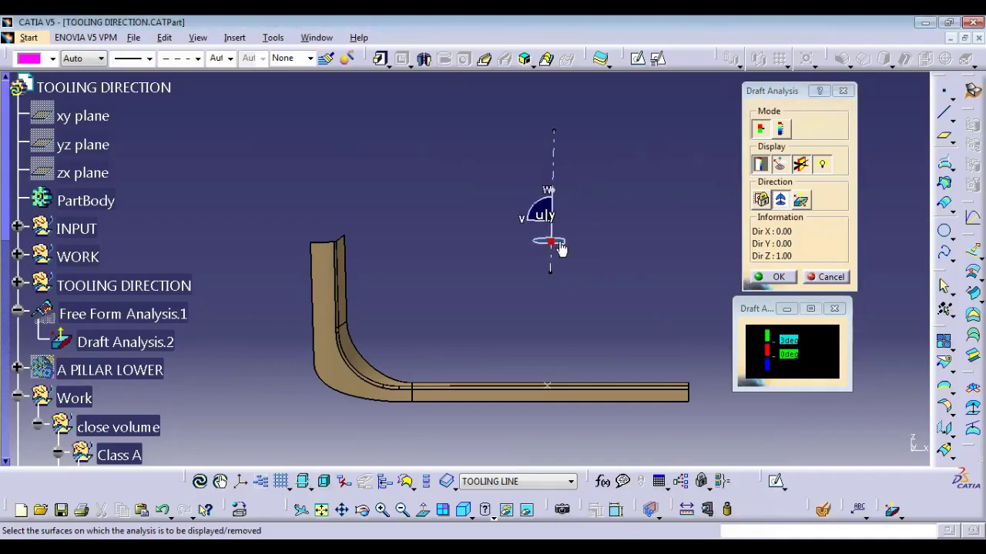
pyautogui.click(779, 203)
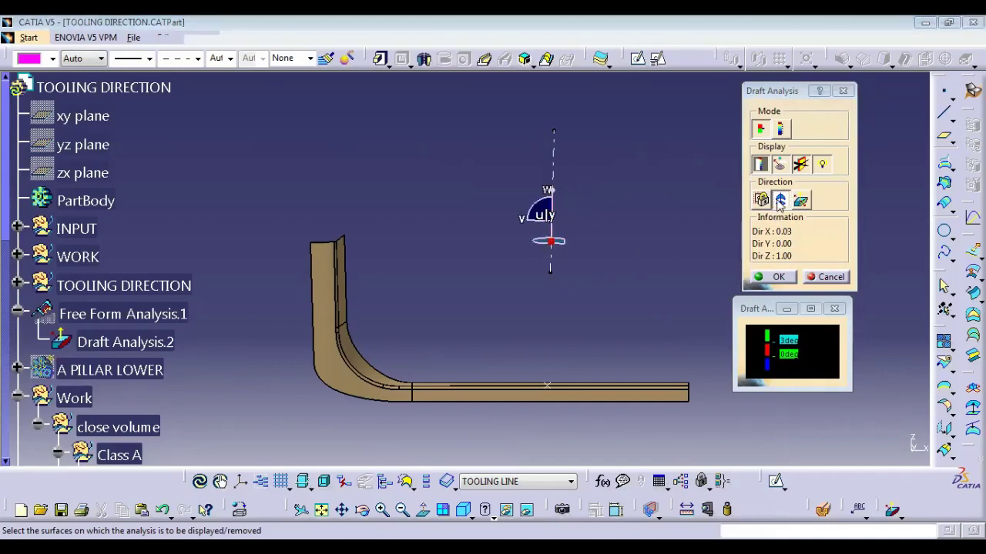
# Apply the draft analysis to the Class A surface Join.8
pyautogui.moveTo(337, 287)
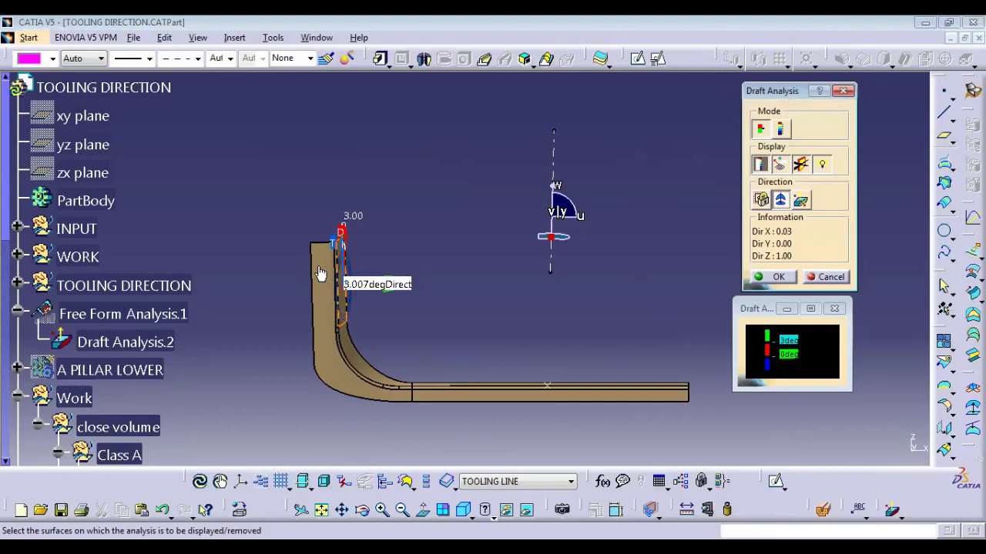
pyautogui.moveTo(6, 240)
pyautogui.mouseDown()
pyautogui.moveTo(6, 330)
pyautogui.moveTo(6, 254)
pyautogui.mouseUp()
pyautogui.click(135, 231)
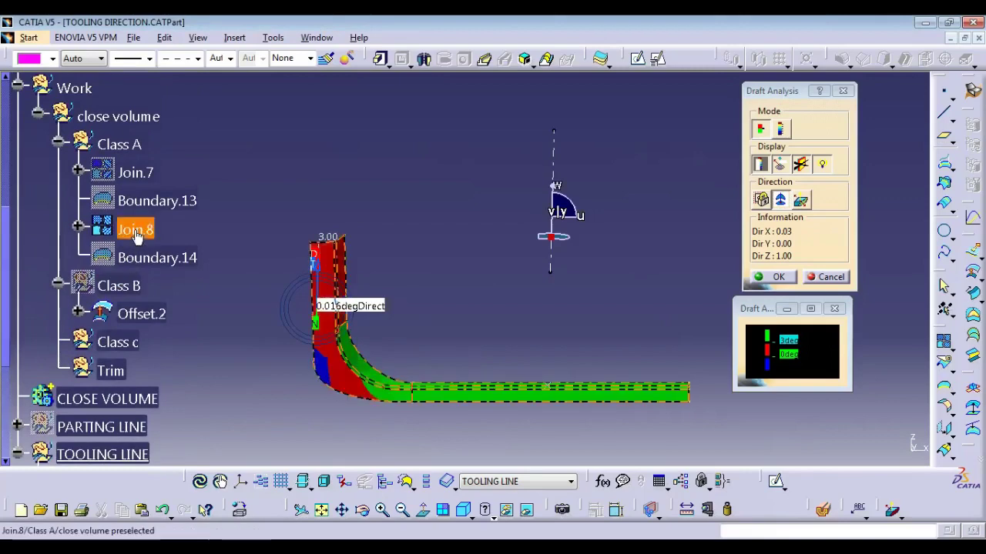
# Check the draft on the inner face of the part's upright section and lock the running-point reading there
pyautogui.moveTo(627, 322); pyautogui.dragTo(621, 284, button='middle')
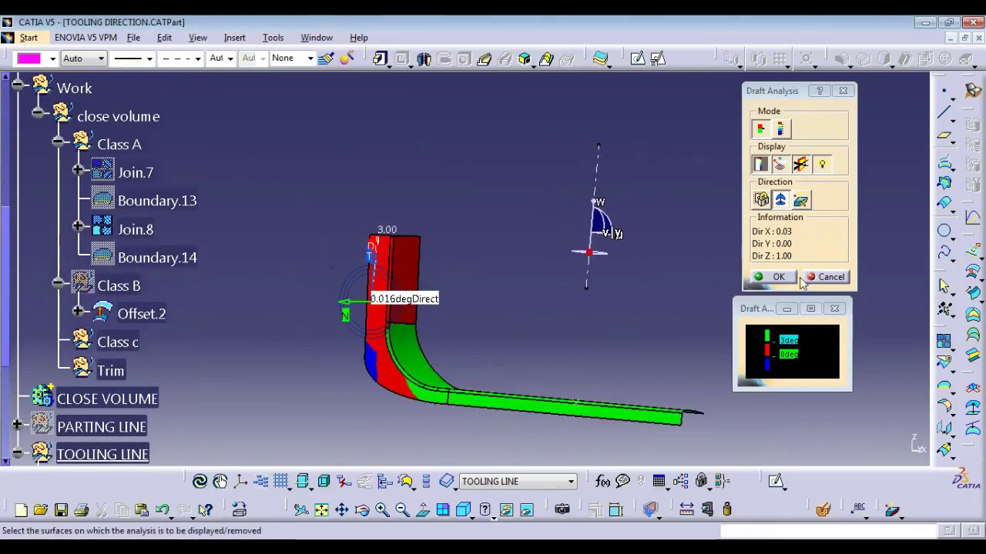
pyautogui.moveTo(479, 302); pyautogui.dragTo(557, 261, button='middle')
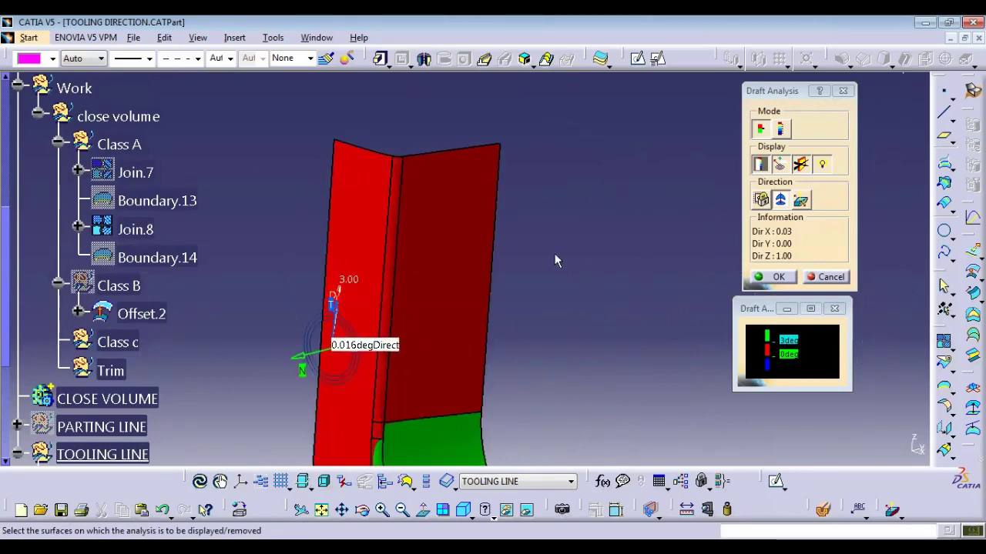
pyautogui.moveTo(451, 290); pyautogui.dragTo(460, 192, button='middle')
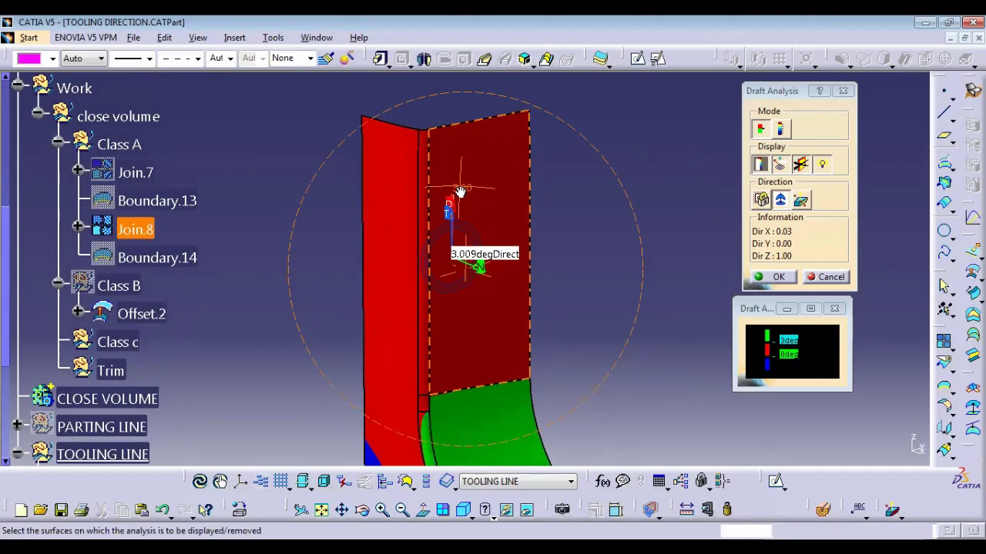
pyautogui.moveTo(503, 253); pyautogui.dragTo(441, 254, button='middle')
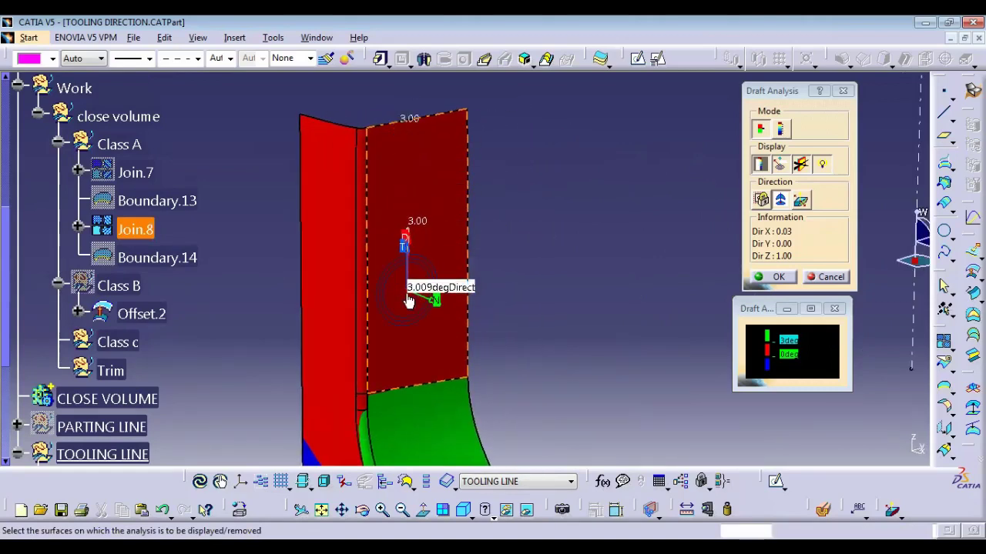
pyautogui.moveTo(411, 301); pyautogui.dragTo(390, 288, button='middle')
pyautogui.scroll(1, 521, 275)
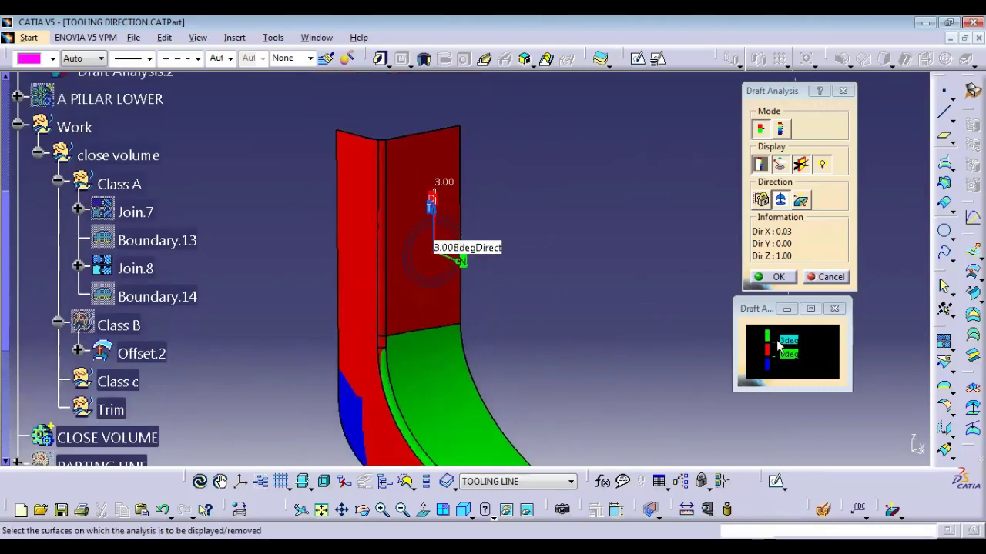
pyautogui.moveTo(421, 220); pyautogui.dragTo(345, 247, button='middle')
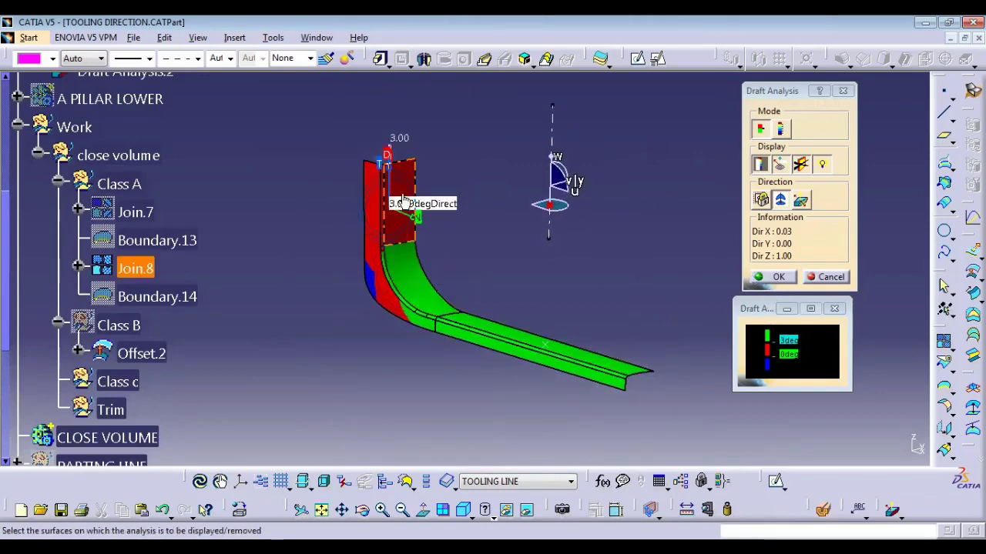
pyautogui.rightClick(387, 157)
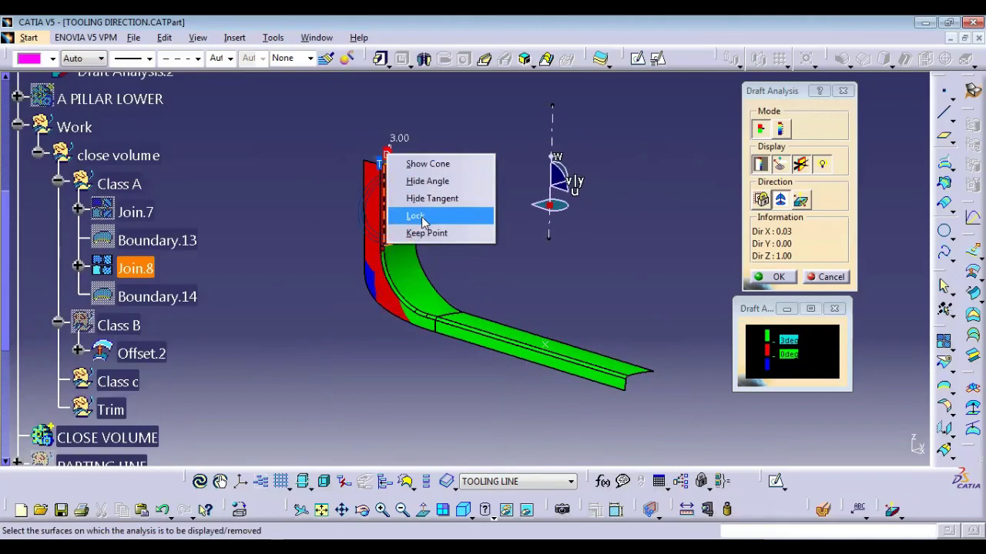
pyautogui.click(415, 216)
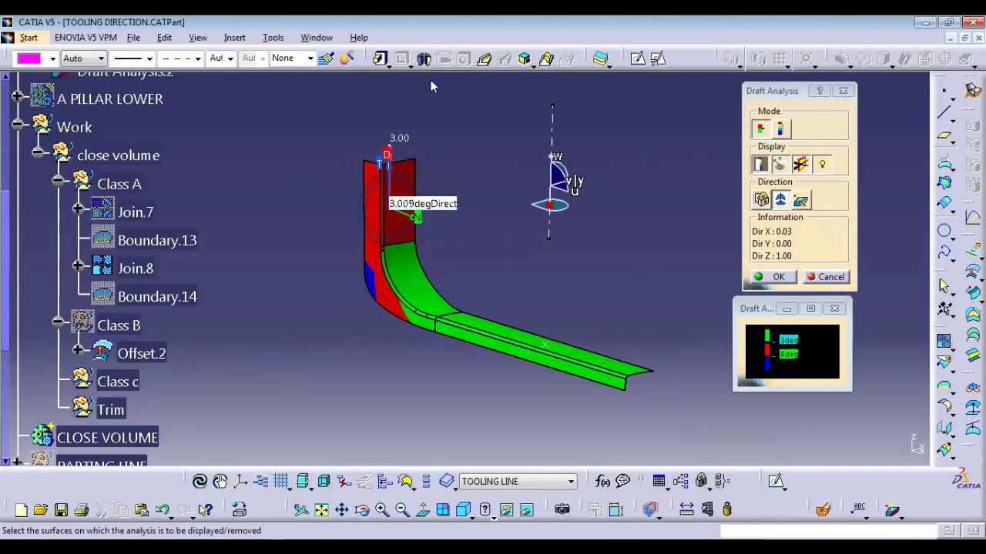
pyautogui.moveTo(226, 307); pyautogui.dragTo(230, 428)
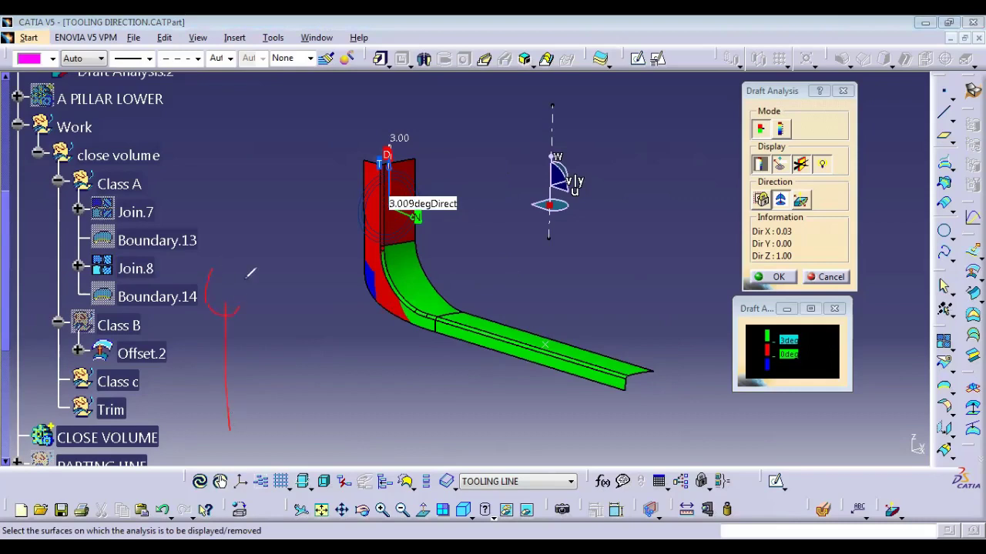
pyautogui.moveTo(230, 264); pyautogui.dragTo(242, 305)
pyautogui.moveTo(241, 375)
pyautogui.mouseDown()
pyautogui.moveTo(280, 442)
pyautogui.moveTo(123, 433)
pyautogui.mouseUp()
pyautogui.moveTo(525, 263); pyautogui.dragTo(515, 370)
pyautogui.moveTo(609, 267); pyautogui.dragTo(622, 380)
pyautogui.moveTo(506, 274); pyautogui.dragTo(451, 263)
pyautogui.moveTo(437, 217); pyautogui.dragTo(450, 258)
pyautogui.moveTo(474, 213); pyautogui.dragTo(489, 175)
pyautogui.moveTo(552, 169)
pyautogui.mouseDown()
pyautogui.moveTo(715, 204)
pyautogui.moveTo(675, 230)
pyautogui.mouseUp()
pyautogui.moveTo(682, 247)
pyautogui.mouseDown()
pyautogui.moveTo(681, 275)
pyautogui.moveTo(659, 277)
pyautogui.mouseUp()
pyautogui.moveTo(500, 233); pyautogui.dragTo(532, 201)
pyautogui.moveTo(271, 415); pyautogui.dragTo(273, 466)
pyautogui.moveTo(260, 446); pyautogui.dragTo(520, 422)
pyautogui.moveTo(514, 384); pyautogui.dragTo(513, 466)
pyautogui.moveTo(320, 383); pyautogui.dragTo(339, 428)
pyautogui.moveTo(368, 385); pyautogui.dragTo(368, 386)
pyautogui.moveTo(395, 407)
pyautogui.mouseDown()
pyautogui.moveTo(397, 387)
pyautogui.moveTo(433, 407)
pyautogui.mouseUp()
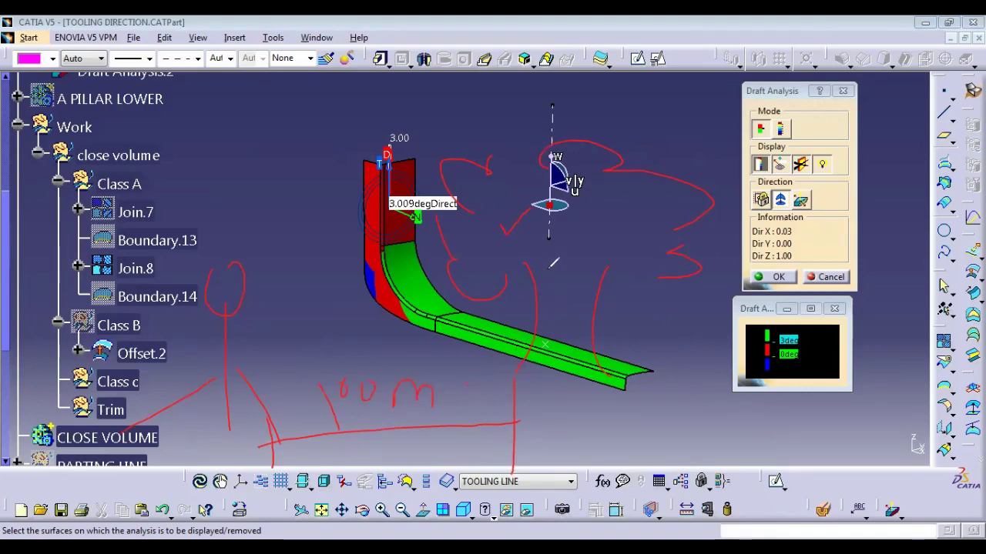
pyautogui.moveTo(577, 215); pyautogui.dragTo(610, 189)
pyautogui.moveTo(568, 237)
pyautogui.mouseDown()
pyautogui.moveTo(567, 269)
pyautogui.moveTo(577, 271)
pyautogui.moveTo(560, 265)
pyautogui.mouseUp()
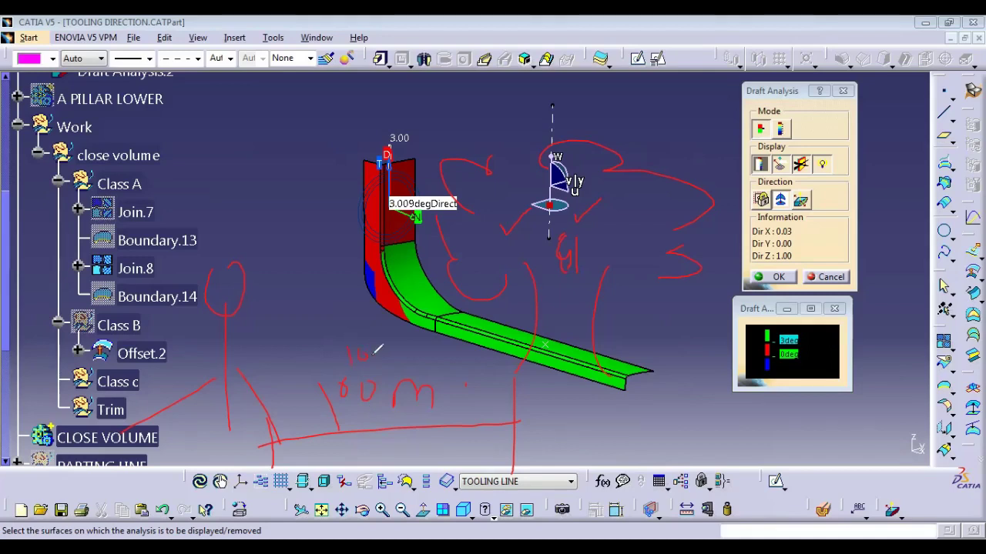
pyautogui.moveTo(389, 351); pyautogui.dragTo(402, 354)
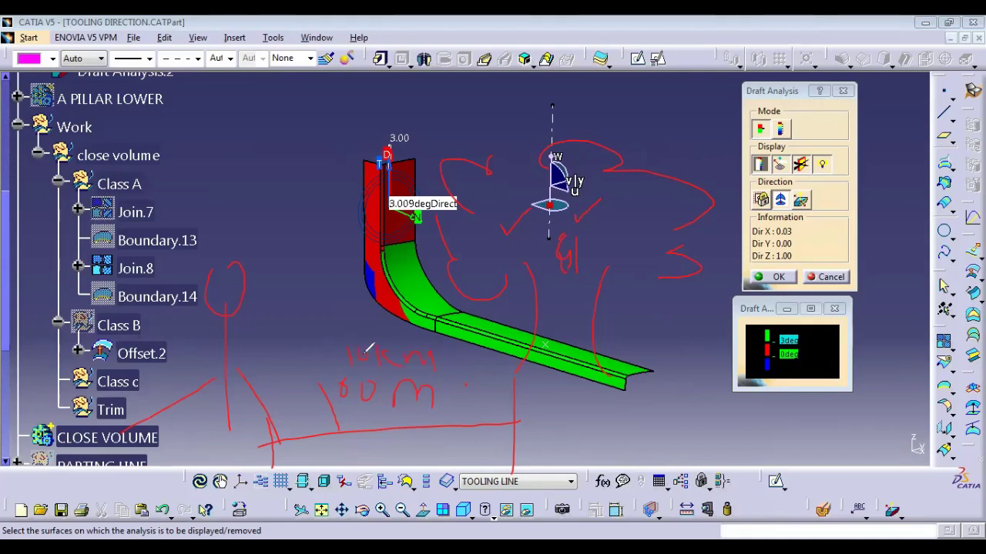
pyautogui.moveTo(335, 327); pyautogui.dragTo(361, 334)
pyautogui.moveTo(260, 303); pyautogui.dragTo(412, 277)
pyautogui.moveTo(306, 256)
pyautogui.mouseDown()
pyautogui.moveTo(316, 282)
pyautogui.moveTo(353, 256)
pyautogui.mouseUp()
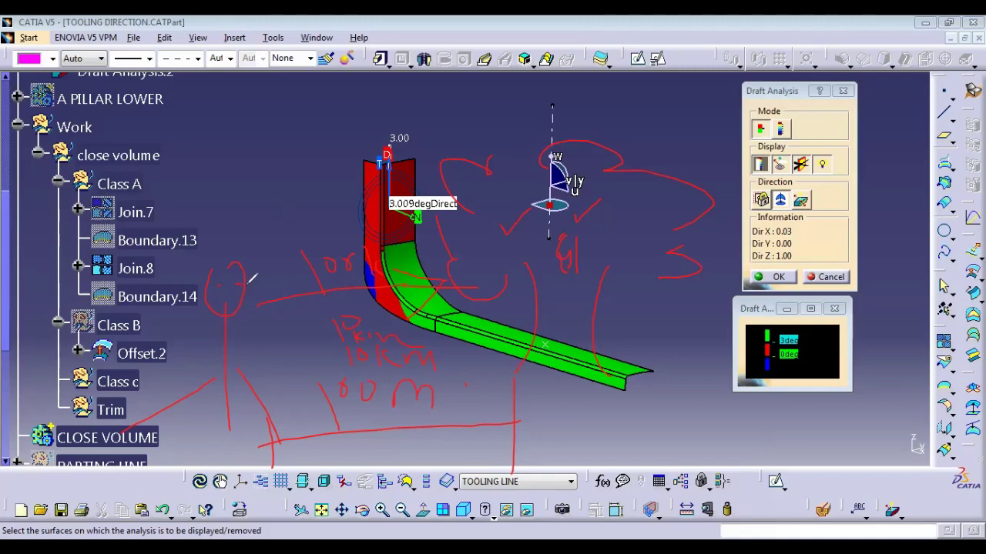
pyautogui.moveTo(613, 222); pyautogui.dragTo(681, 191)
pyautogui.moveTo(317, 234); pyautogui.dragTo(331, 316)
pyautogui.press('Escape')
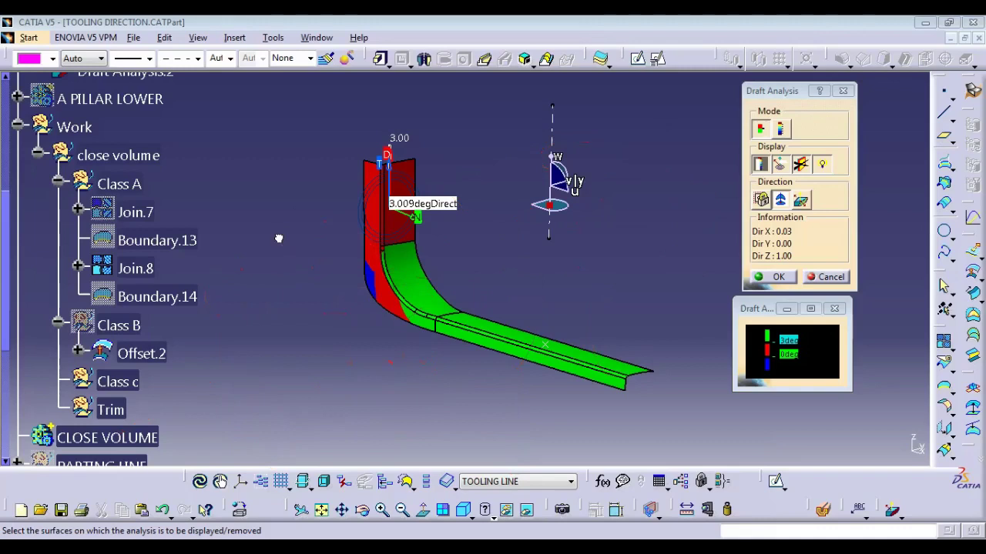
# Open the display performance options and raise the fixed 3D accuracy to 2.44
pyautogui.click(384, 227)
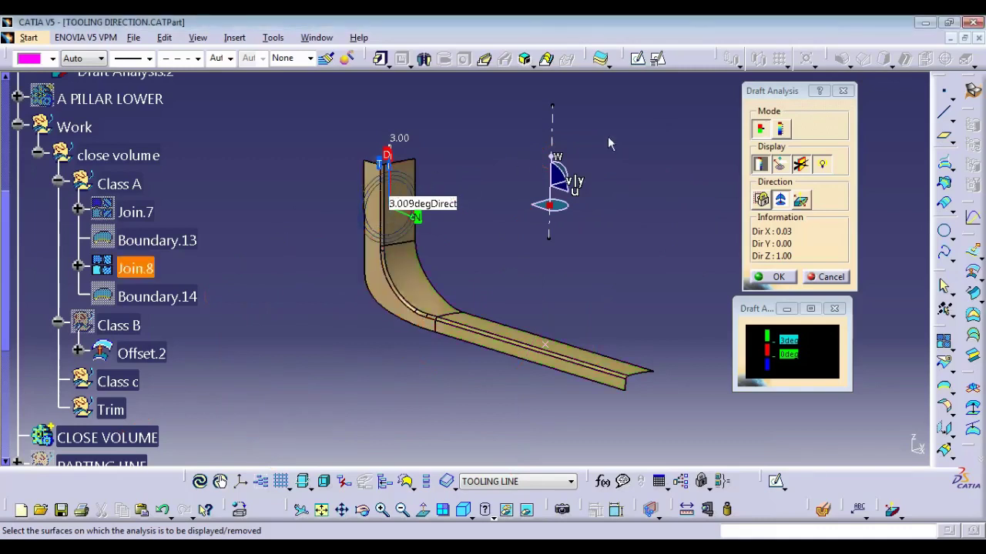
pyautogui.click(273, 37)
pyautogui.click(292, 400)
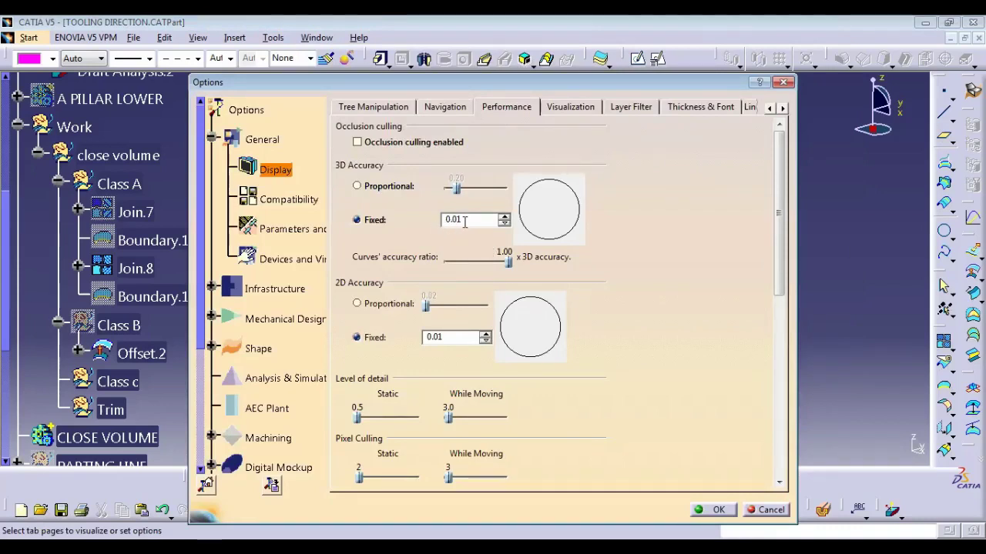
pyautogui.moveTo(465, 222); pyautogui.dragTo(400, 228)
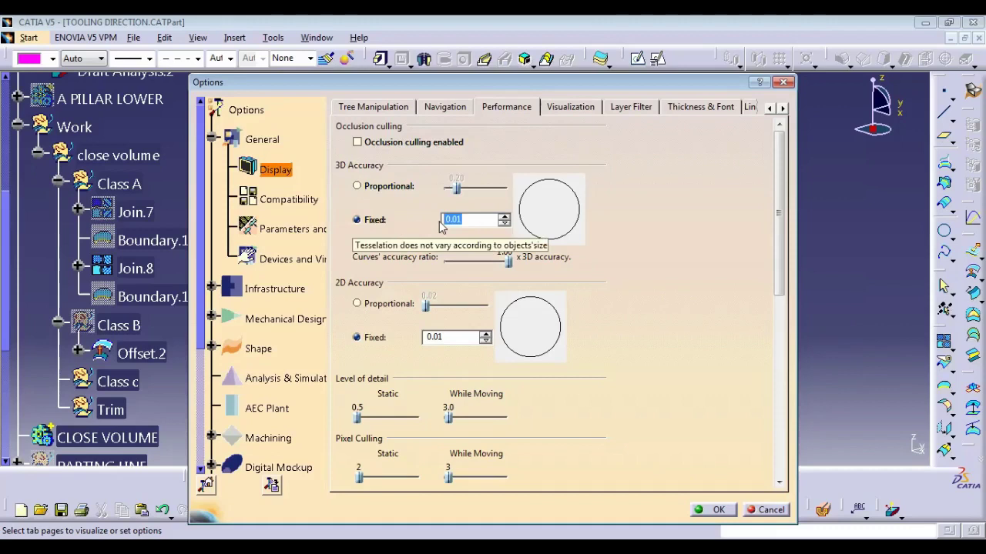
pyautogui.click(502, 217)
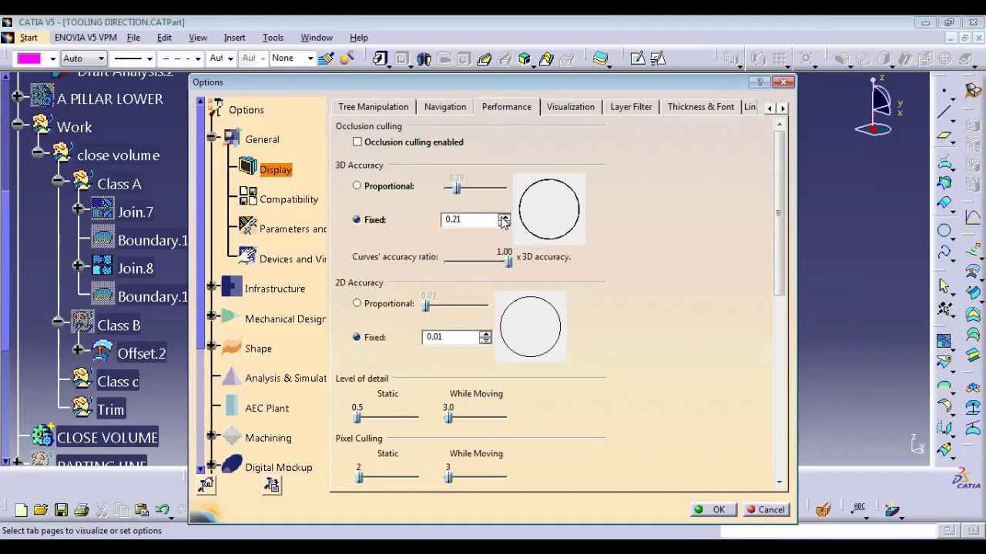
pyautogui.click(504, 216)
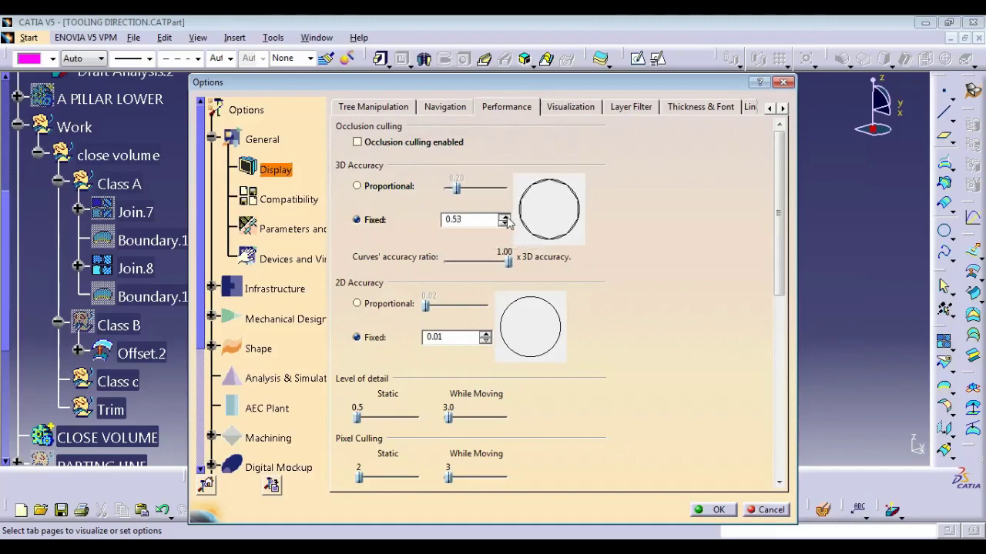
pyautogui.click(505, 217)
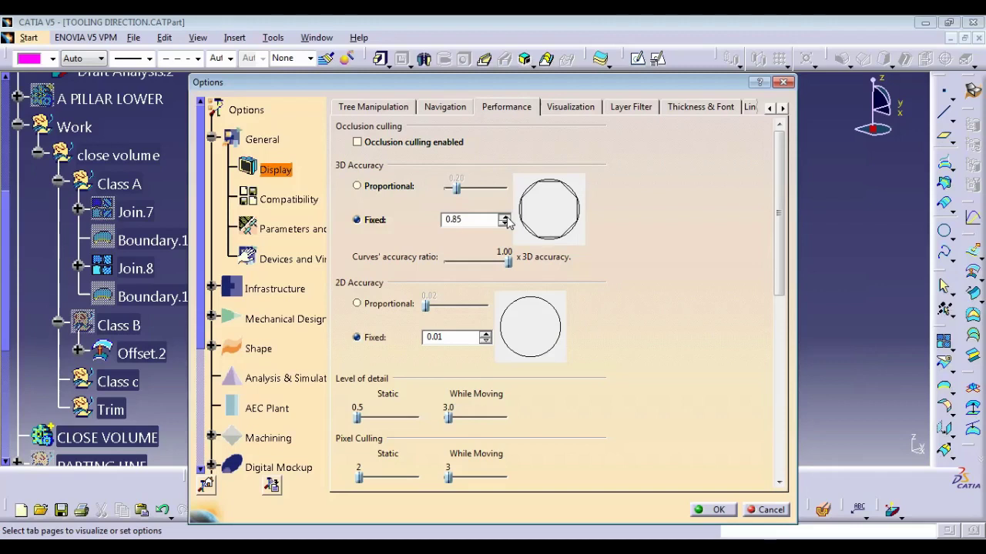
pyautogui.click(504, 217)
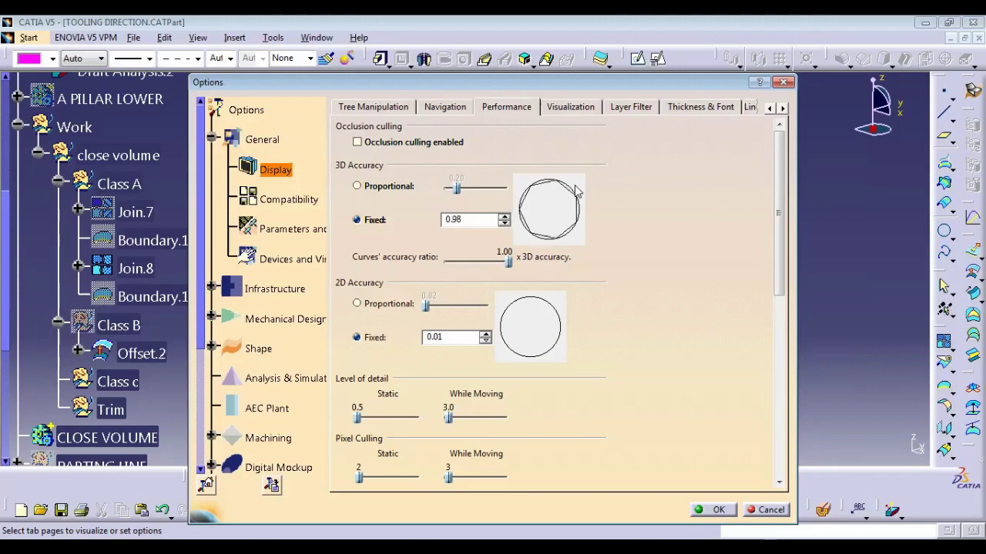
pyautogui.click(504, 217)
pyautogui.click(505, 217)
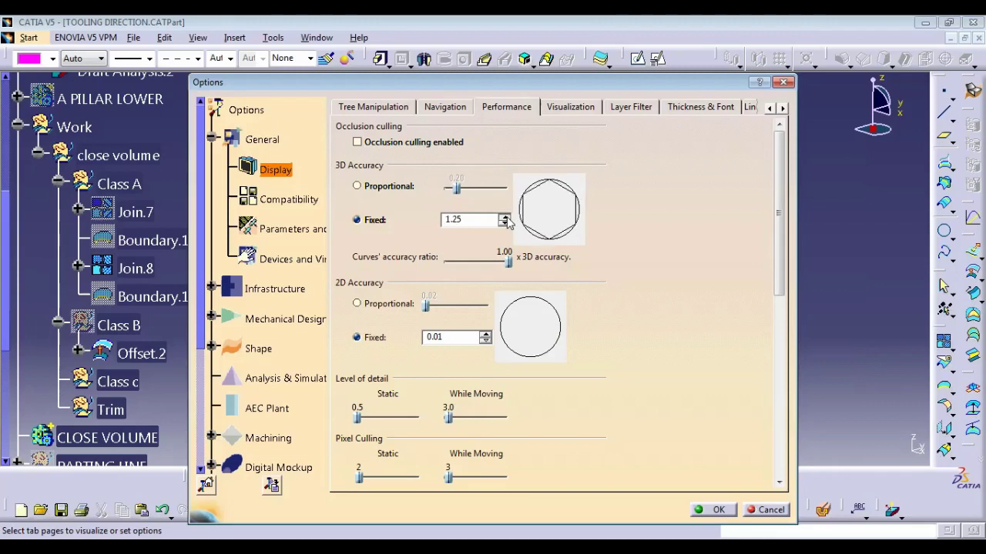
pyautogui.click(504, 217)
pyautogui.click(505, 217)
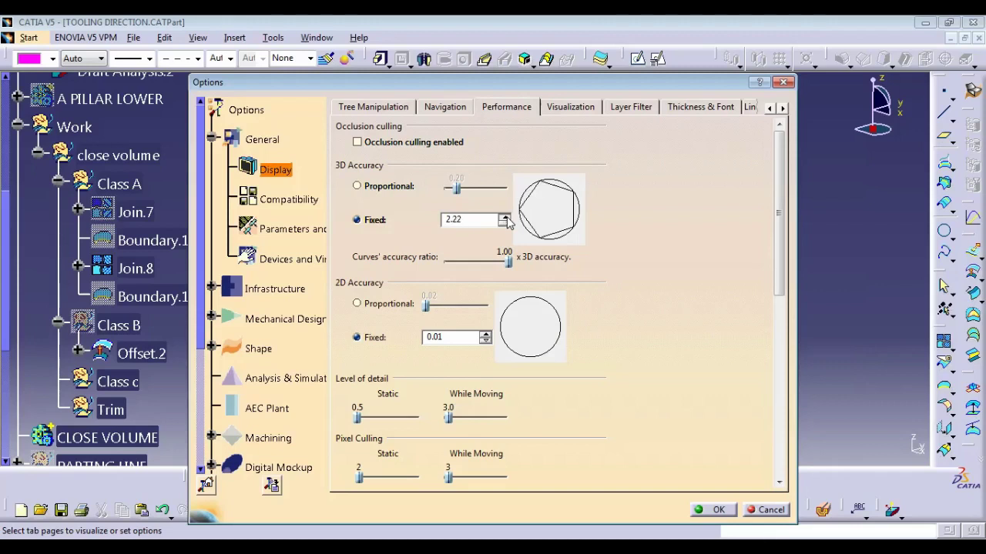
pyautogui.click(505, 218)
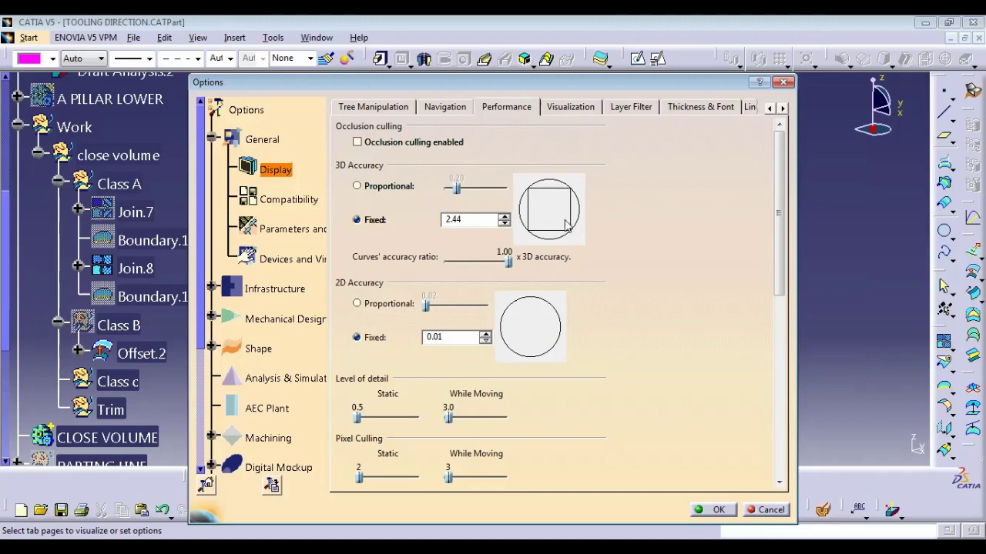
# Copy the fixed 2D accuracy value of 0.01 into the fixed 3D accuracy and accept the options
pyautogui.doubleClick(464, 219)
pyautogui.moveTo(446, 334); pyautogui.dragTo(358, 331)
pyautogui.hotkey('ctrl', 'c')
pyautogui.moveTo(463, 220); pyautogui.dragTo(403, 222)
pyautogui.hotkey('ctrl', 'v')
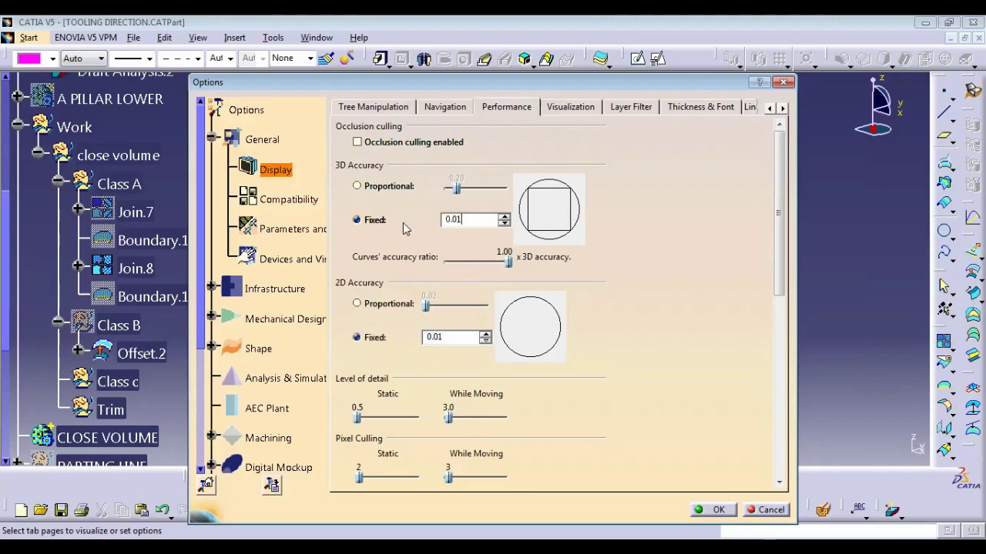
pyautogui.click(720, 512)
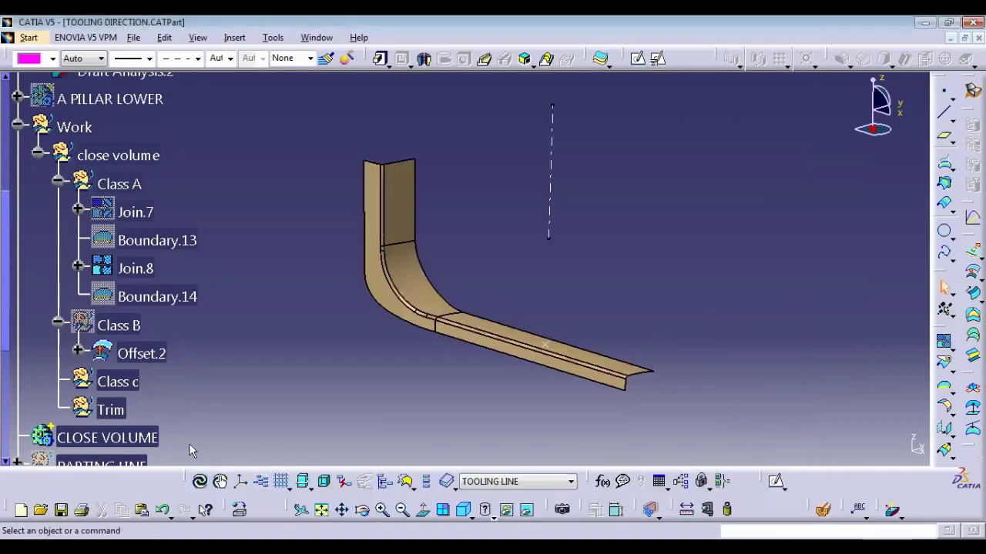
# Reopen Draft Analysis.2 and apply it to the Class A surface Join.8
pyautogui.moveTo(8, 324); pyautogui.dragTo(25, 246)
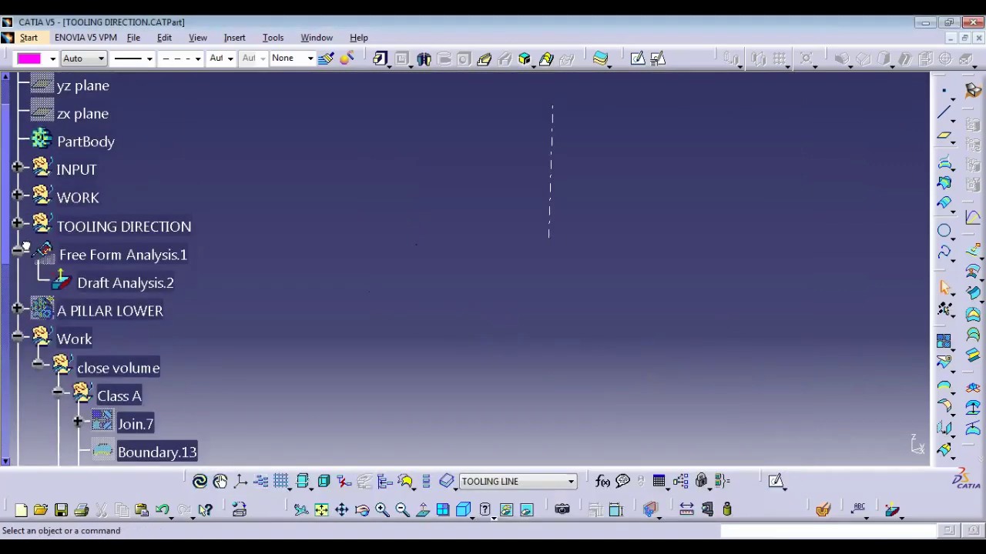
pyautogui.doubleClick(114, 301)
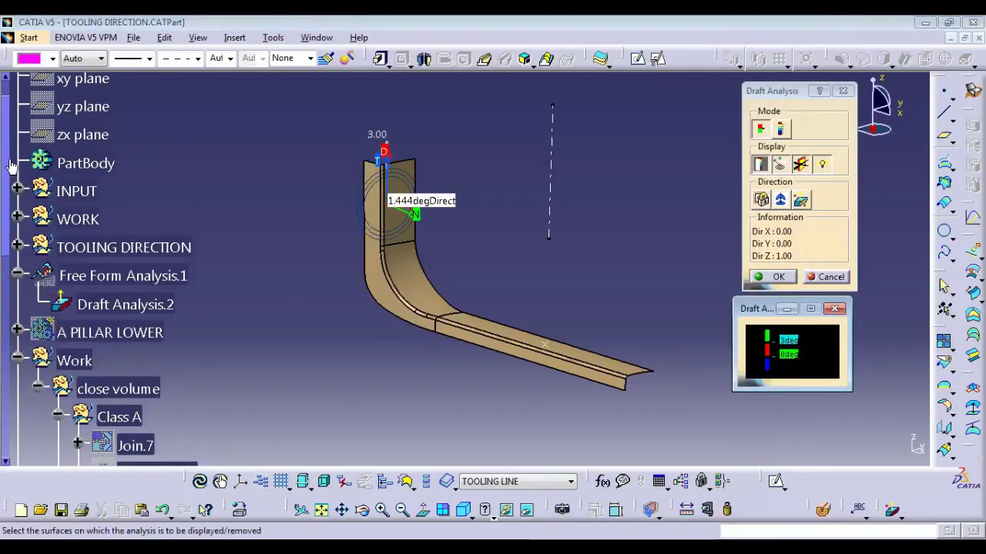
pyautogui.moveTo(8, 173); pyautogui.dragTo(24, 315)
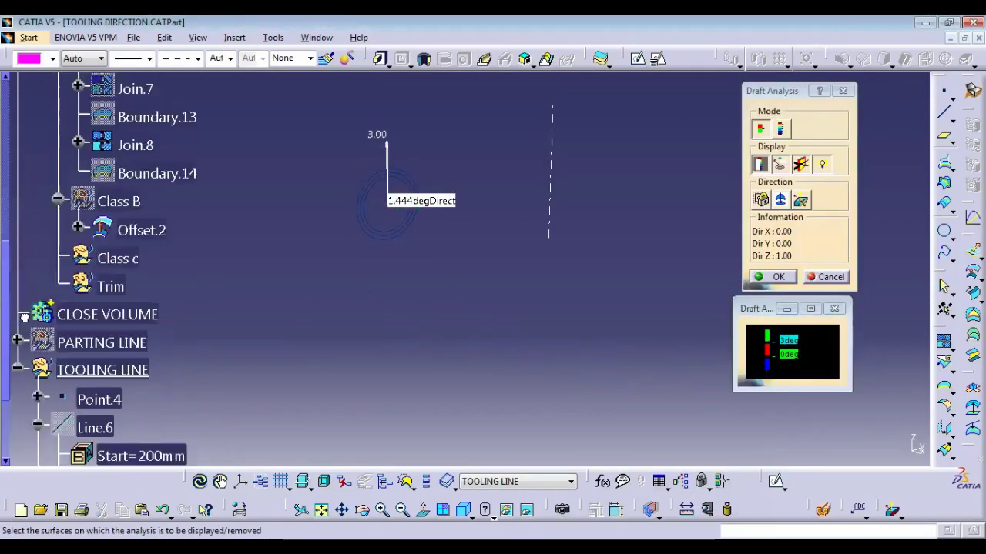
pyautogui.click(147, 146)
pyautogui.moveTo(342, 285); pyautogui.dragTo(451, 265, button='middle')
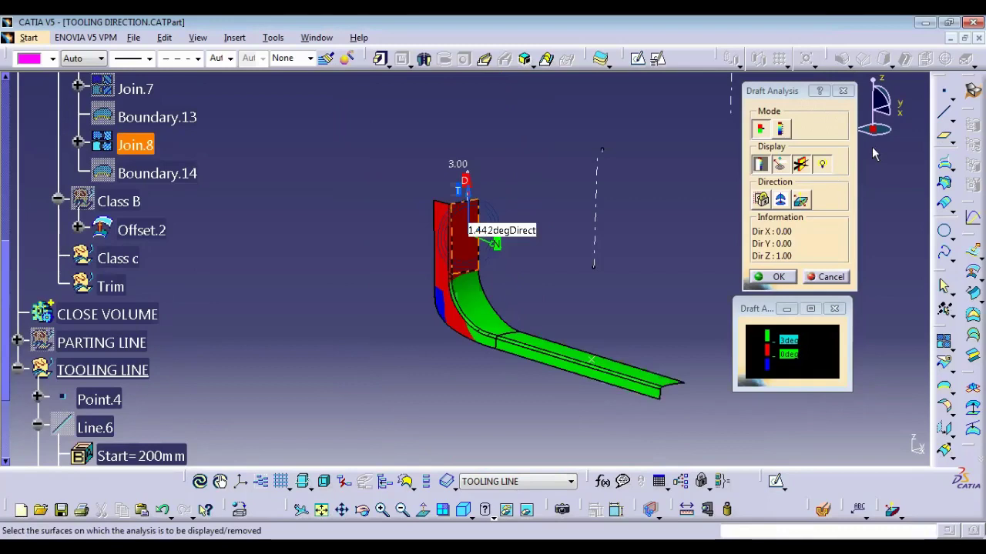
# Snap the compass onto the angled tooling line and use it as the draft analysis direction
pyautogui.moveTo(874, 128); pyautogui.dragTo(595, 206)
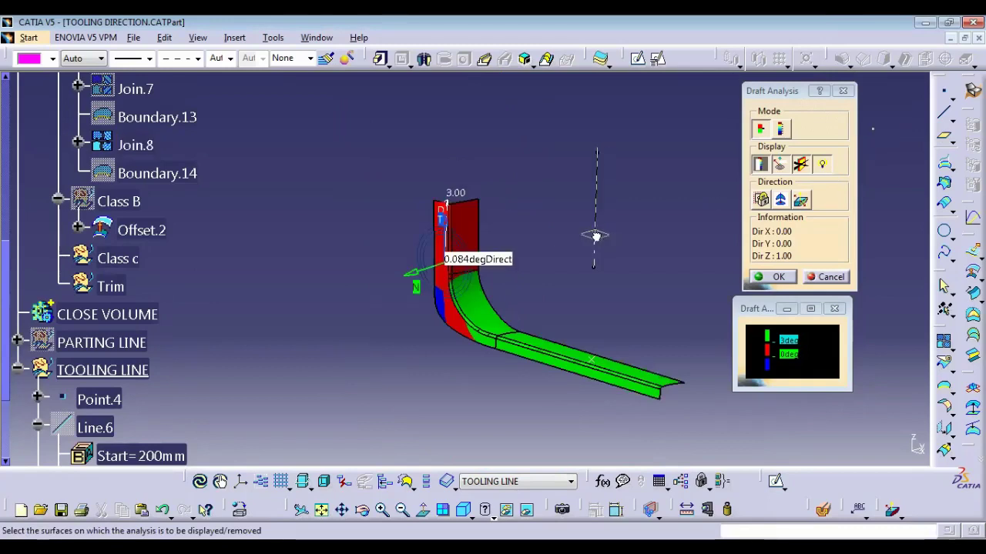
pyautogui.click(781, 200)
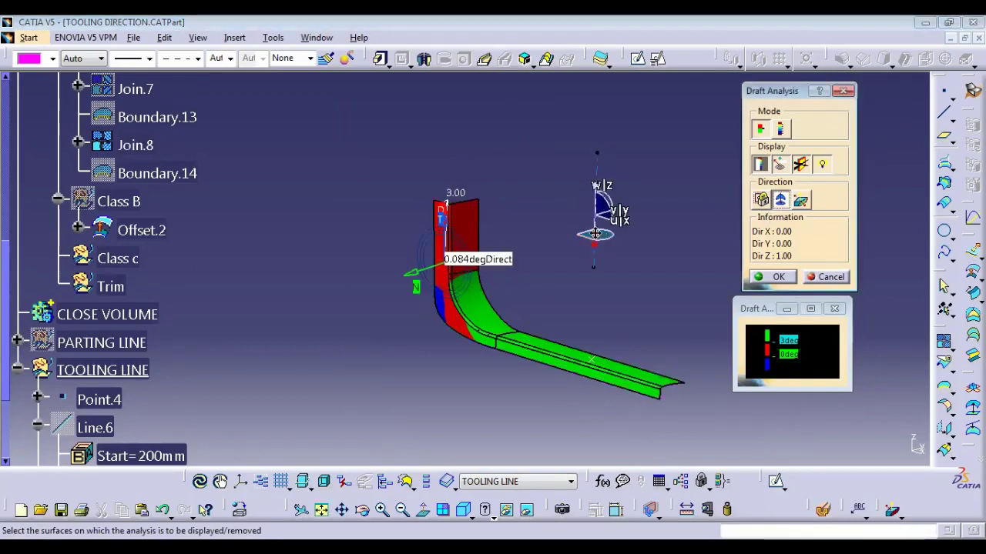
pyautogui.moveTo(596, 235); pyautogui.dragTo(594, 236)
pyautogui.moveTo(467, 252); pyautogui.dragTo(457, 201, button='middle')
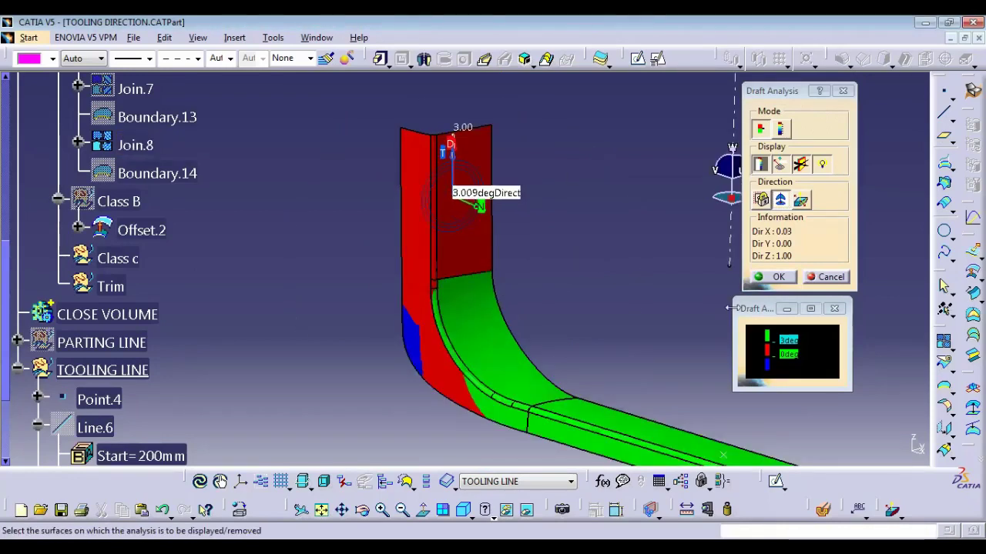
# Set the upper draft limit of the analysis colour scale to 2.98deg
pyautogui.doubleClick(785, 345)
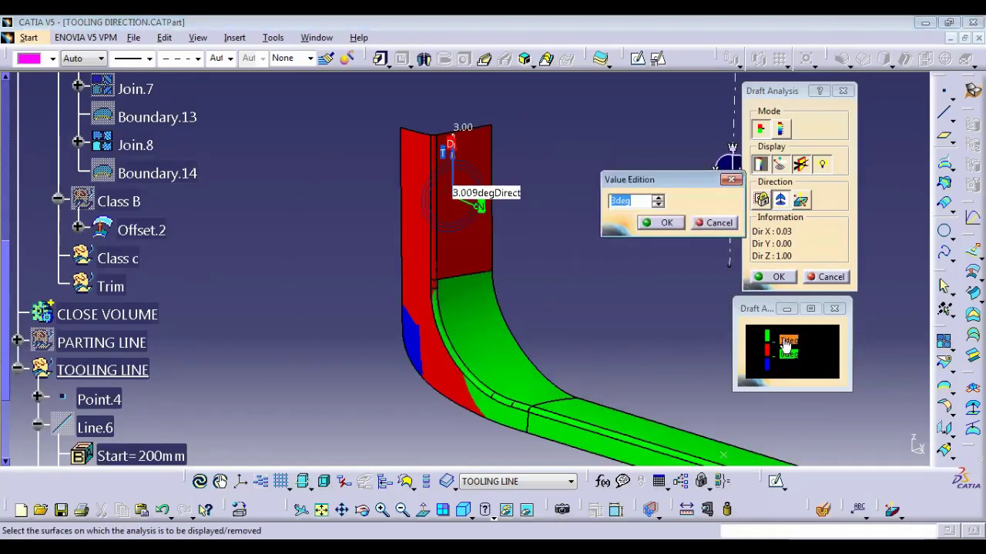
pyautogui.write('2')
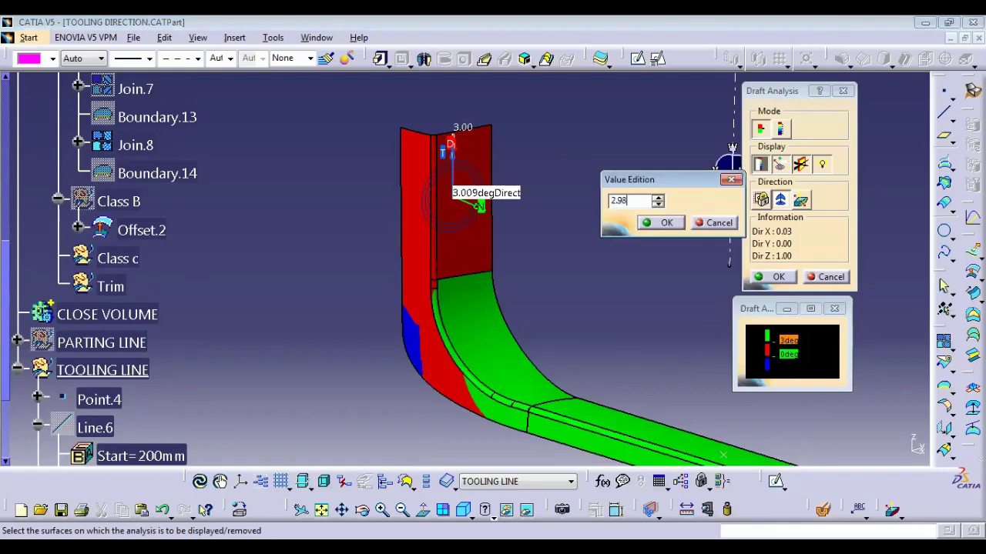
pyautogui.write('.98deg')
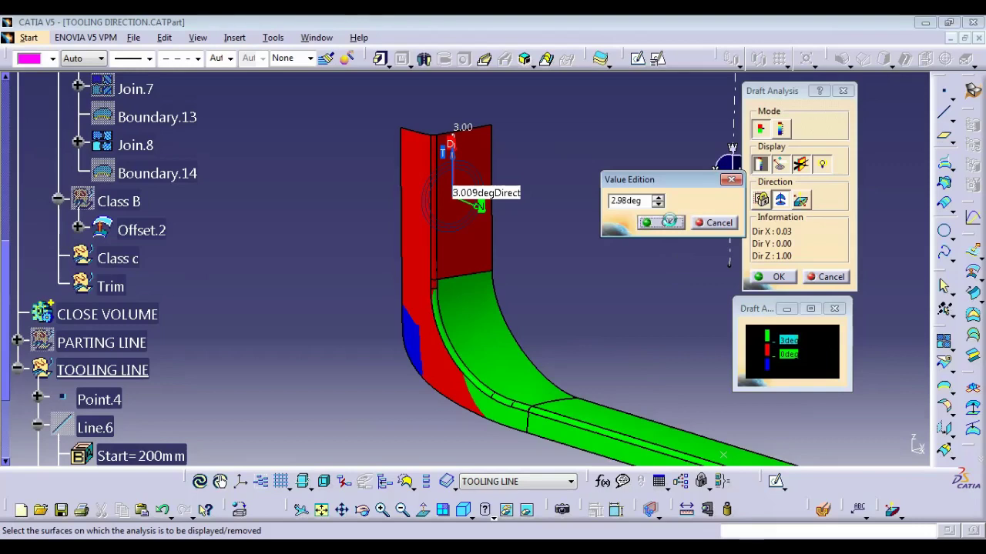
pyautogui.press('Return')
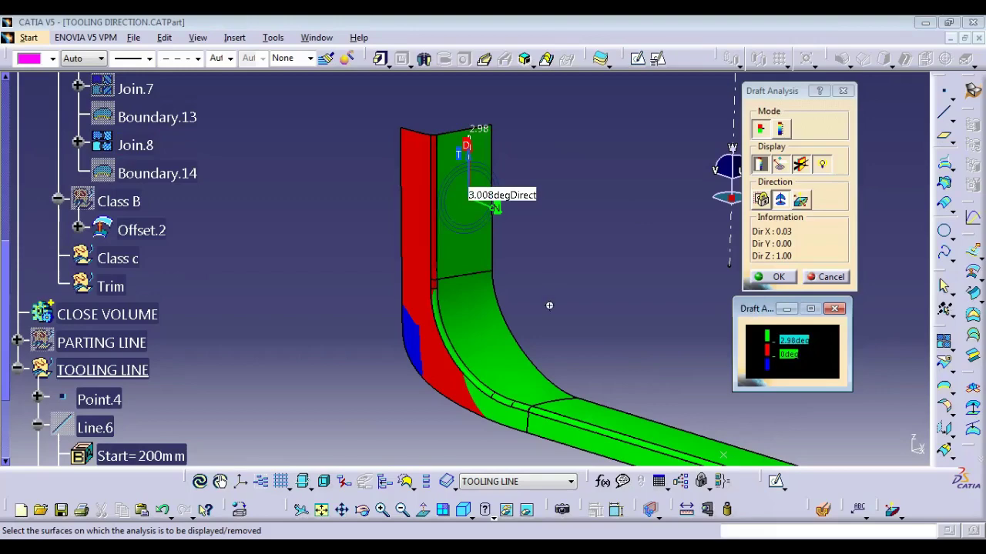
# Examine the running-point draft along the outer flange face of the upright section, from its upper end down to the bend
pyautogui.moveTo(549, 306); pyautogui.dragTo(526, 235, button='middle')
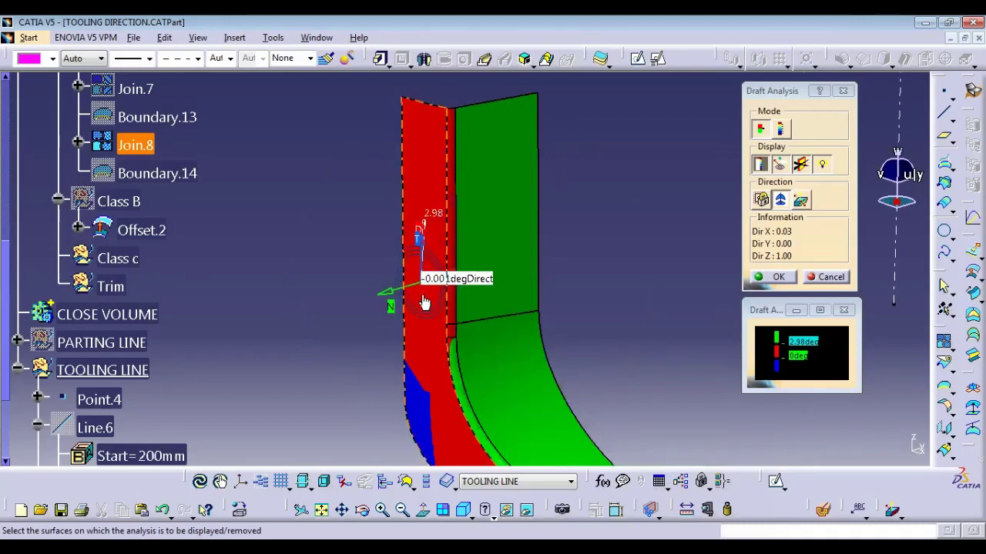
pyautogui.moveTo(423, 277); pyautogui.dragTo(419, 248, button='middle')
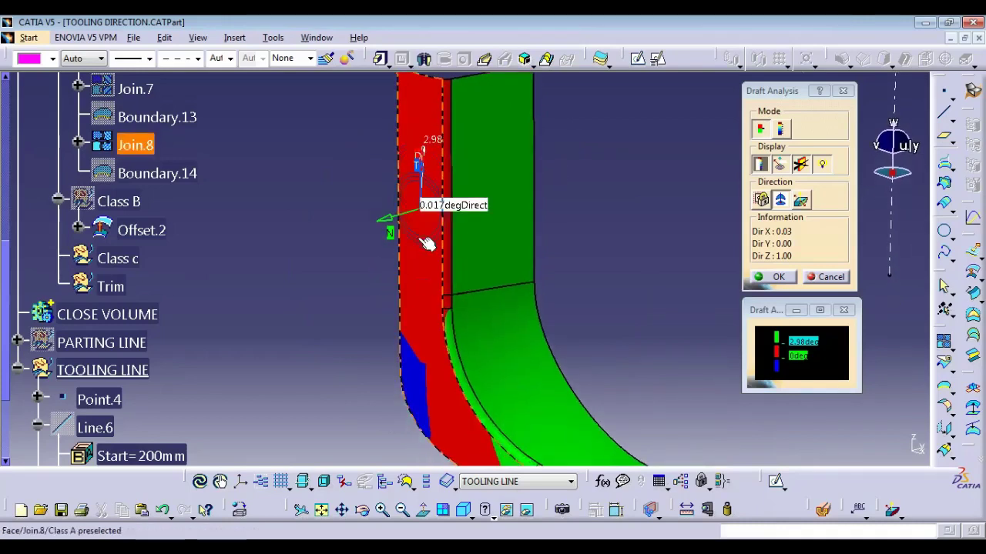
pyautogui.moveTo(424, 322); pyautogui.dragTo(422, 236, button='middle')
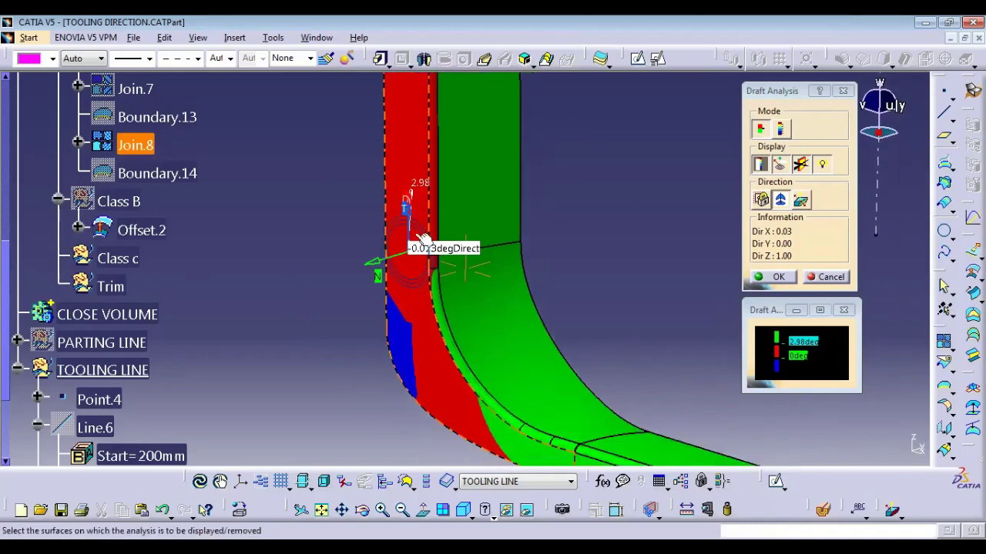
pyautogui.moveTo(394, 300); pyautogui.dragTo(536, 198, button='middle')
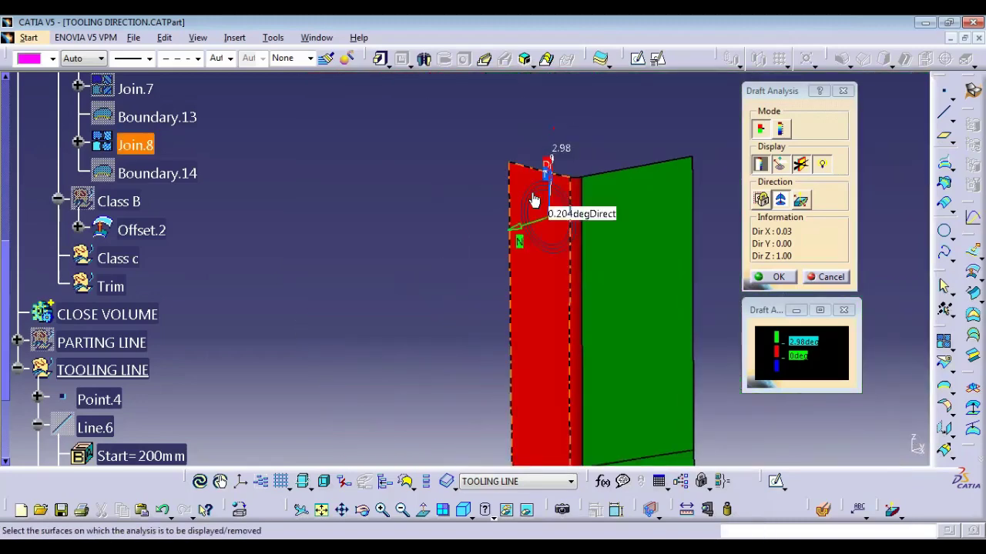
pyautogui.moveTo(528, 312); pyautogui.dragTo(505, 158, button='middle')
pyautogui.moveTo(506, 265); pyautogui.dragTo(510, 131, button='middle')
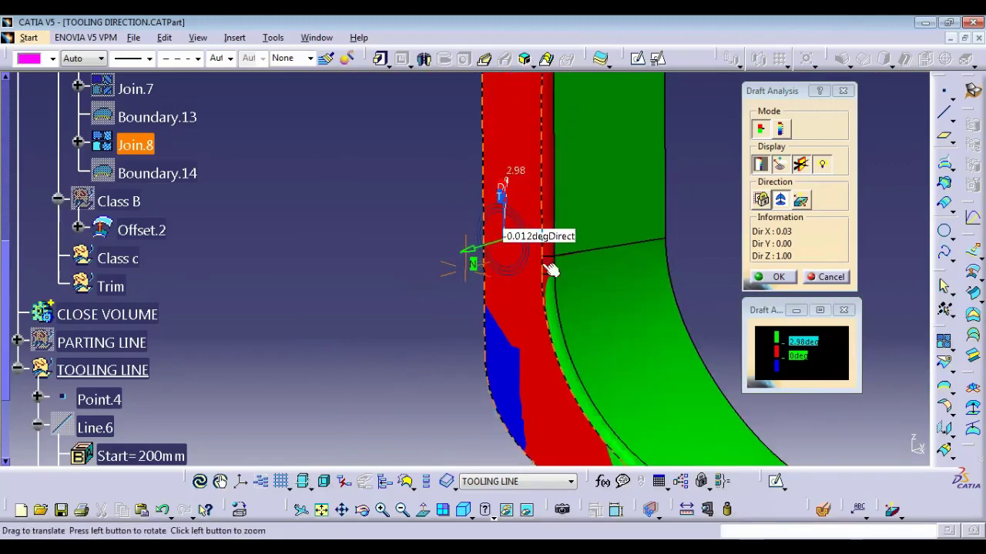
# Check the draft in the blue region at the outer bend and lock the running-point reading there
pyautogui.moveTo(559, 301); pyautogui.dragTo(592, 176, button='middle')
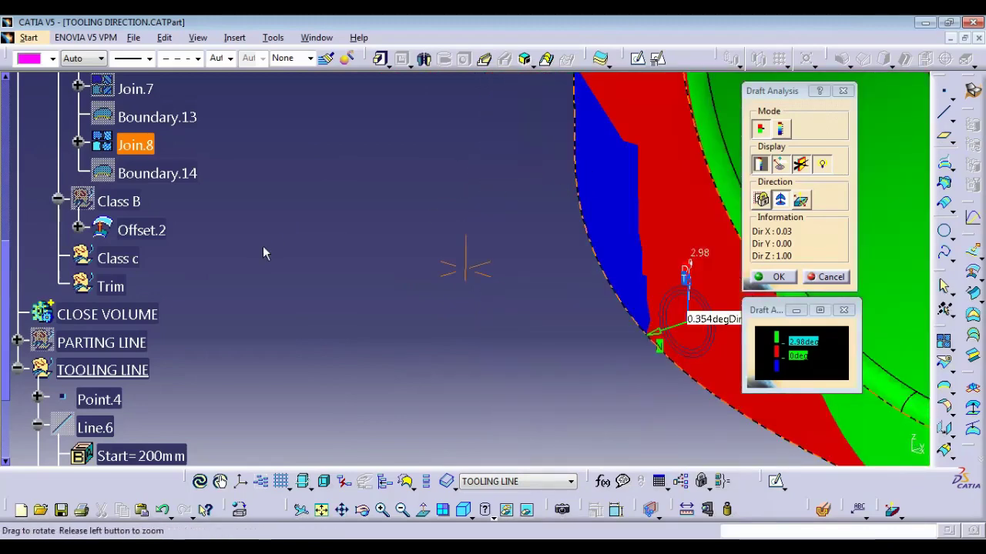
pyautogui.moveTo(417, 201); pyautogui.dragTo(418, 200, button='middle')
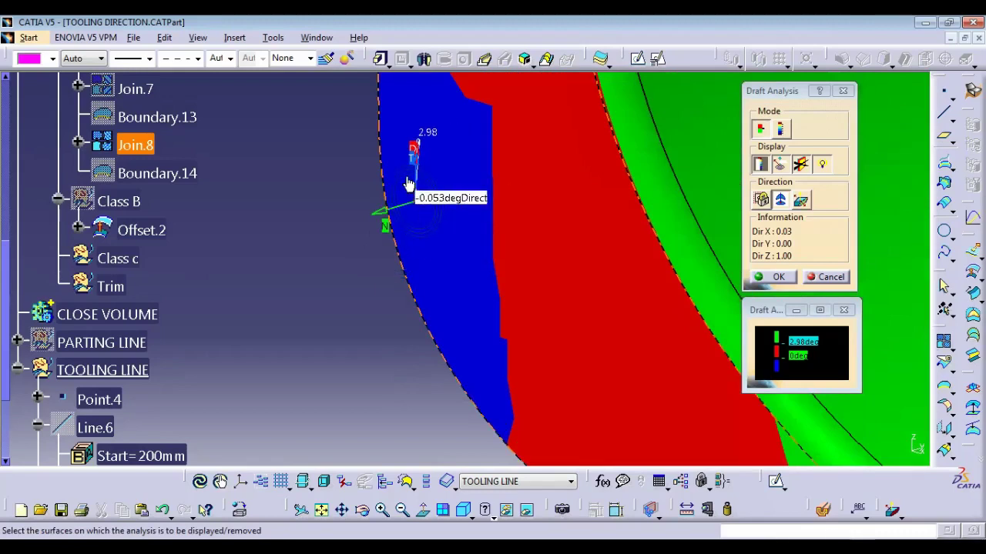
pyautogui.moveTo(450, 172); pyautogui.dragTo(443, 198, button='middle')
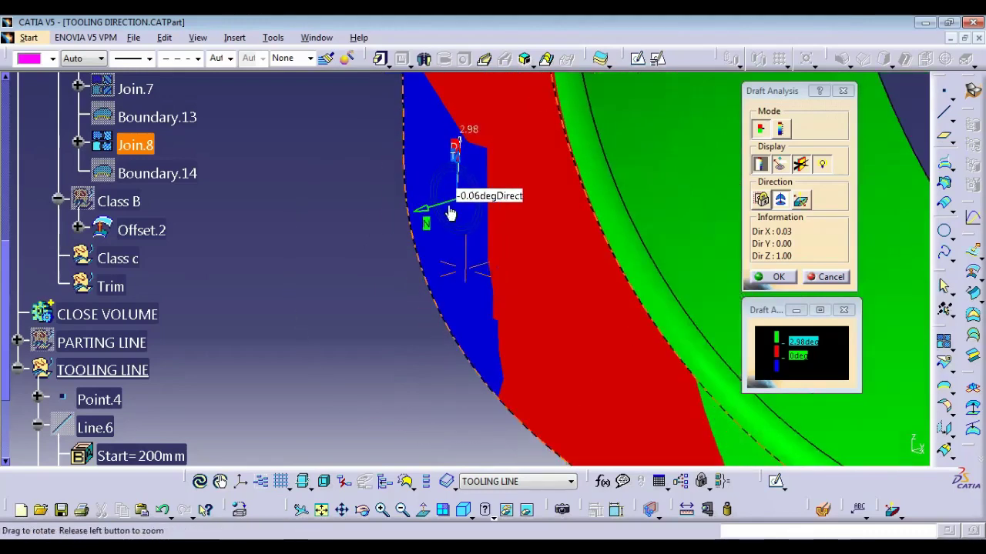
pyautogui.rightClick(455, 149)
pyautogui.click(481, 205)
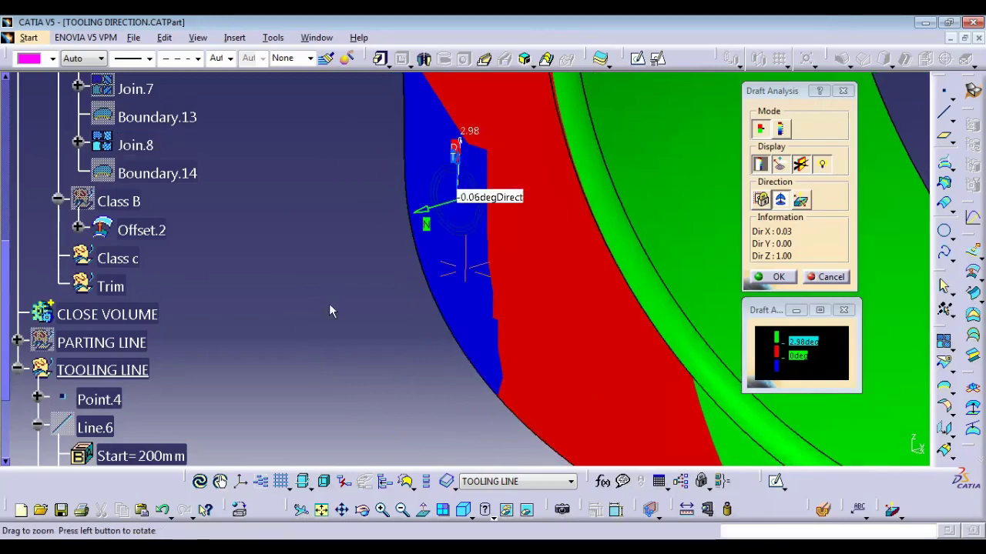
pyautogui.moveTo(328, 303)
pyautogui.mouseDown(button='middle')
pyautogui.moveTo(301, 292)
pyautogui.moveTo(393, 291)
pyautogui.moveTo(411, 255)
pyautogui.moveTo(411, 263)
pyautogui.mouseUp(button='middle')
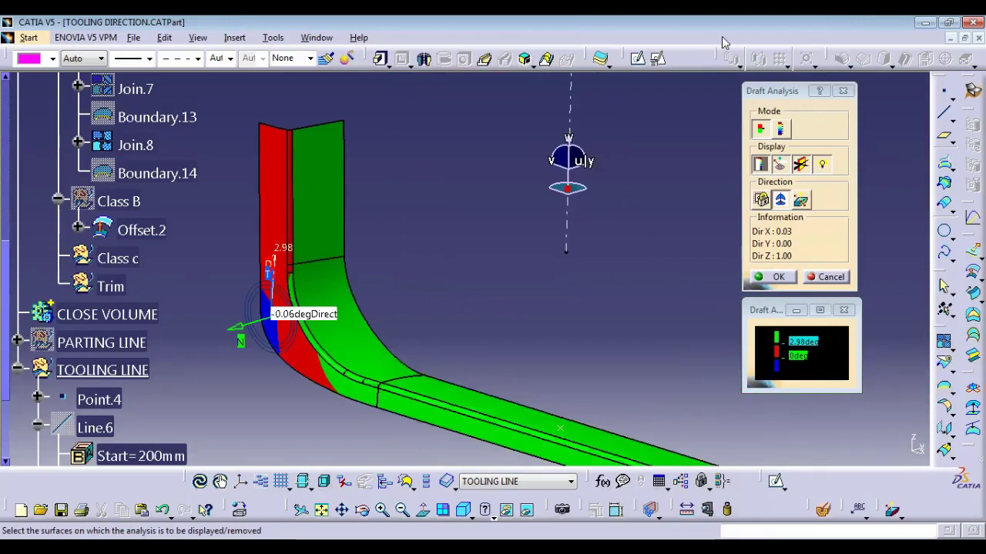
pyautogui.moveTo(455, 125)
pyautogui.mouseDown()
pyautogui.moveTo(472, 133)
pyautogui.moveTo(460, 160)
pyautogui.mouseUp()
pyautogui.moveTo(476, 110); pyautogui.dragTo(481, 108)
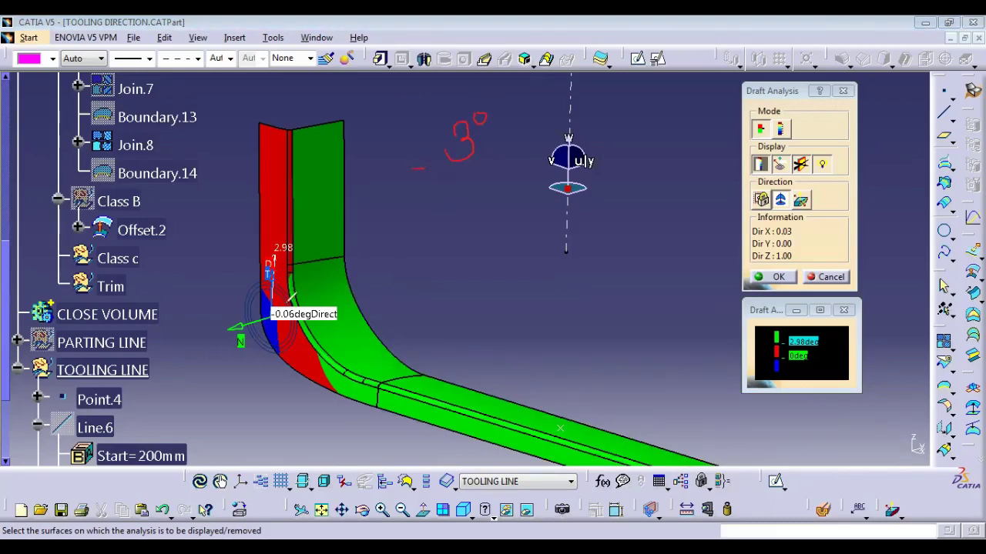
pyautogui.moveTo(442, 181); pyautogui.dragTo(436, 215)
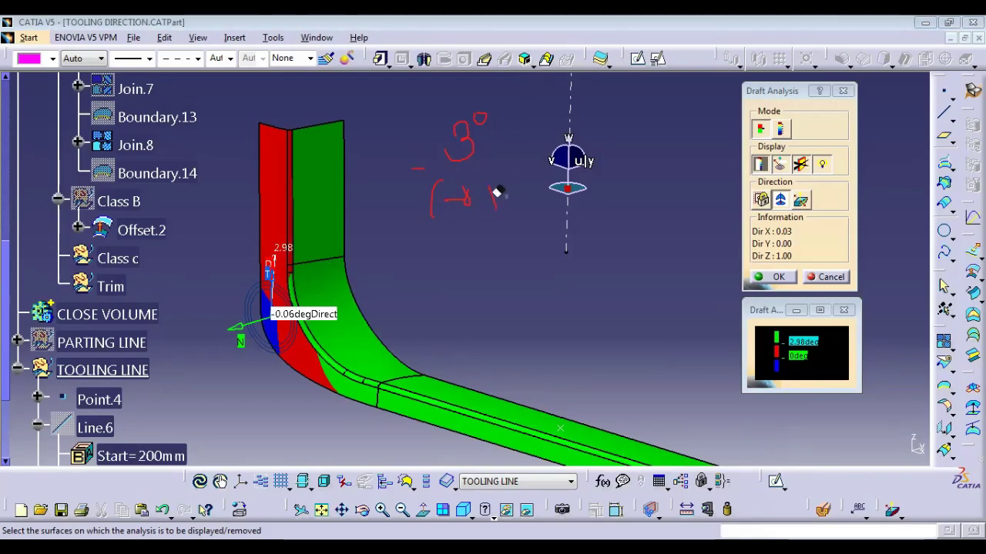
# Work out the required tooling angle in freehand notes beside the trim: 3° minus [-0.1], giving 3.1
pyautogui.moveTo(496, 194); pyautogui.dragTo(466, 200)
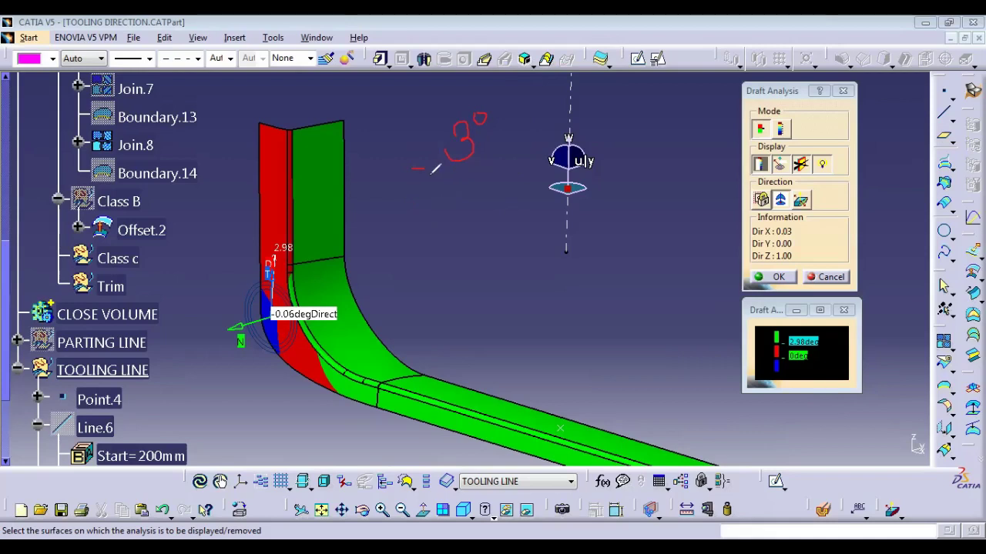
pyautogui.moveTo(429, 175)
pyautogui.mouseDown()
pyautogui.moveTo(428, 207)
pyautogui.moveTo(465, 185)
pyautogui.moveTo(493, 202)
pyautogui.mouseUp()
pyautogui.moveTo(380, 225); pyautogui.dragTo(585, 223)
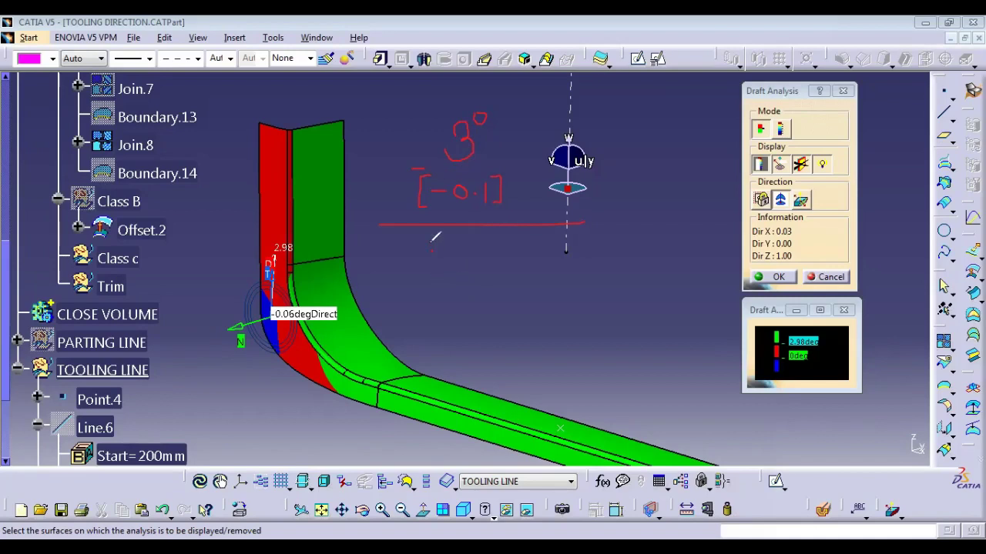
pyautogui.moveTo(432, 240); pyautogui.dragTo(422, 276)
pyautogui.moveTo(525, 223)
pyautogui.mouseDown()
pyautogui.moveTo(408, 308)
pyautogui.moveTo(393, 224)
pyautogui.mouseUp()
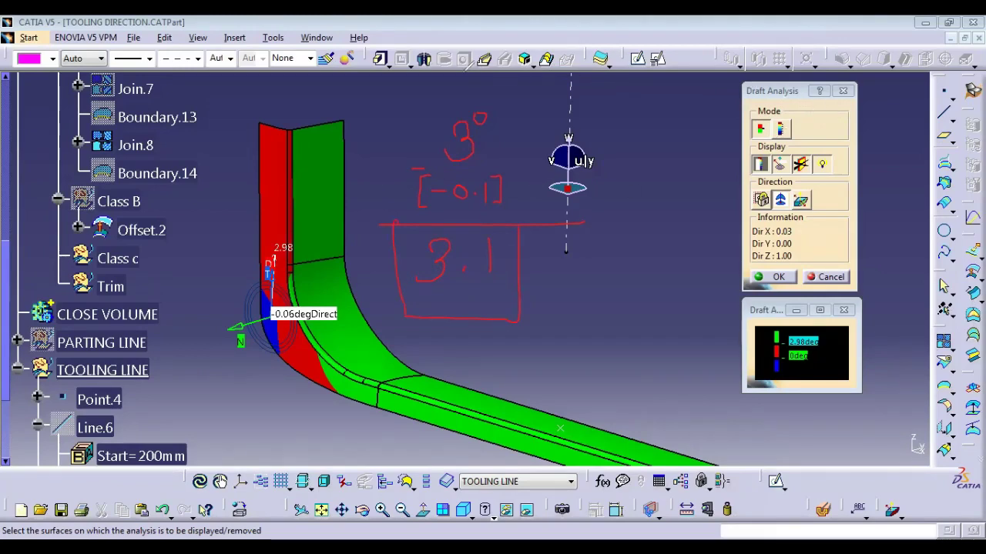
# Sketch candidate tilt directions beside the tooling line in an end-on view of the trim, and clear all freehand notes
pyautogui.moveTo(460, 267)
pyautogui.mouseDown(button='middle')
pyautogui.moveTo(369, 227)
pyautogui.moveTo(464, 225)
pyautogui.moveTo(280, 324)
pyautogui.moveTo(288, 308)
pyautogui.moveTo(347, 312)
pyautogui.moveTo(439, 361)
pyautogui.moveTo(452, 348)
pyautogui.moveTo(403, 380)
pyautogui.moveTo(607, 392)
pyautogui.mouseUp(button='middle')
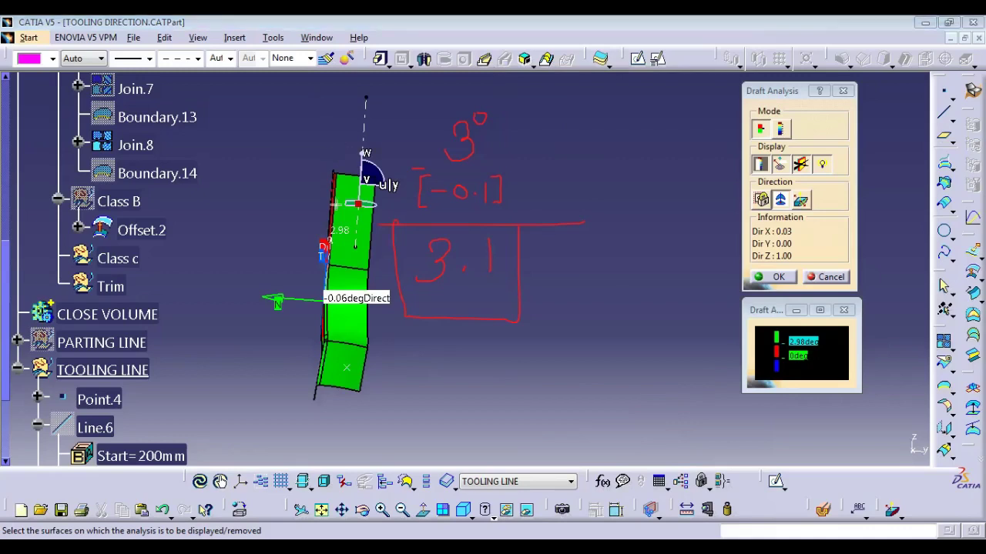
pyautogui.moveTo(318, 100); pyautogui.dragTo(351, 248)
pyautogui.moveTo(362, 137)
pyautogui.mouseDown()
pyautogui.moveTo(332, 143)
pyautogui.moveTo(349, 144)
pyautogui.mouseUp()
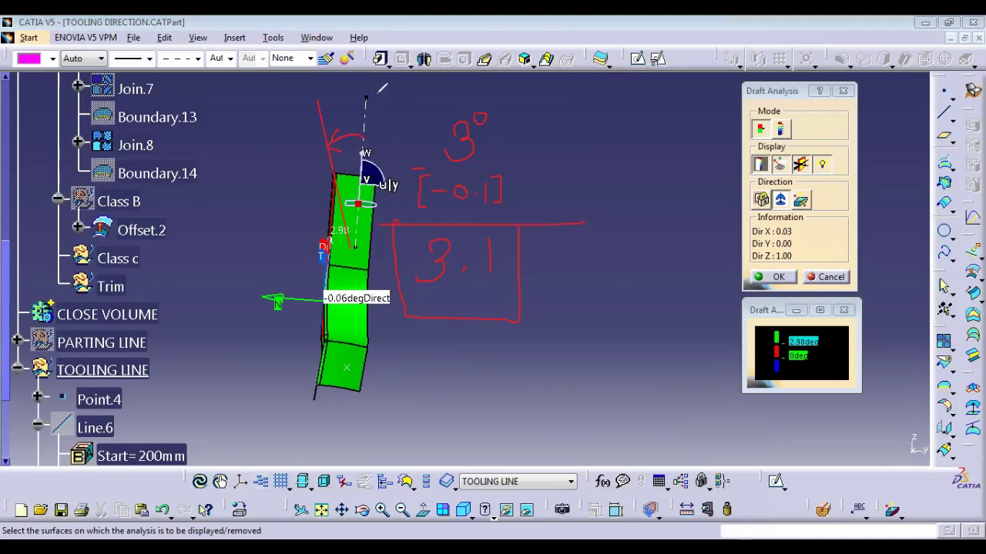
pyautogui.moveTo(377, 97); pyautogui.dragTo(356, 242)
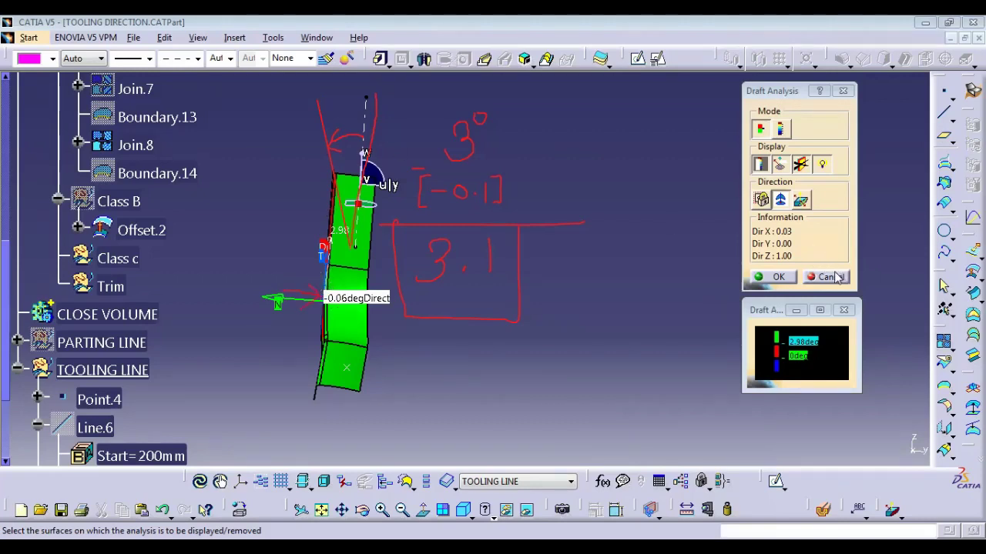
pyautogui.press('Escape')
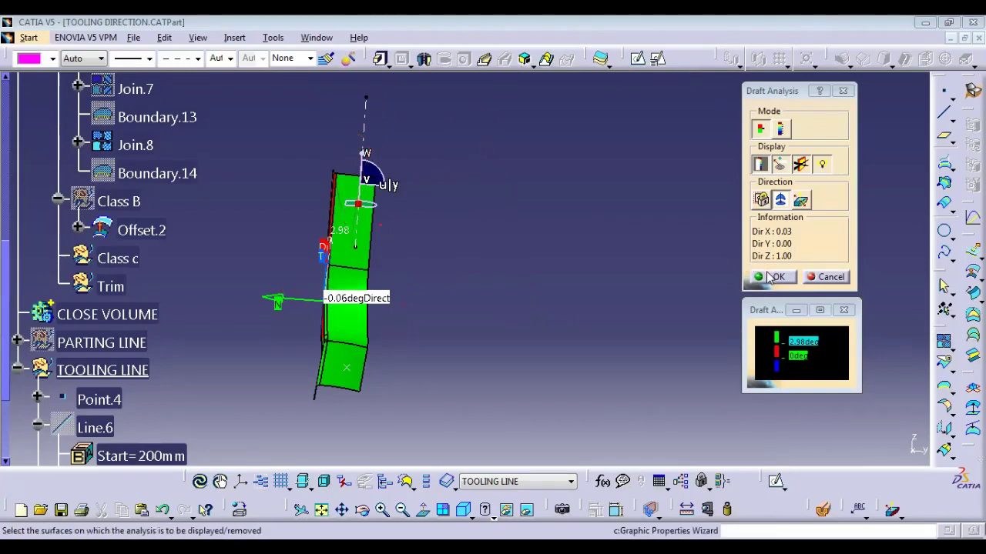
# Cancel the draft analysis and locate the angled tooling line in the specification tree
pyautogui.moveTo(447, 309); pyautogui.dragTo(523, 314, button='middle')
pyautogui.click(835, 277)
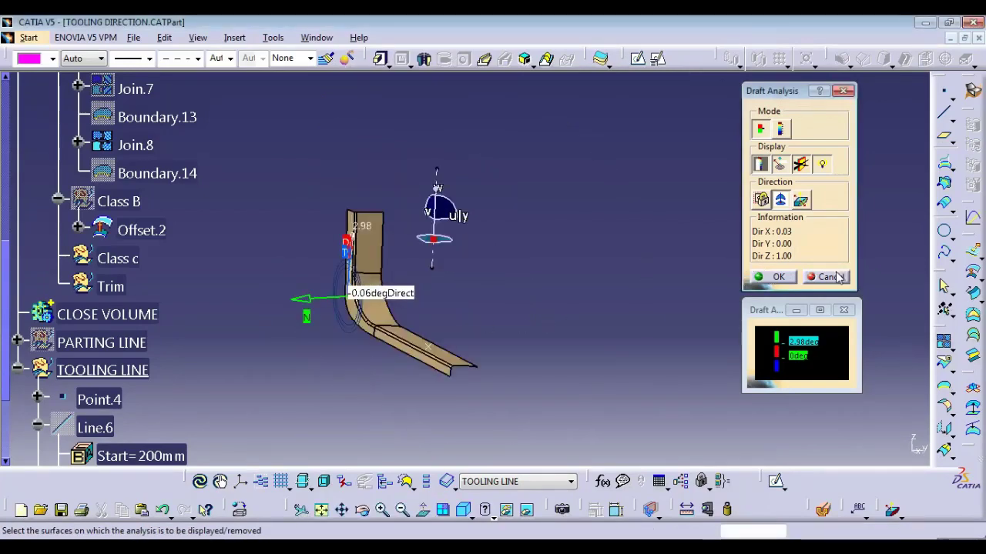
pyautogui.rightClick(501, 202)
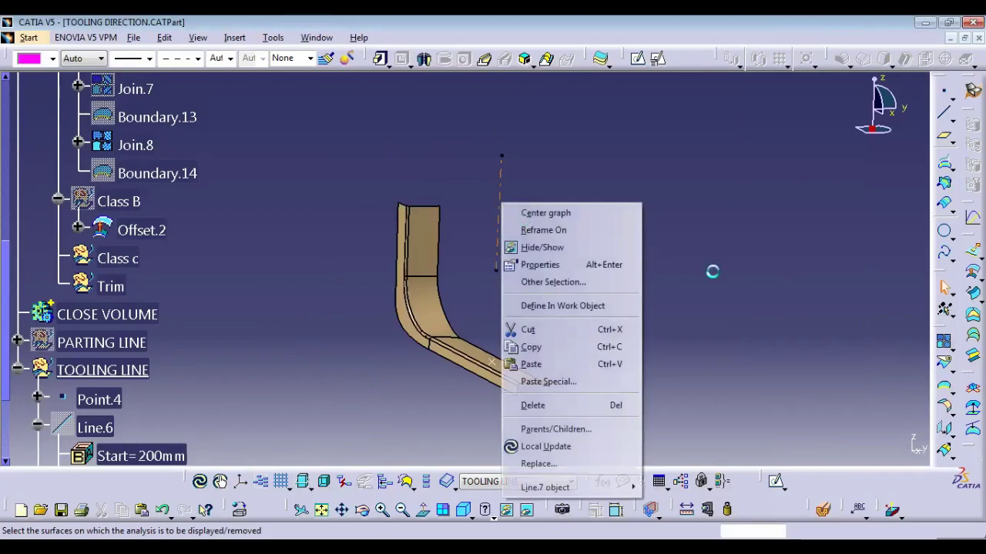
pyautogui.click(528, 212)
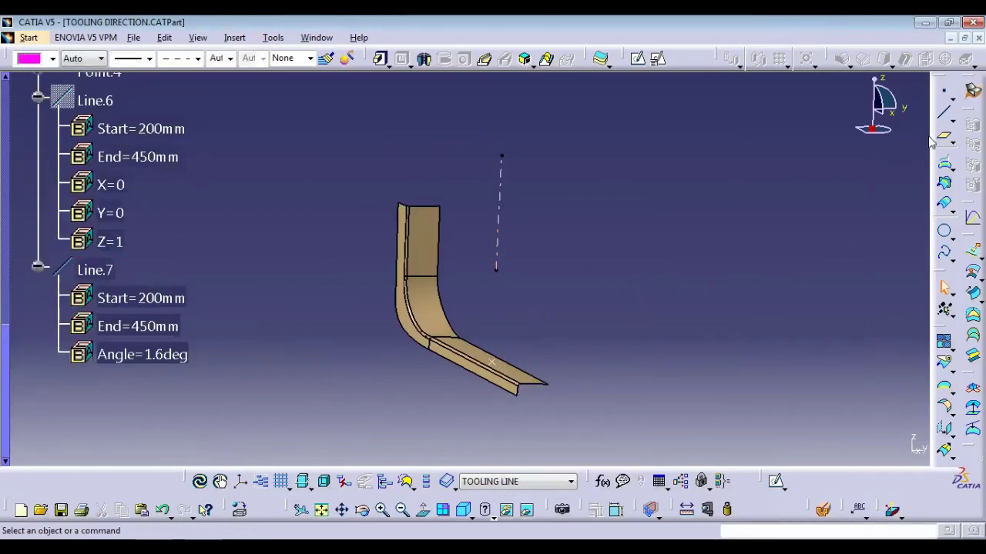
# Begin an Angle/Normal to curve line referenced to Line.7, through Point.4 and supported on the YZ plane
pyautogui.click(944, 114)
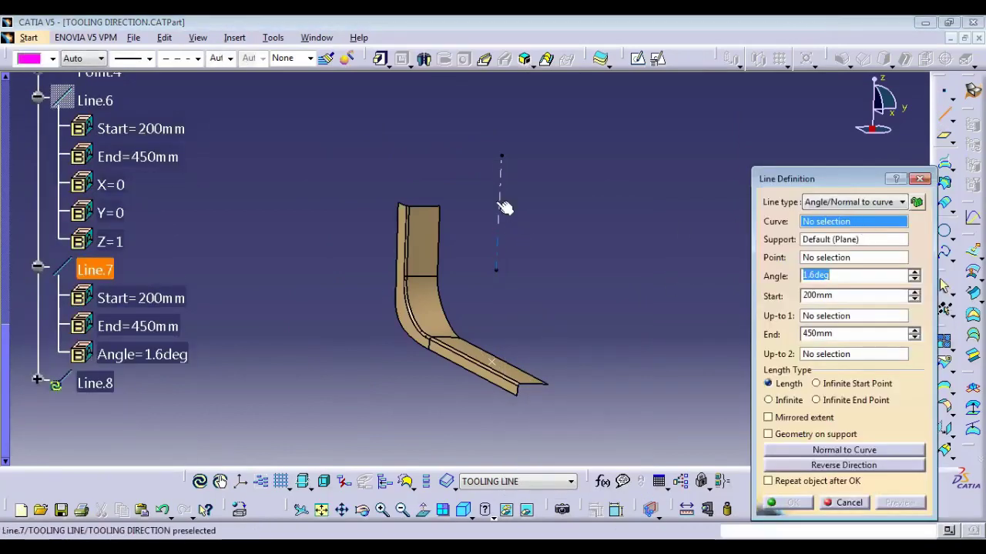
pyautogui.click(91, 274)
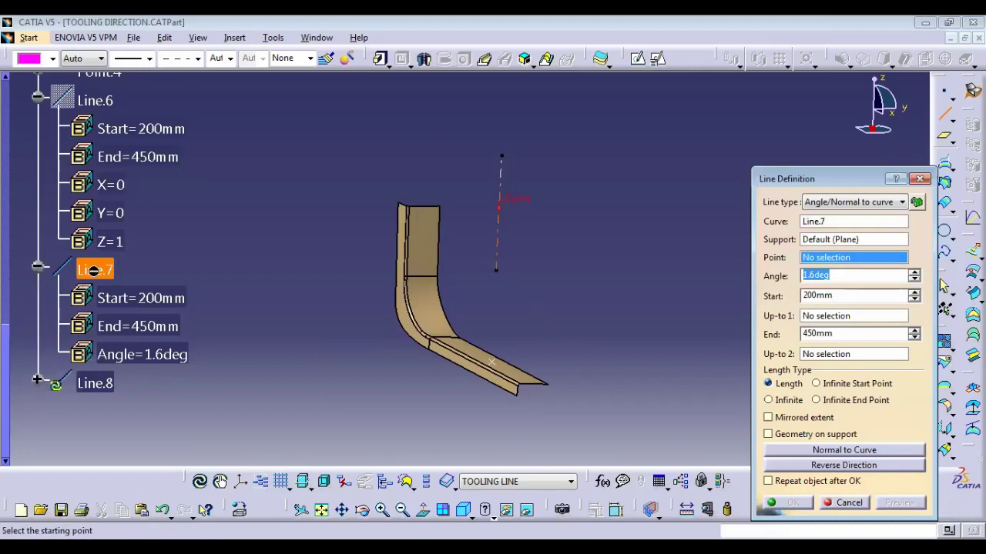
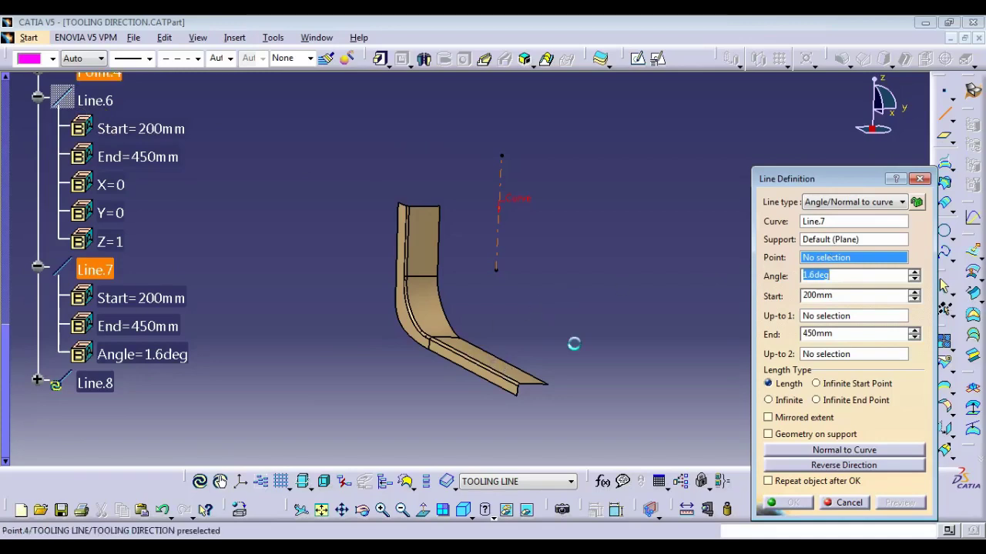
pyautogui.click(573, 344)
pyautogui.moveTo(519, 297); pyautogui.dragTo(446, 233, button='middle')
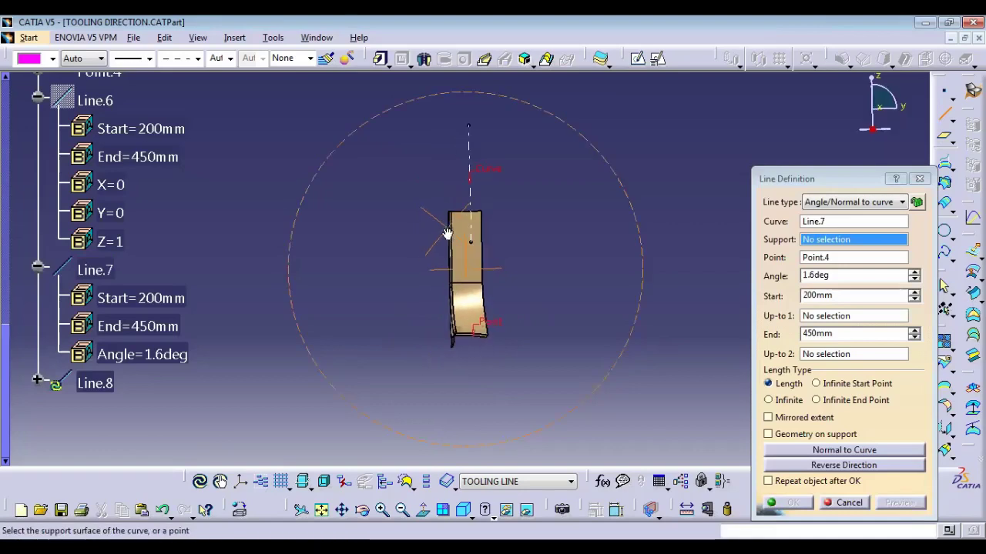
pyautogui.moveTo(631, 330); pyautogui.dragTo(627, 368, button='middle')
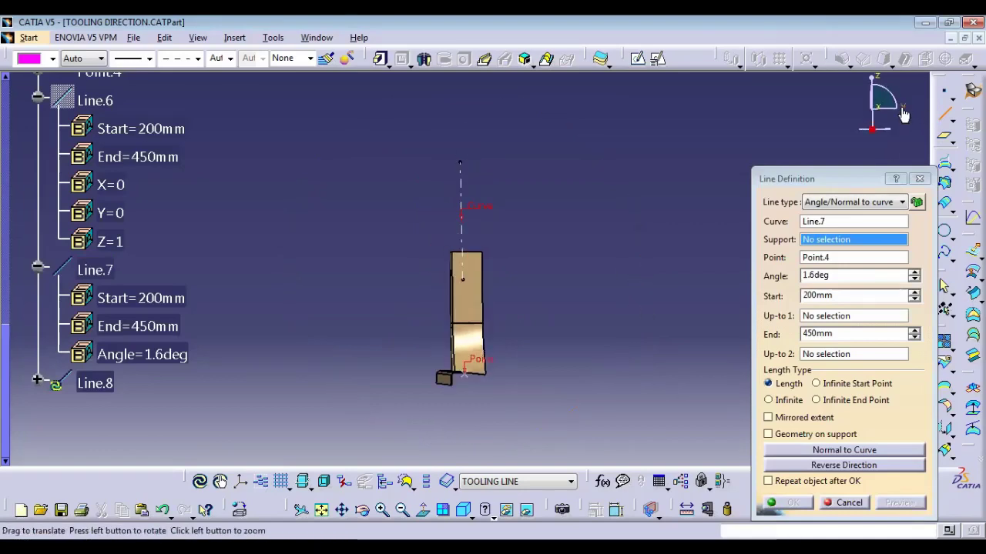
pyautogui.rightClick(844, 242)
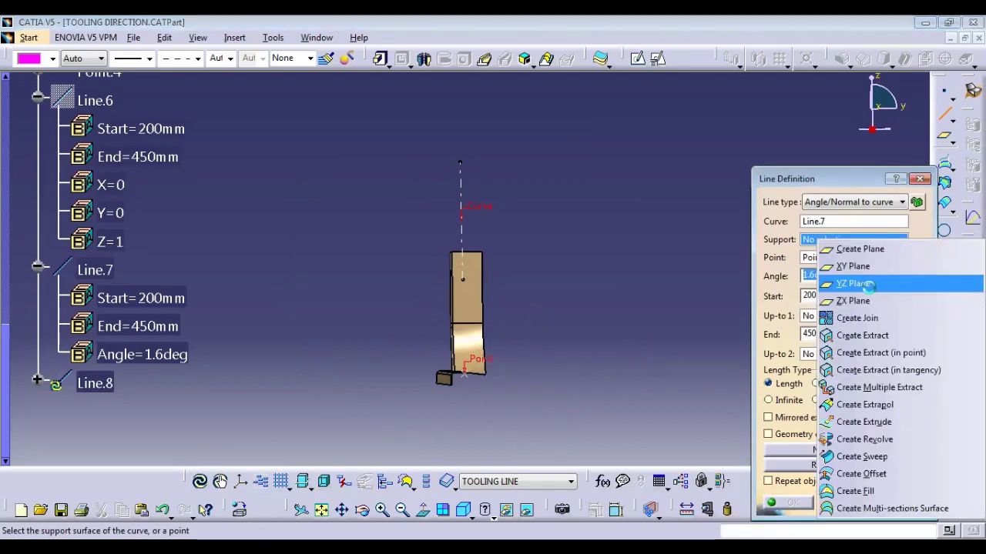
pyautogui.click(853, 284)
pyautogui.click(624, 329)
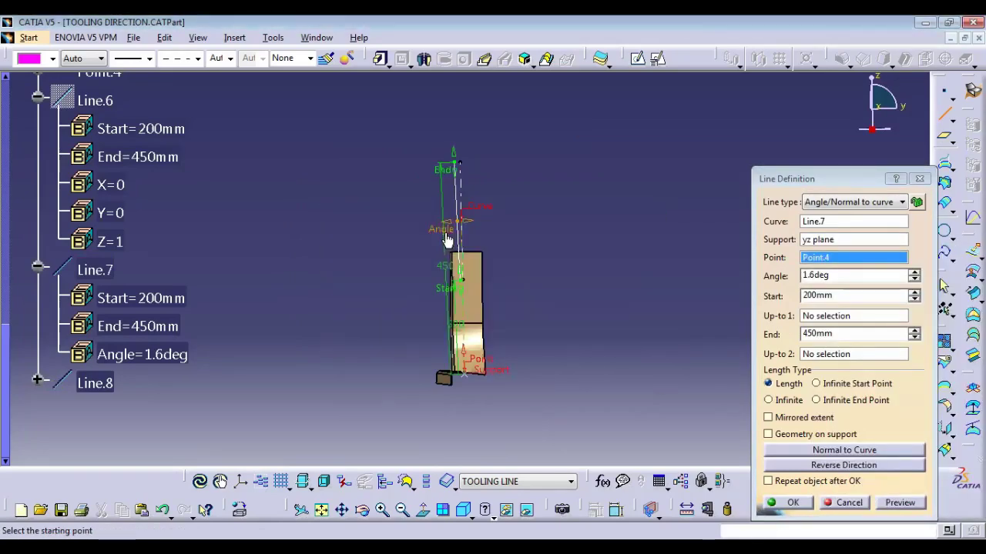
# Set the new line's angle to 3.1 deg and create it with a 200 mm start and a 450 mm end
pyautogui.doubleClick(856, 275)
pyautogui.write('3.1')
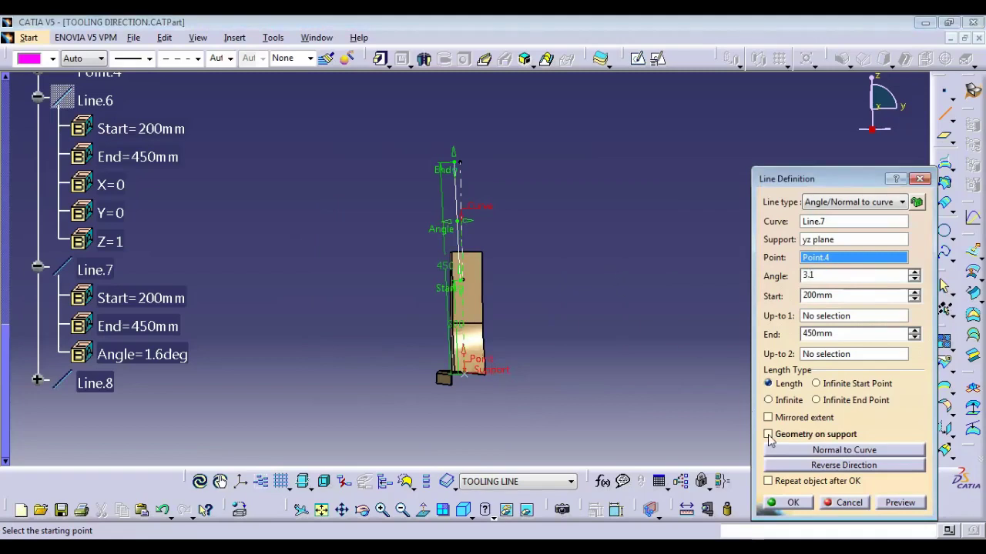
pyautogui.click(900, 503)
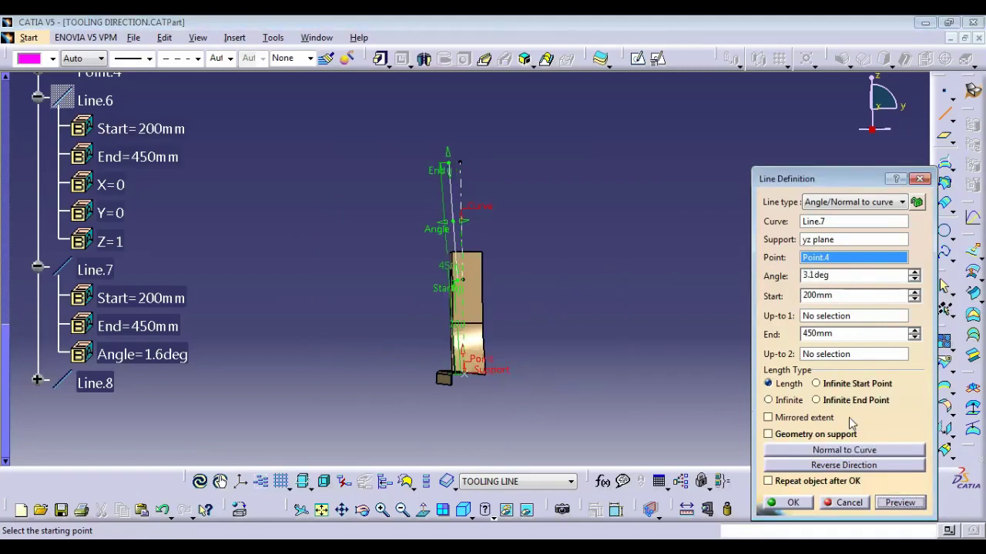
pyautogui.click(793, 503)
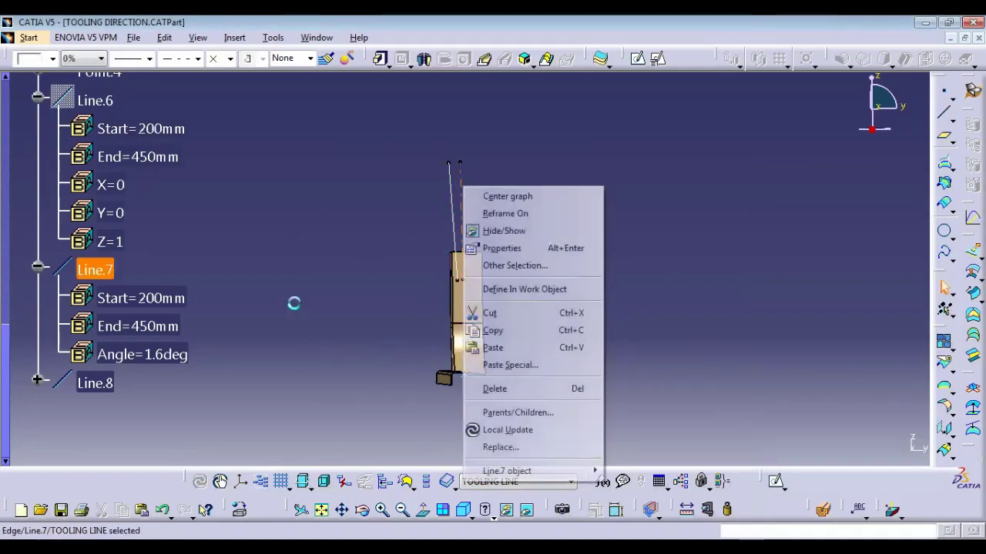
# Hide the previous 1.6 deg tooling line and give the new tooling line dash-dot line type 4
pyautogui.click(293, 301)
pyautogui.click(100, 383)
pyautogui.click(175, 63)
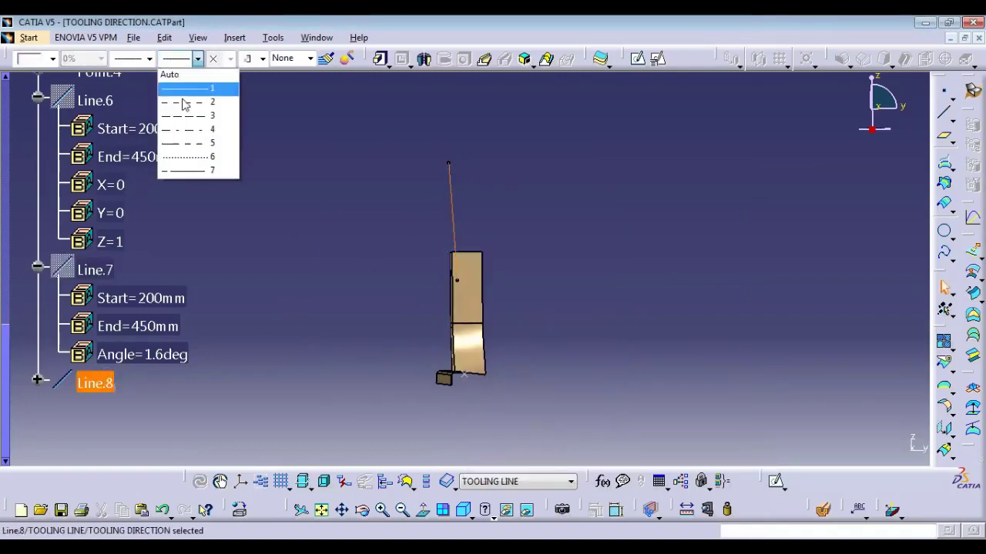
pyautogui.click(193, 130)
# Set the new tooling line's thickness to 0.7 mm and its colour to magenta
pyautogui.moveTo(370, 242); pyautogui.dragTo(414, 267, button='middle')
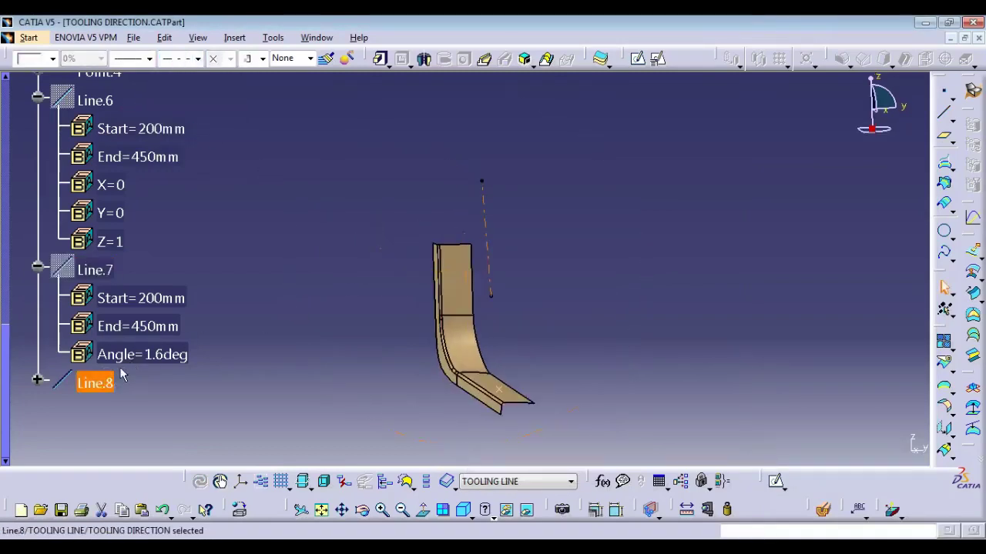
pyautogui.click(146, 59)
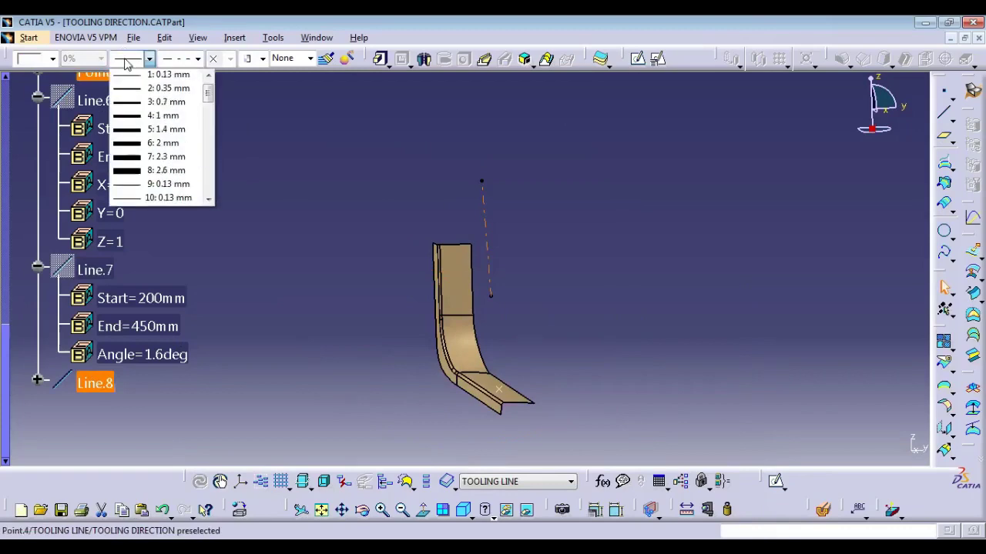
pyautogui.click(131, 101)
pyautogui.click(288, 235)
pyautogui.click(95, 384)
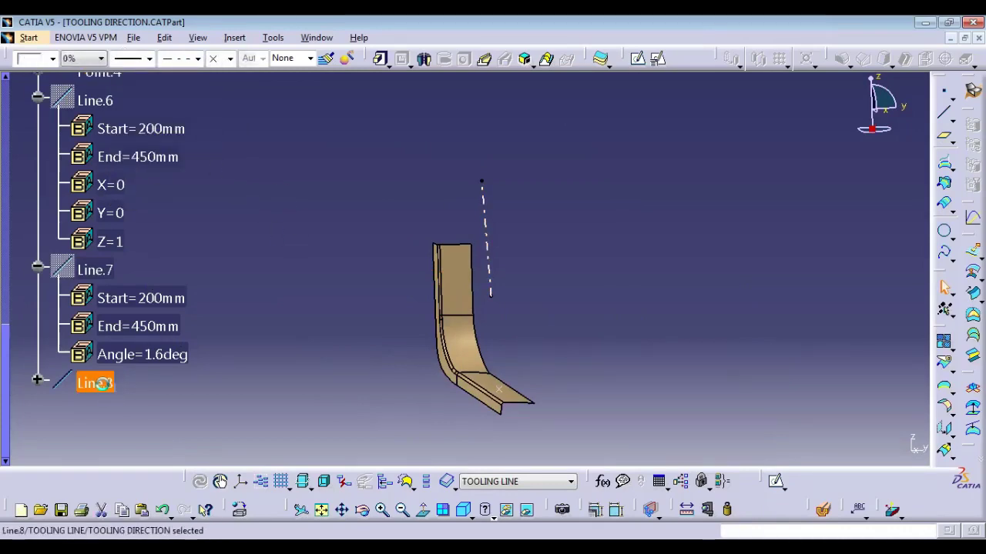
pyautogui.click(52, 59)
pyautogui.click(49, 233)
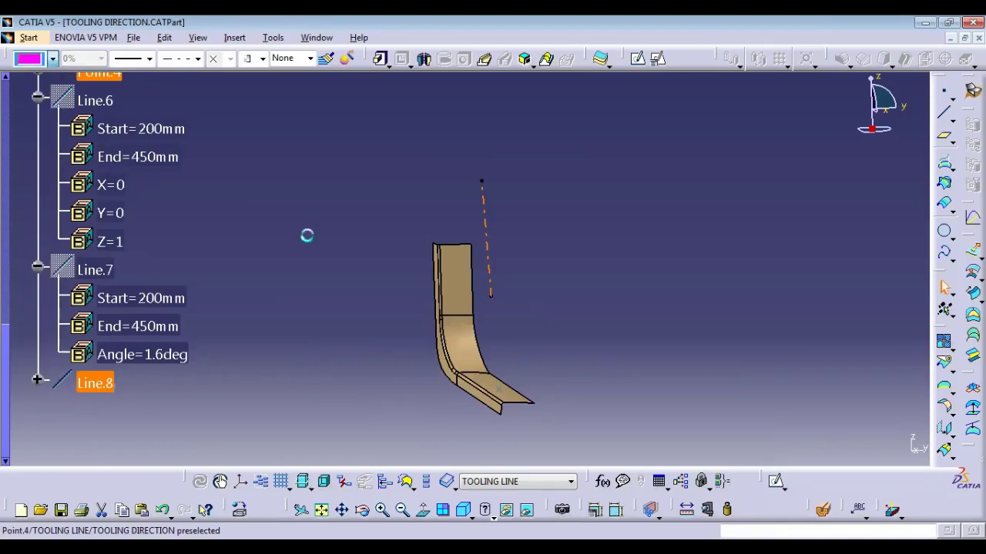
# Open Draft Analysis.2 under Free Form Analysis.1 for editing
pyautogui.moveTo(306, 234); pyautogui.dragTo(343, 317, button='middle')
pyautogui.moveTo(5, 425); pyautogui.dragTo(5, 116)
pyautogui.click(91, 91)
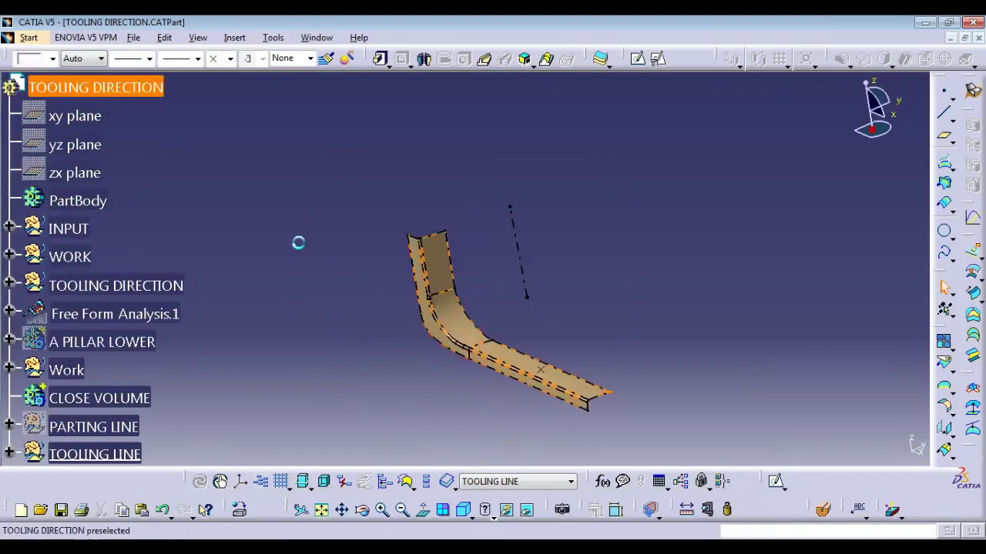
pyautogui.moveTo(428, 240); pyautogui.dragTo(418, 235, button='middle')
pyautogui.click(206, 338)
pyautogui.doubleClick(91, 310)
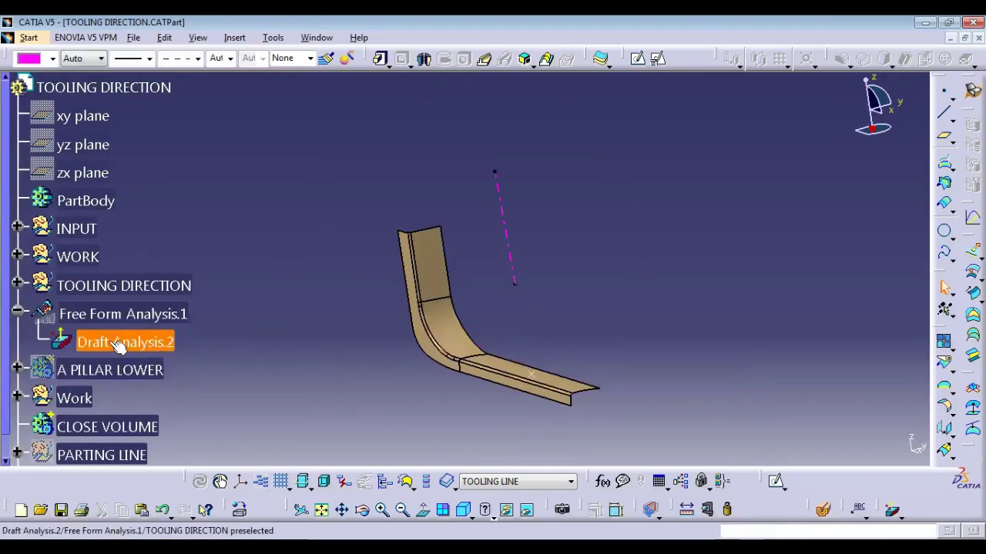
pyautogui.doubleClick(117, 345)
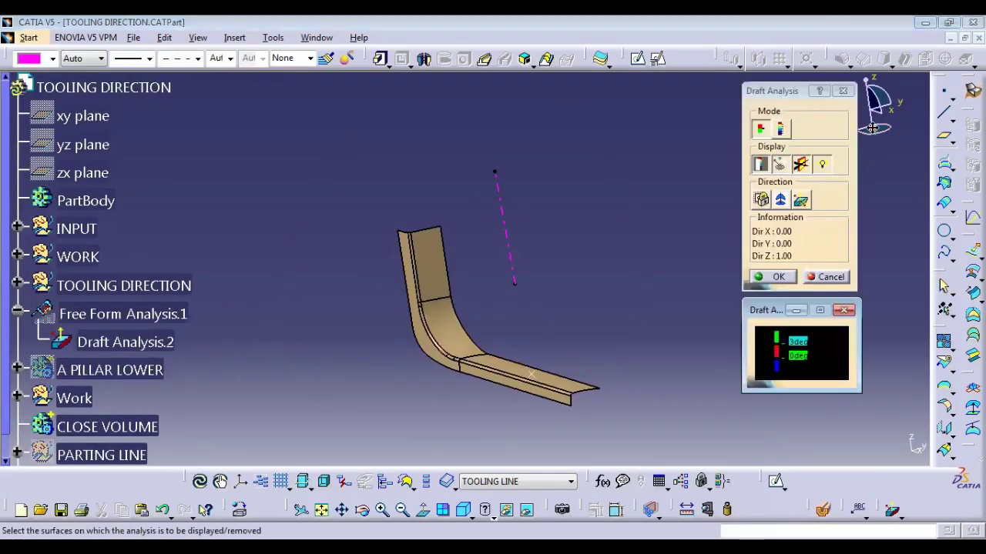
# Snap the compass onto the magenta tooling line and use it as the draft analysis direction
pyautogui.moveTo(563, 273); pyautogui.dragTo(508, 246)
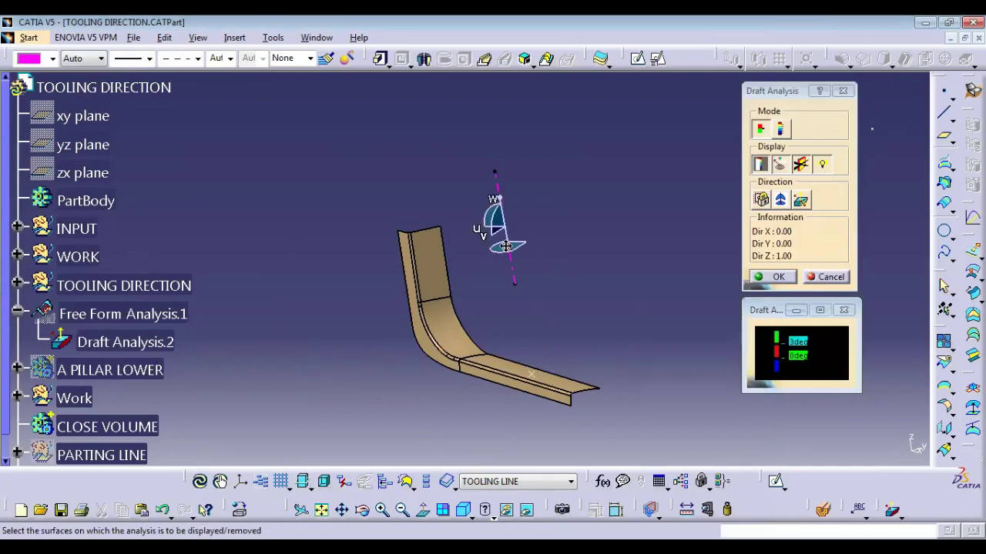
pyautogui.click(781, 200)
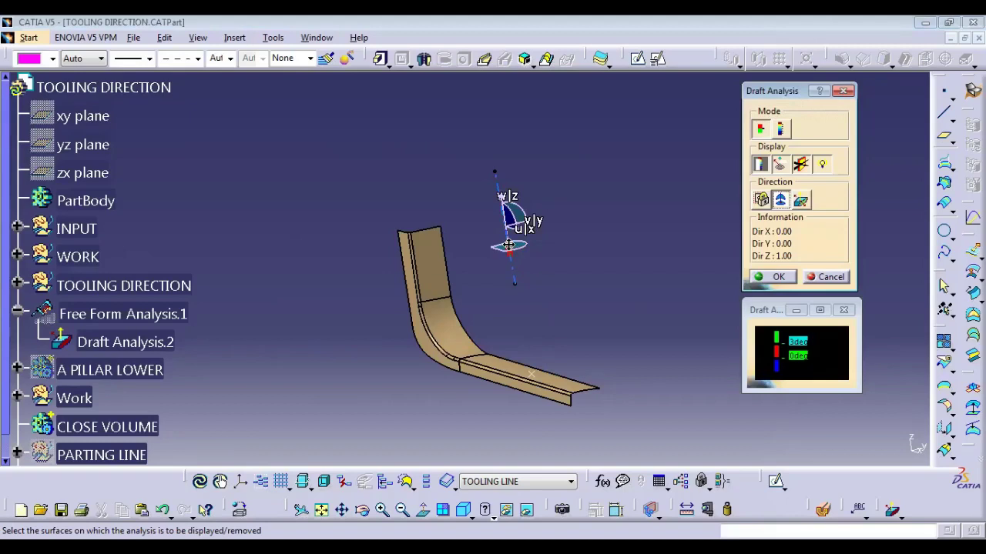
pyautogui.moveTo(508, 246); pyautogui.dragTo(507, 236)
pyautogui.moveTo(462, 244); pyautogui.dragTo(464, 325, button='middle')
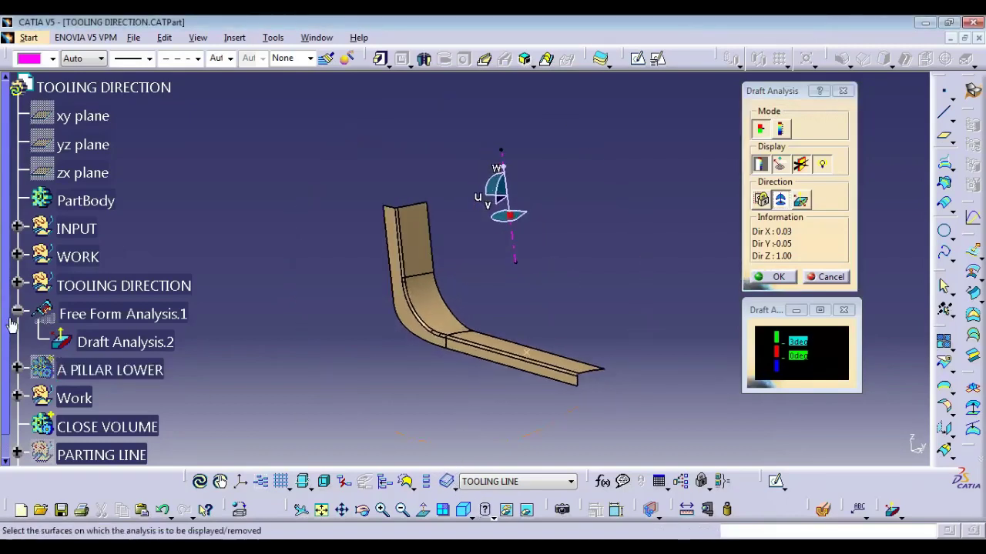
# Display the draft analysis on the Class A surface and turn on running-point readings to check the upright section's outer flange
pyautogui.scroll(-1, 9, 299)
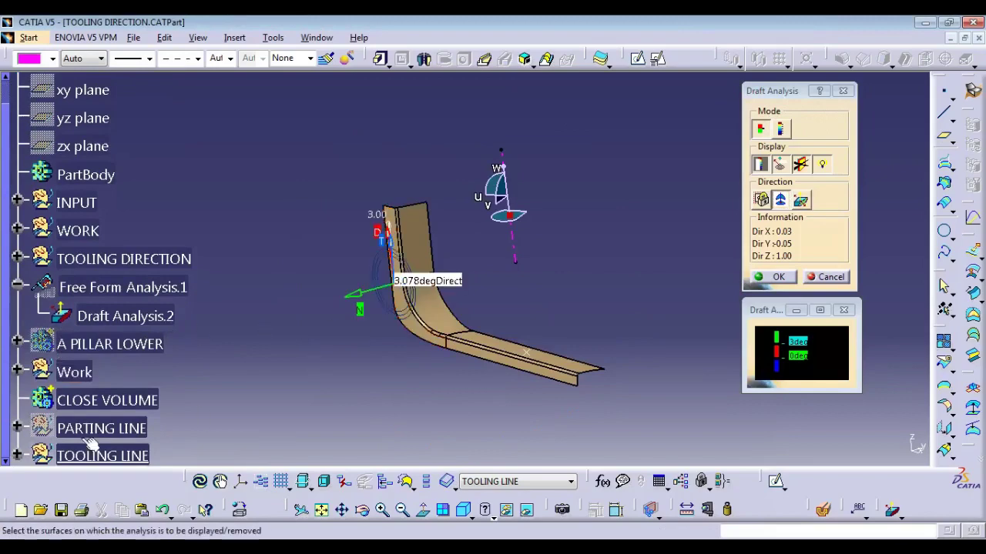
pyautogui.click(17, 370)
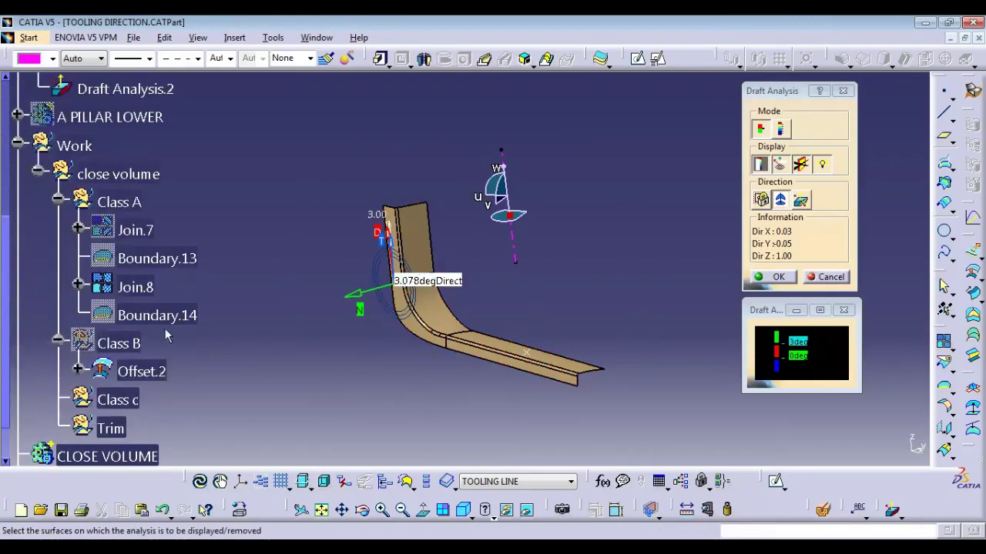
pyautogui.moveTo(392, 217); pyautogui.dragTo(601, 216, button='middle')
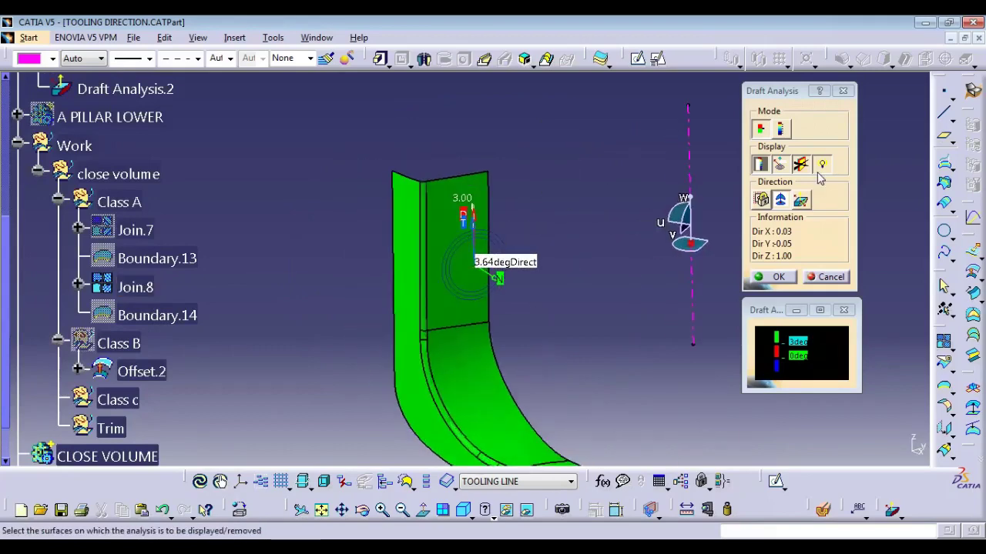
pyautogui.click(780, 164)
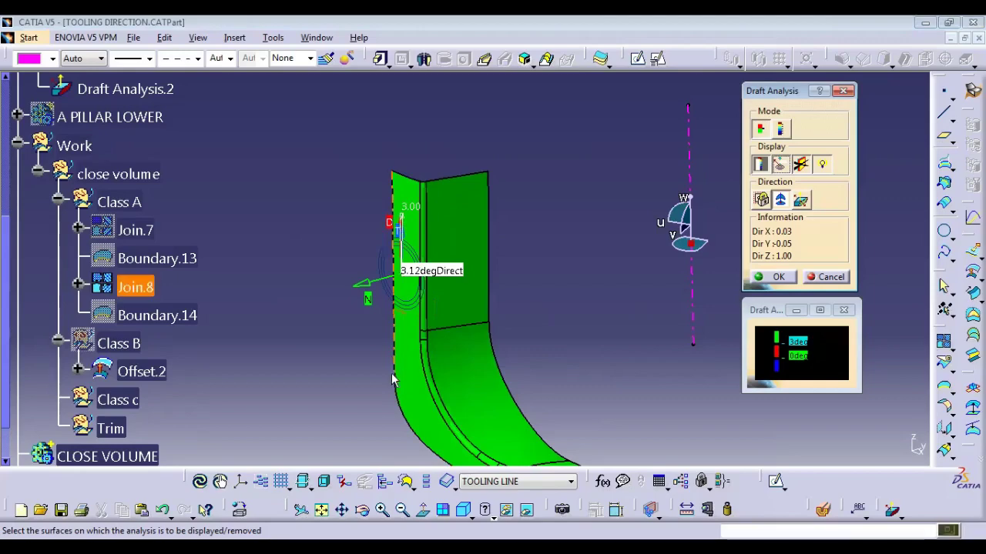
# Check the running-point draft readings along the Class A surface's lower section and curved corner
pyautogui.moveTo(395, 379); pyautogui.dragTo(387, 249, button='middle')
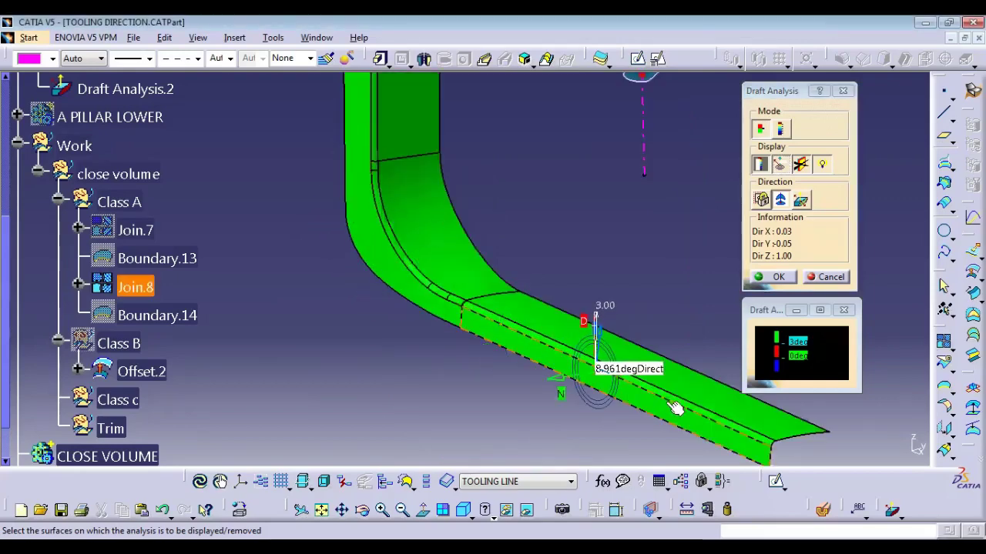
pyautogui.moveTo(439, 225); pyautogui.dragTo(481, 375, button='middle')
pyautogui.moveTo(454, 264); pyautogui.dragTo(387, 265, button='middle')
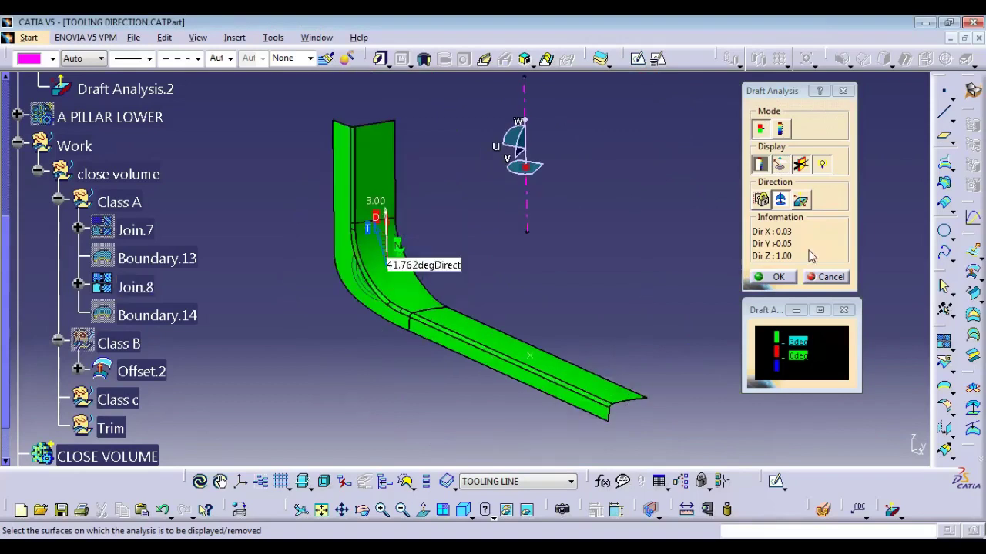
# Reverse the draft analysis direction to compare the opposite side, restore the original direction, and close the draft analysis
pyautogui.click(801, 200)
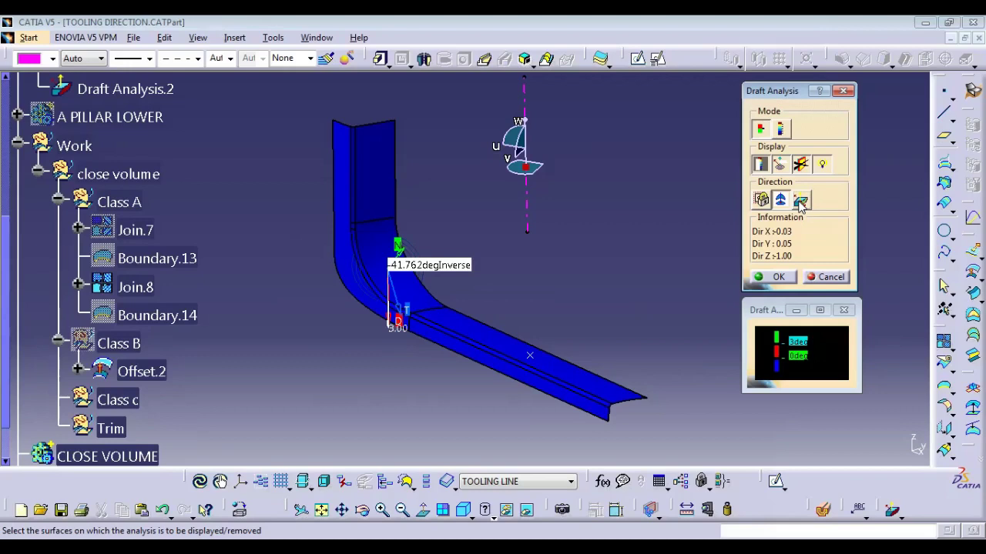
pyautogui.click(801, 201)
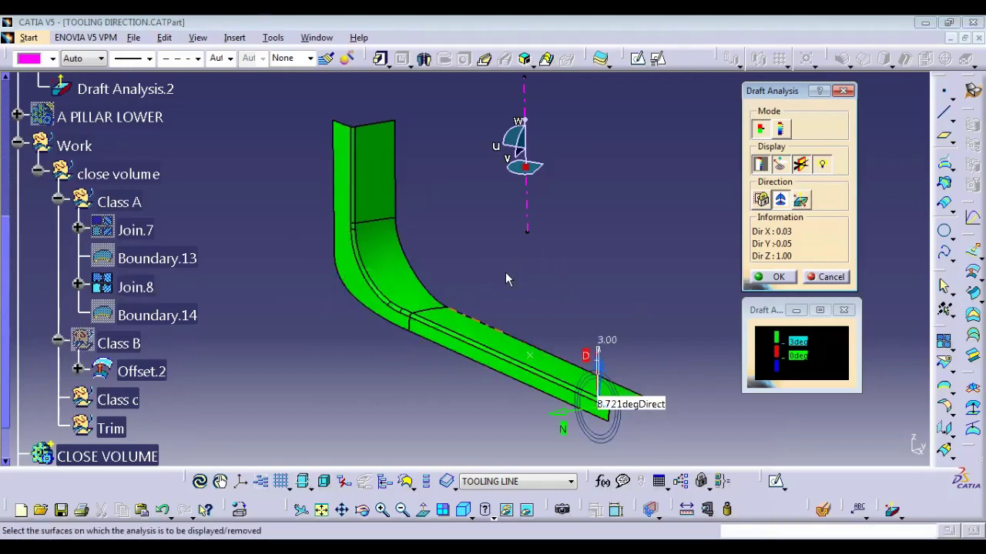
pyautogui.moveTo(505, 273); pyautogui.dragTo(553, 370, button='middle')
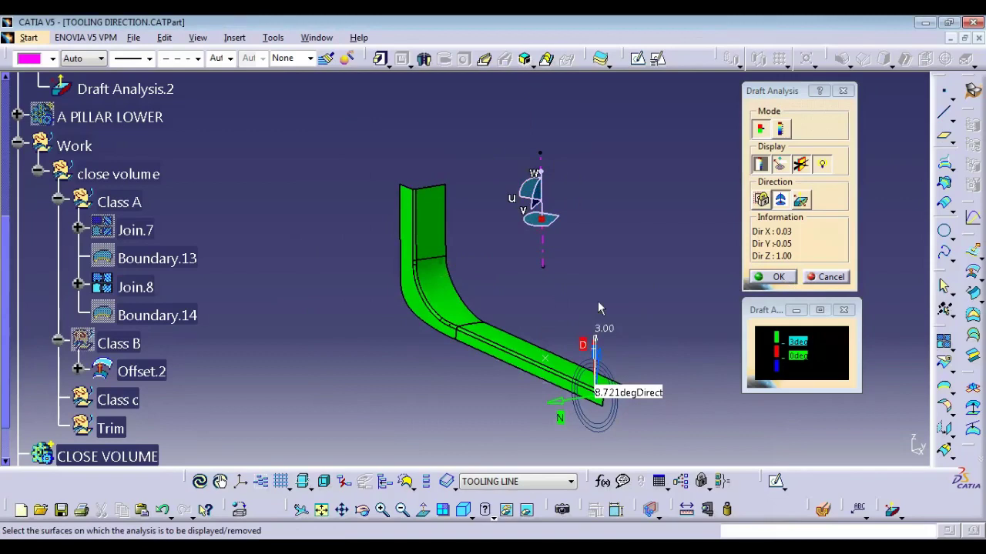
pyautogui.press('Escape')
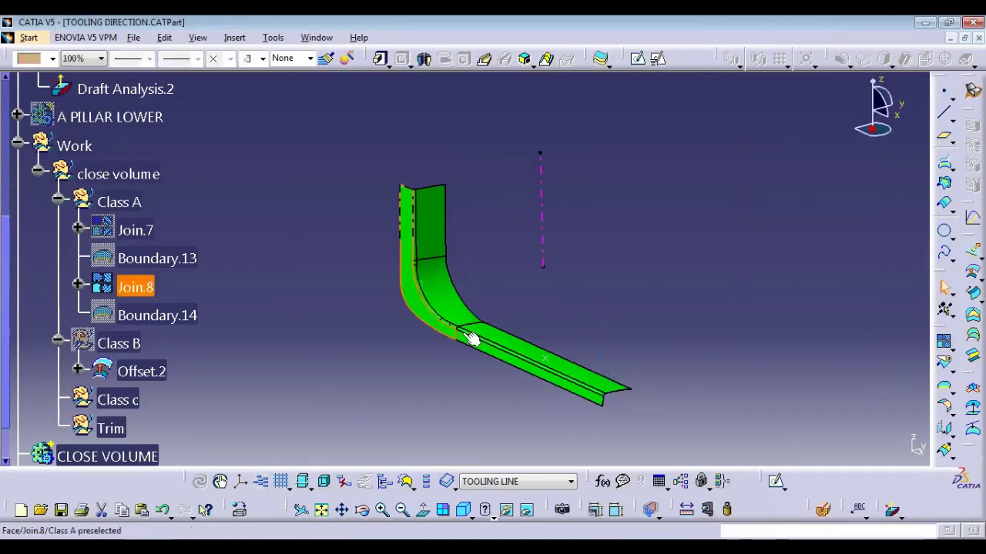
pyautogui.click(494, 338)
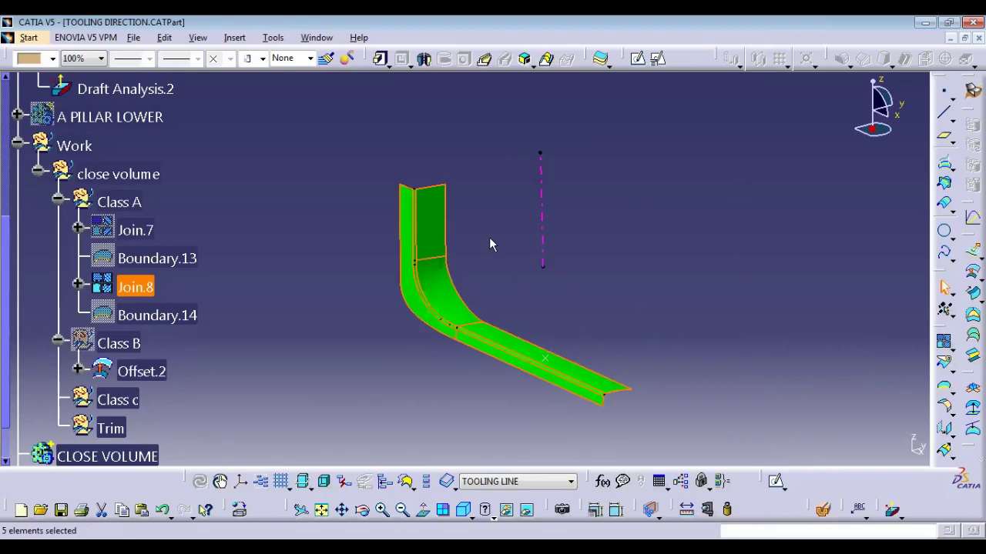
pyautogui.click(608, 466)
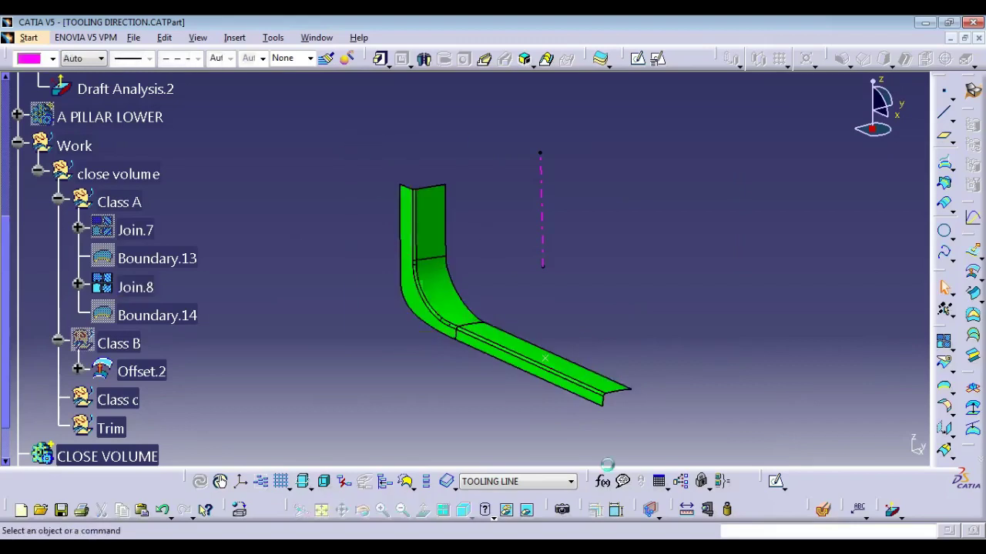
pyautogui.moveTo(713, 457); pyautogui.dragTo(352, 130)
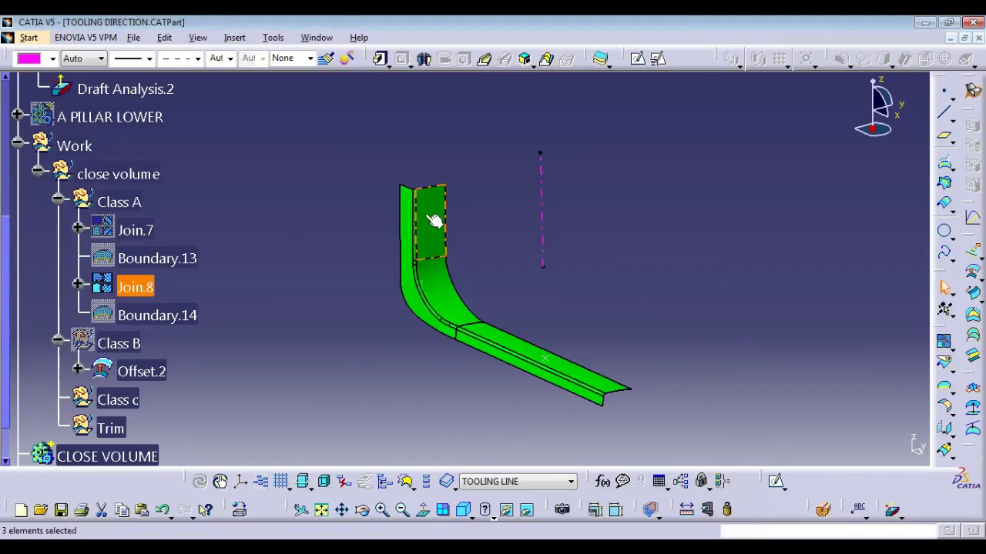
pyautogui.click(547, 169)
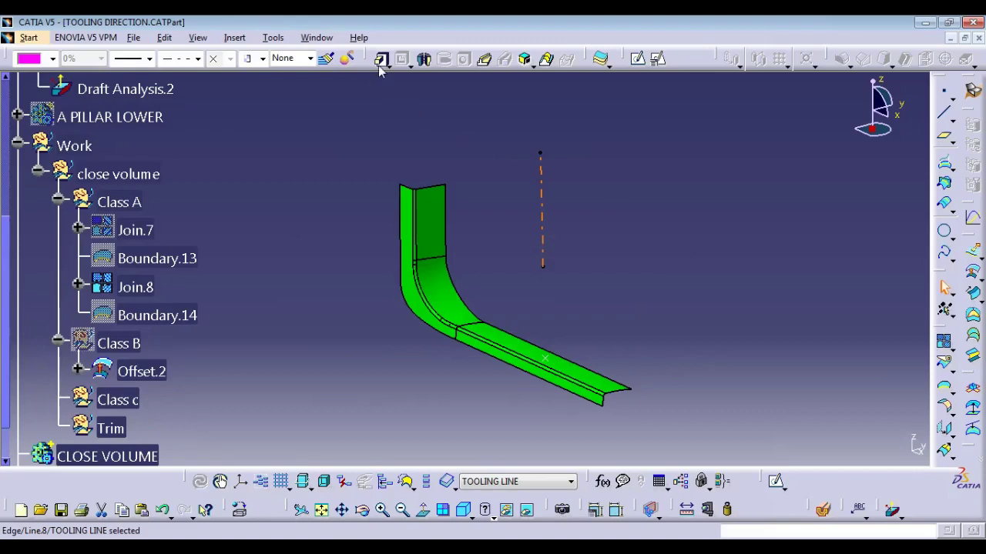
pyautogui.moveTo(489, 157); pyautogui.dragTo(459, 216)
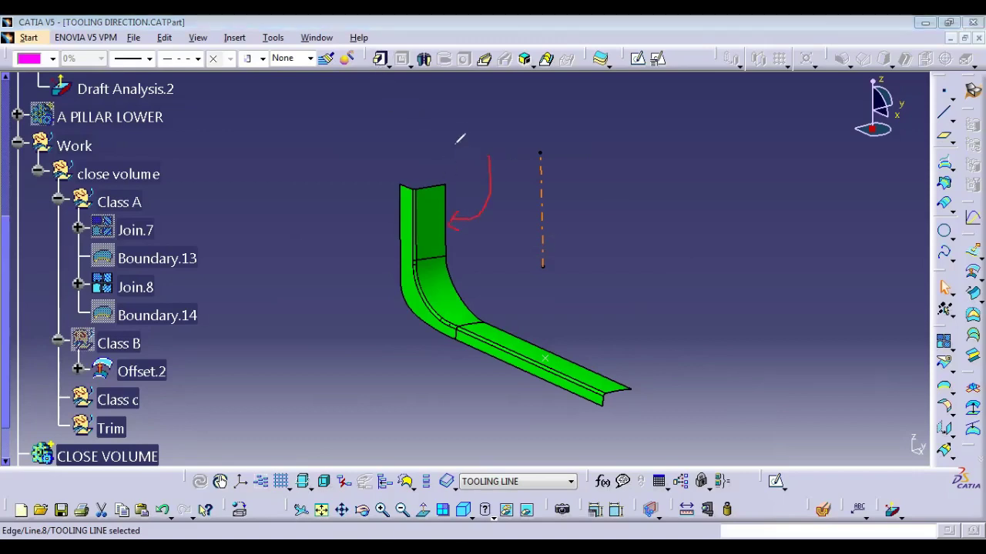
pyautogui.moveTo(445, 115)
pyautogui.mouseDown()
pyautogui.moveTo(450, 152)
pyautogui.moveTo(463, 131)
pyautogui.mouseUp()
pyautogui.moveTo(653, 137)
pyautogui.mouseDown()
pyautogui.moveTo(567, 210)
pyautogui.moveTo(584, 218)
pyautogui.mouseUp()
pyautogui.moveTo(678, 113); pyautogui.dragTo(678, 154)
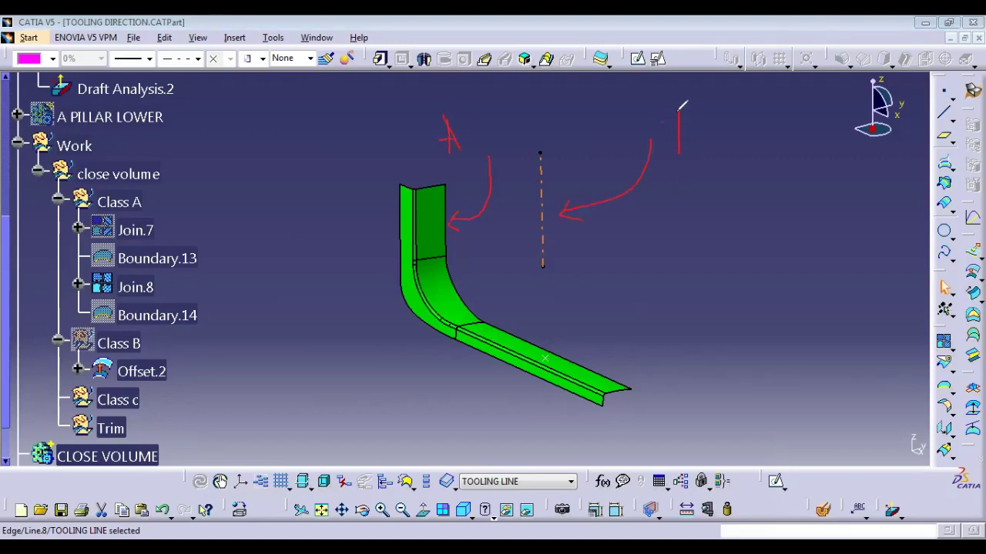
pyautogui.moveTo(661, 120)
pyautogui.mouseDown()
pyautogui.moveTo(691, 110)
pyautogui.moveTo(752, 145)
pyautogui.mouseUp()
pyautogui.click(697, 146)
pyautogui.moveTo(471, 109)
pyautogui.mouseDown()
pyautogui.moveTo(455, 154)
pyautogui.moveTo(479, 108)
pyautogui.mouseUp()
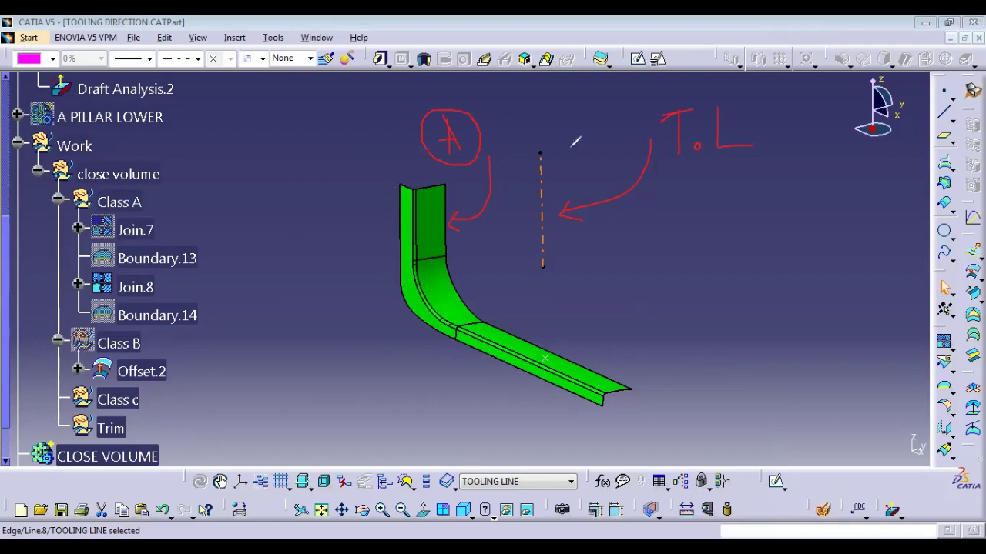
pyautogui.moveTo(361, 125)
pyautogui.mouseDown()
pyautogui.moveTo(362, 160)
pyautogui.moveTo(362, 110)
pyautogui.moveTo(371, 116)
pyautogui.mouseUp()
pyautogui.moveTo(377, 282); pyautogui.dragTo(351, 285)
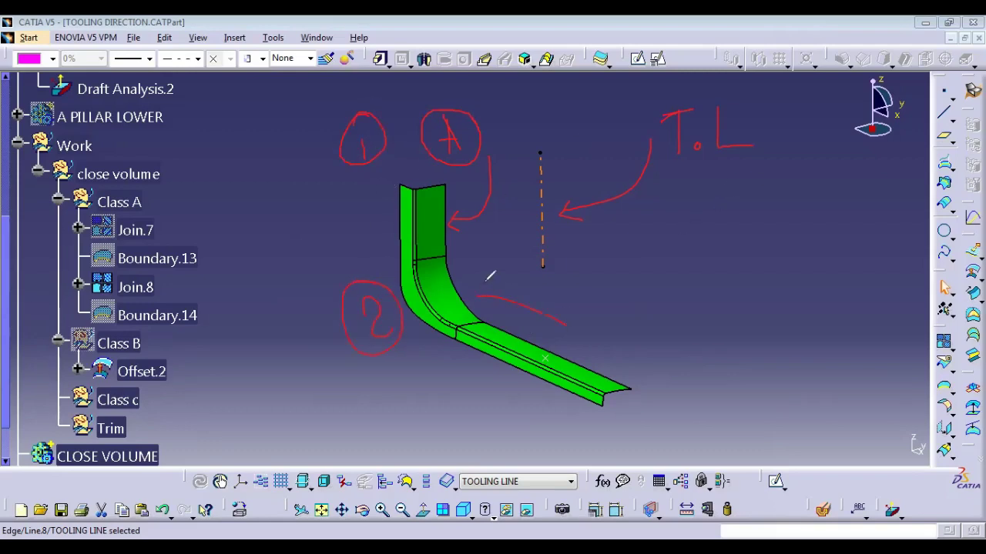
pyautogui.click(713, 311)
pyautogui.moveTo(661, 287)
pyautogui.mouseDown()
pyautogui.moveTo(700, 282)
pyautogui.moveTo(750, 307)
pyautogui.mouseUp()
pyautogui.moveTo(751, 259)
pyautogui.mouseDown()
pyautogui.moveTo(726, 342)
pyautogui.moveTo(753, 264)
pyautogui.mouseUp()
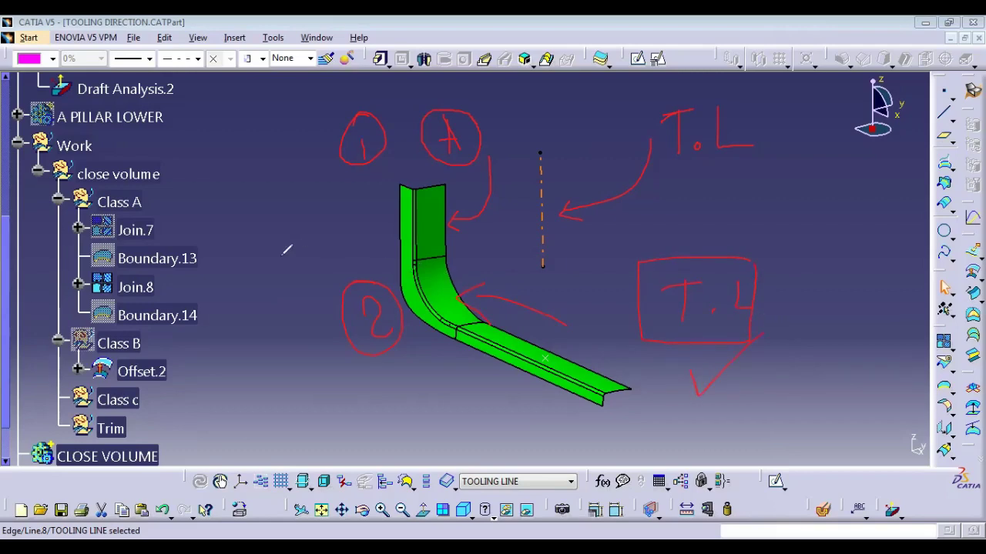
pyautogui.moveTo(282, 257)
pyautogui.mouseDown()
pyautogui.moveTo(380, 219)
pyautogui.moveTo(371, 297)
pyautogui.mouseUp()
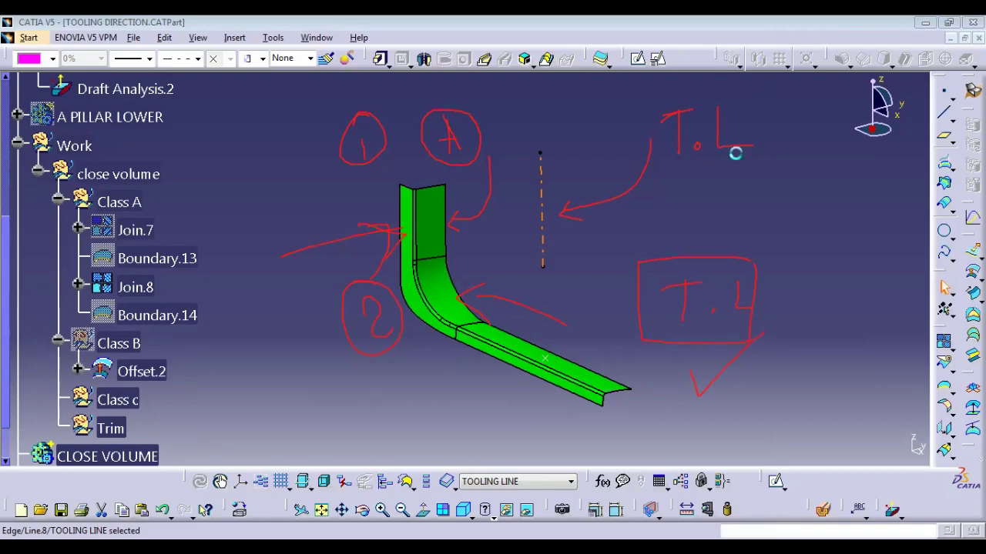
pyautogui.click(528, 197)
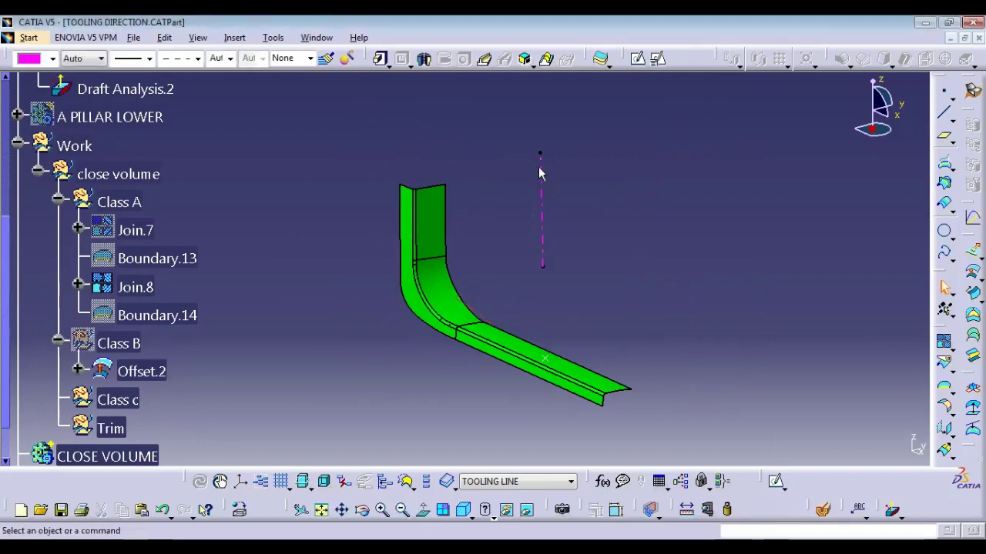
# Examine the magenta tooling line and its line definition alongside the Class A surface
pyautogui.click(541, 167)
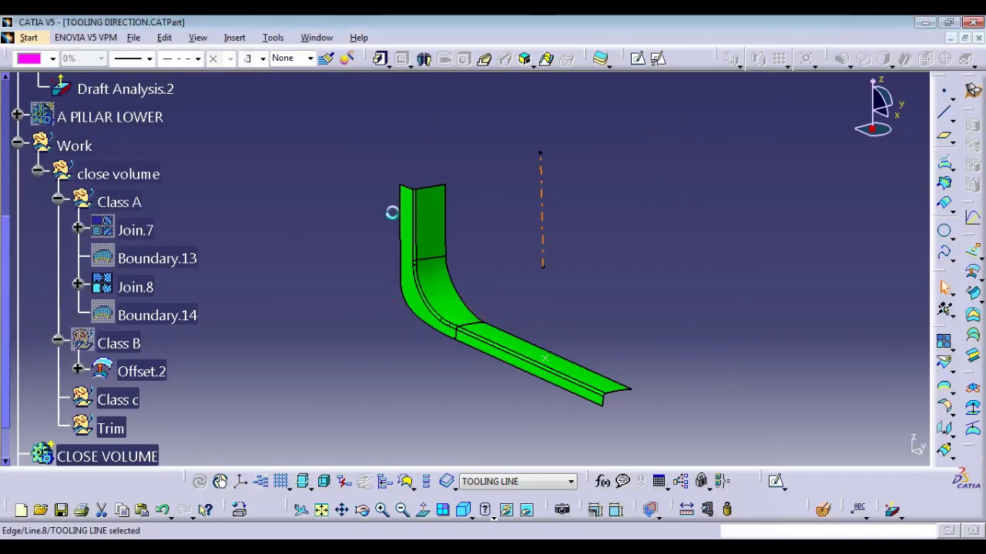
pyautogui.moveTo(366, 156); pyautogui.dragTo(688, 416)
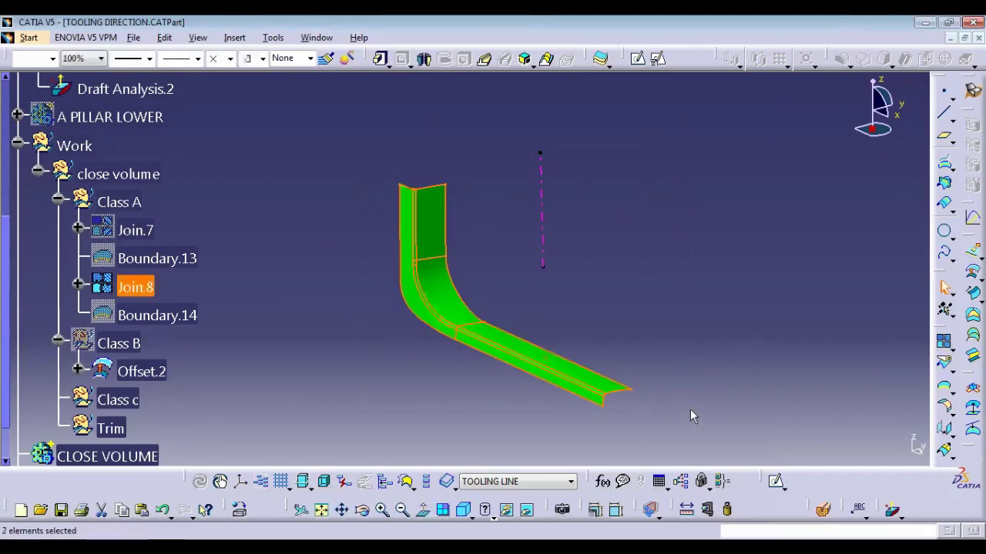
pyautogui.click(702, 337)
pyautogui.click(552, 211)
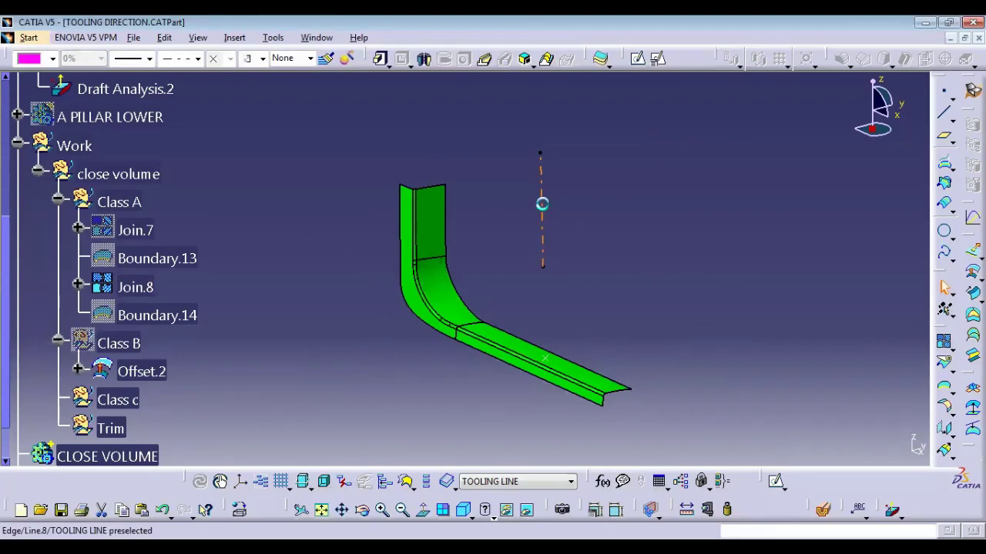
pyautogui.doubleClick(549, 209)
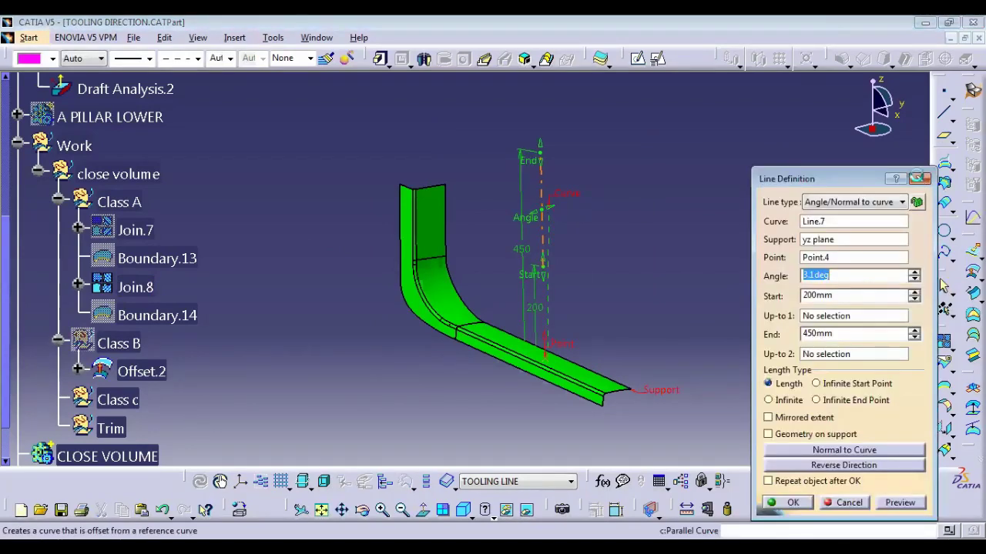
pyautogui.click(921, 179)
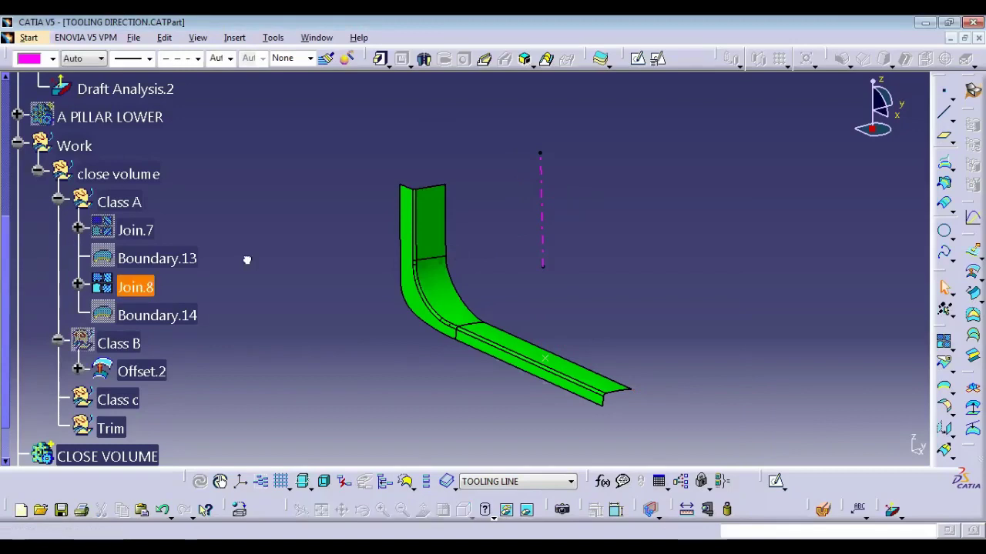
pyautogui.click(545, 197)
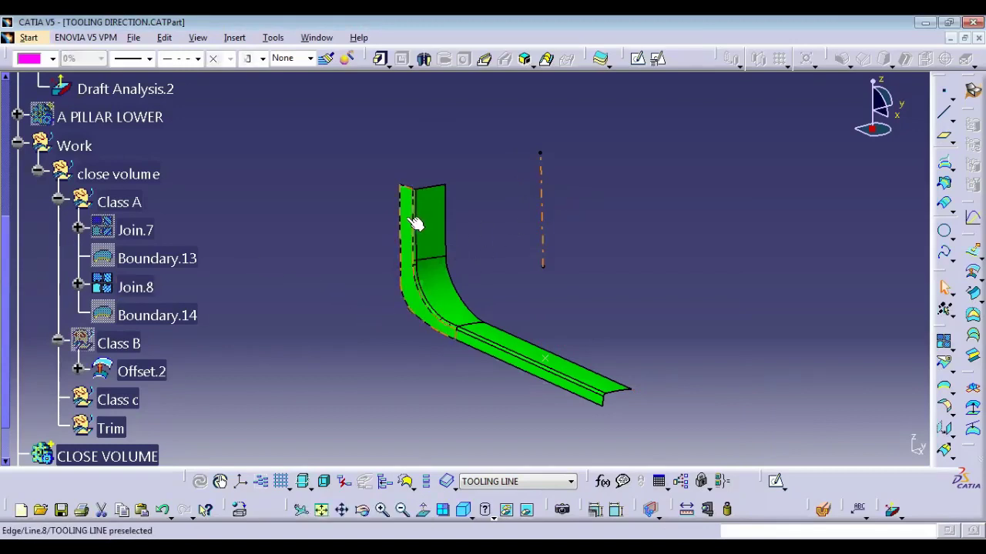
pyautogui.click(316, 357)
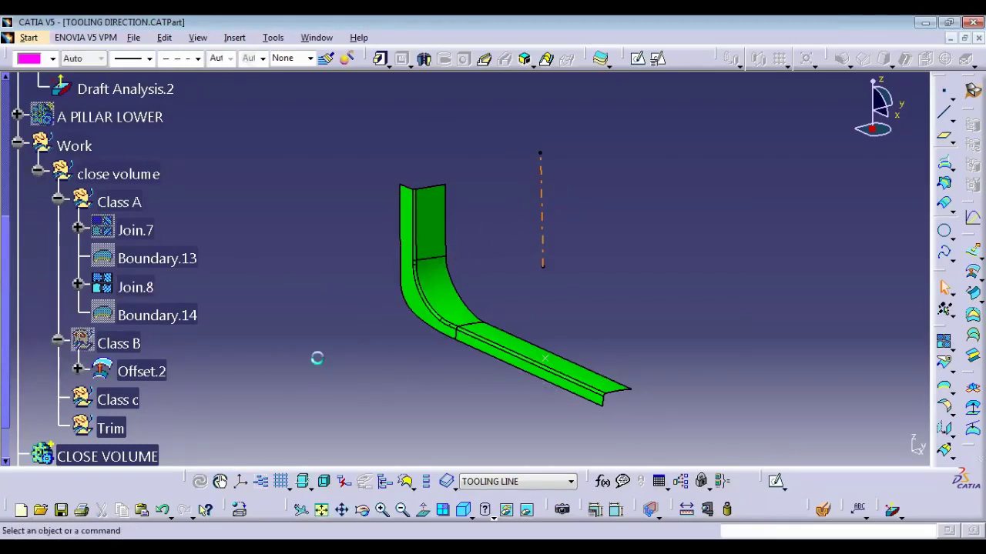
# Collapse the Class A set and define the Class c geometrical set as the in-work object
pyautogui.click(58, 199)
pyautogui.rightClick(130, 288)
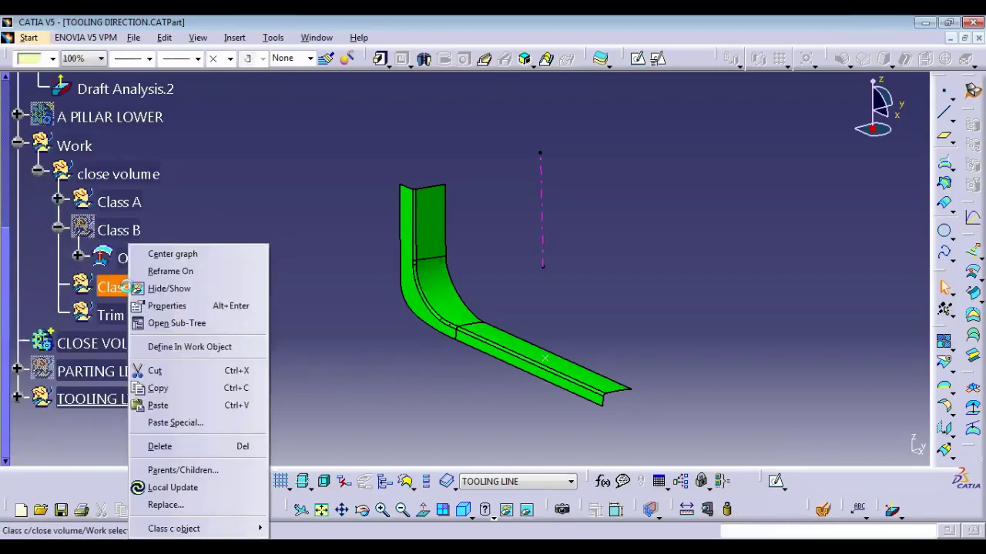
pyautogui.click(189, 346)
# Show the hidden Class B geometrical set containing the offset surface
pyautogui.moveTo(228, 318); pyautogui.dragTo(610, 345, button='middle')
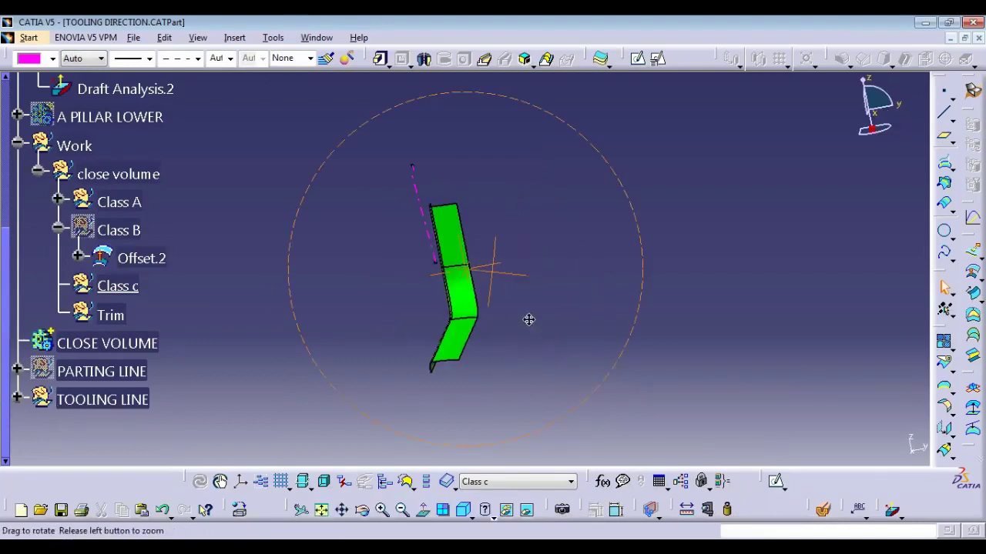
pyautogui.moveTo(529, 319); pyautogui.dragTo(588, 336, button='middle')
pyautogui.rightClick(107, 230)
pyautogui.click(146, 273)
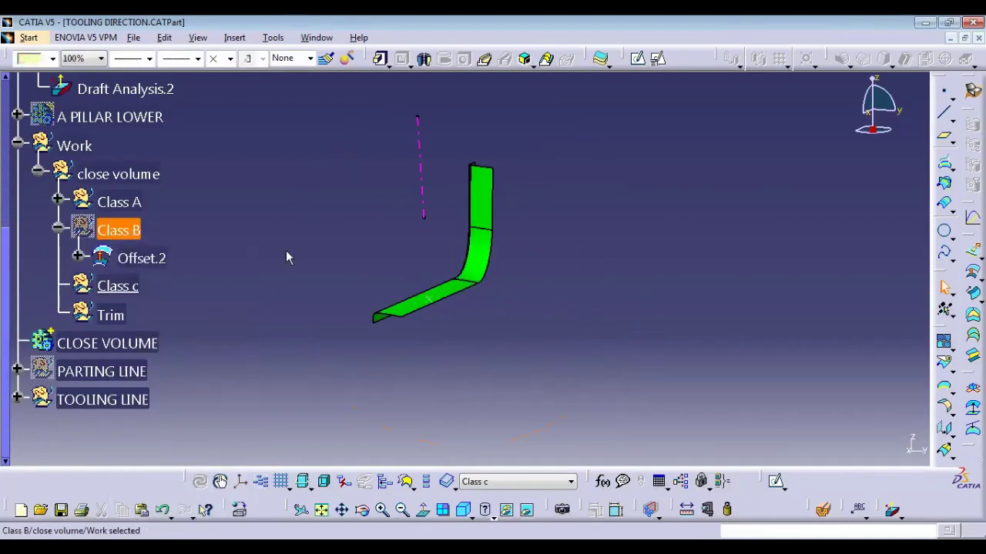
pyautogui.click(438, 345)
# Change the model's render style to shaded display with visible edges
pyautogui.click(482, 511)
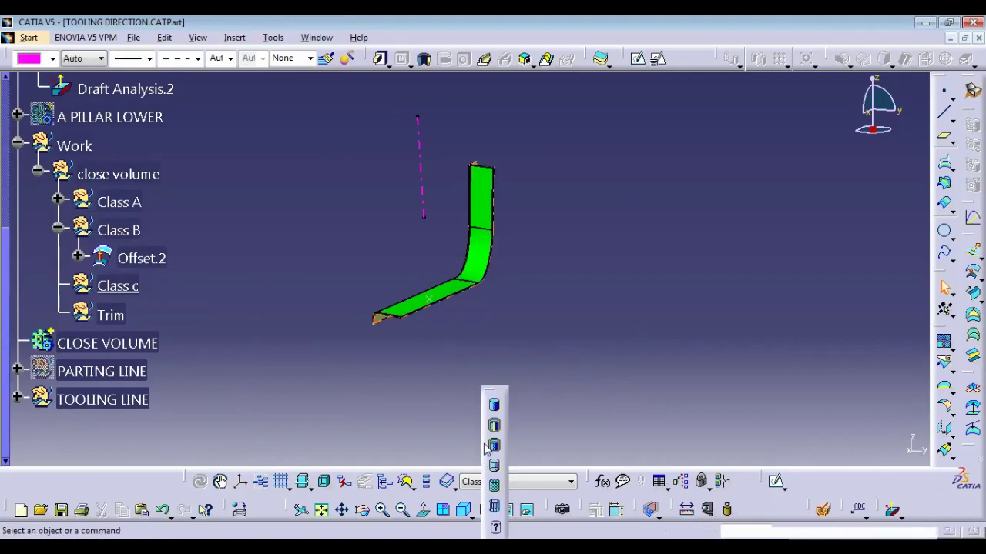
pyautogui.click(495, 427)
pyautogui.moveTo(451, 343)
pyautogui.mouseDown(button='middle')
pyautogui.moveTo(517, 324)
pyautogui.moveTo(466, 322)
pyautogui.moveTo(473, 334)
pyautogui.moveTo(455, 319)
pyautogui.moveTo(462, 339)
pyautogui.mouseUp(button='middle')
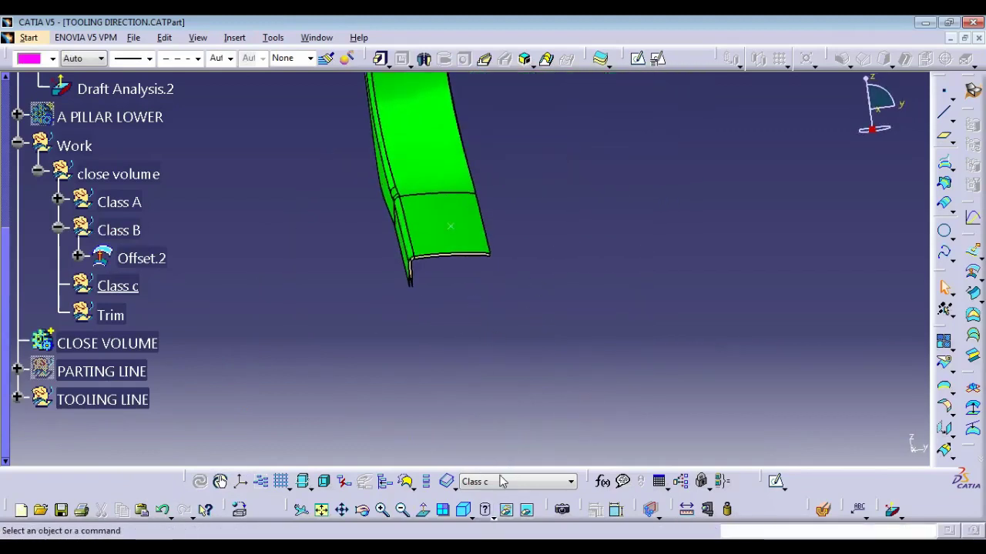
pyautogui.click(484, 510)
pyautogui.click(497, 401)
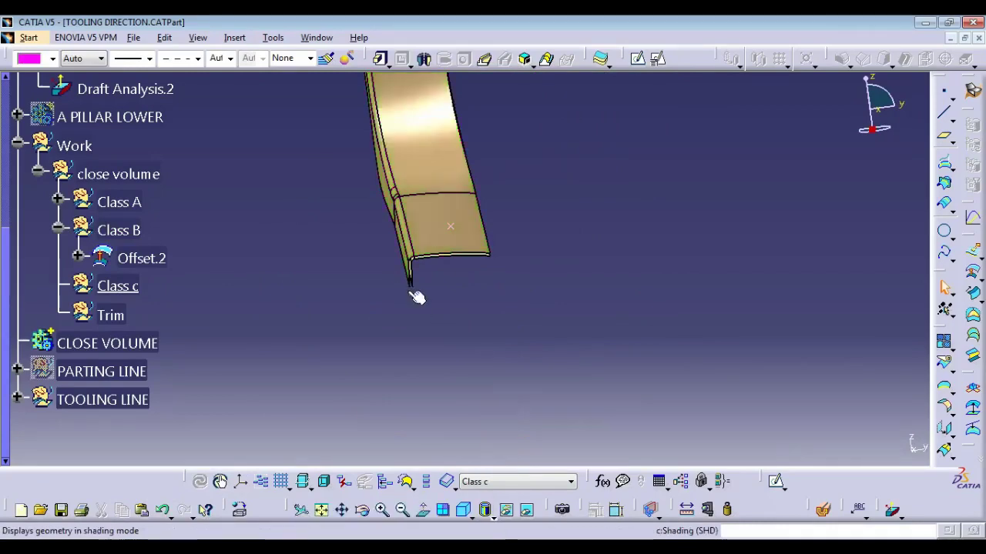
pyautogui.moveTo(417, 297); pyautogui.dragTo(447, 310, button='middle')
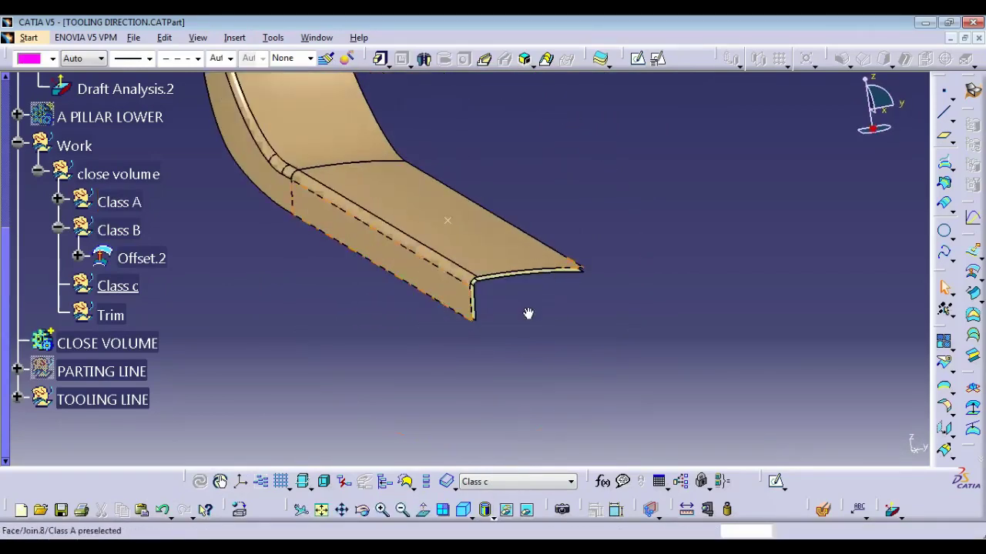
pyautogui.click(944, 387)
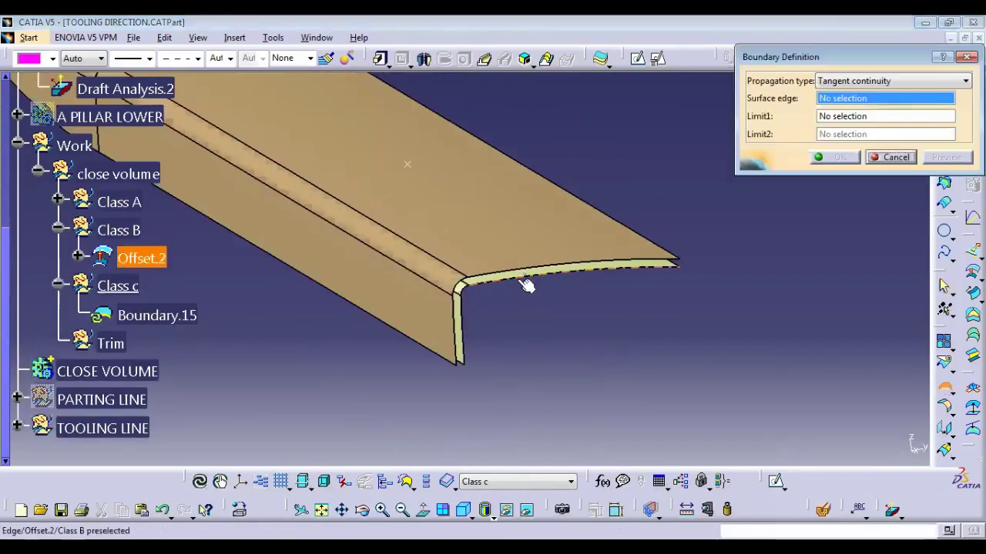
pyautogui.click(511, 271)
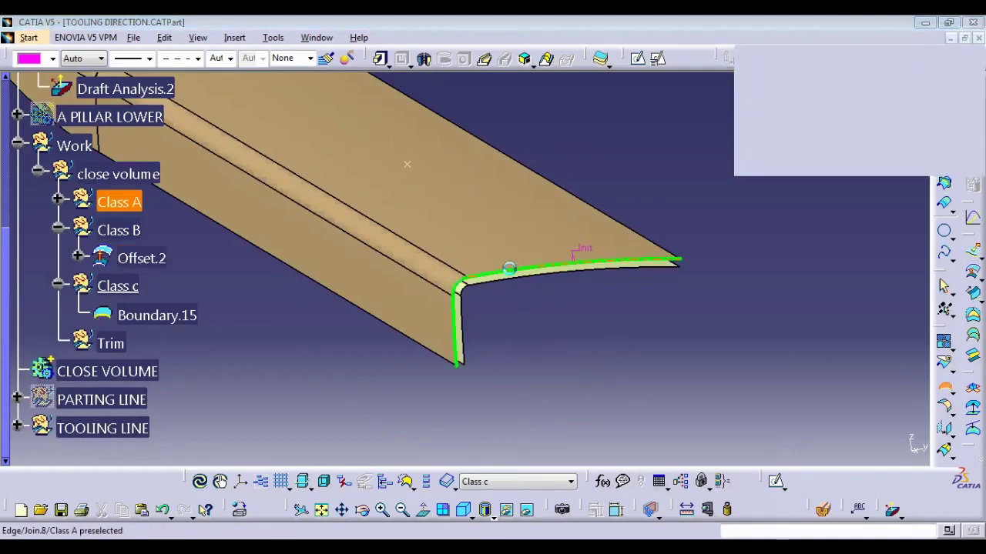
pyautogui.press('Escape')
# Create a Boundary with tangent continuity from the Class A surface's end edge at the lower open end
pyautogui.click(944, 388)
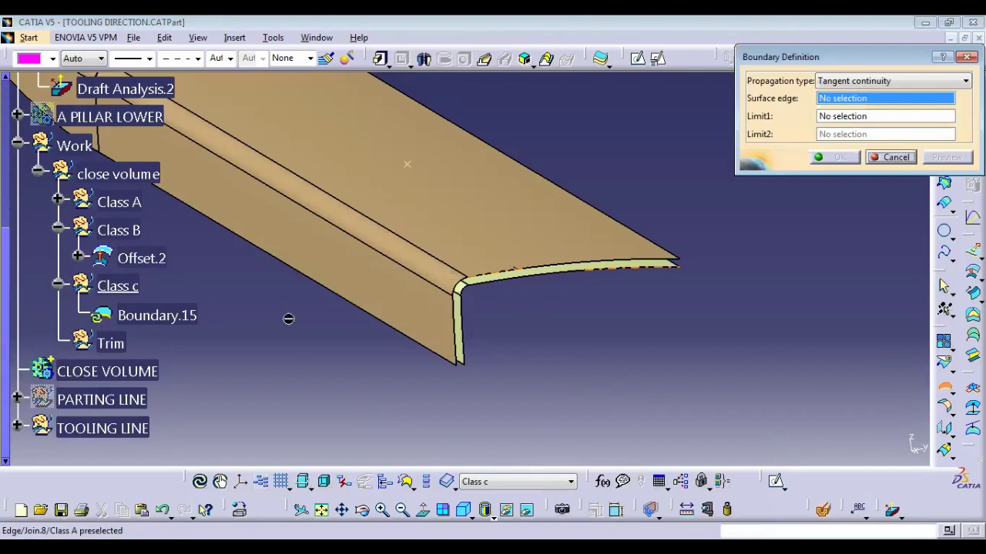
pyautogui.click(505, 307)
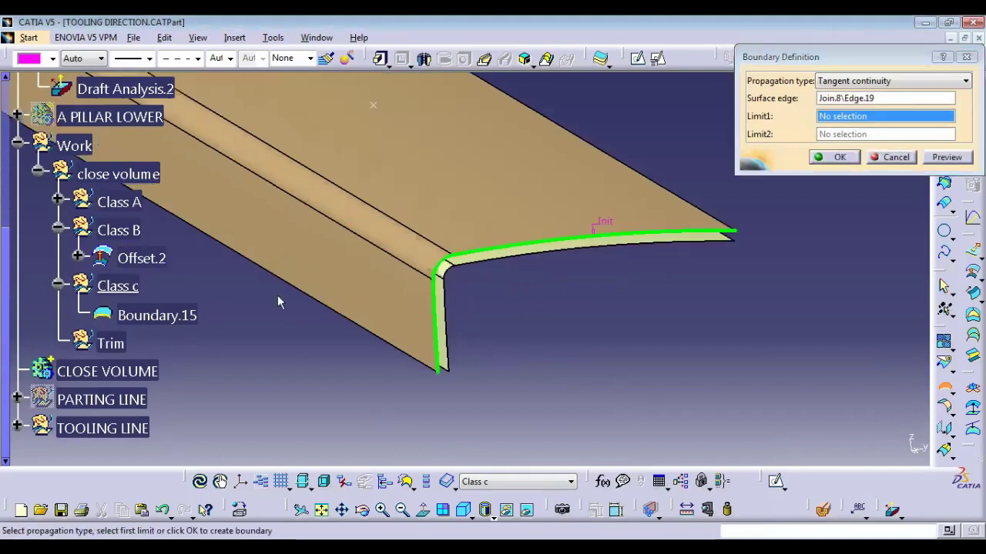
pyautogui.moveTo(519, 341); pyautogui.dragTo(538, 330, button='middle')
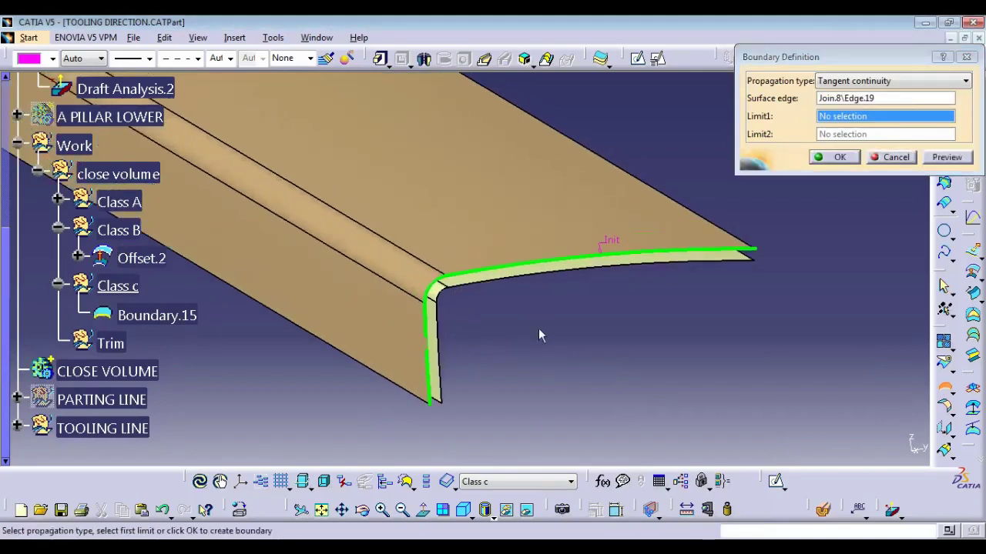
pyautogui.click(837, 158)
# Start a swept surface from the new end boundary, using the line profile type with the With draft direction subtype
pyautogui.click(972, 292)
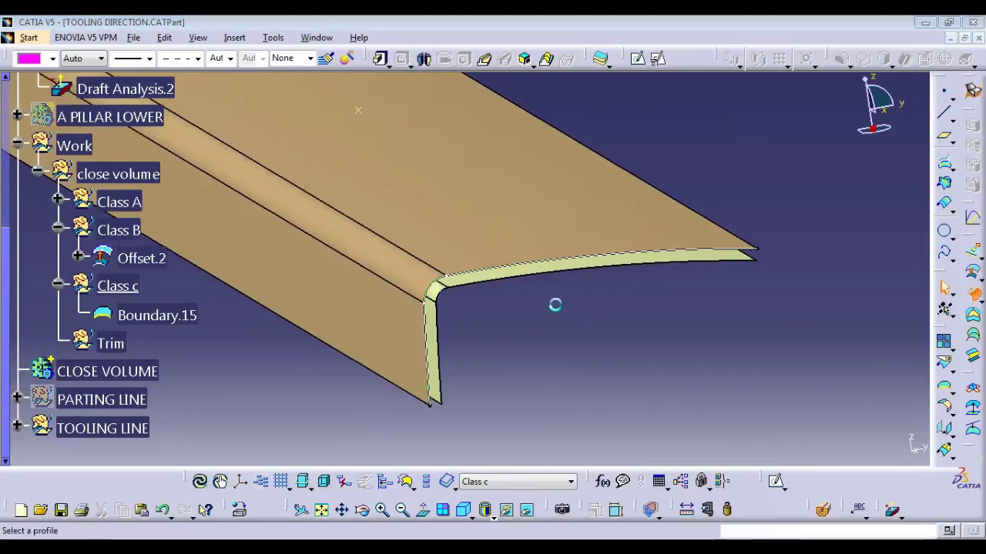
pyautogui.click(530, 262)
pyautogui.moveTo(530, 266); pyautogui.dragTo(522, 326, button='middle')
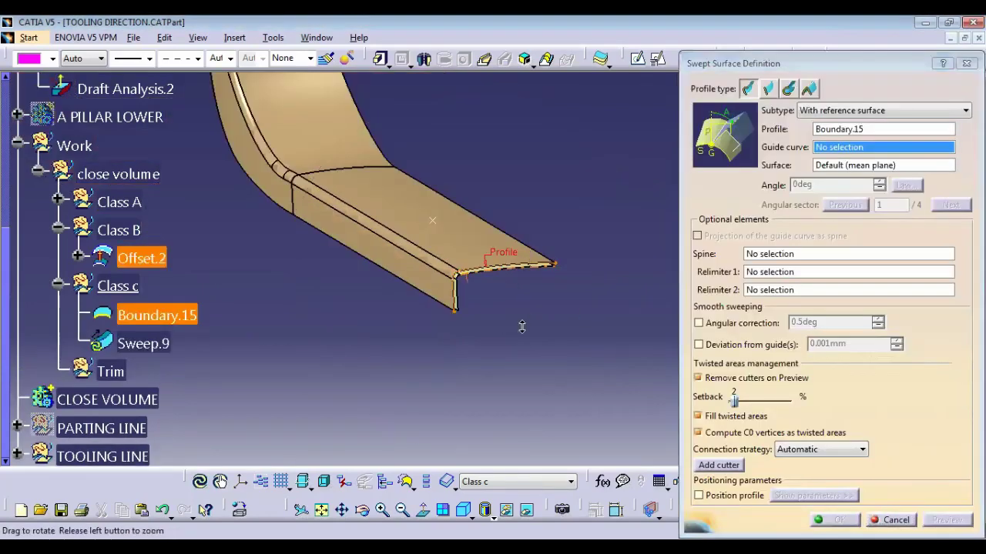
pyautogui.moveTo(482, 244); pyautogui.dragTo(568, 251, button='middle')
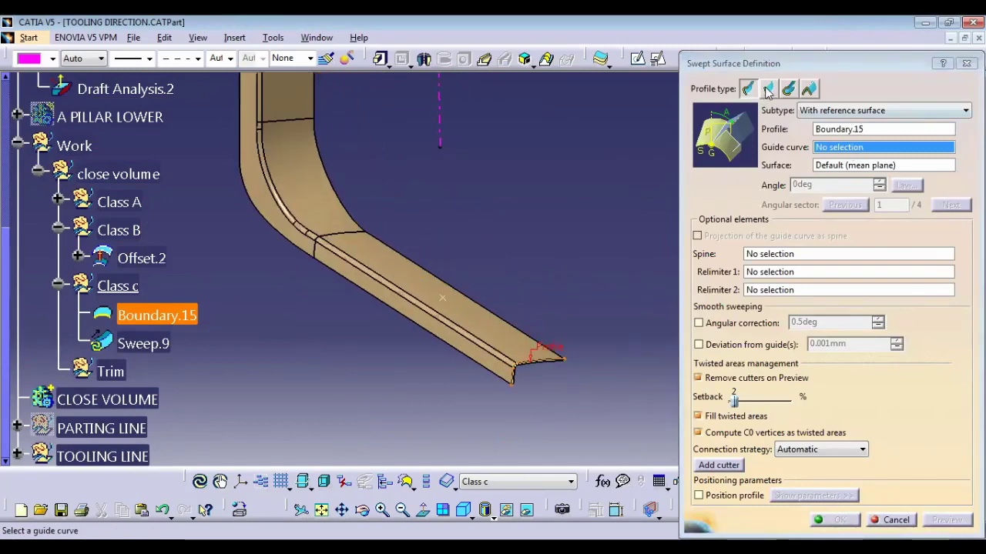
pyautogui.click(816, 115)
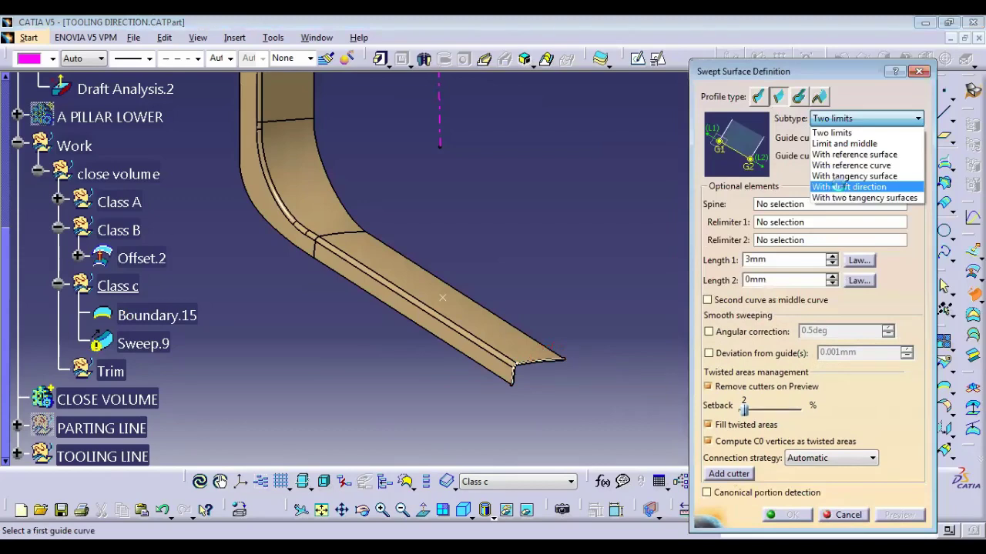
pyautogui.click(836, 186)
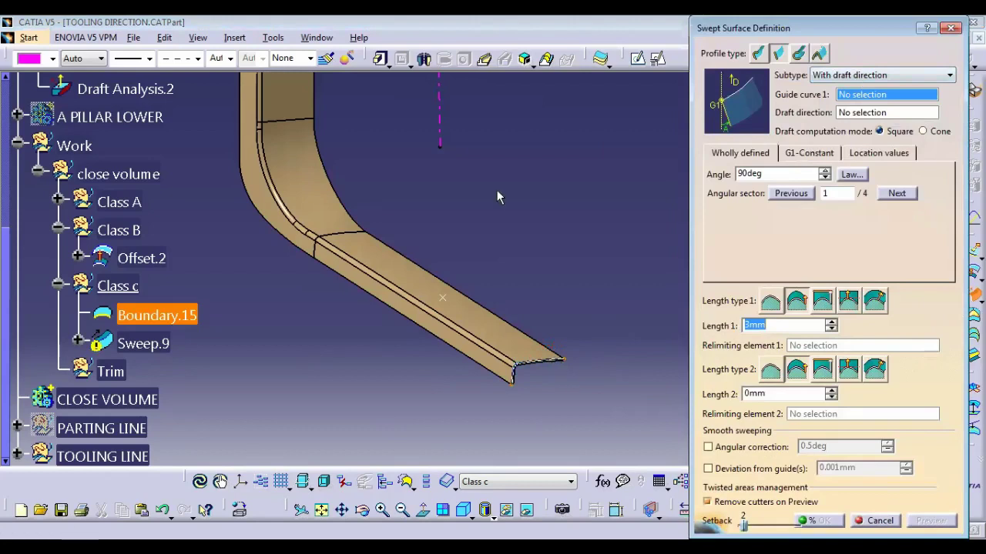
# Use the end boundary as the sweep's guide curve and the tooling line as its draft direction
pyautogui.click(440, 115)
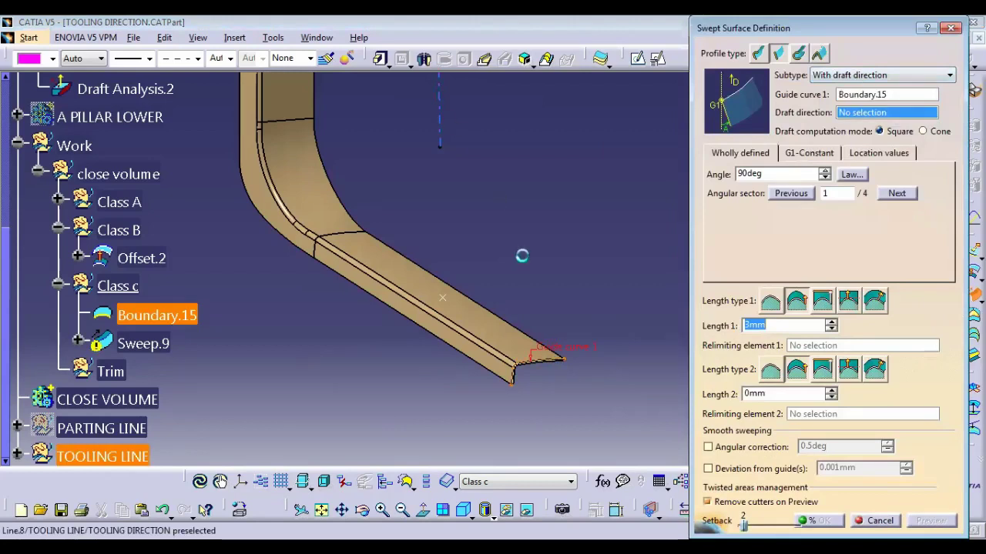
pyautogui.click(455, 162)
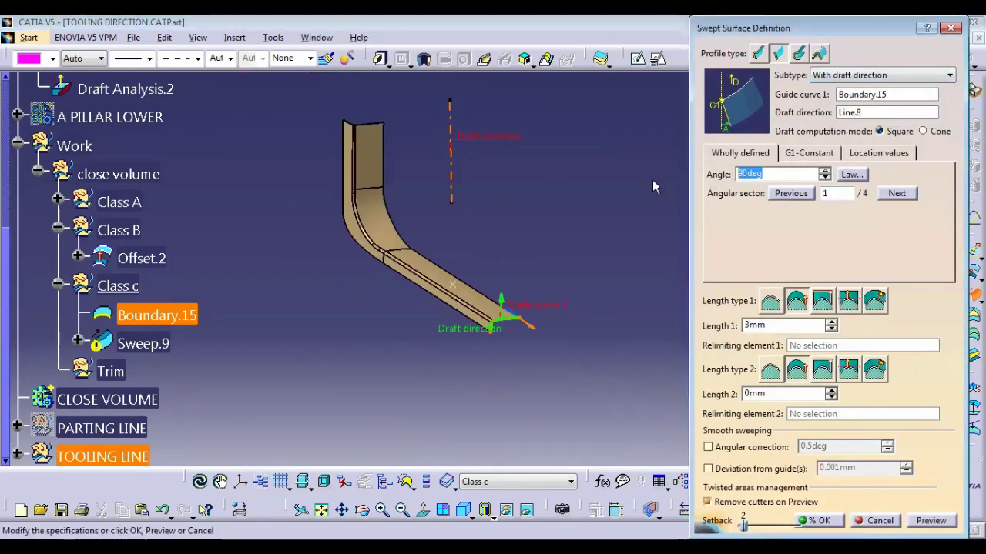
pyautogui.moveTo(639, 288); pyautogui.dragTo(603, 207, button='middle')
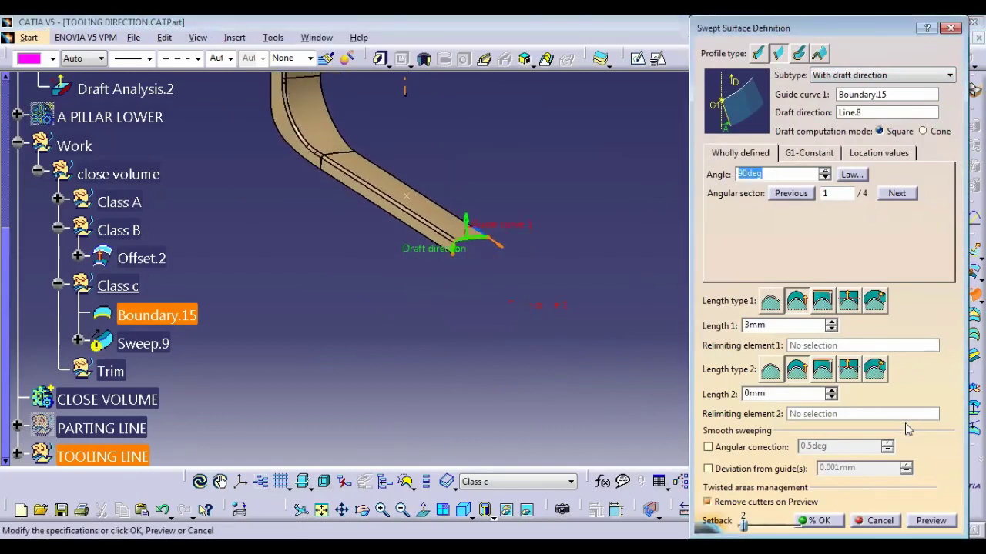
# Try a 0deg draft angle for the end-edge sweep and preview the surface at the flange corner
pyautogui.click(932, 521)
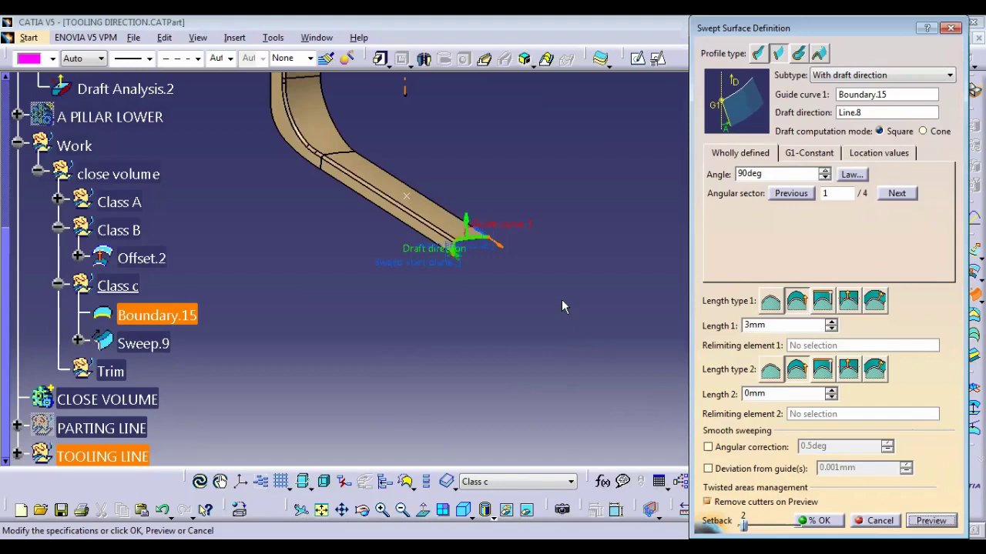
pyautogui.moveTo(564, 196); pyautogui.dragTo(573, 239, button='middle')
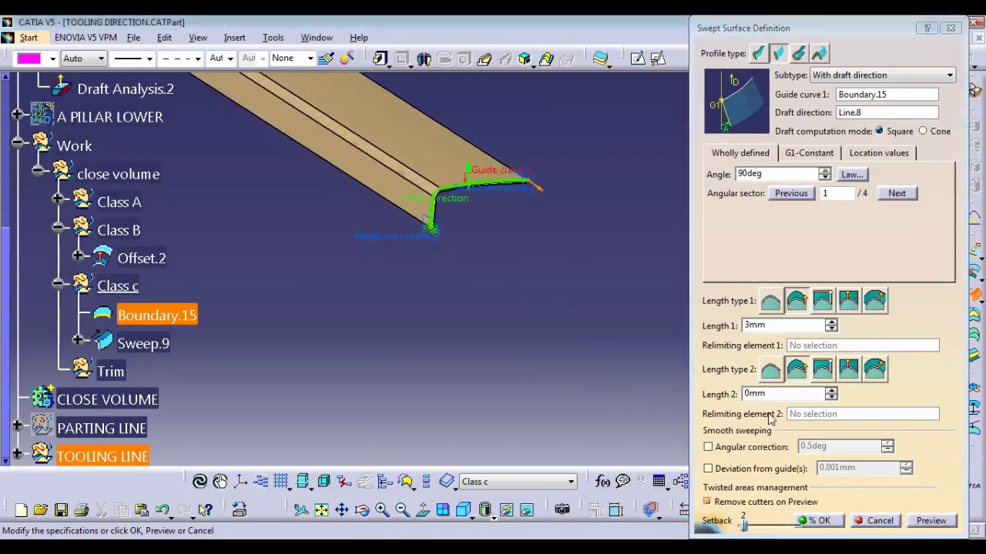
pyautogui.doubleClick(778, 174)
pyautogui.write('0')
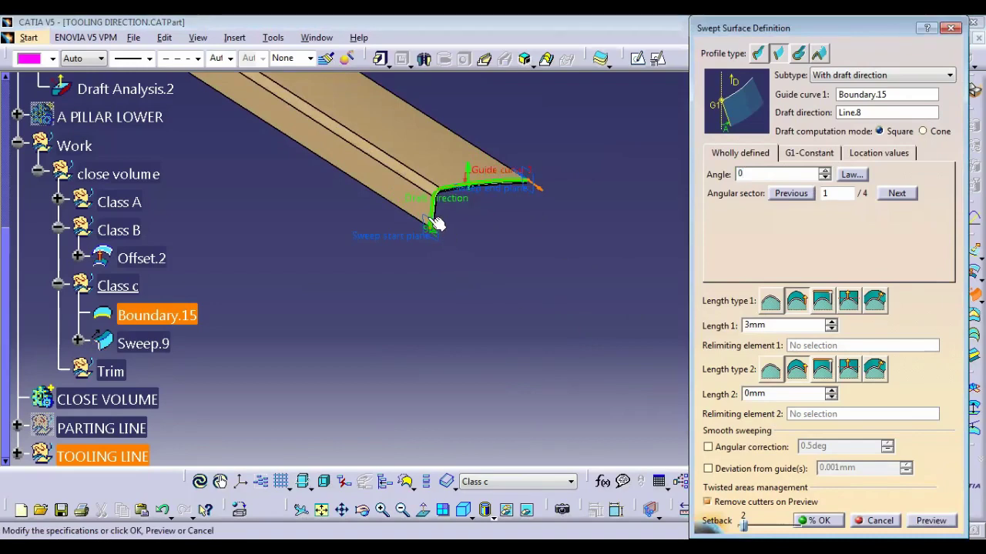
pyautogui.click(931, 521)
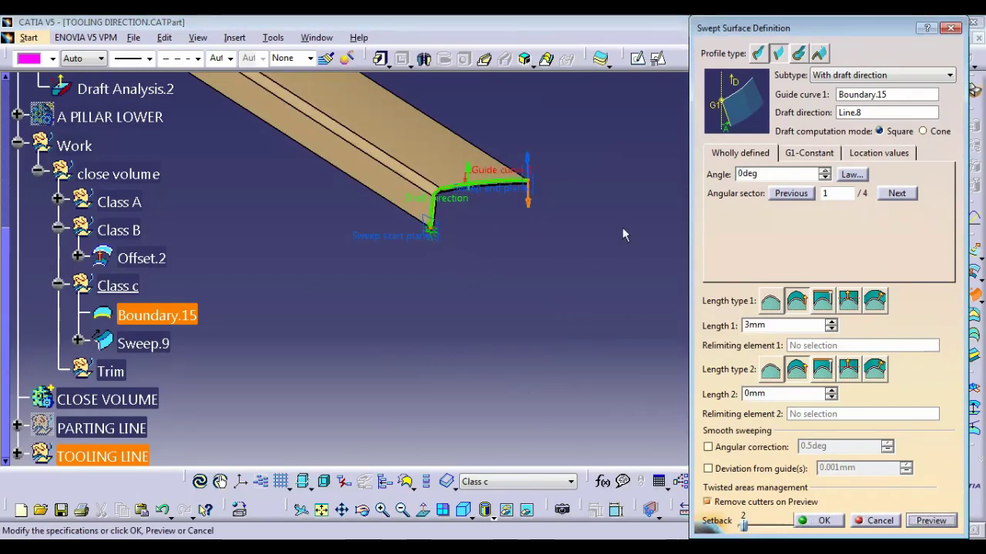
pyautogui.moveTo(622, 235); pyautogui.dragTo(494, 368, button='middle')
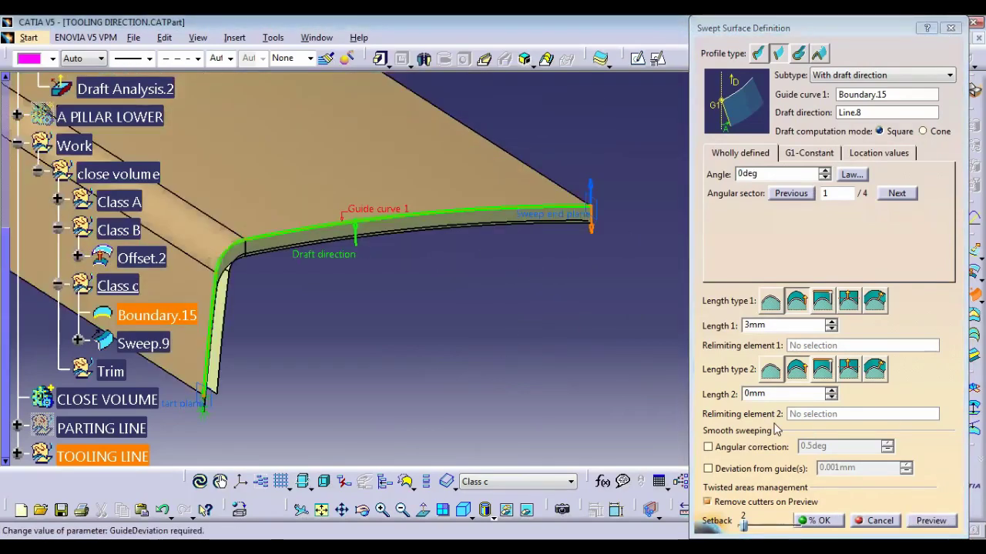
pyautogui.moveTo(399, 362); pyautogui.dragTo(576, 292, button='middle')
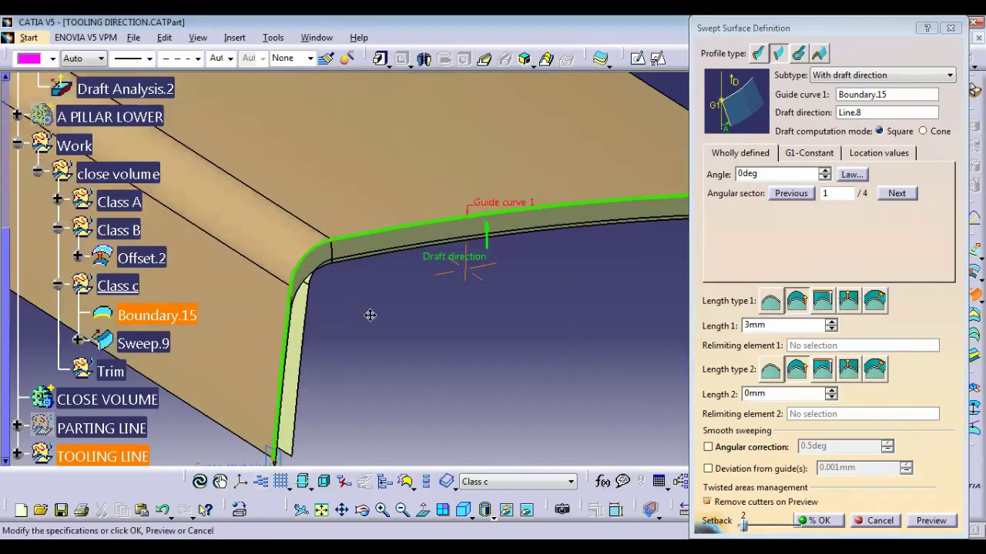
pyautogui.moveTo(370, 315); pyautogui.dragTo(554, 221, button='middle')
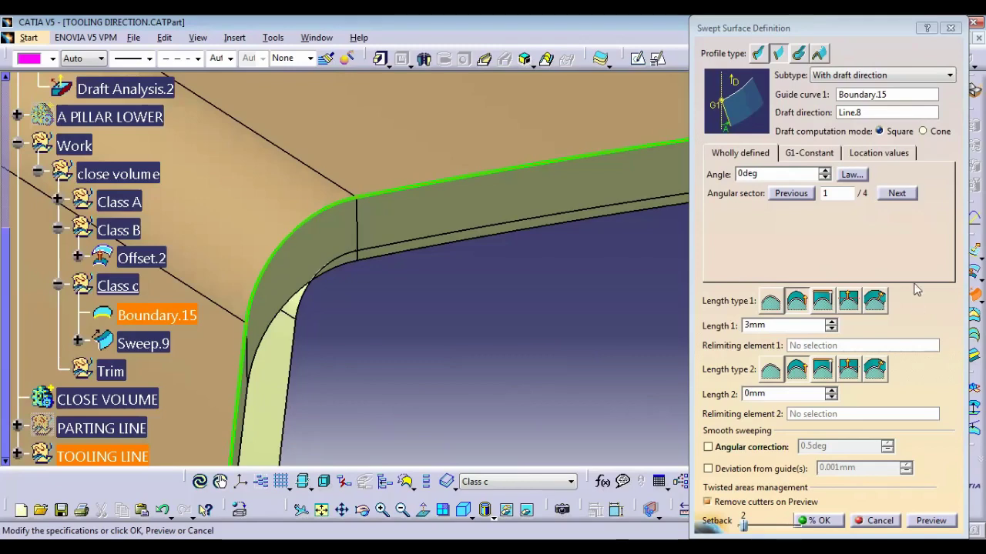
# Try extending Length 1 of the draft sweep to 11mm, examine the corner, and discard the sweep
pyautogui.click(831, 322)
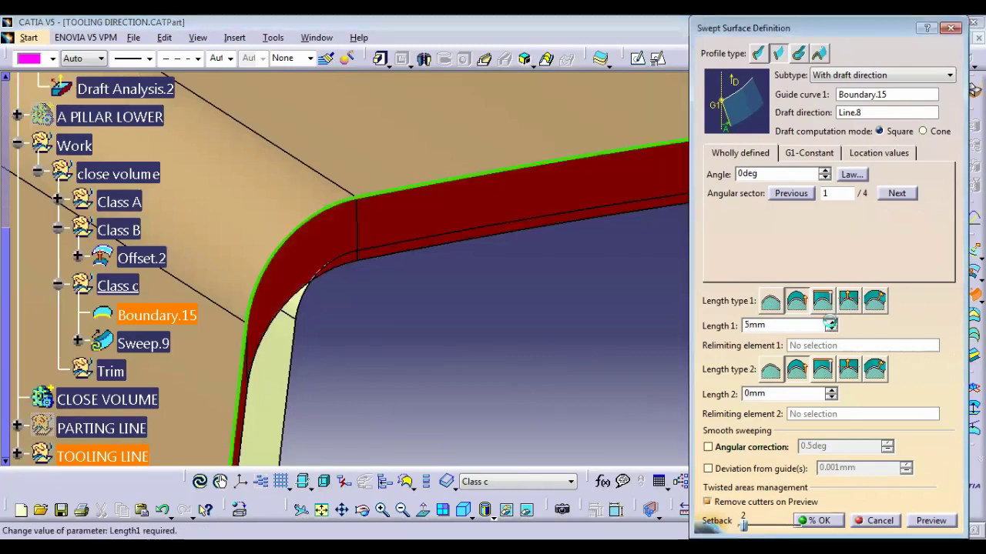
pyautogui.moveTo(424, 354); pyautogui.dragTo(468, 270, button='middle')
pyautogui.moveTo(463, 377); pyautogui.dragTo(527, 263, button='middle')
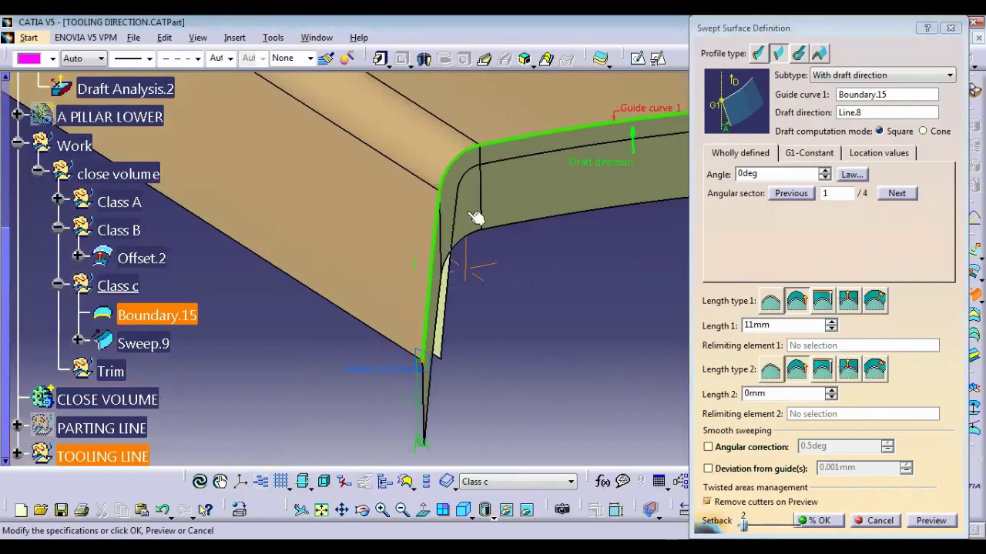
pyautogui.moveTo(476, 217); pyautogui.dragTo(438, 219, button='middle')
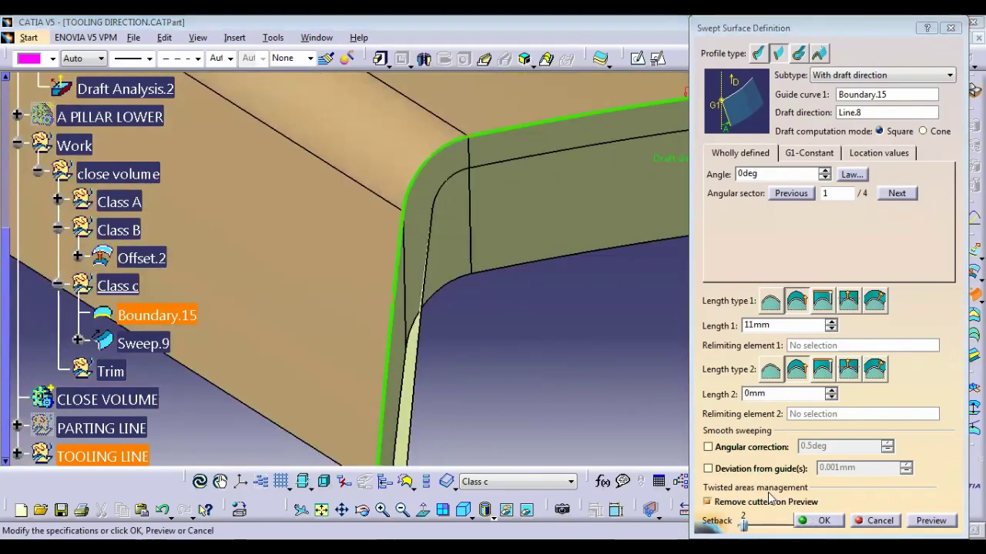
pyautogui.press('Escape')
# Start a swept surface from the end boundary with the With reference surface subtype, using the joined Class A surface as reference
pyautogui.moveTo(477, 232); pyautogui.dragTo(427, 258, button='middle')
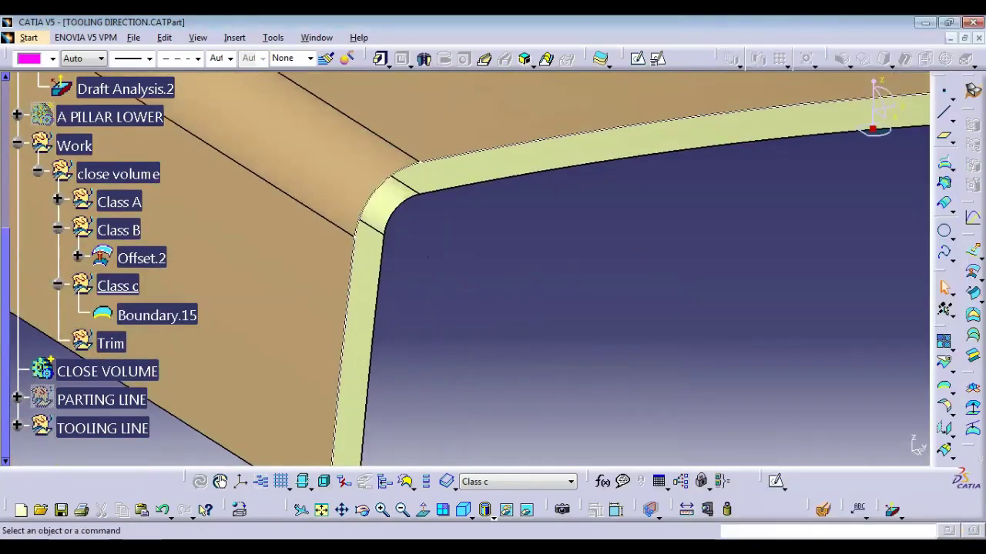
pyautogui.click(973, 294)
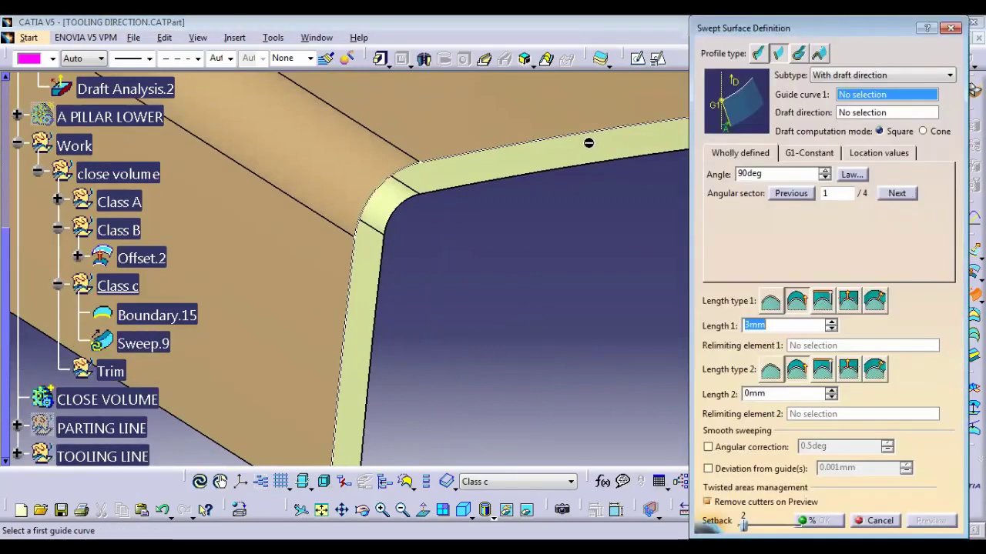
pyautogui.click(877, 76)
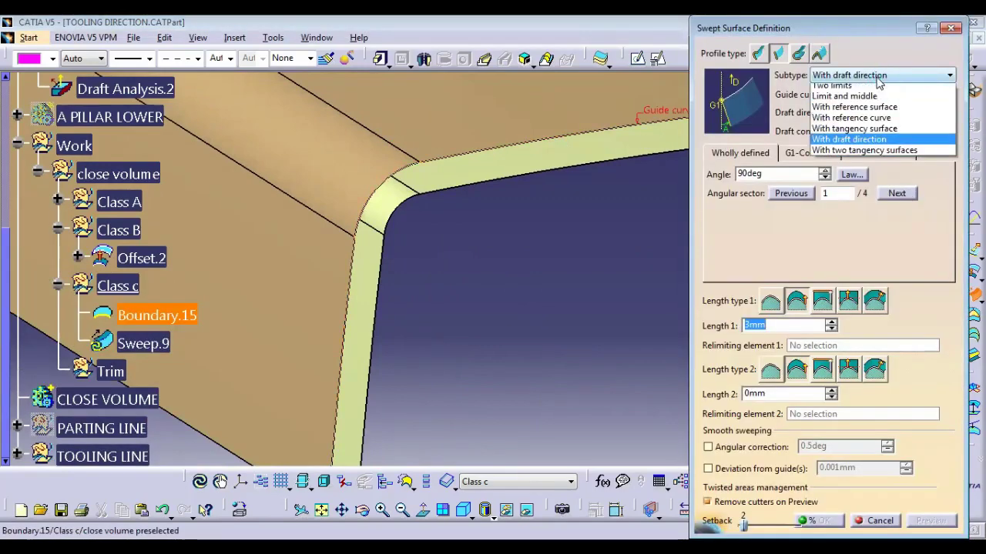
pyautogui.click(822, 113)
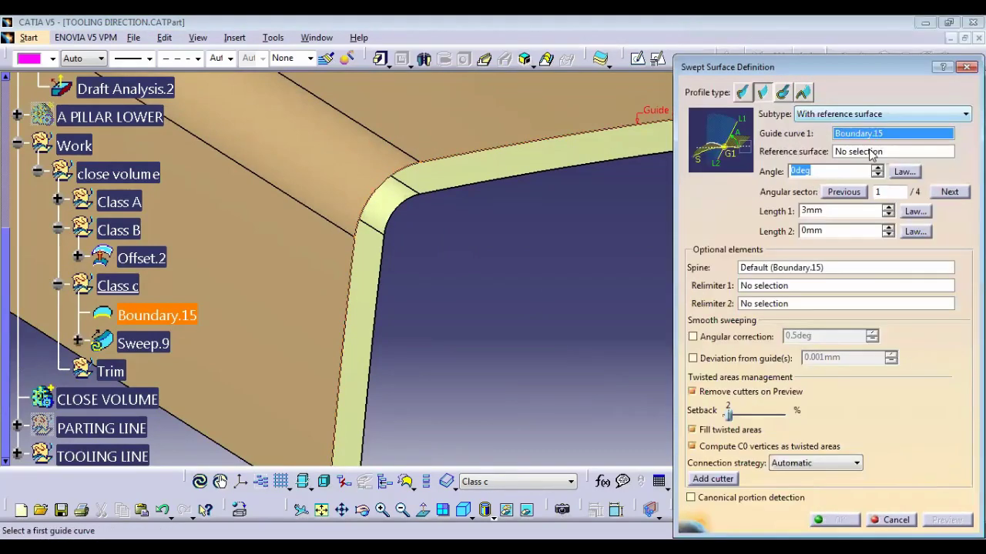
pyautogui.click(516, 128)
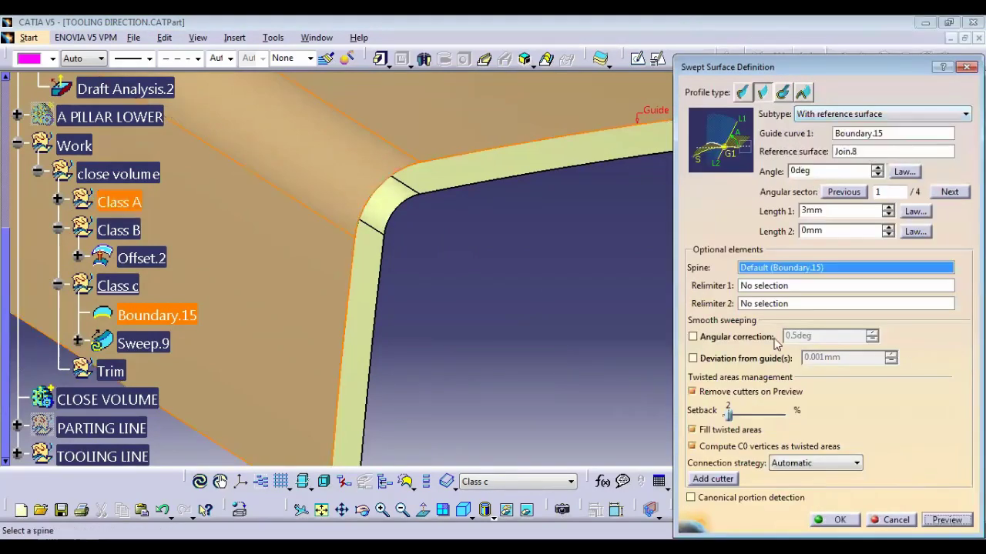
# Set the reference-surface sweep's angle to 90deg, preview it, and create the end surface
pyautogui.doubleClick(822, 171)
pyautogui.write('90')
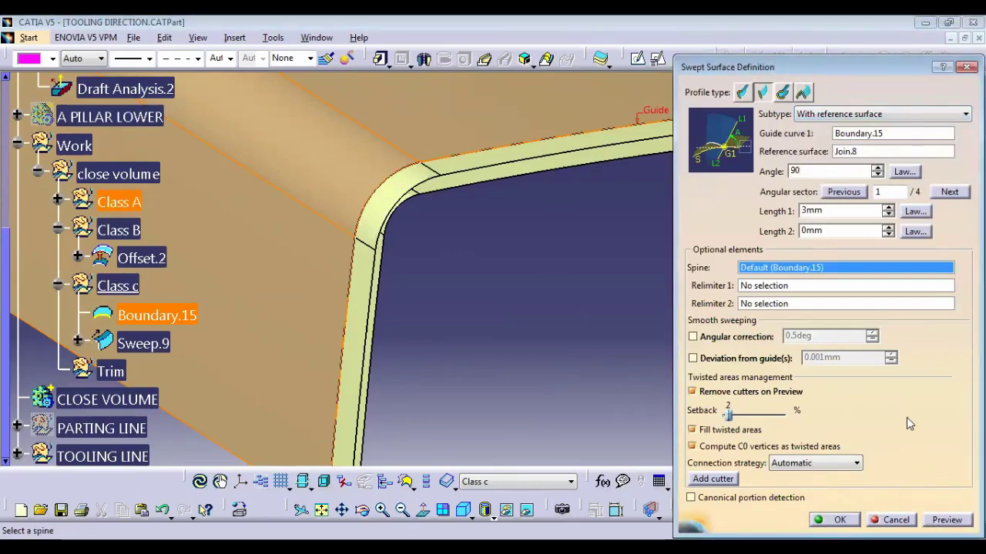
pyautogui.click(947, 520)
pyautogui.moveTo(563, 208); pyautogui.dragTo(569, 331, button='middle')
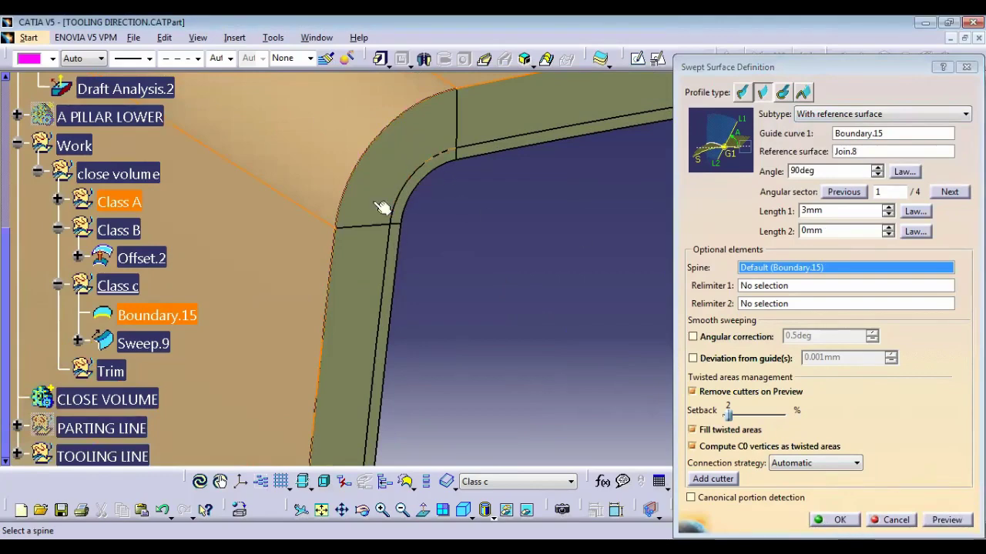
pyautogui.moveTo(418, 222); pyautogui.dragTo(465, 311, button='middle')
pyautogui.moveTo(505, 366); pyautogui.dragTo(506, 369, button='middle')
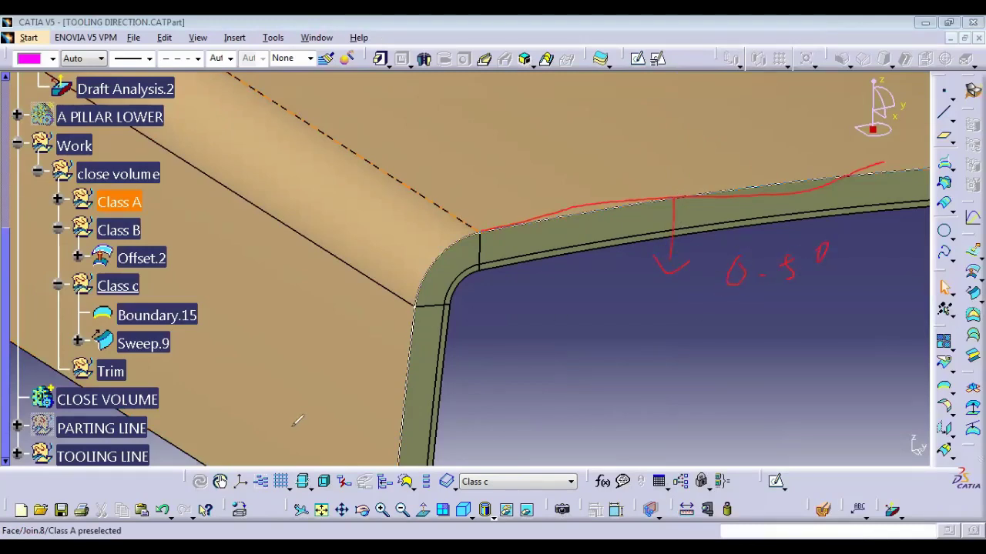
pyautogui.moveTo(408, 311); pyautogui.dragTo(395, 499)
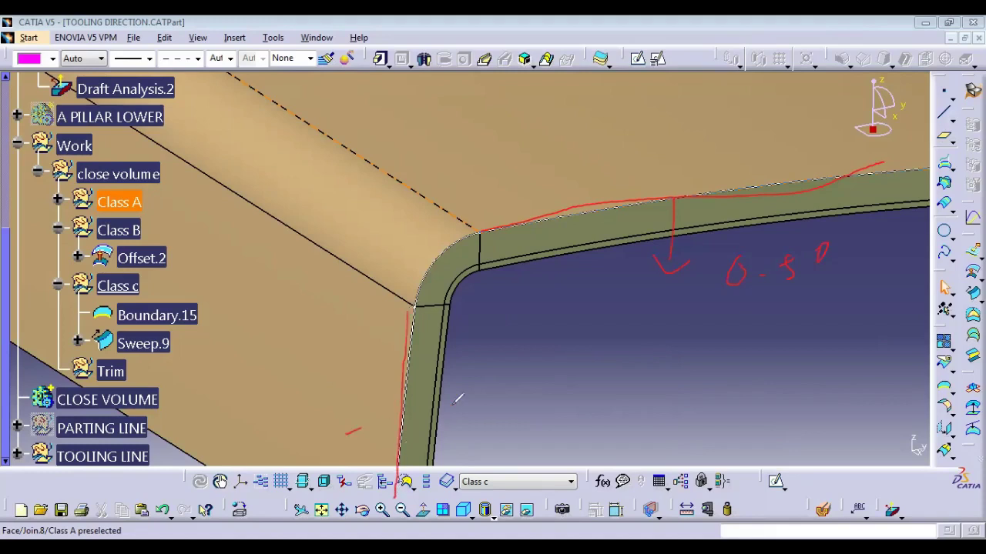
pyautogui.moveTo(458, 398); pyautogui.dragTo(453, 440)
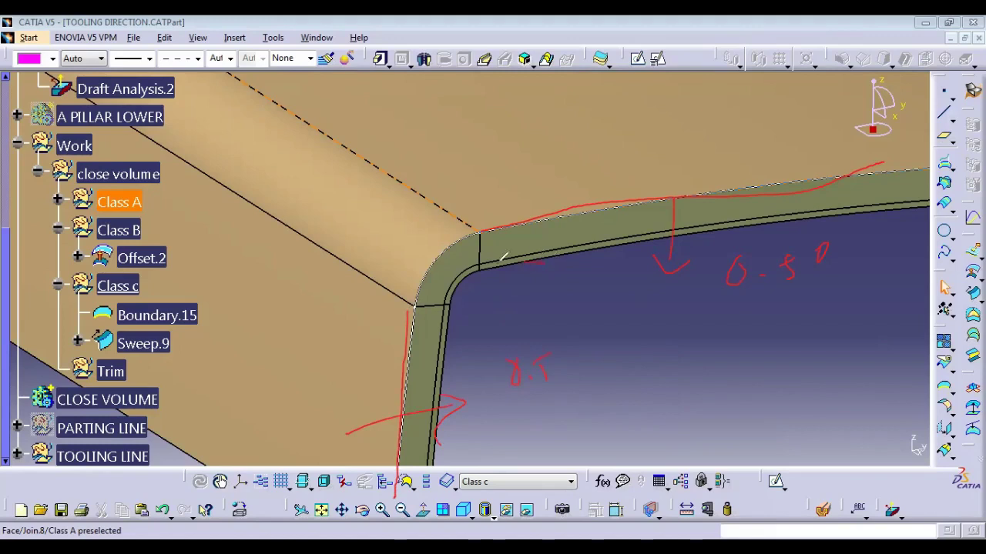
pyautogui.moveTo(399, 308); pyautogui.dragTo(500, 313)
pyautogui.moveTo(479, 198); pyautogui.dragTo(483, 291)
pyautogui.moveTo(387, 194); pyautogui.dragTo(429, 279)
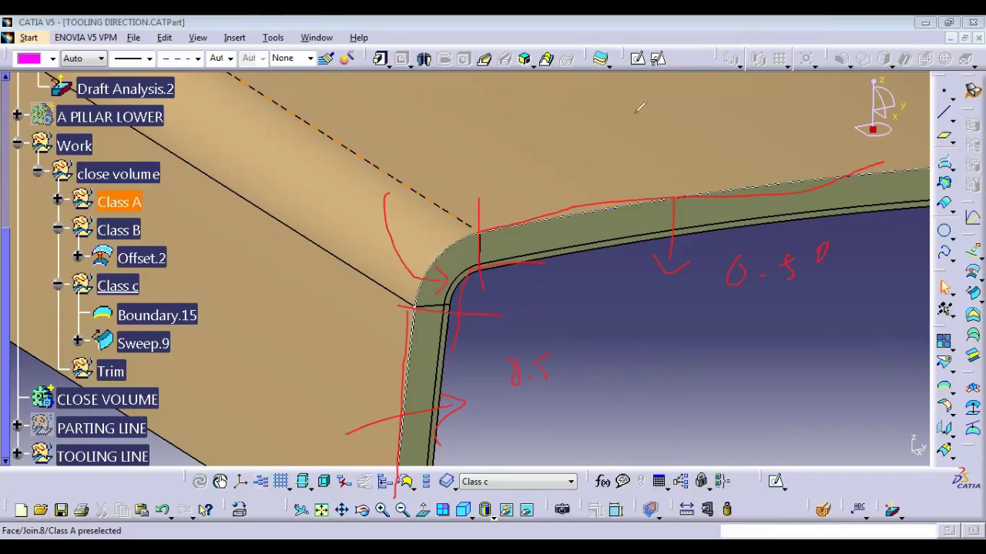
pyautogui.press('Escape')
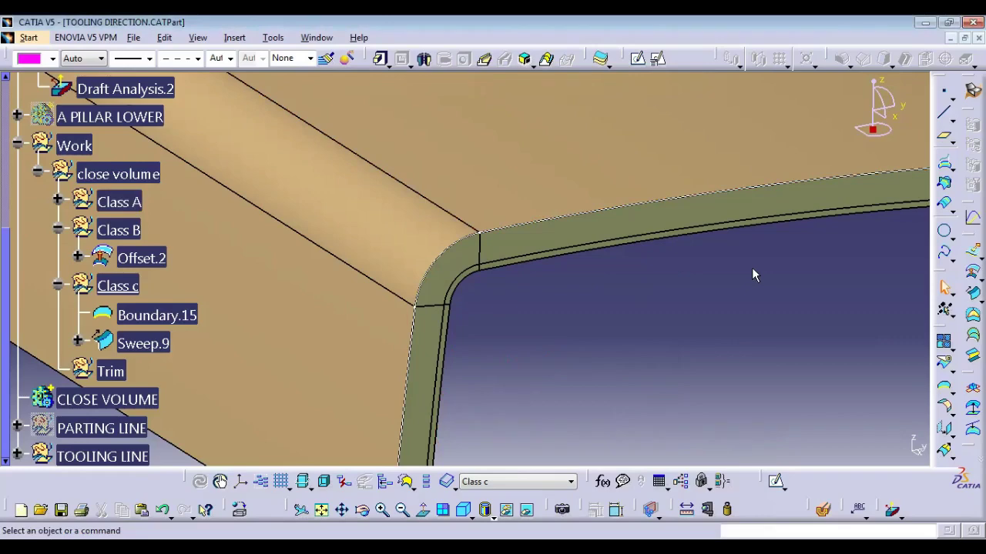
# Create a Boundary with tangent continuity from the long outer side edge of the Class A surface
pyautogui.moveTo(753, 275); pyautogui.dragTo(622, 378, button='middle')
pyautogui.moveTo(609, 312); pyautogui.dragTo(544, 348, button='middle')
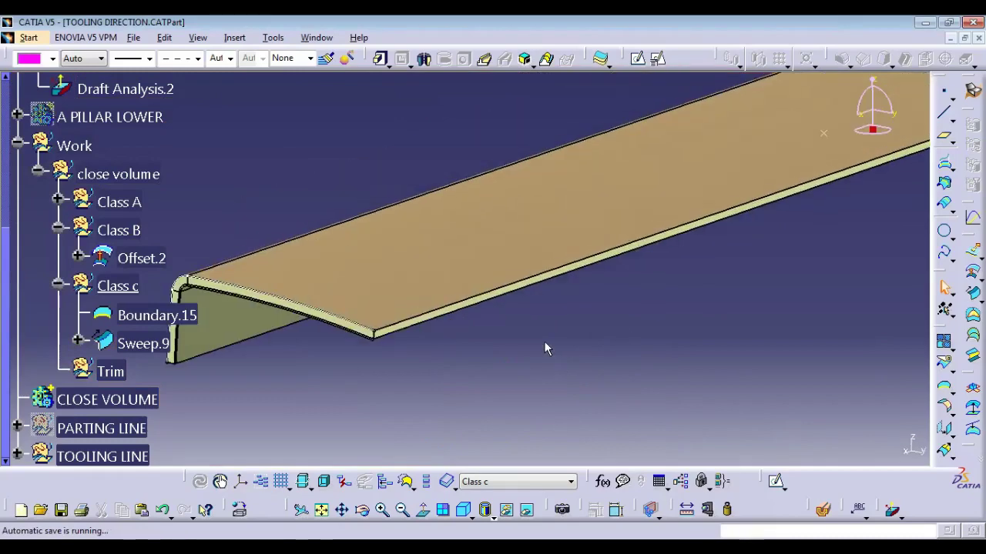
pyautogui.moveTo(607, 275); pyautogui.dragTo(687, 122, button='middle')
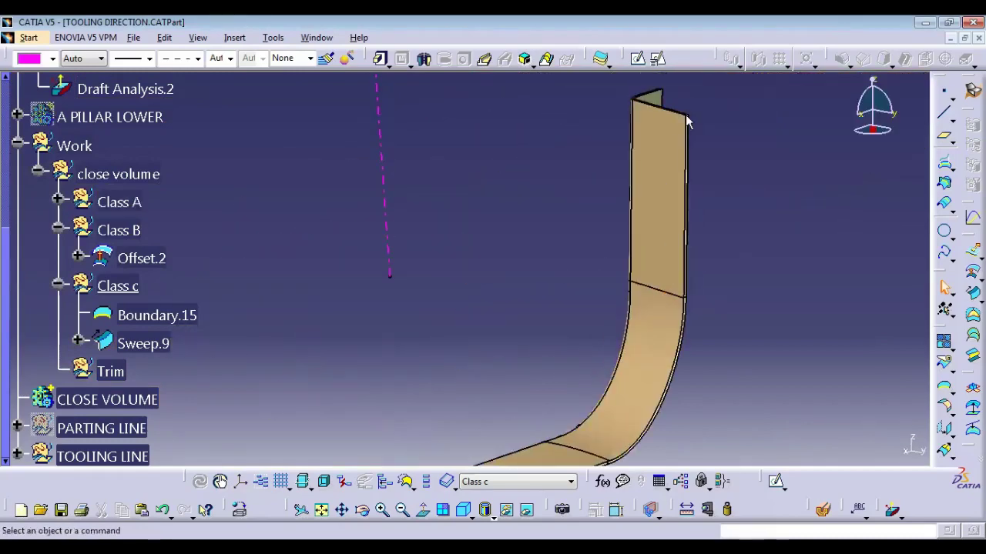
pyautogui.click(945, 388)
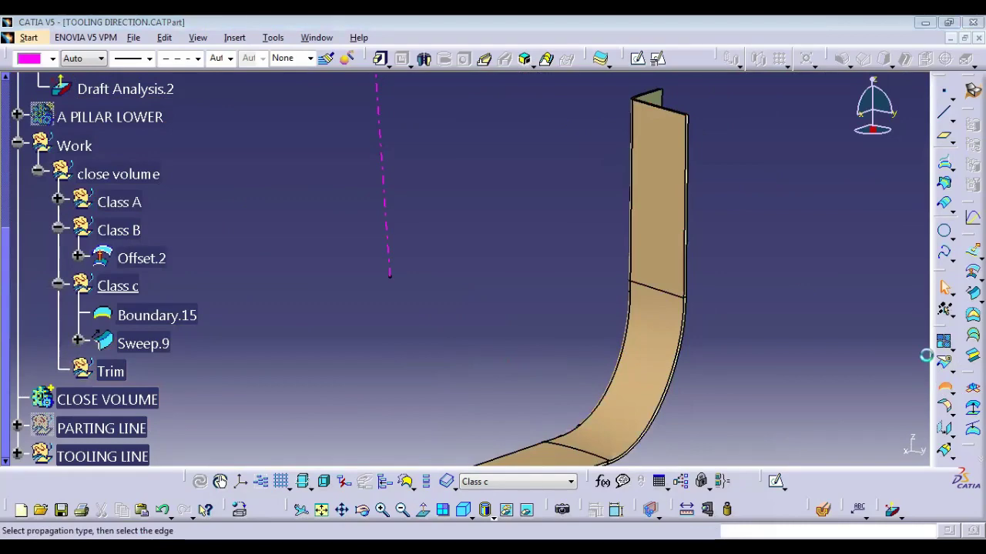
pyautogui.click(688, 188)
pyautogui.click(891, 157)
pyautogui.click(945, 386)
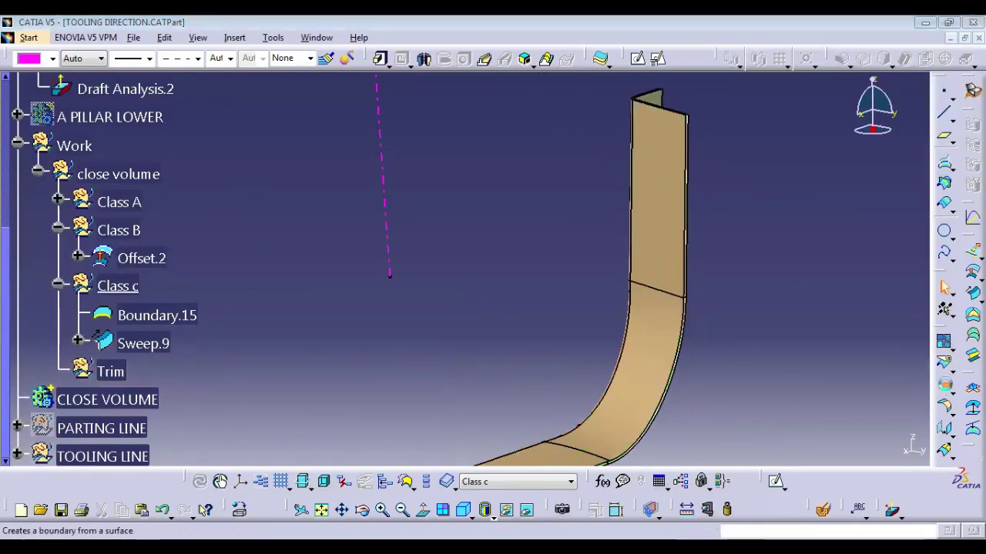
pyautogui.click(688, 187)
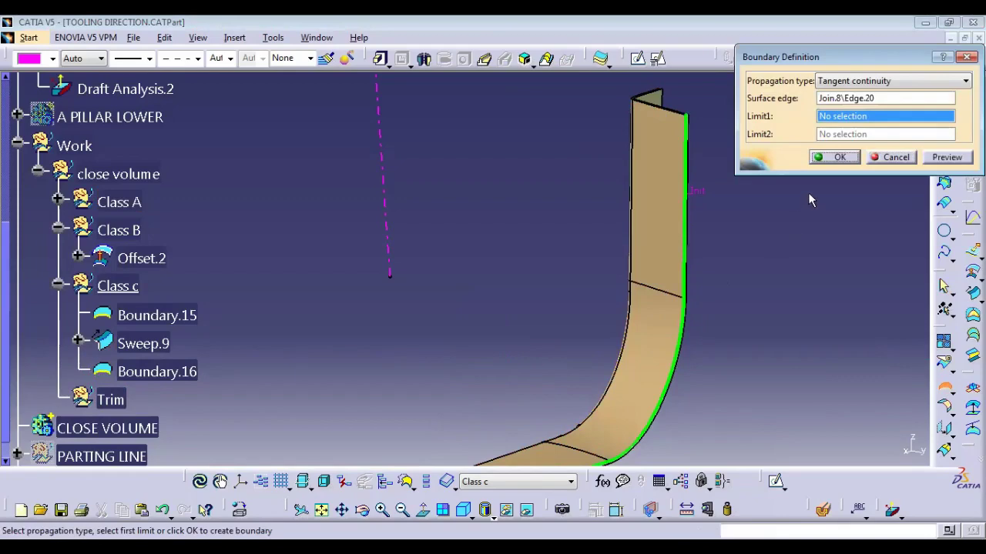
pyautogui.click(834, 157)
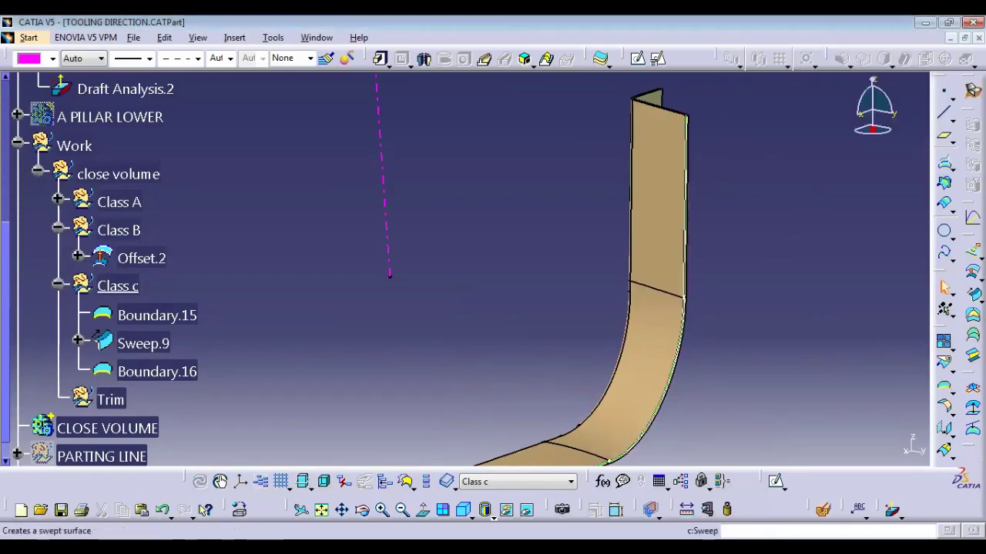
# Start a swept surface for the long side edge and change its subtype to With draft direction
pyautogui.click(972, 315)
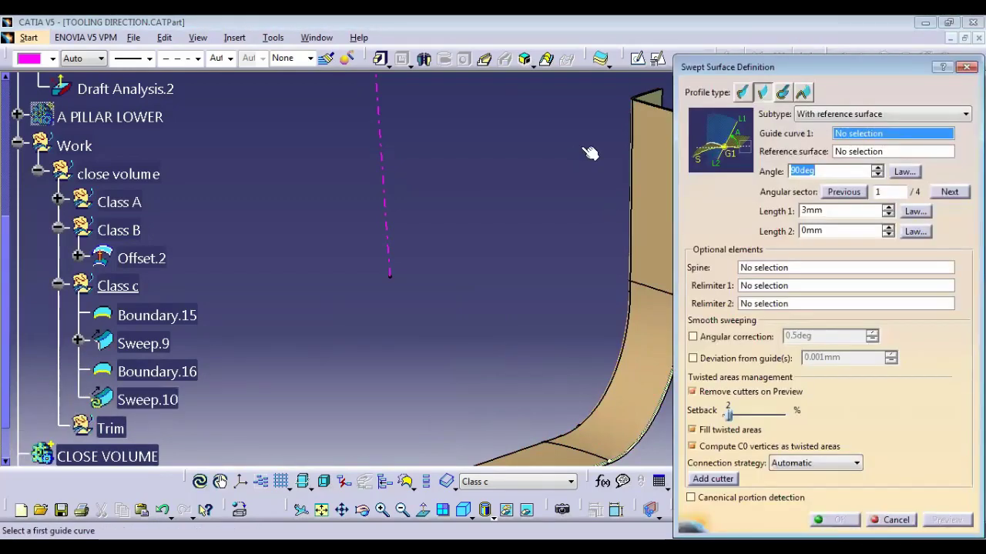
pyautogui.moveTo(582, 148); pyautogui.dragTo(476, 144, button='middle')
pyautogui.click(590, 255)
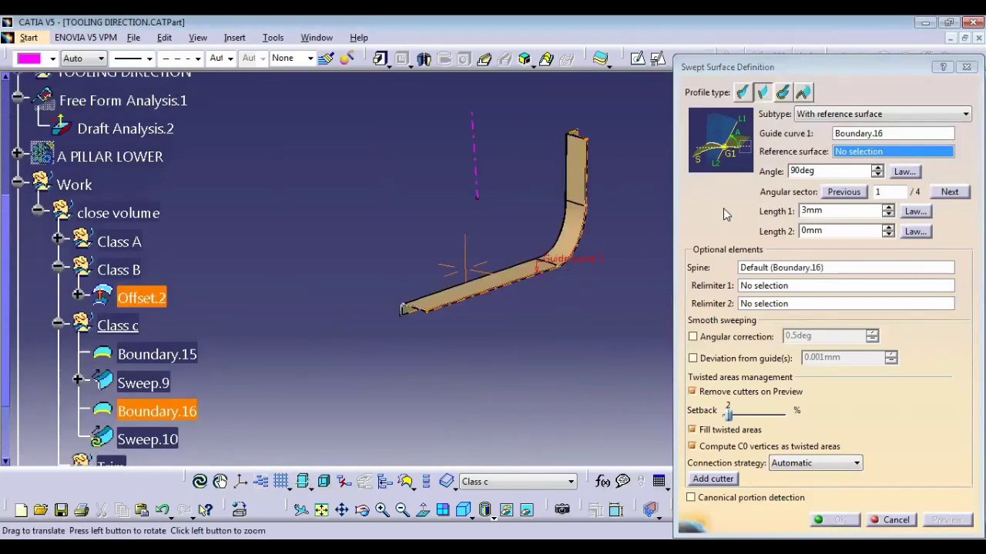
pyautogui.click(872, 114)
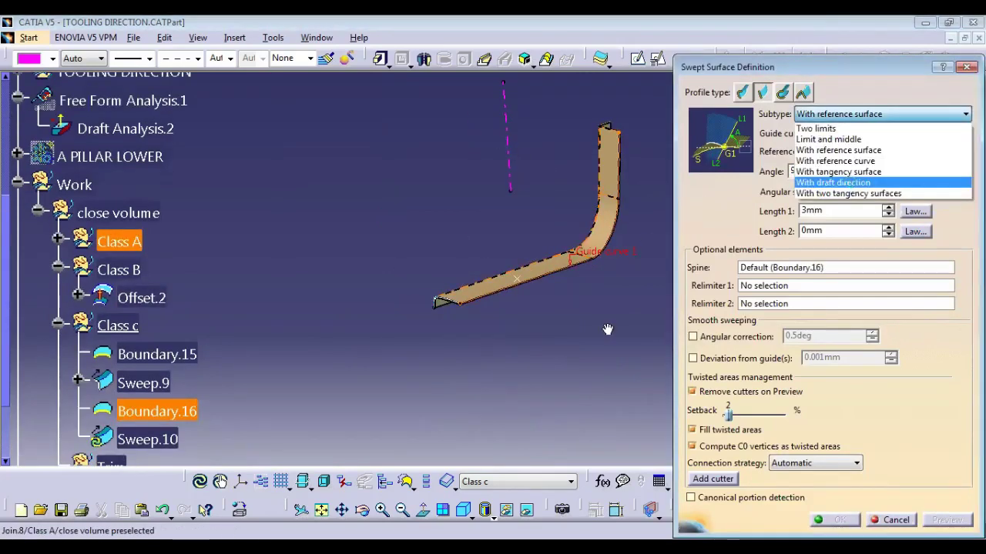
pyautogui.click(802, 185)
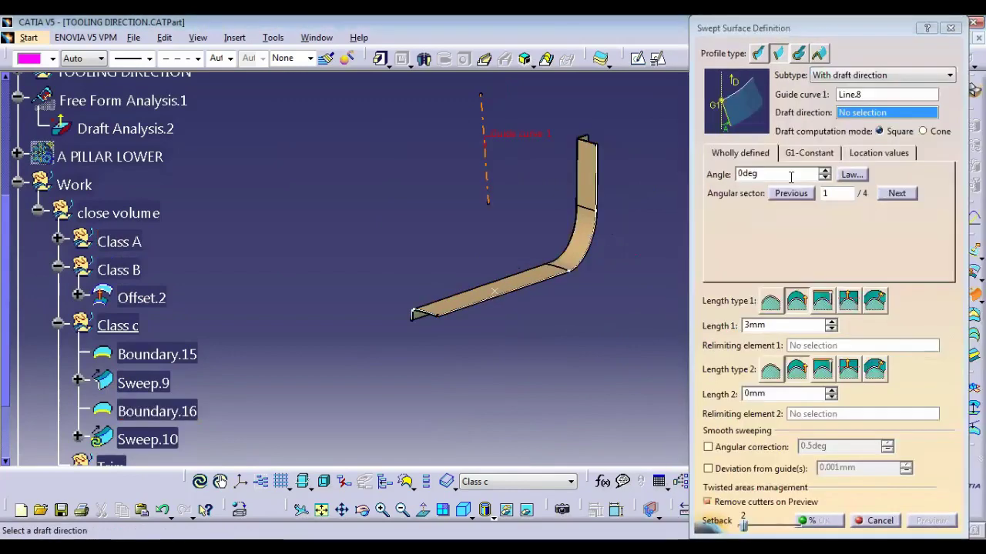
# Use the long side boundary as the guide curve and the tooling line as the draft direction, and preview the sweep
pyautogui.click(862, 94)
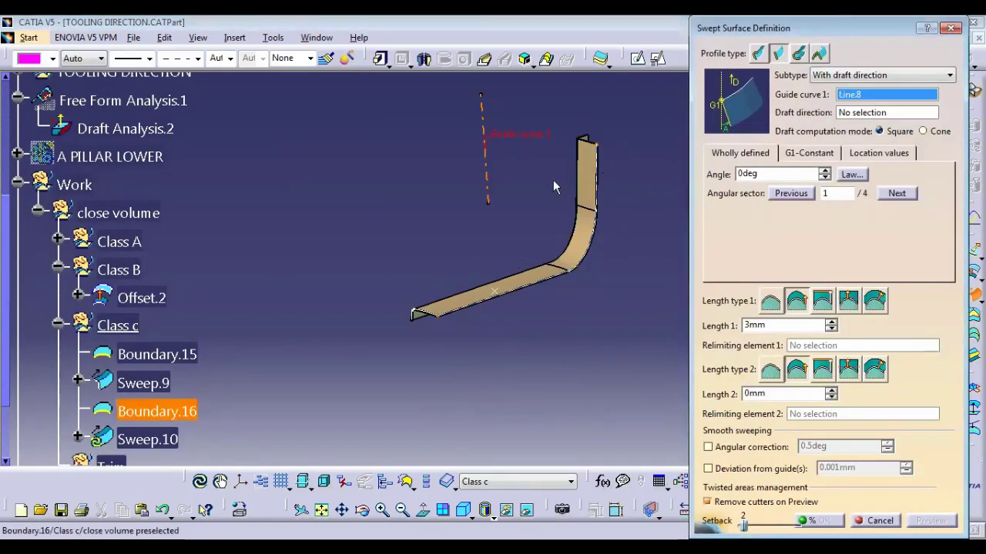
pyautogui.click(604, 168)
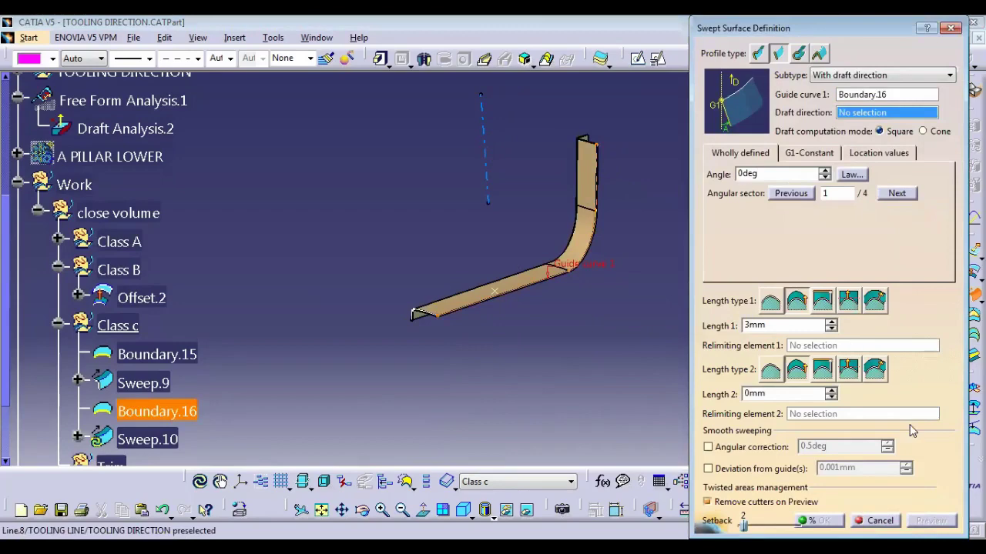
pyautogui.click(930, 520)
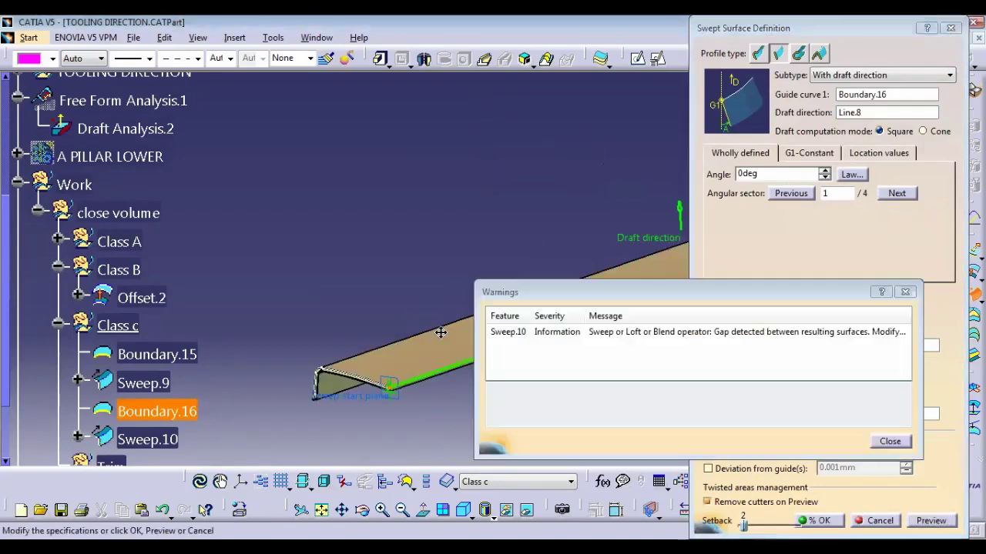
# Switch the long side edge's sweep to With reference surface, use the Class A surface as reference, and create the side surface
pyautogui.moveTo(522, 305); pyautogui.dragTo(531, 252, button='middle')
pyautogui.moveTo(533, 290); pyautogui.dragTo(433, 387, button='middle')
pyautogui.moveTo(506, 249); pyautogui.dragTo(591, 265, button='middle')
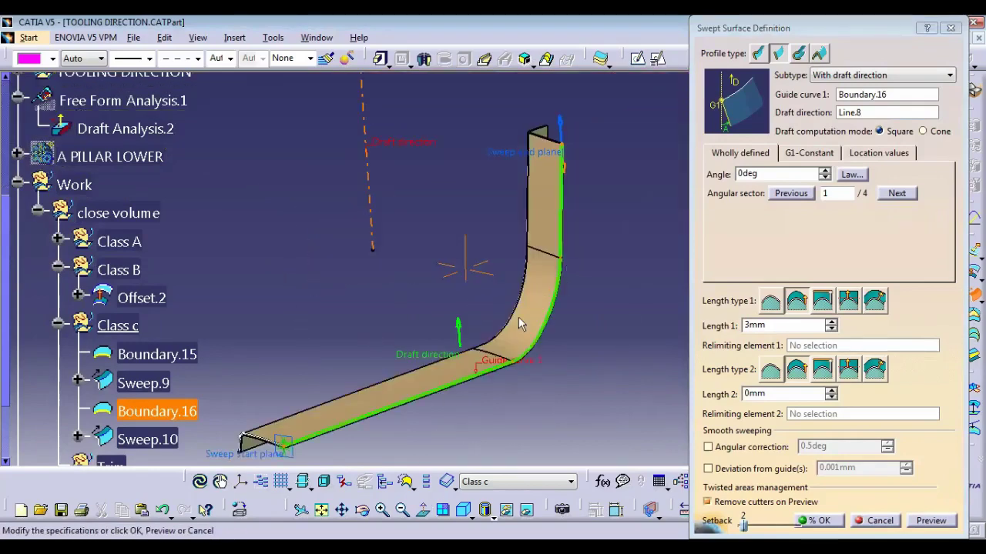
pyautogui.moveTo(519, 324); pyautogui.dragTo(587, 243, button='middle')
pyautogui.click(868, 75)
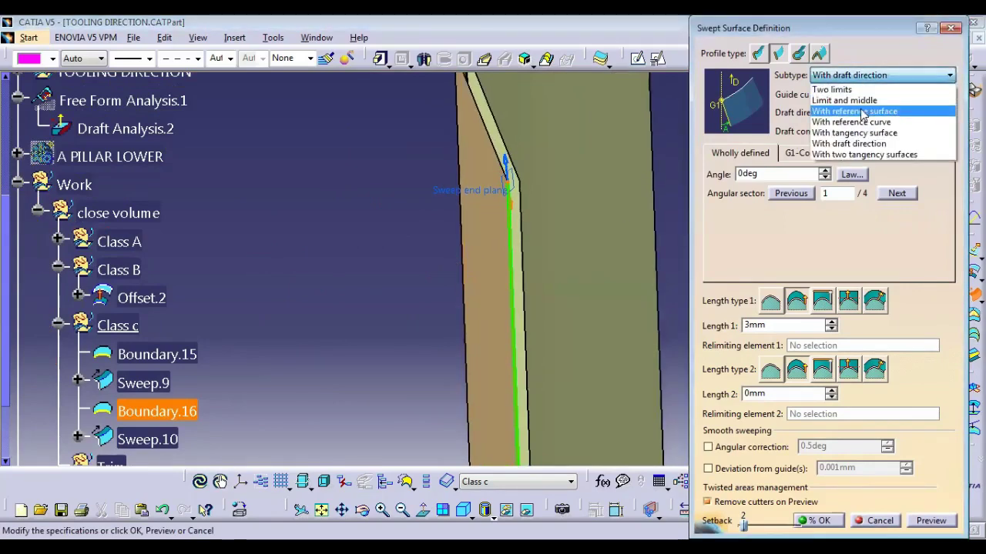
pyautogui.click(848, 109)
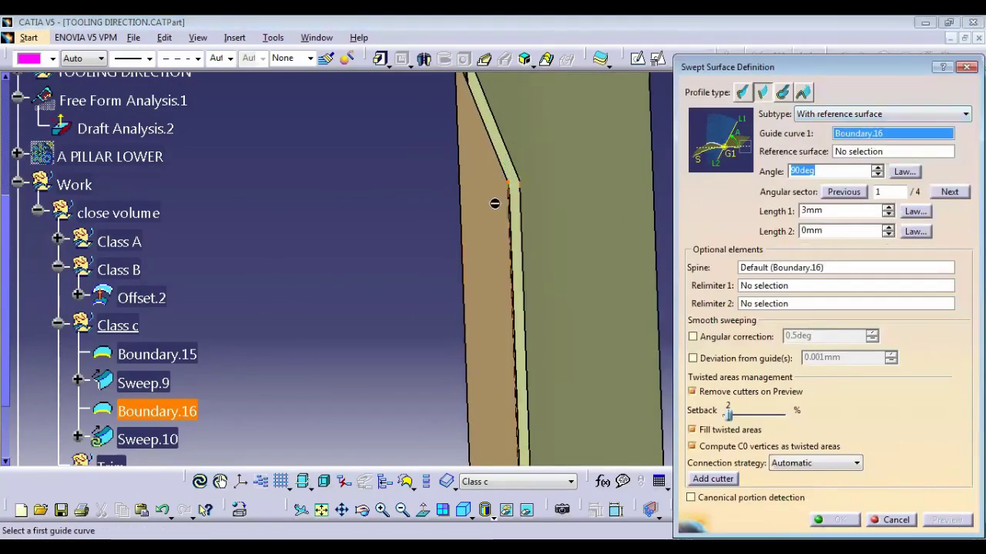
pyautogui.click(850, 154)
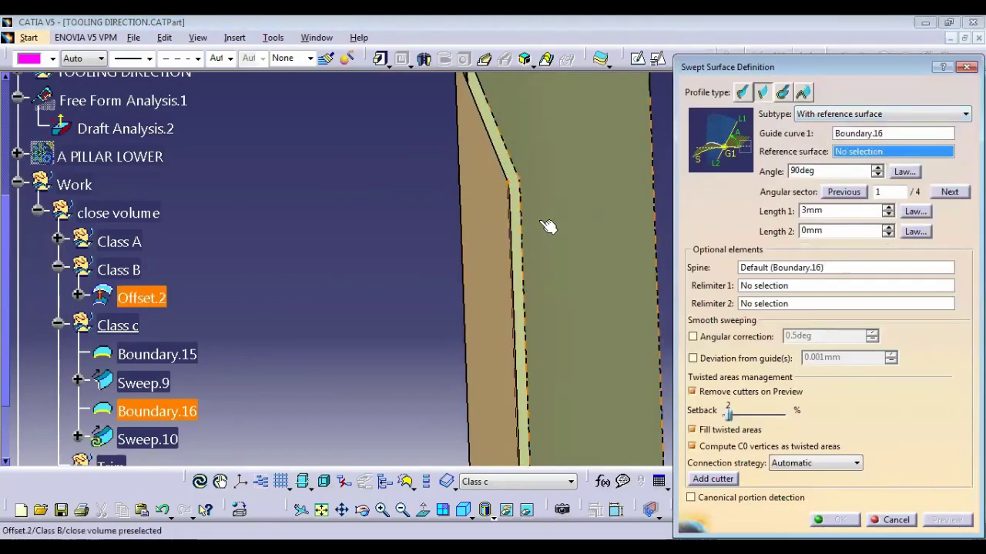
pyautogui.click(483, 214)
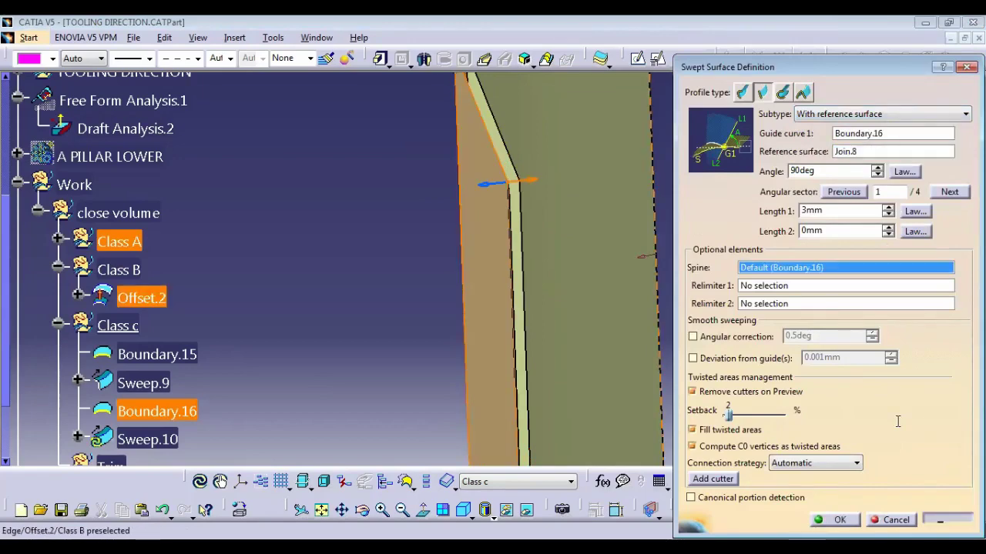
pyautogui.moveTo(495, 231); pyautogui.dragTo(597, 199, button='middle')
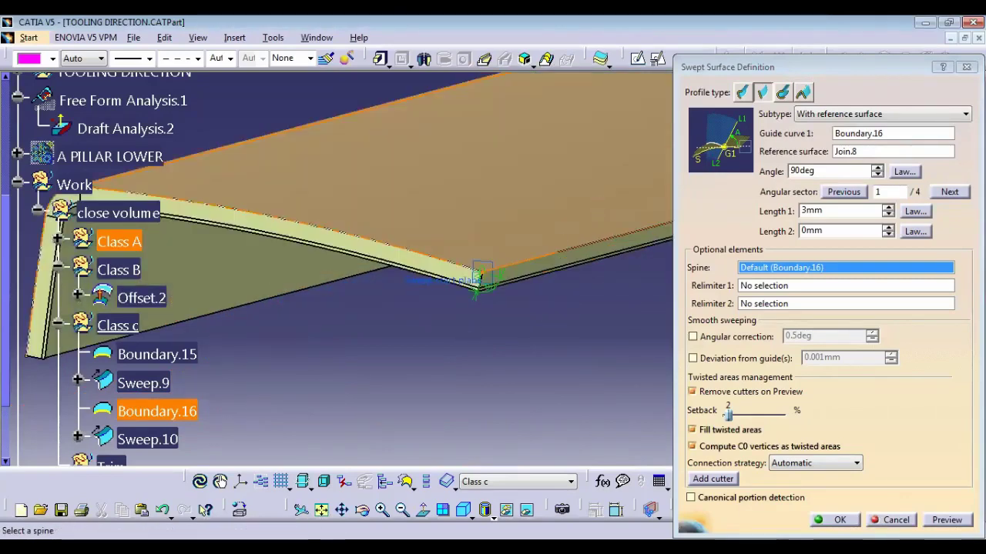
pyautogui.moveTo(596, 275); pyautogui.dragTo(511, 337, button='middle')
pyautogui.moveTo(464, 239); pyautogui.dragTo(497, 296, button='middle')
# Create a Boundary with tangent continuity from the outer edge at the opposite end of the Class A surface
pyautogui.click(946, 391)
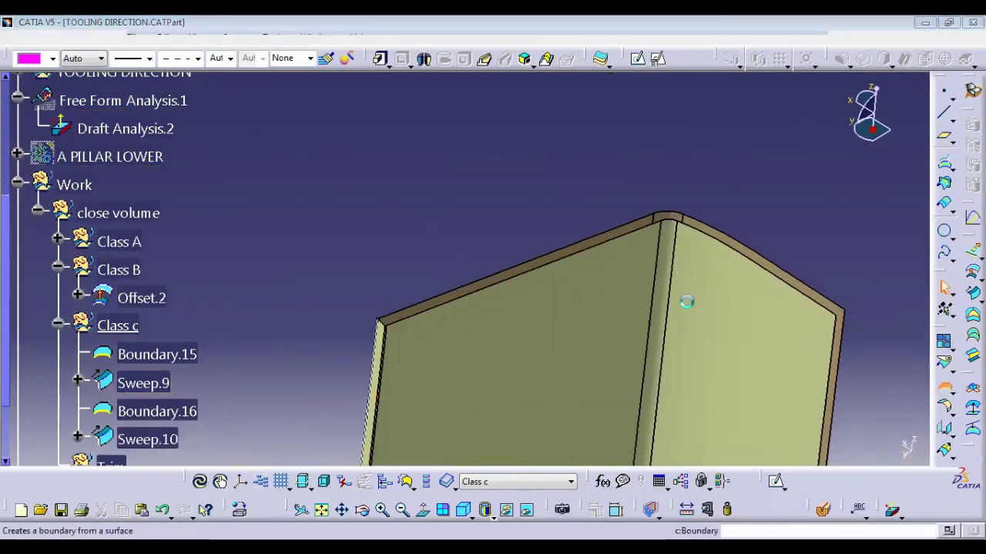
pyautogui.click(597, 236)
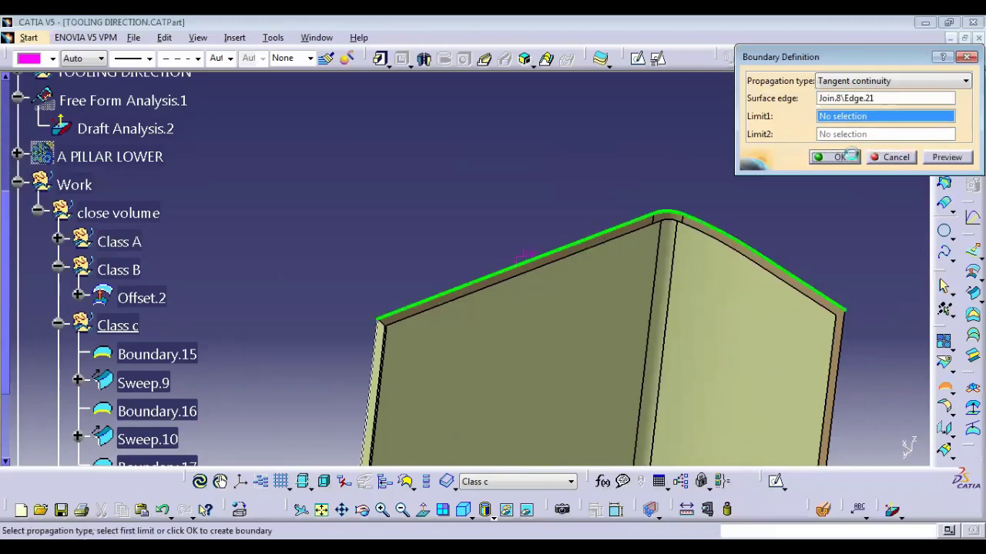
pyautogui.click(835, 157)
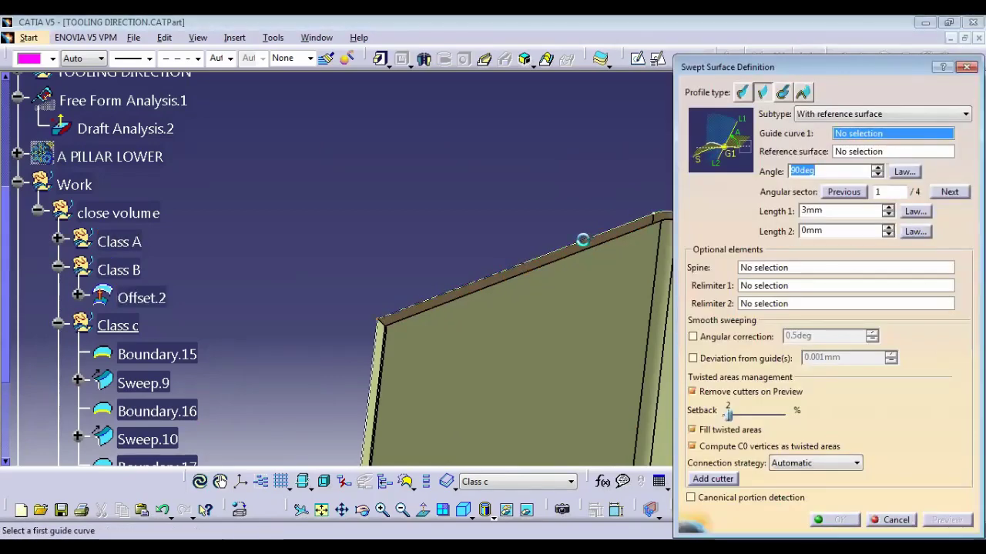
# Set up a With draft direction sweep using the new end boundary as guide curve and the tooling line as draft direction
pyautogui.click(907, 114)
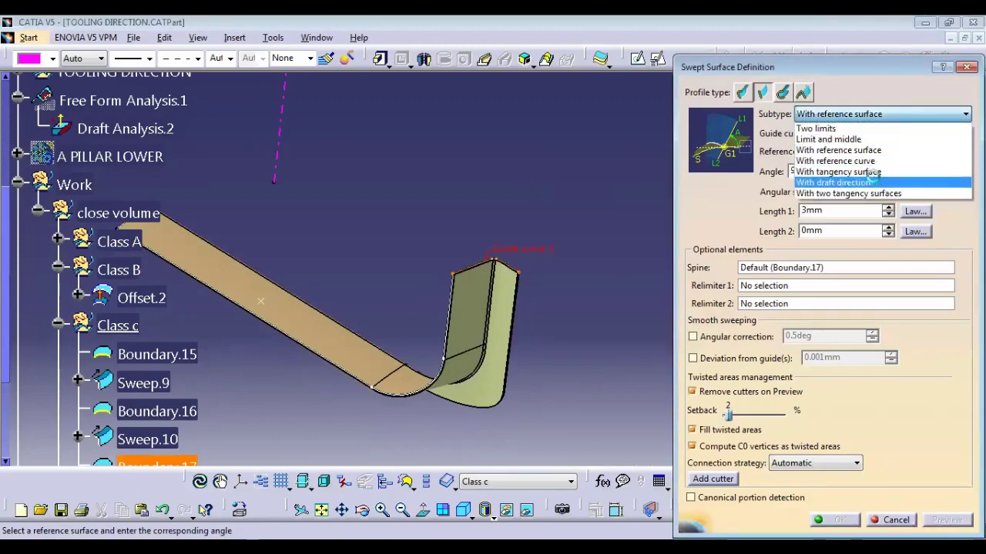
pyautogui.click(863, 182)
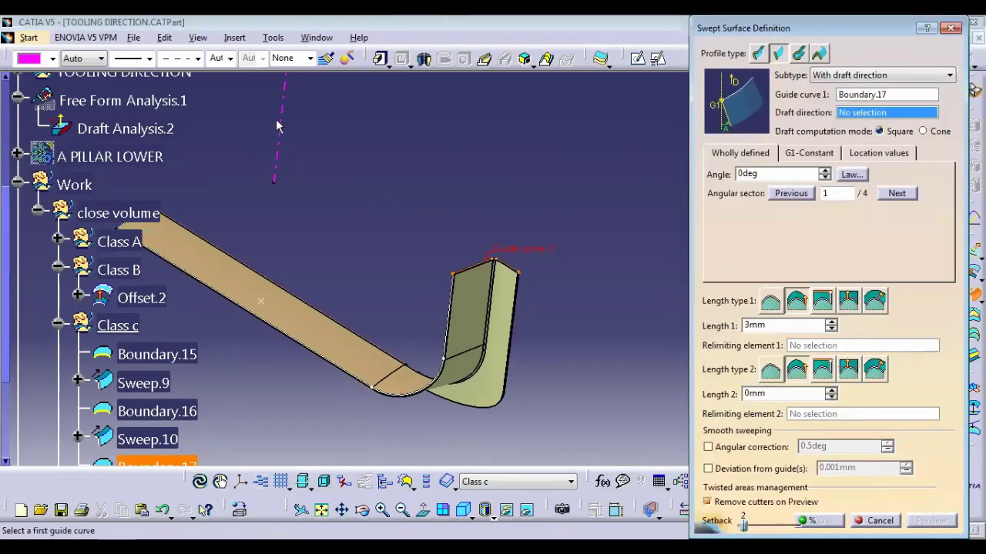
pyautogui.click(346, 163)
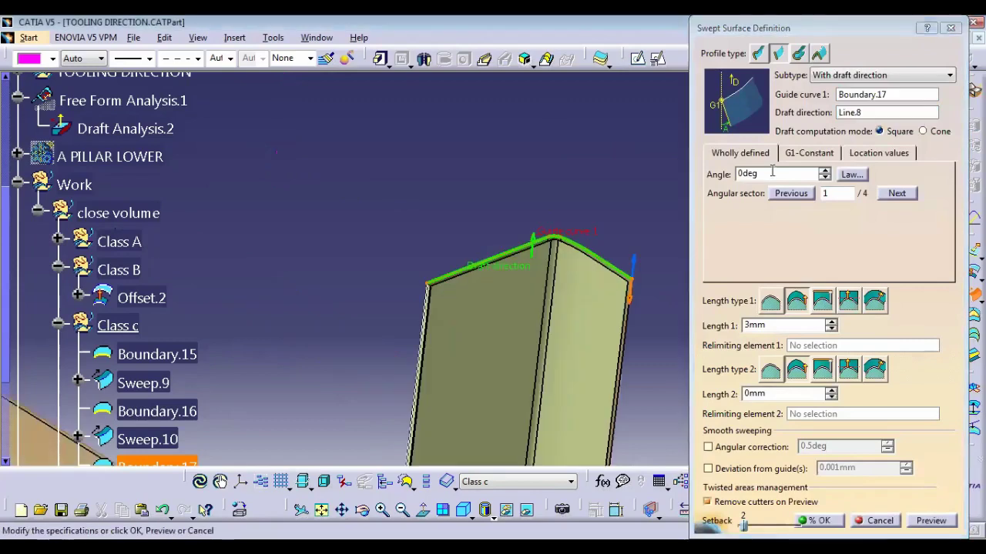
# Set the draft-direction sweep's angle to 90deg and create the end surface
pyautogui.doubleClick(774, 174)
pyautogui.write('9')
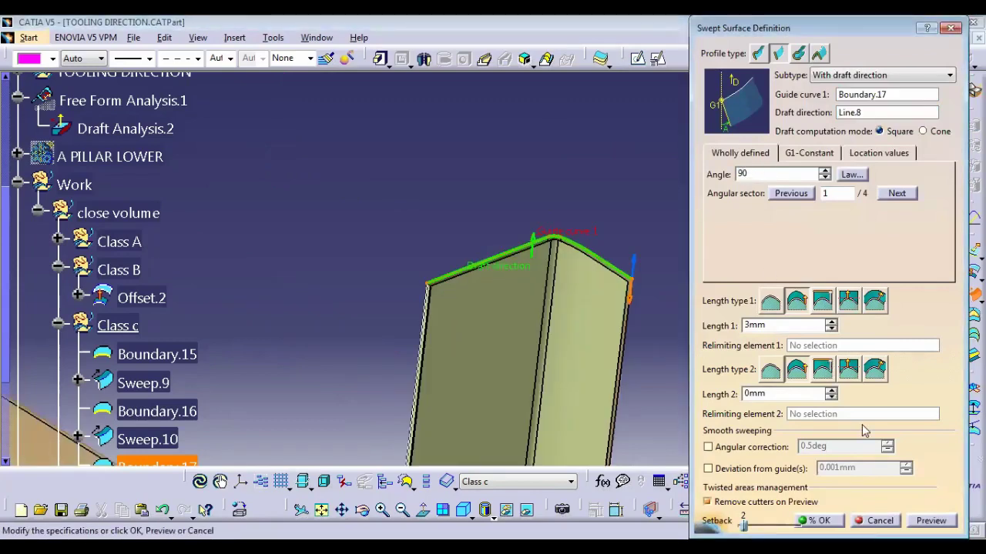
pyautogui.write('0')
pyautogui.press('Return')
pyautogui.moveTo(601, 342); pyautogui.dragTo(566, 239, button='middle')
pyautogui.moveTo(528, 227); pyautogui.dragTo(529, 202, button='middle')
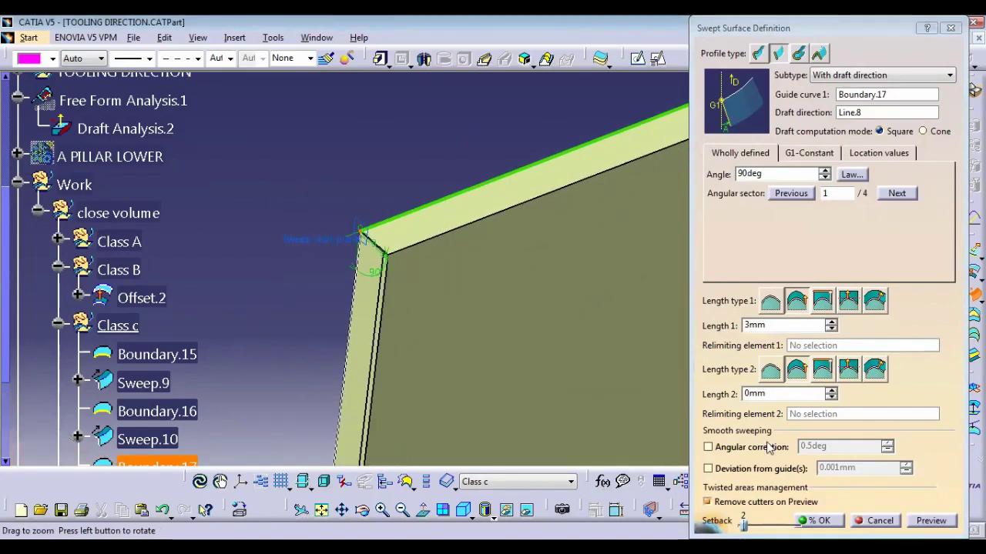
pyautogui.press('Escape')
# Color the Class B offset surface blue
pyautogui.click(154, 297)
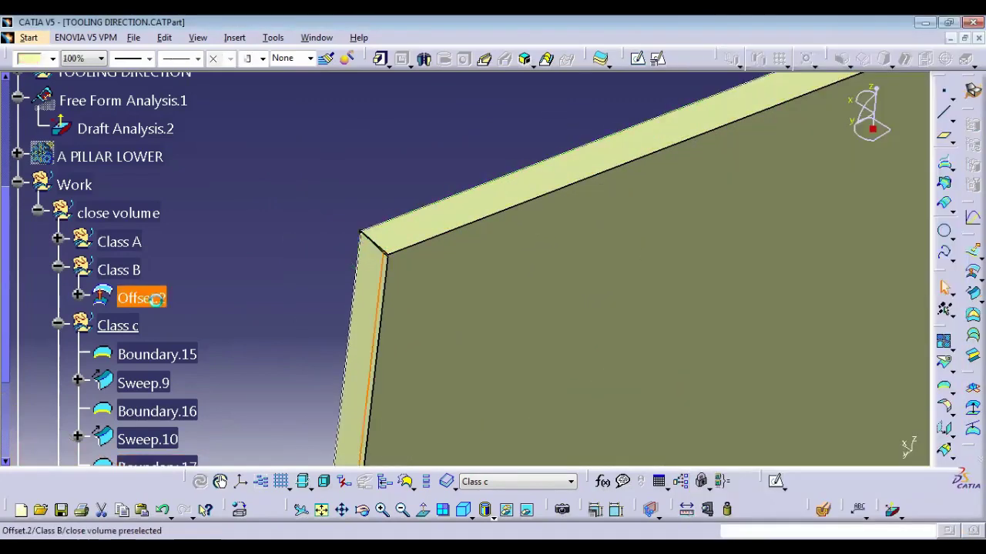
pyautogui.click(63, 59)
pyautogui.click(45, 54)
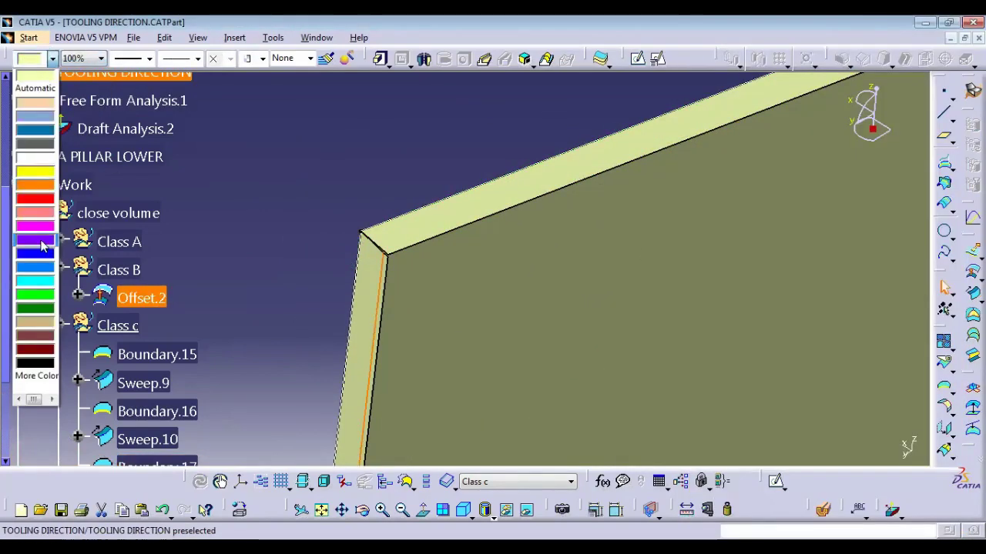
pyautogui.click(40, 272)
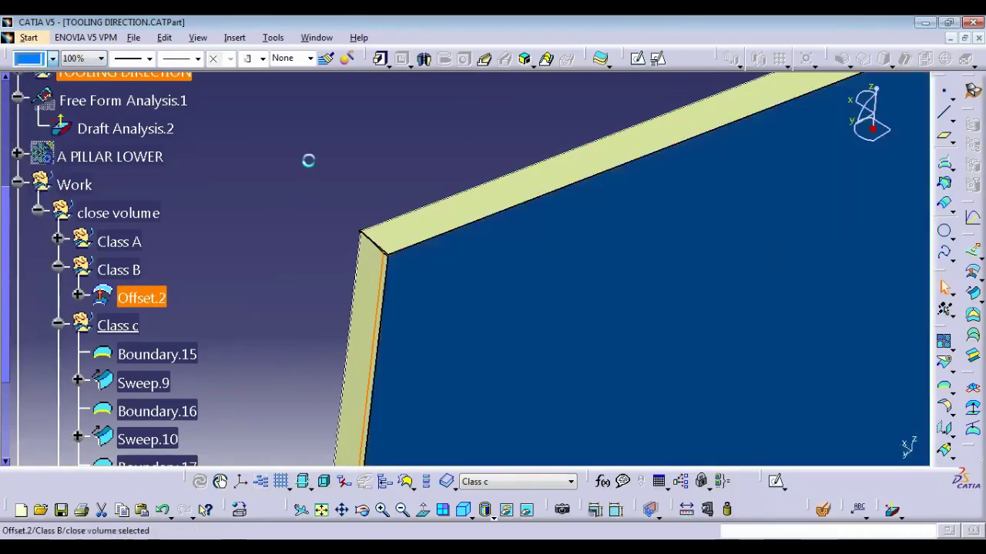
pyautogui.click(309, 160)
# Create a Boundary from the remaining long side edge of the Class A surface
pyautogui.moveTo(319, 151); pyautogui.dragTo(552, 284, button='middle')
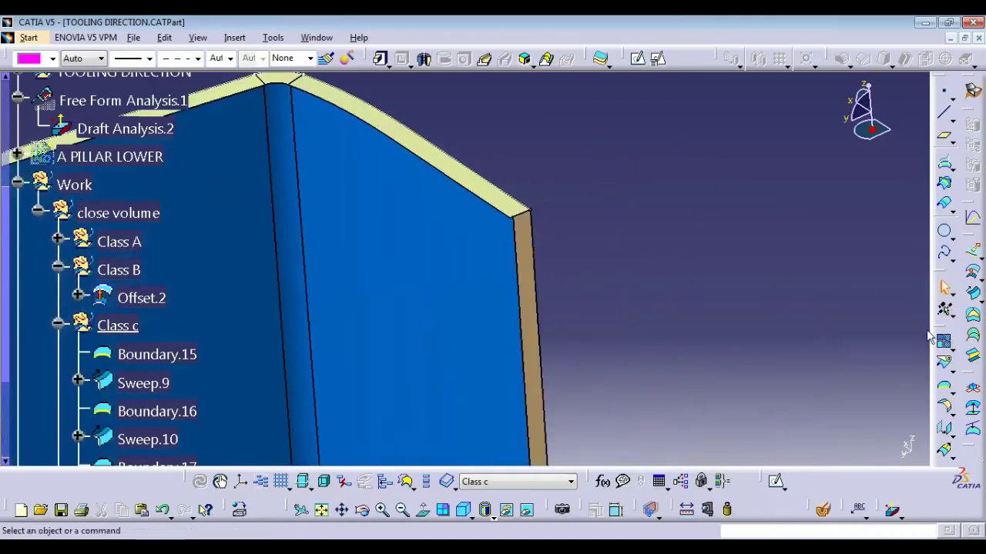
pyautogui.click(945, 389)
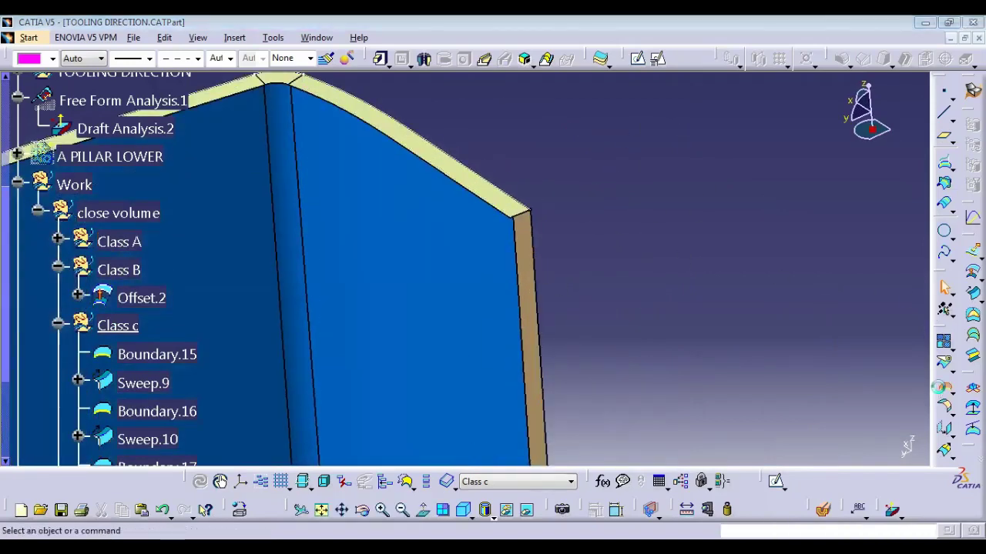
pyautogui.click(538, 245)
pyautogui.click(835, 157)
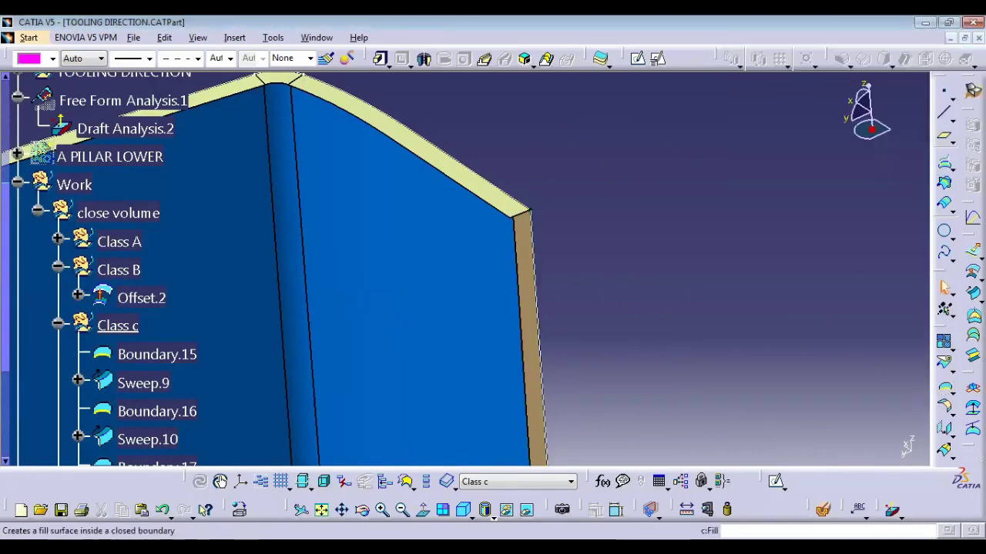
pyautogui.click(974, 315)
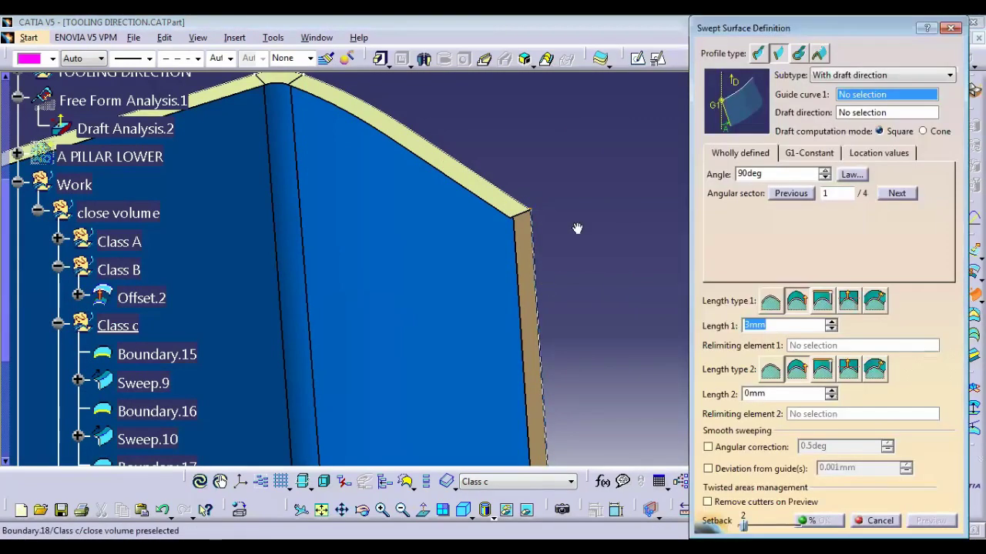
pyautogui.click(577, 228)
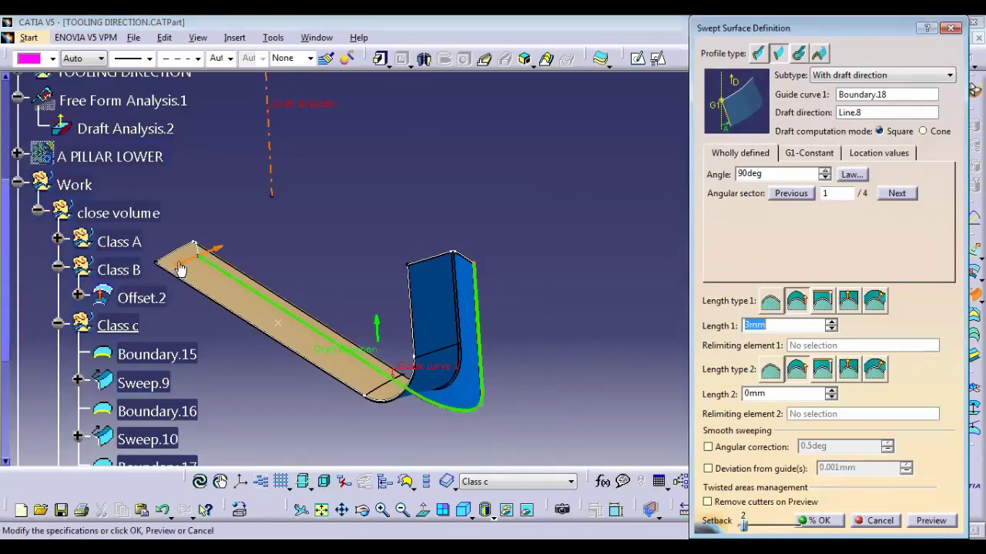
pyautogui.click(216, 249)
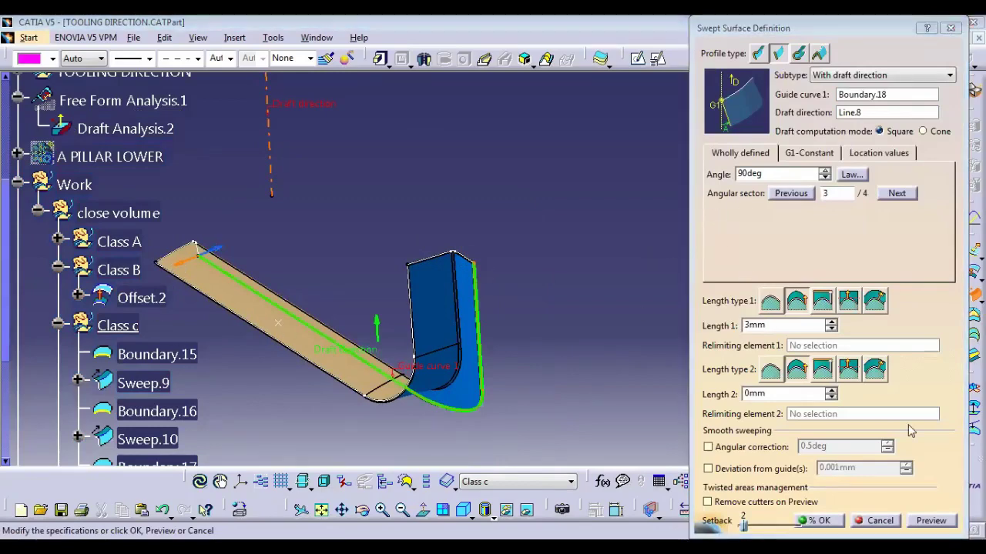
pyautogui.moveTo(551, 286); pyautogui.dragTo(486, 240, button='middle')
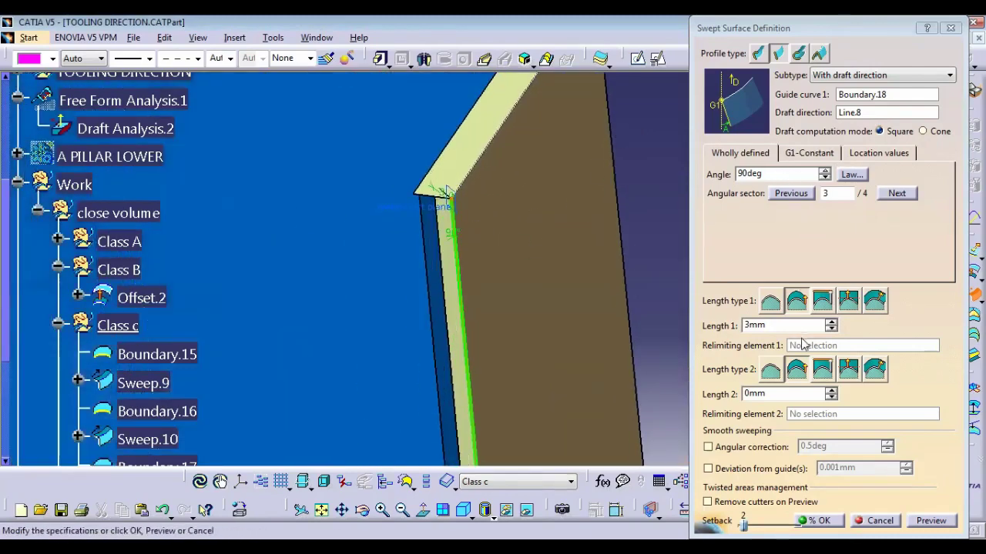
pyautogui.click(830, 322)
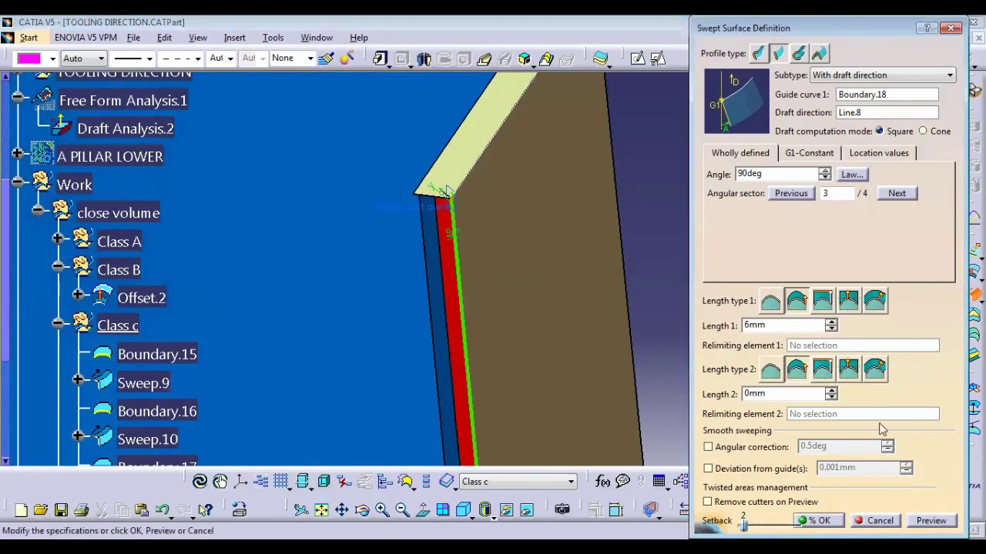
pyautogui.click(931, 521)
pyautogui.moveTo(515, 269); pyautogui.dragTo(598, 180, button='middle')
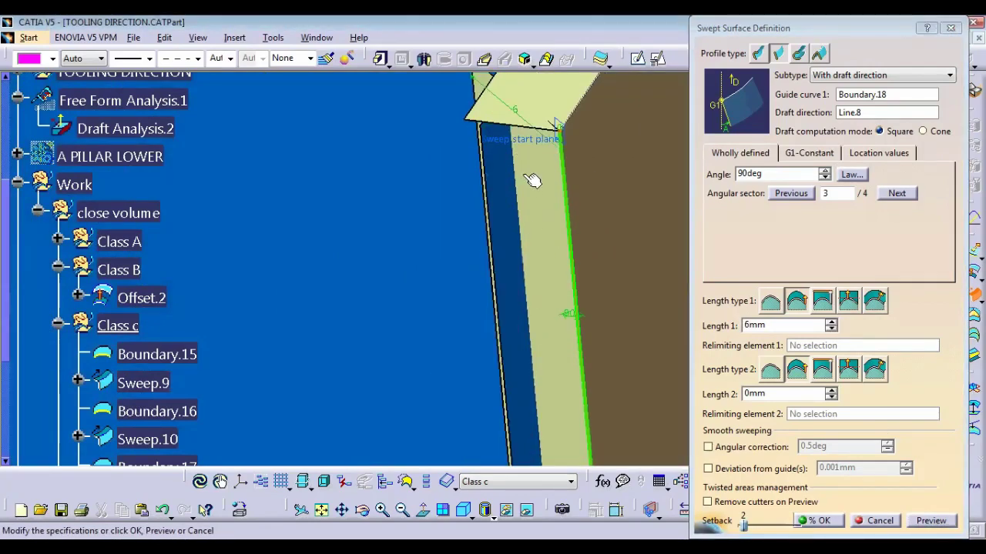
pyautogui.moveTo(533, 180); pyautogui.dragTo(414, 303, button='middle')
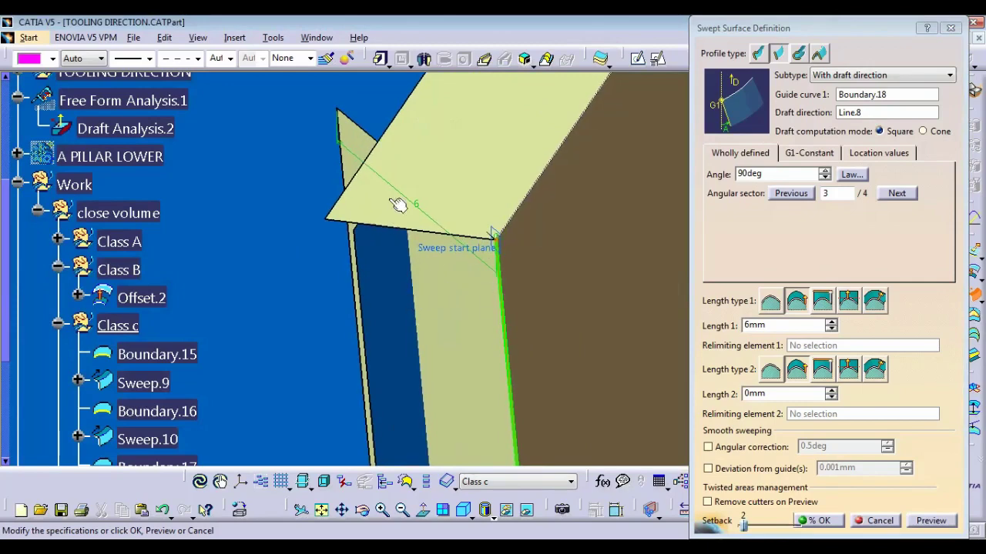
pyautogui.press('Escape')
# Set up a With reference surface sweep along the remaining long side boundary, using the Class A surface as reference
pyautogui.click(973, 294)
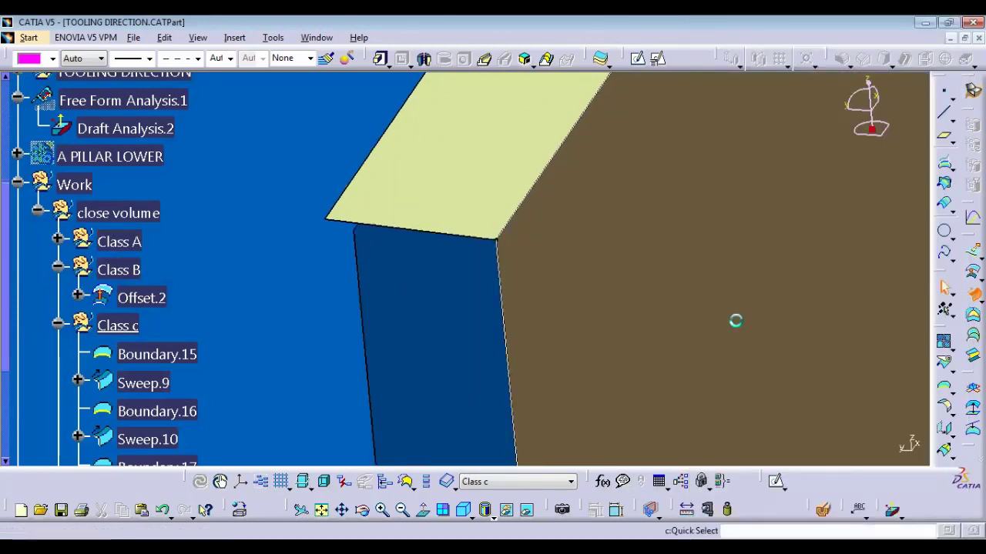
pyautogui.click(863, 75)
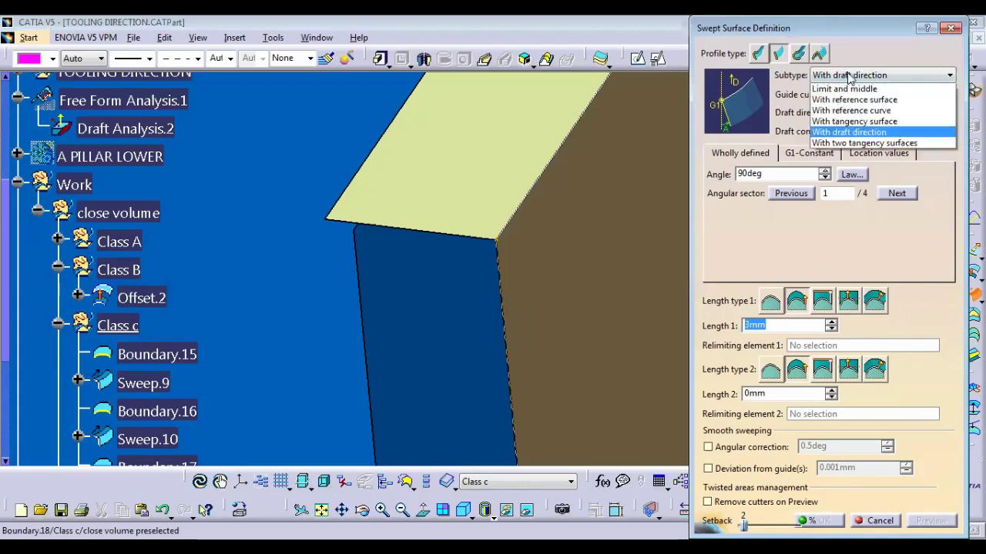
pyautogui.click(863, 112)
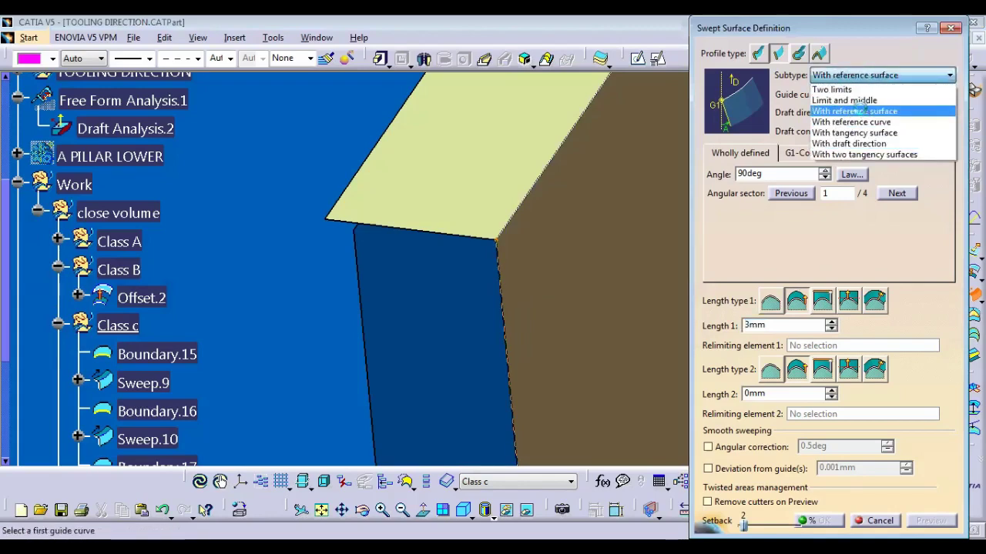
pyautogui.click(608, 206)
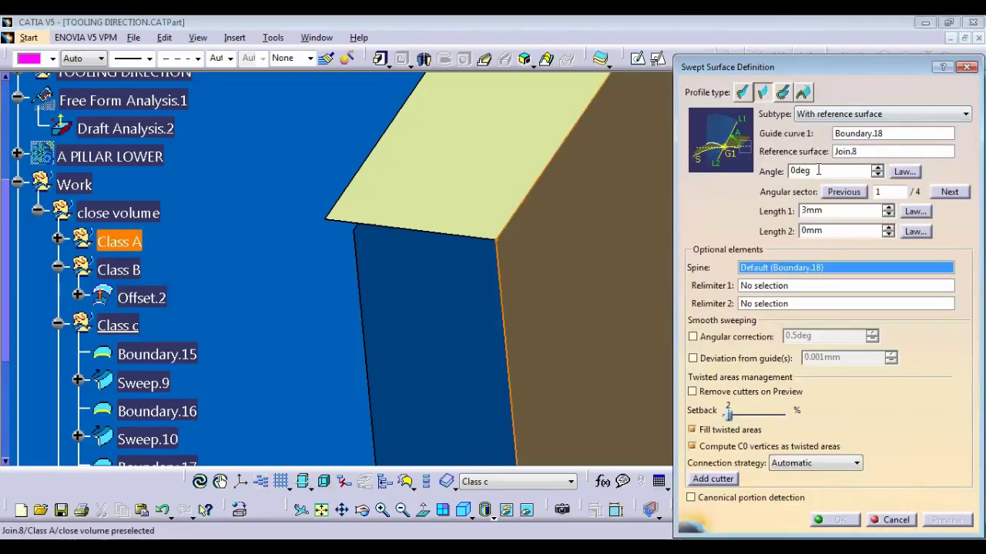
# Set the reference-surface sweep's angle to 90deg, preview it, and create the last side surface
pyautogui.write('90')
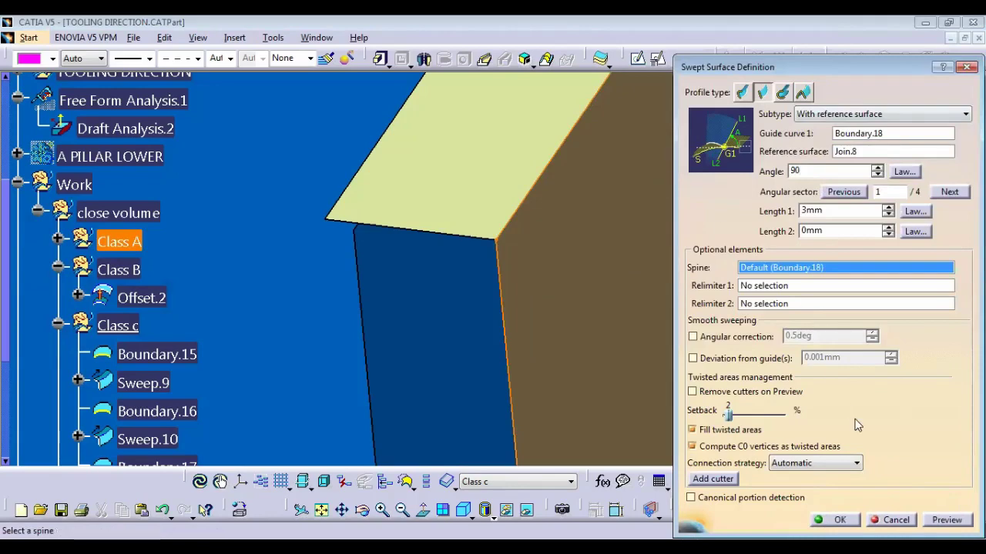
pyautogui.press('Return')
pyautogui.press('Return')
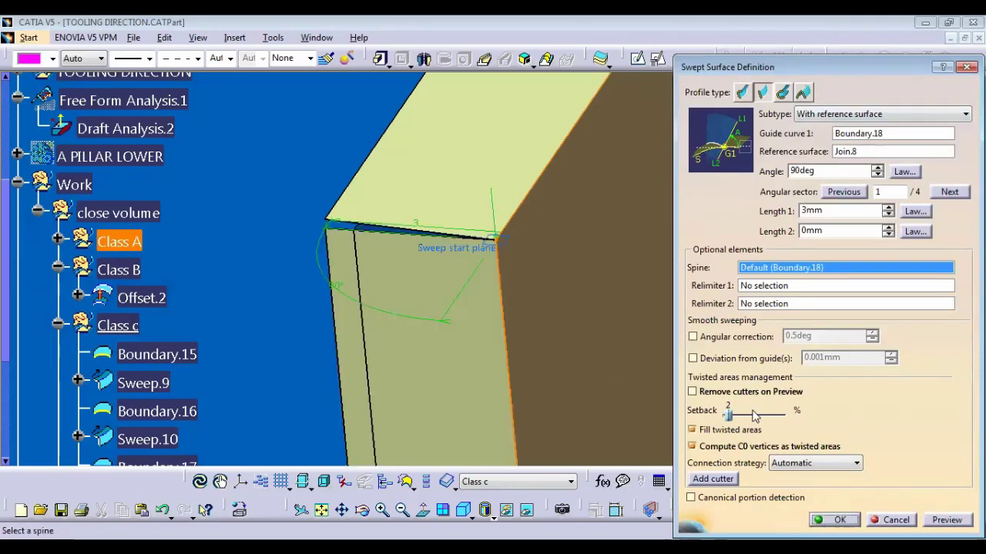
pyautogui.moveTo(424, 279); pyautogui.dragTo(561, 314, button='middle')
pyautogui.moveTo(623, 270); pyautogui.dragTo(568, 96, button='middle')
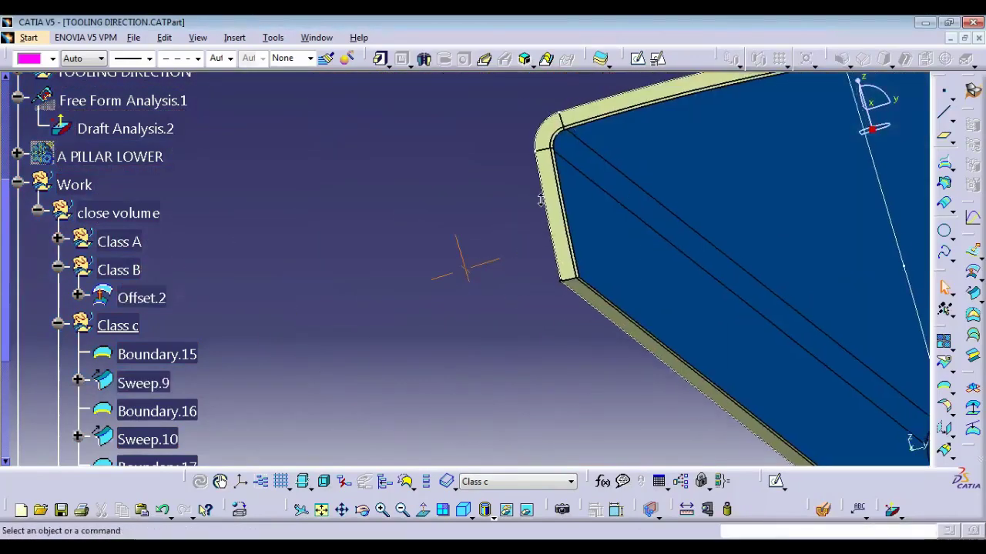
# Hide Boundary.15 through Boundary.18 in the Class C set
pyautogui.moveTo(541, 200); pyautogui.dragTo(504, 148, button='middle')
pyautogui.rightClick(485, 174)
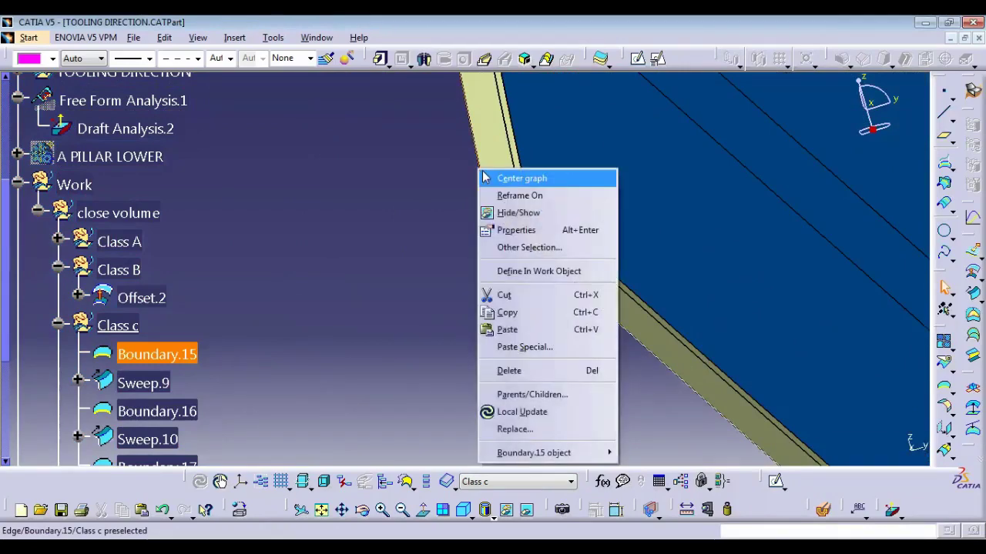
pyautogui.click(521, 178)
pyautogui.click(174, 271)
pyautogui.rightClick(175, 271)
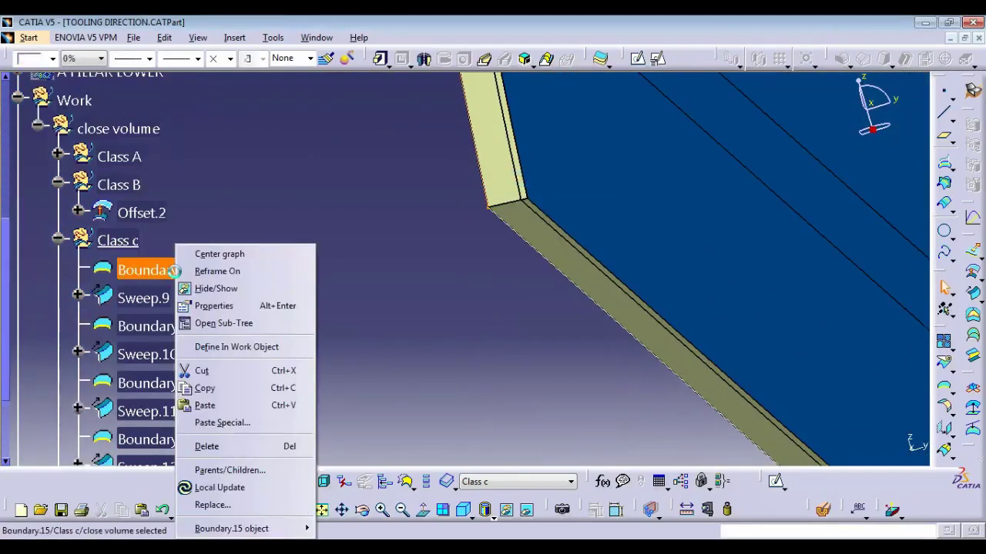
pyautogui.click(209, 287)
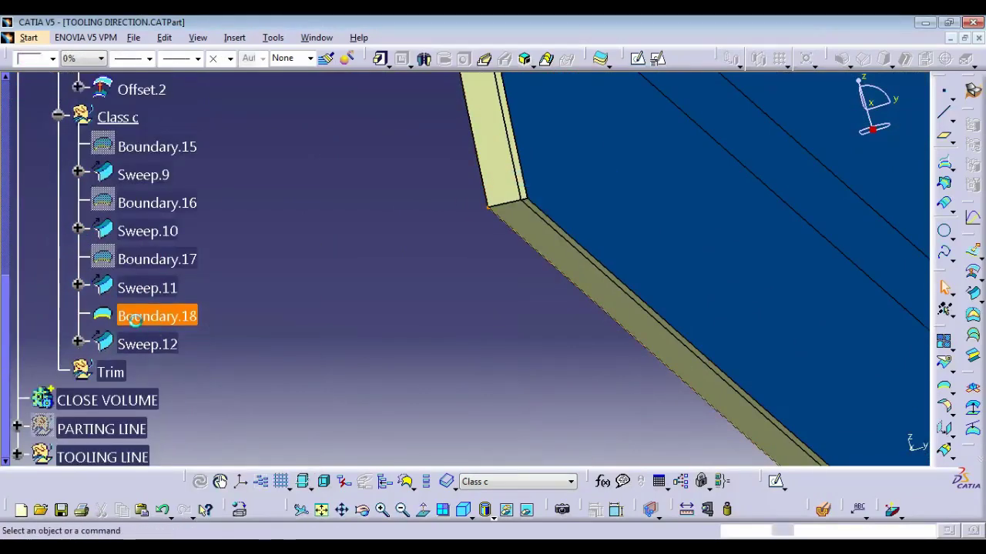
# Trim Sweep.9 and Sweep.12 together where the two side surfaces meet at the corner
pyautogui.moveTo(431, 332); pyautogui.dragTo(709, 308, button='middle')
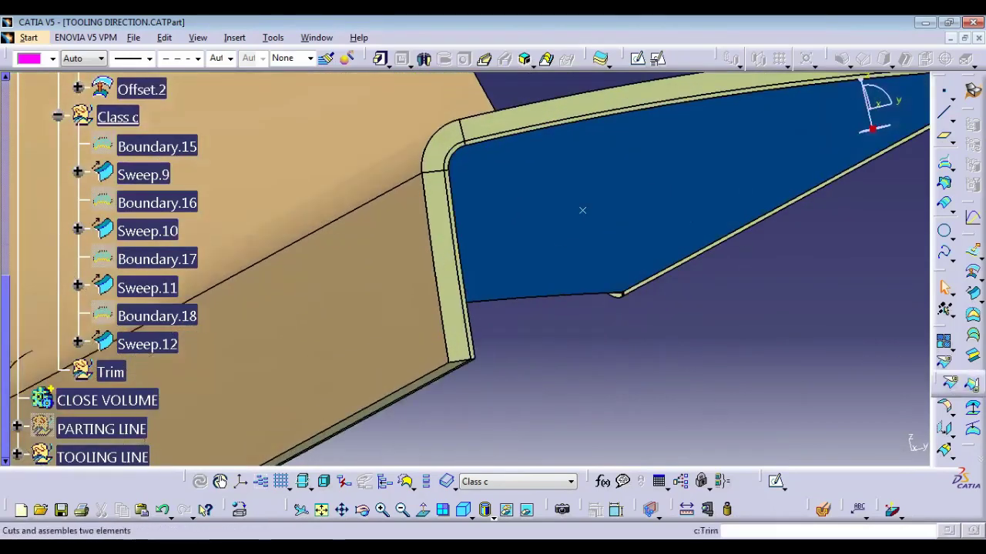
pyautogui.click(946, 364)
pyautogui.click(462, 286)
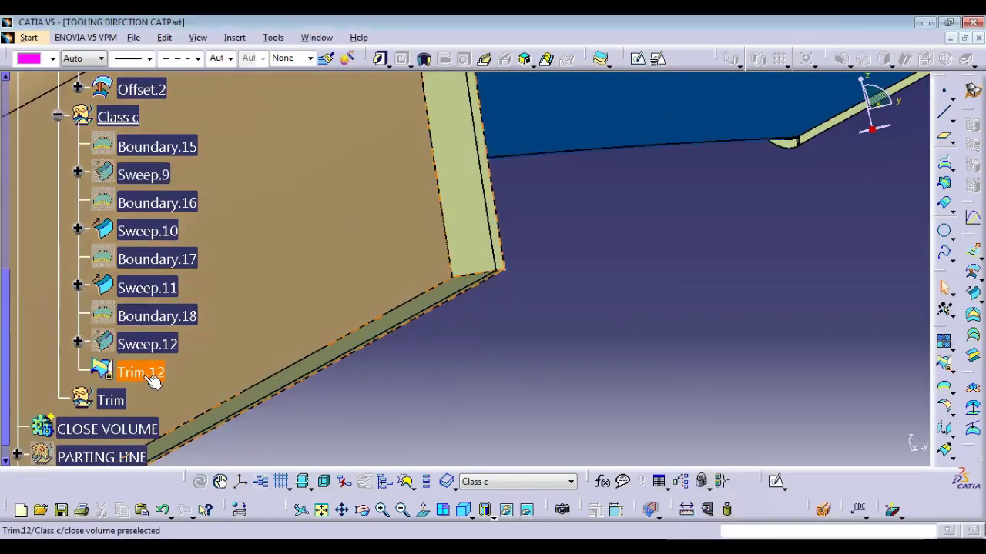
# Group the new trim surface into a new geometrical set inside Class C
pyautogui.click(151, 376)
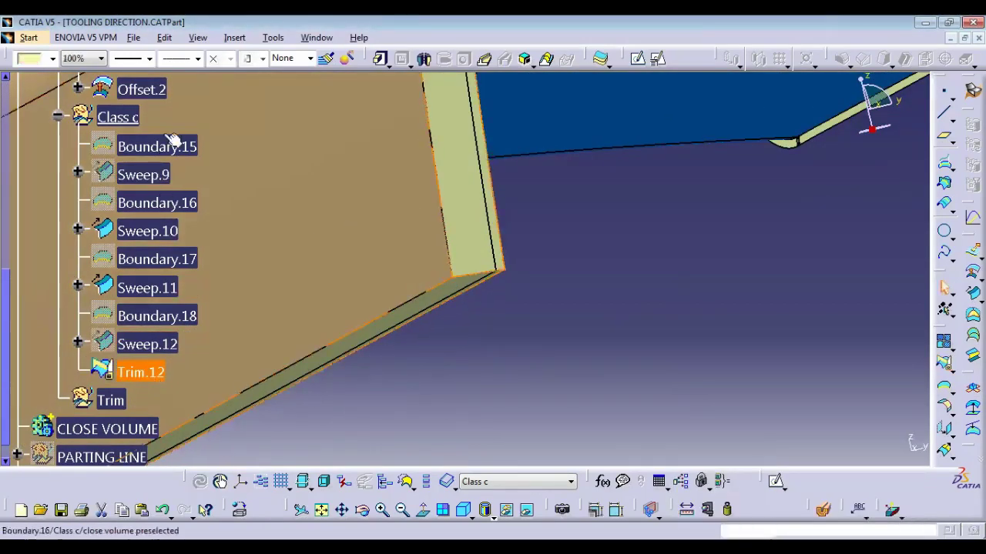
pyautogui.click(234, 38)
pyautogui.click(266, 90)
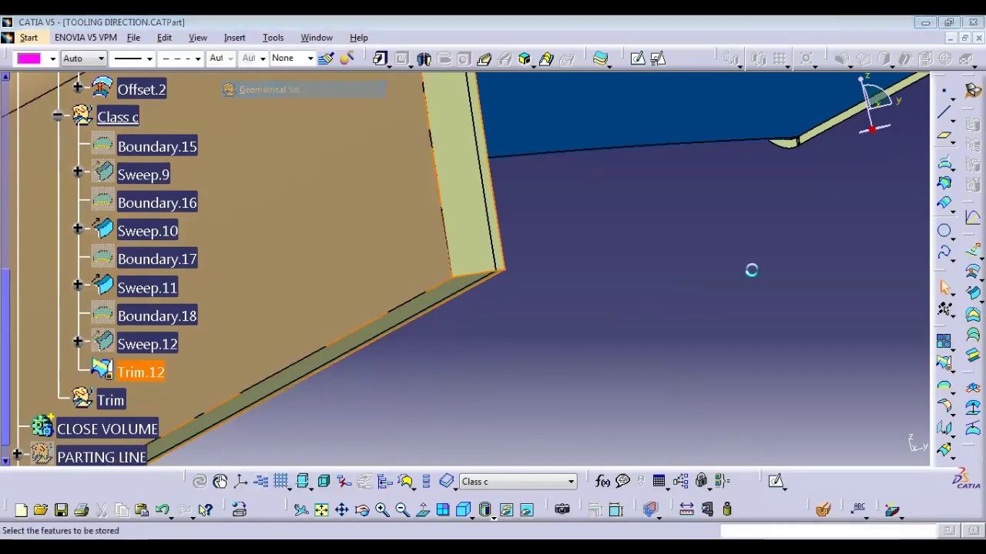
pyautogui.press('Return')
# Color the new geometrical set's surface salmon pink
pyautogui.click(165, 375)
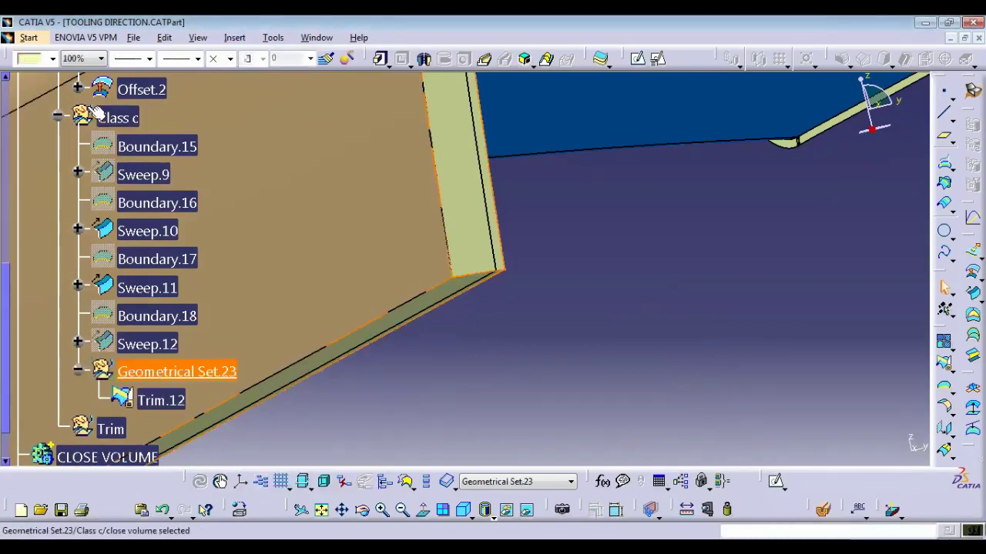
pyautogui.click(51, 58)
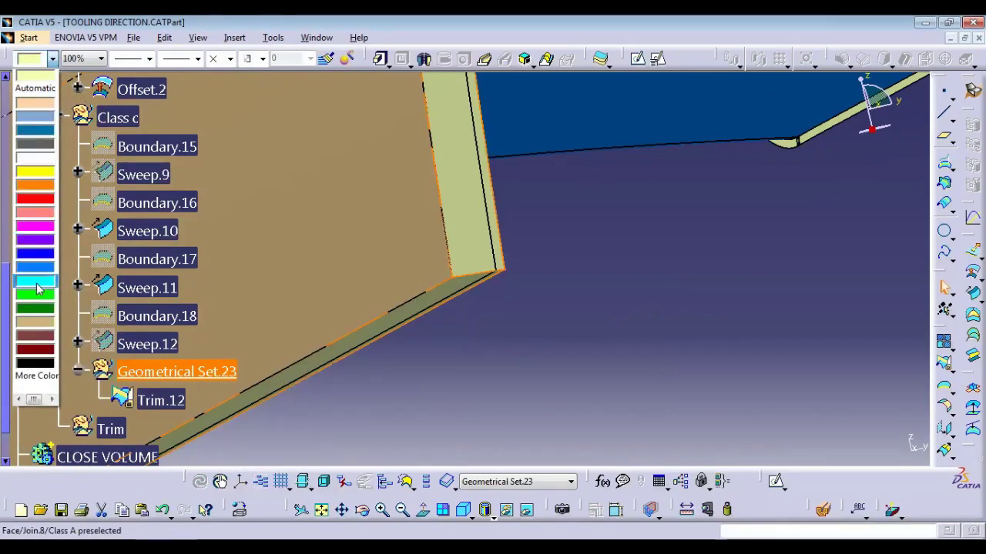
pyautogui.click(37, 223)
pyautogui.click(583, 231)
# Trim the pink trimmed side surface with Sweep.10 and accept the result
pyautogui.moveTo(583, 231); pyautogui.dragTo(756, 413, button='middle')
pyautogui.click(944, 363)
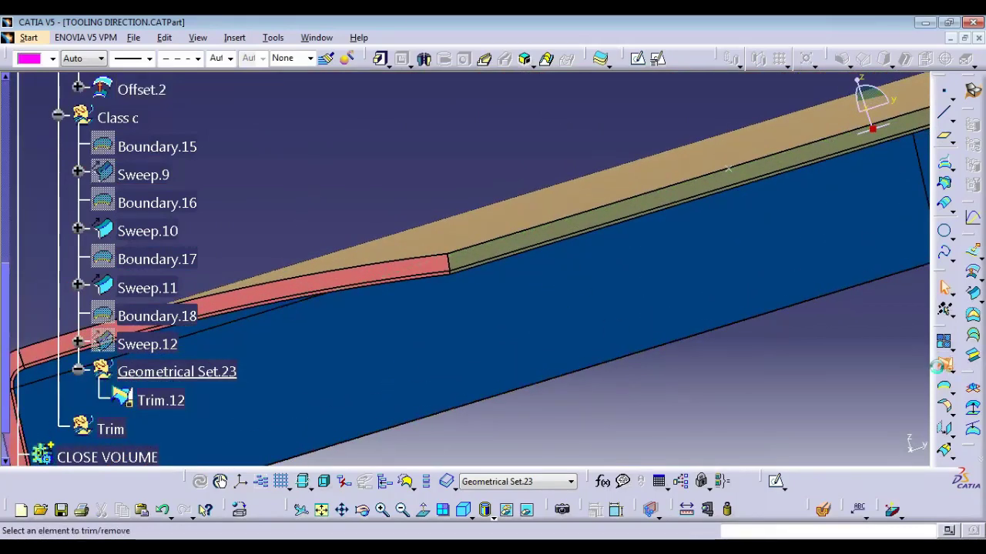
pyautogui.moveTo(438, 285); pyautogui.dragTo(432, 259, button='middle')
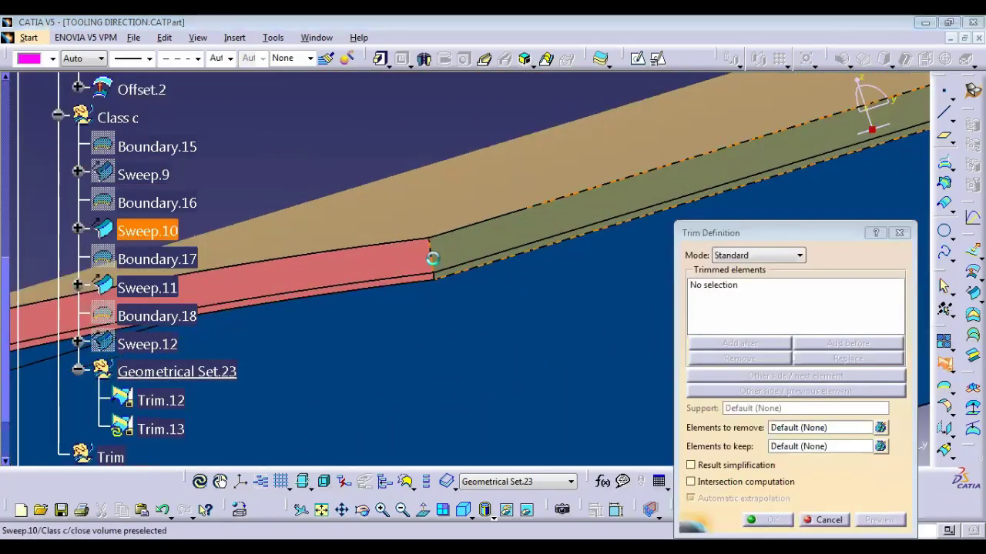
pyautogui.click(645, 421)
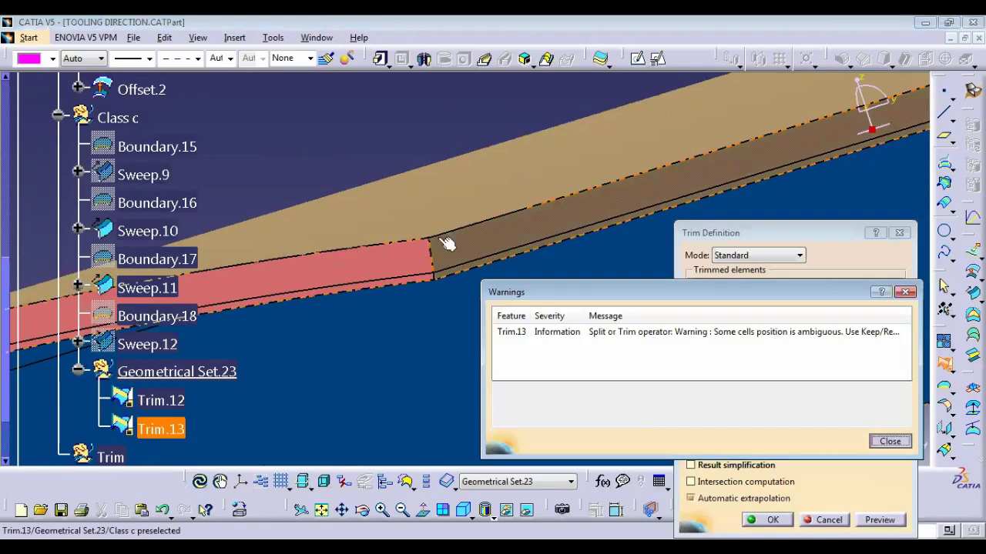
pyautogui.press('Return')
# Try to trim Sweep.11 with the combined Trim.13 surface at the remaining corner
pyautogui.moveTo(524, 204); pyautogui.dragTo(449, 161, button='middle')
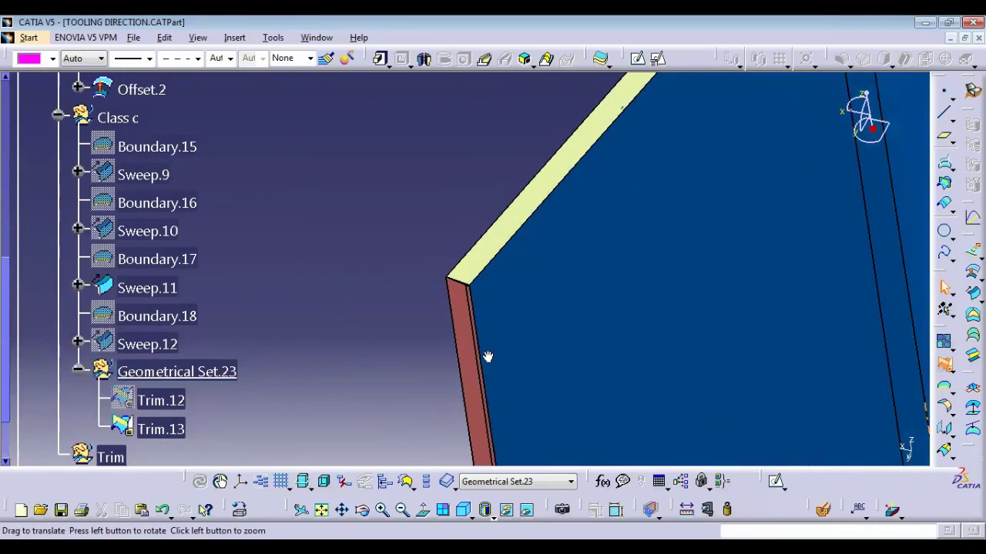
pyautogui.moveTo(487, 356); pyautogui.dragTo(482, 262, button='middle')
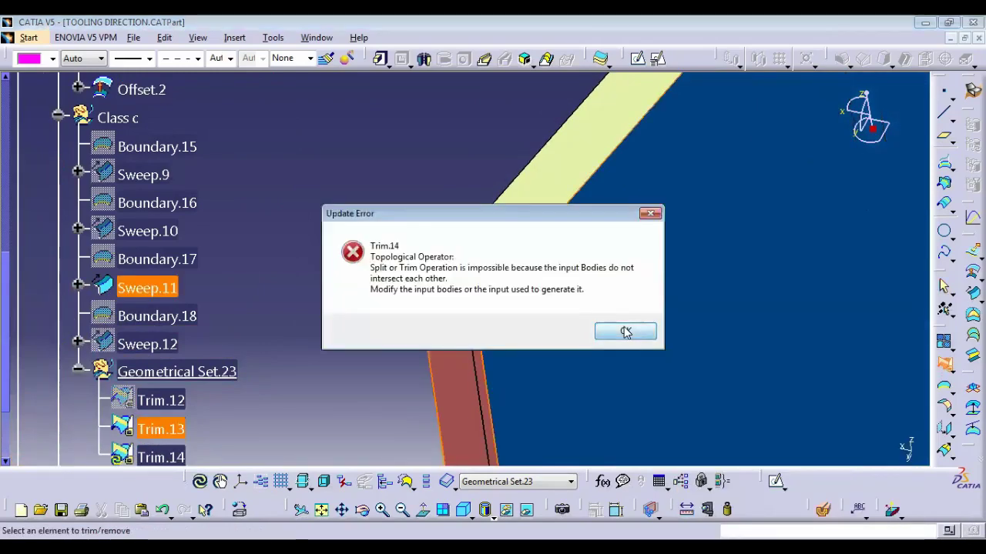
pyautogui.moveTo(418, 273); pyautogui.dragTo(461, 225, button='middle')
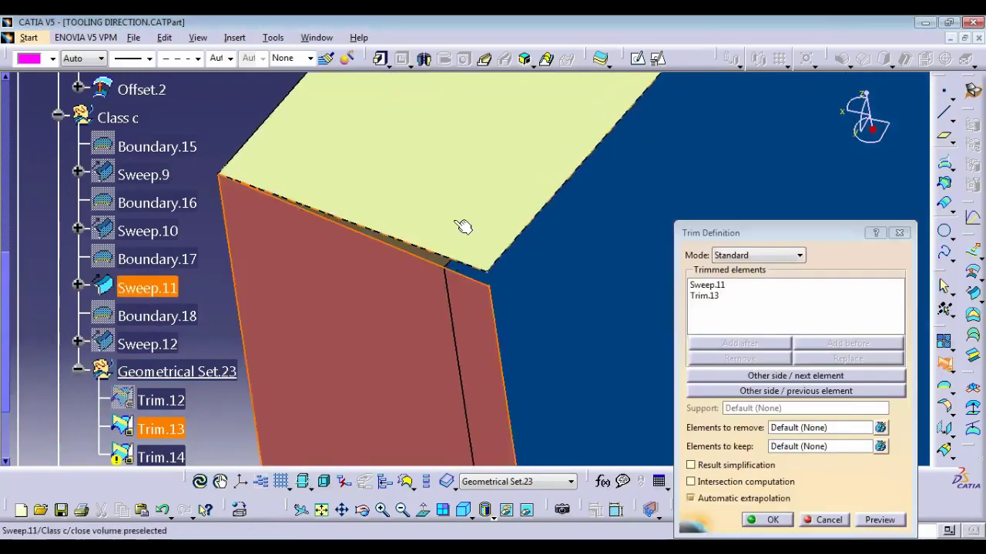
pyautogui.moveTo(373, 342); pyautogui.dragTo(448, 344, button='middle')
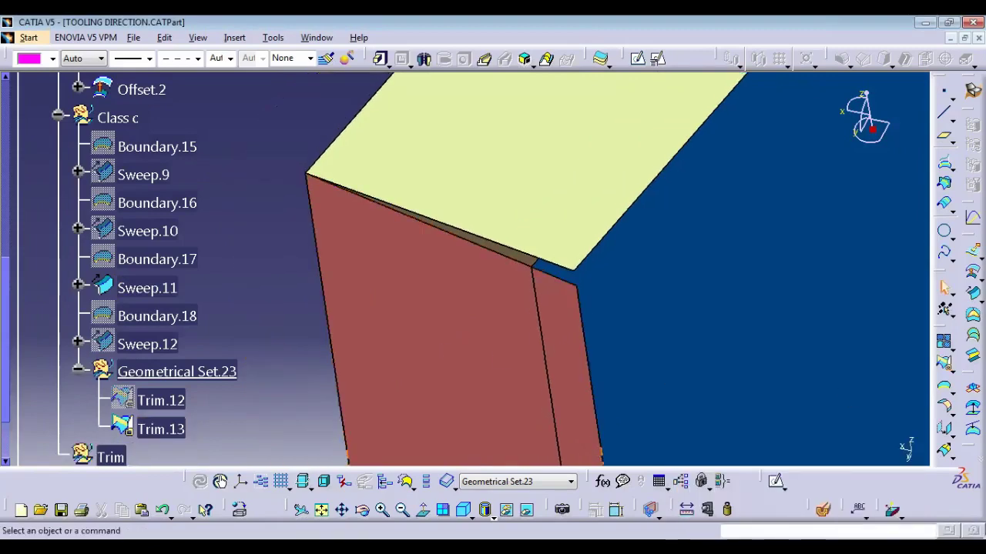
# Try to extrapolate the corner edge of Sweep.11 by 2 mm with curvature continuity
pyautogui.click(945, 451)
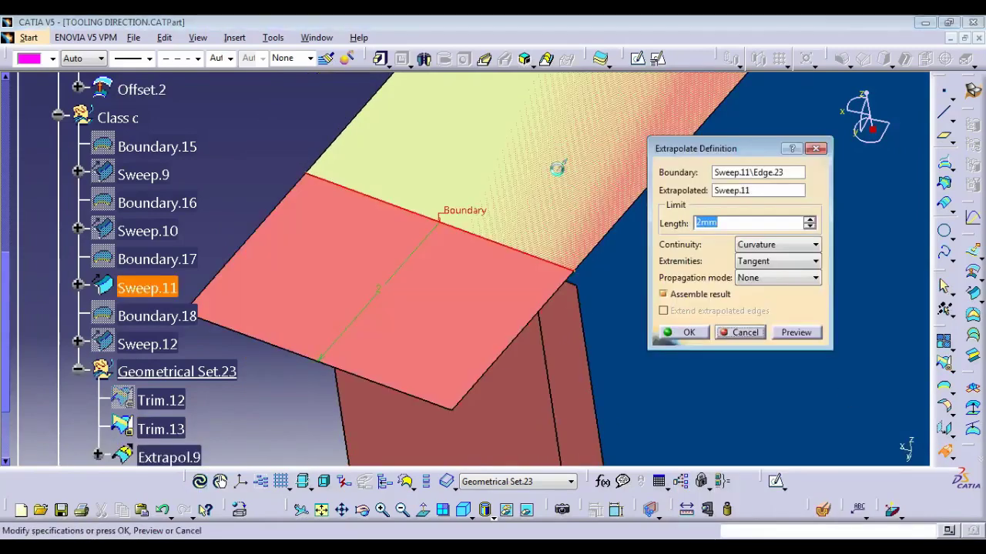
pyautogui.press('Escape')
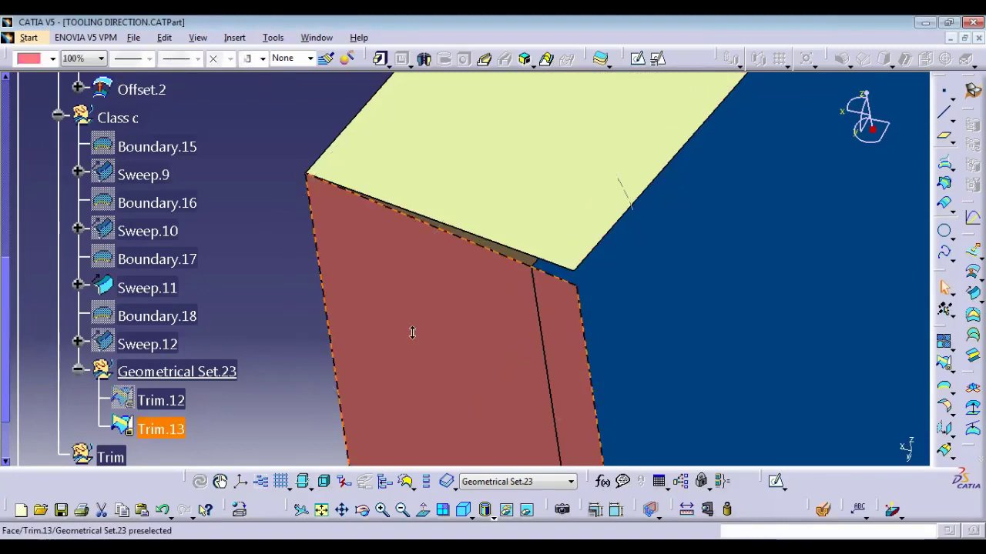
pyautogui.moveTo(412, 332); pyautogui.dragTo(455, 308, button='middle')
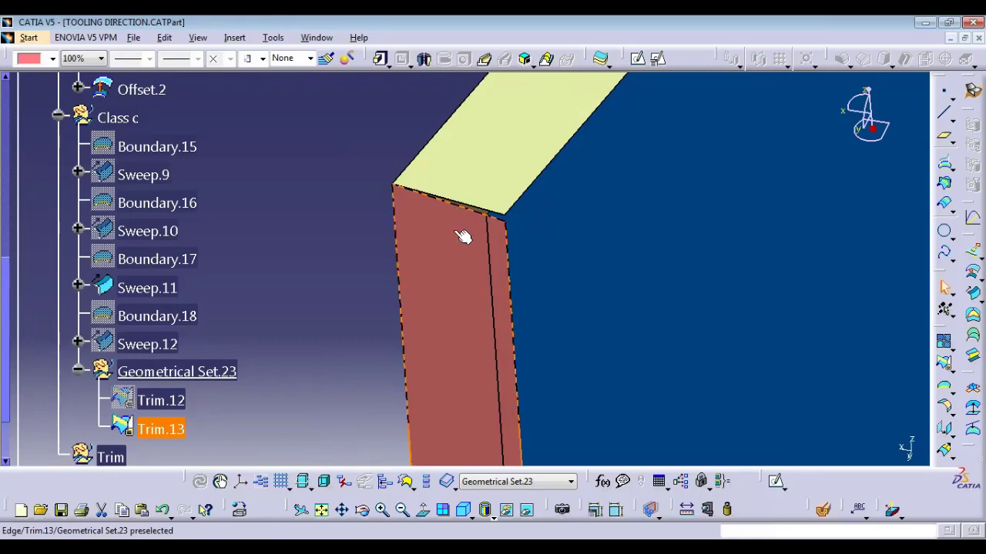
pyautogui.moveTo(468, 253)
pyautogui.mouseDown(button='middle')
pyautogui.moveTo(433, 339)
pyautogui.moveTo(432, 421)
pyautogui.moveTo(474, 303)
pyautogui.moveTo(455, 341)
pyautogui.moveTo(467, 338)
pyautogui.mouseUp(button='middle')
# Use Quick Select on the combined trim surface to identify the sweep that forms its side at the open corner
pyautogui.click(761, 263)
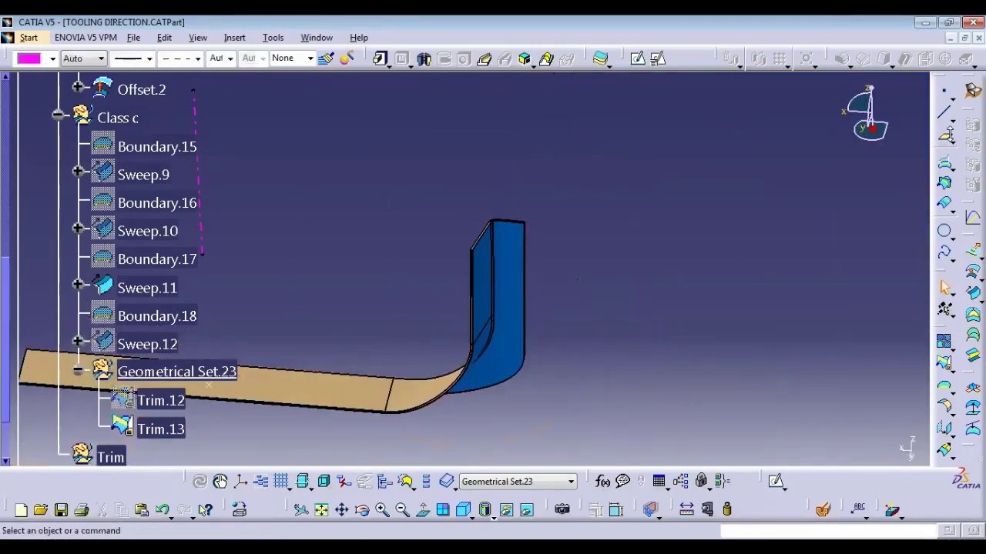
pyautogui.click(946, 313)
pyautogui.moveTo(535, 284); pyautogui.dragTo(532, 173, button='middle')
pyautogui.click(484, 159)
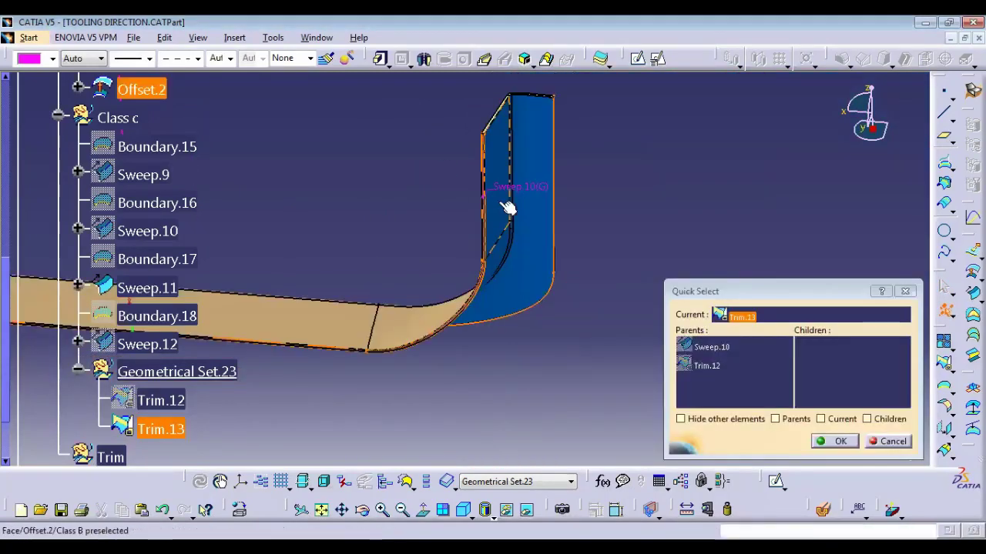
pyautogui.rightClick(516, 186)
pyautogui.click(528, 193)
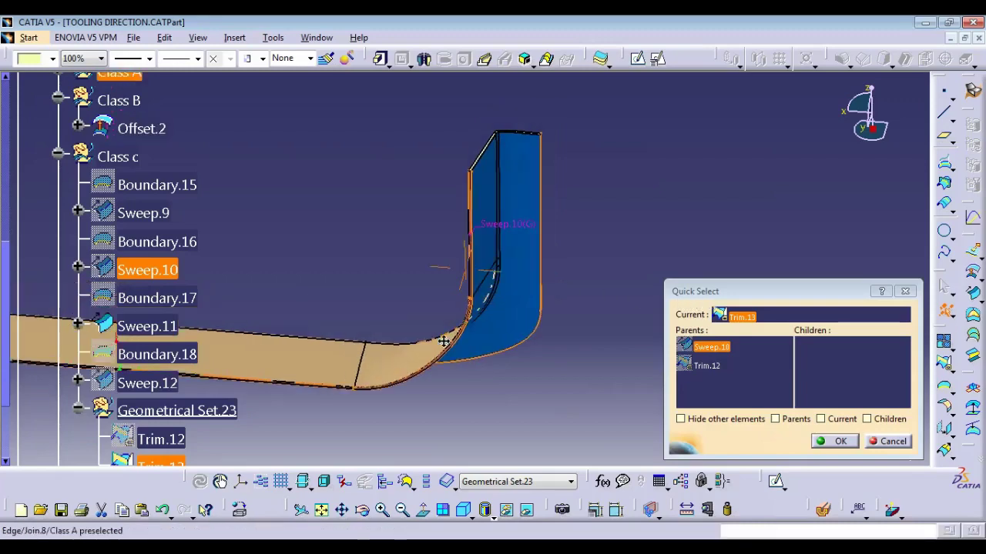
pyautogui.moveTo(449, 334); pyautogui.dragTo(564, 305, button='middle')
pyautogui.click(546, 290)
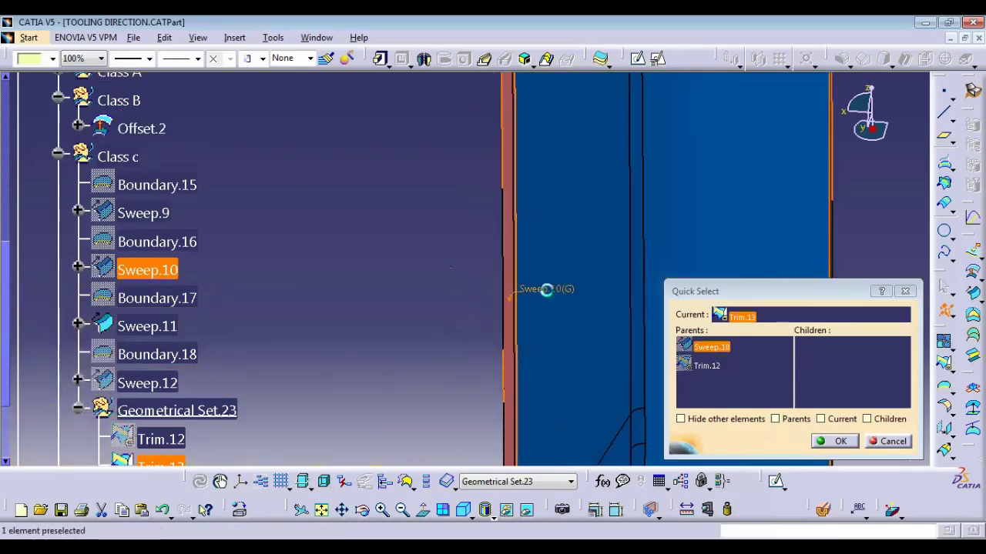
pyautogui.click(274, 274)
# Show Sweep.10 again and hide Geometrical Set.23 with its trims
pyautogui.click(177, 270)
pyautogui.press('space')
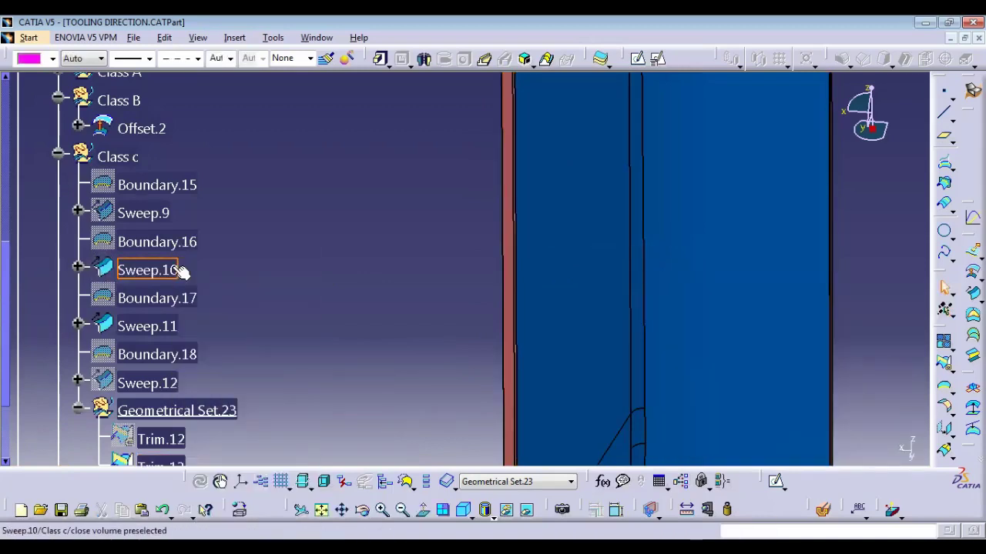
pyautogui.click(189, 414)
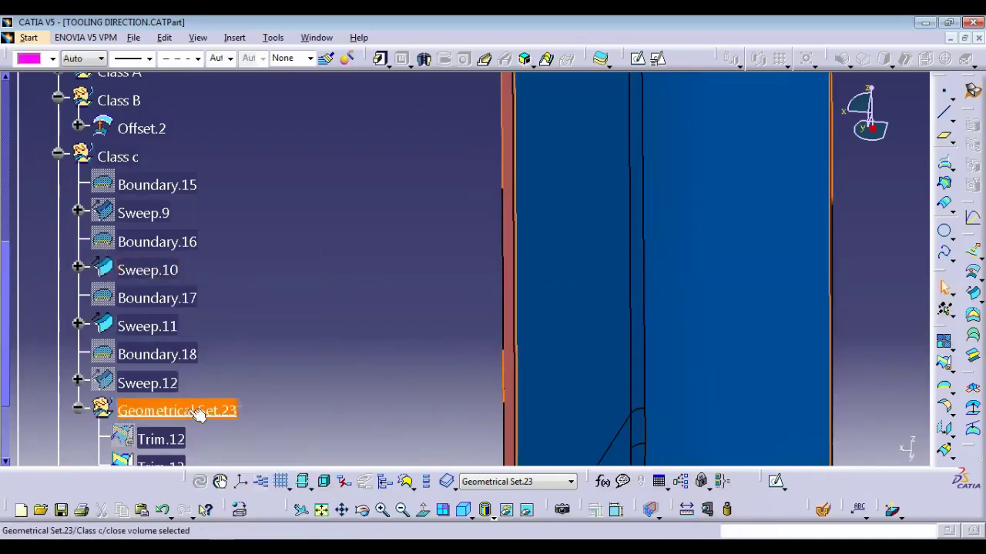
pyautogui.press('space')
pyautogui.moveTo(331, 218); pyautogui.dragTo(557, 257, button='middle')
pyautogui.middleClick(515, 215)
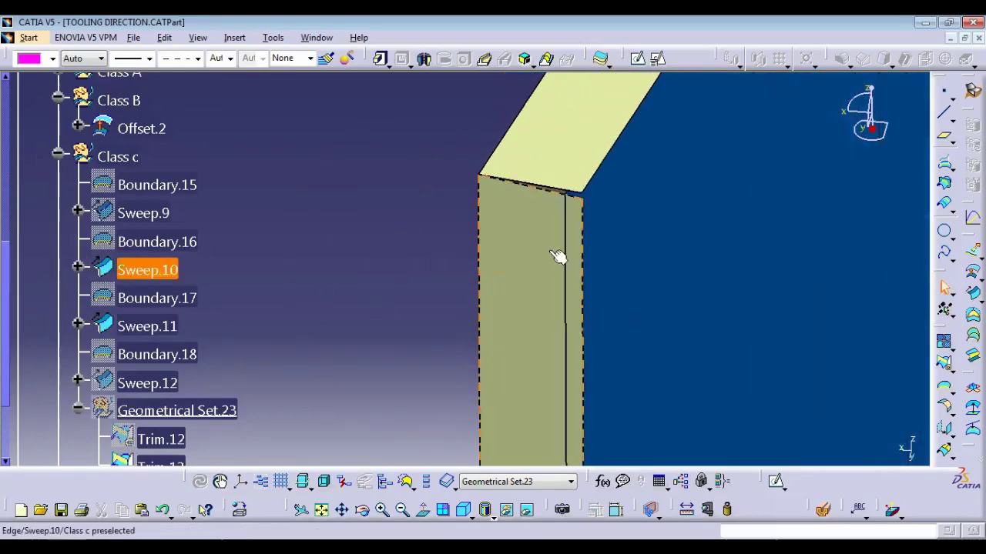
# Make Class C the work object and extrapolate Sweep.10's end edge at the open corner by 2 mm
pyautogui.click(128, 157)
pyautogui.rightClick(128, 158)
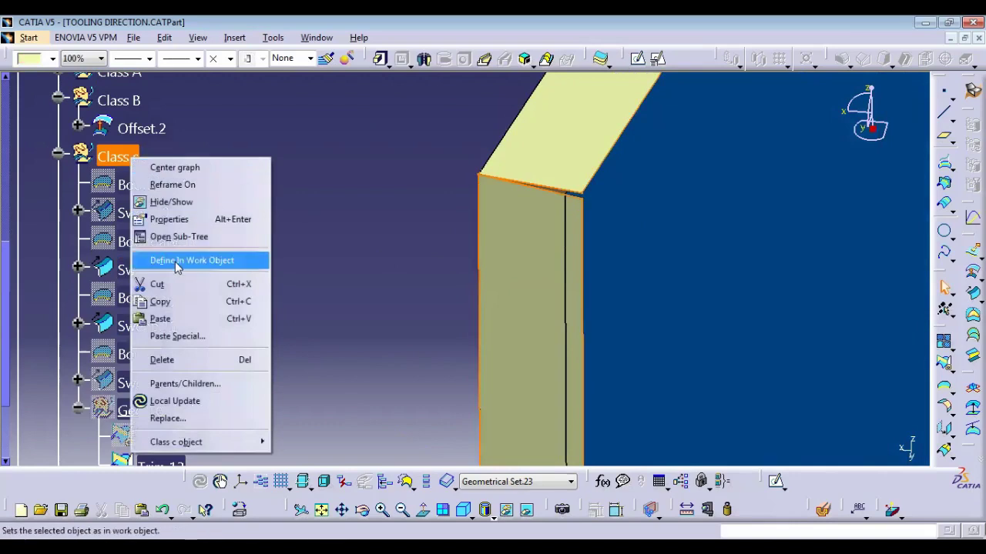
pyautogui.click(207, 258)
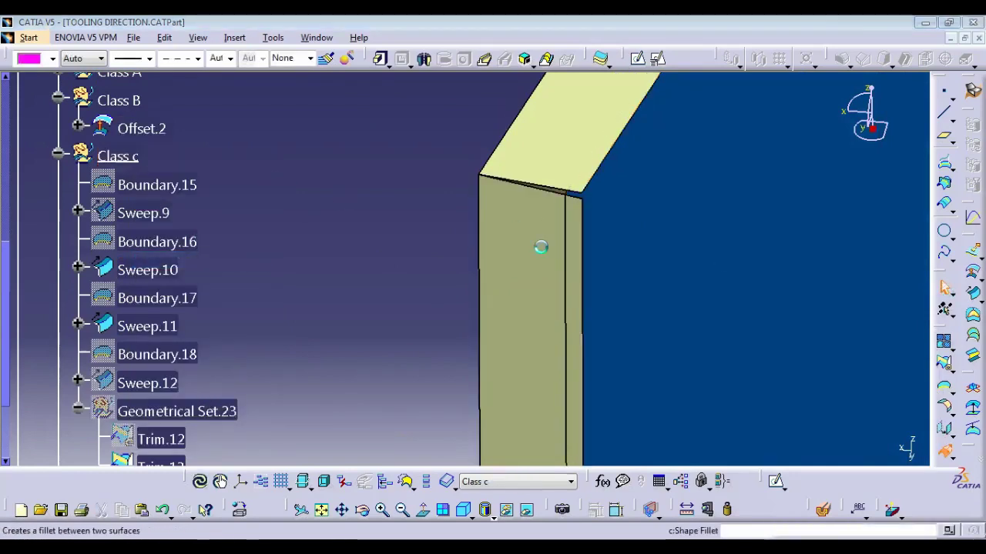
pyautogui.write('2mm')
pyautogui.click(686, 332)
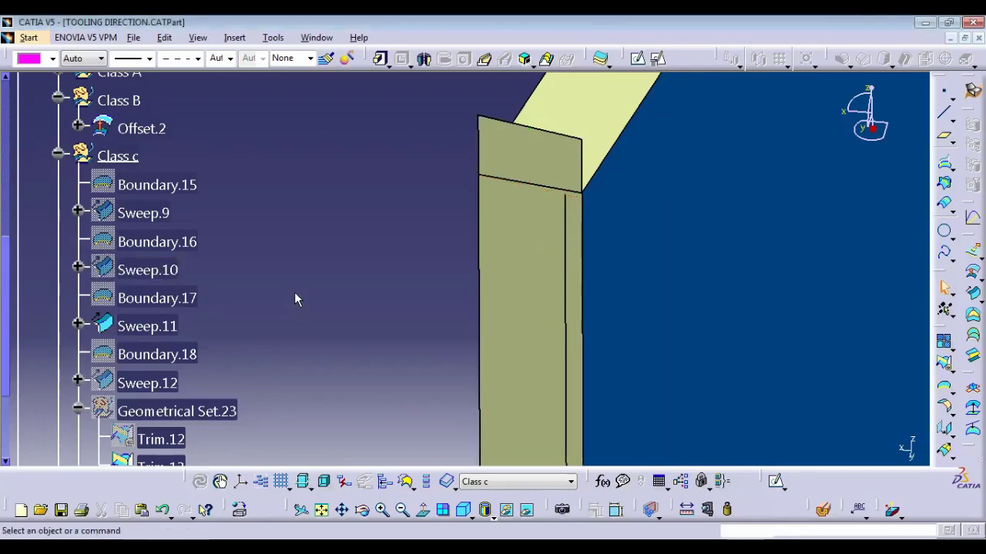
# Show Geometrical Set.23 again and hide Trim.13 inside it
pyautogui.scroll(-5, 21, 319)
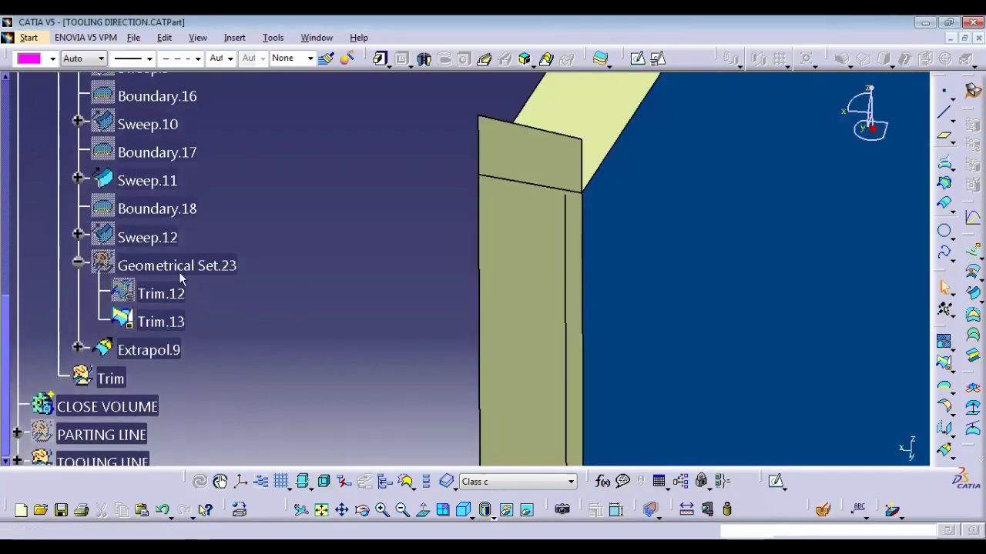
pyautogui.click(186, 268)
pyautogui.click(162, 323)
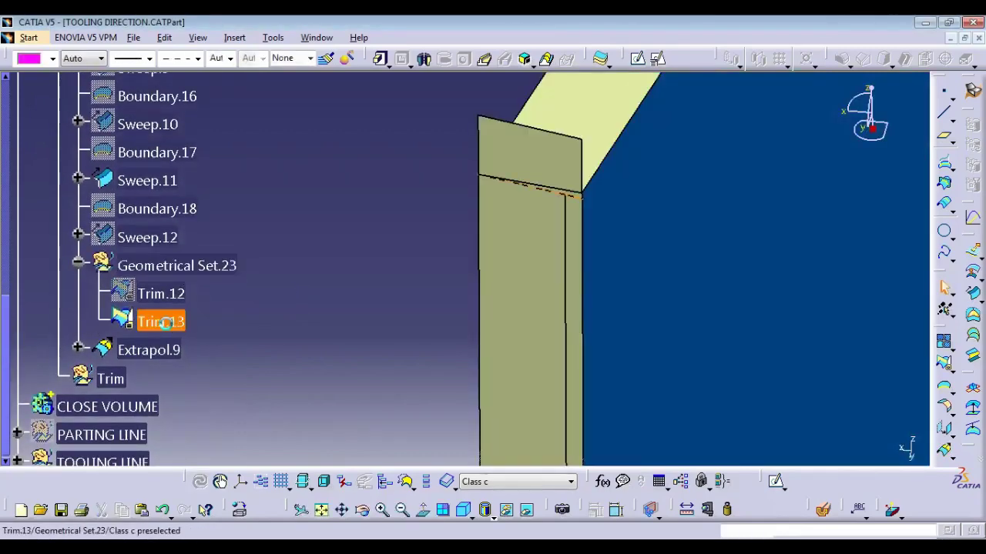
pyautogui.click(393, 311)
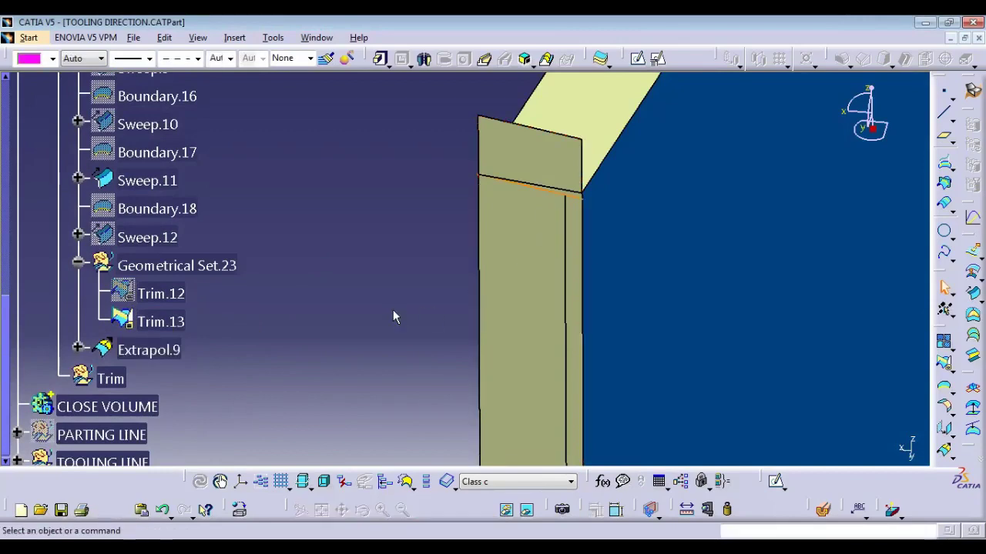
pyautogui.click(179, 327)
# Display the parents and children of Sweep.10 and enlarge the dependency graph to examine it
pyautogui.moveTo(9, 373); pyautogui.dragTo(24, 302)
pyautogui.rightClick(140, 288)
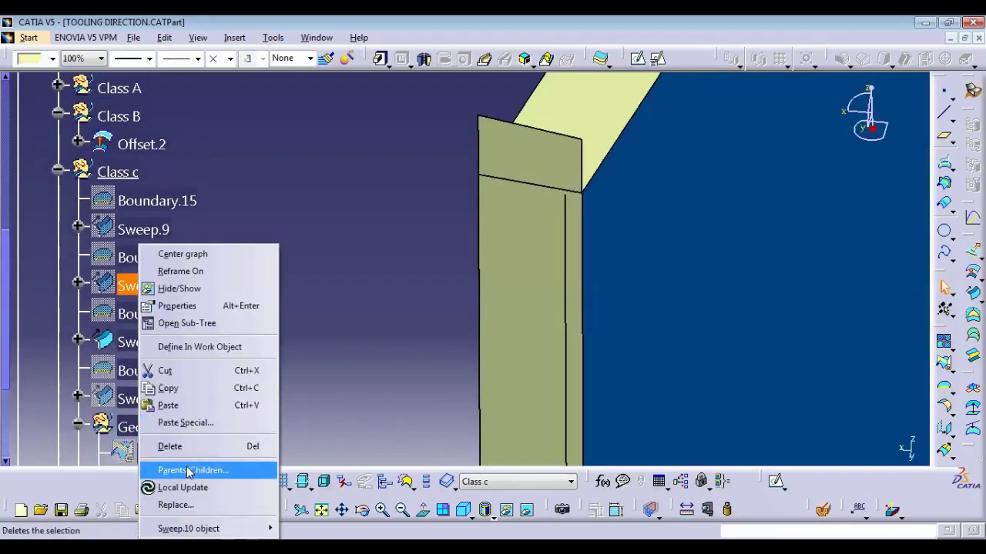
pyautogui.click(193, 469)
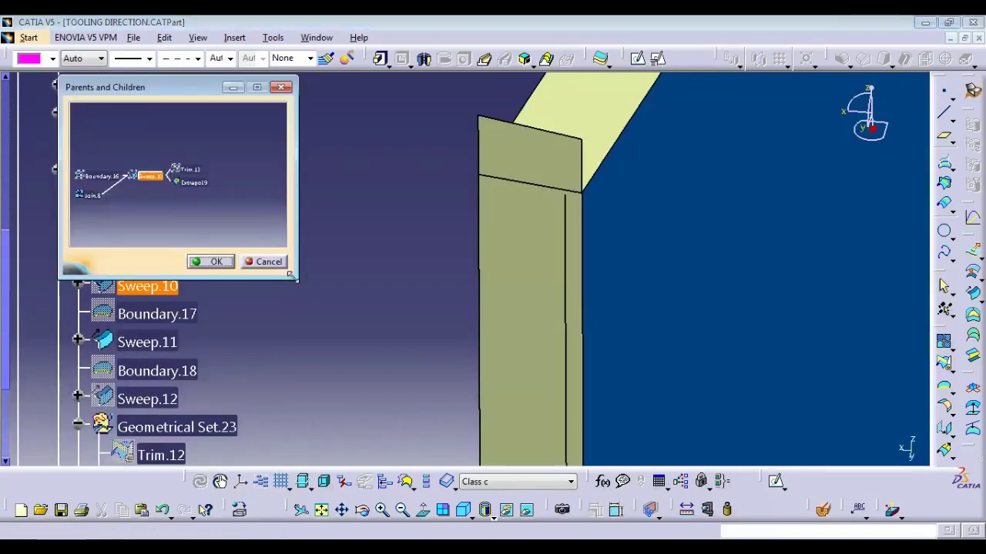
pyautogui.moveTo(292, 277); pyautogui.dragTo(803, 399)
pyautogui.moveTo(520, 229); pyautogui.dragTo(444, 191, button='middle')
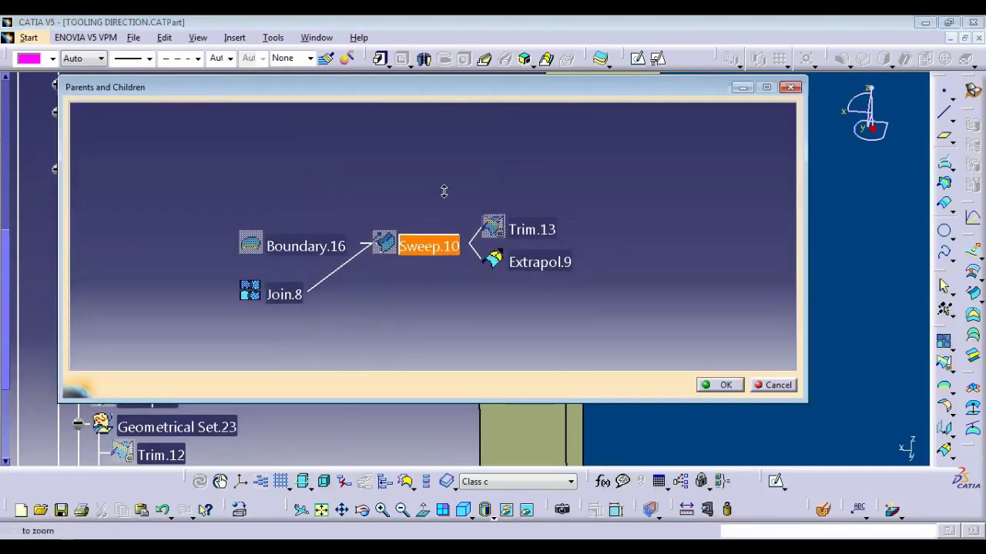
# Toggle Sweep.10's visibility and show its children Trim.13 and Extrapol.9 from the dependency graph to compare them, then close the graph
pyautogui.rightClick(434, 246)
pyautogui.click(471, 290)
pyautogui.rightClick(434, 247)
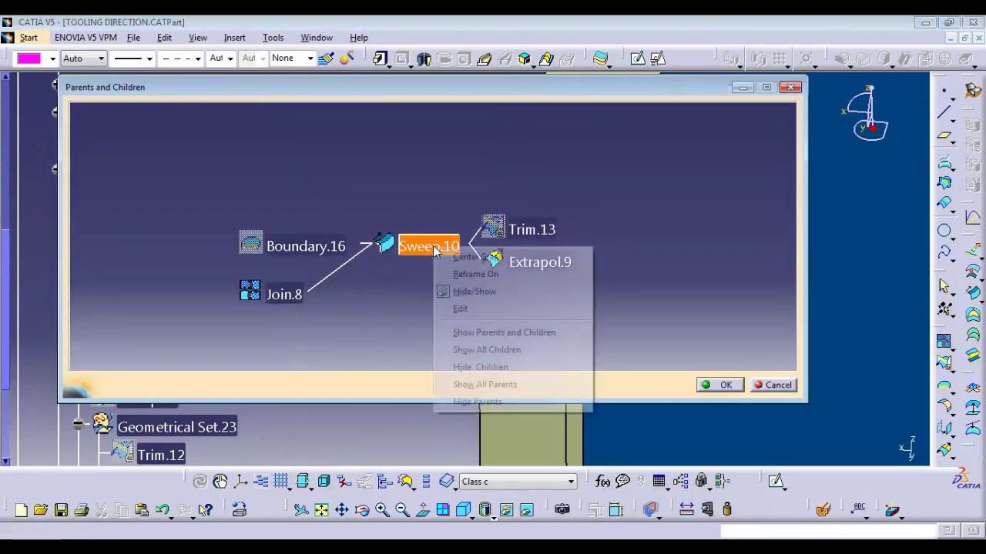
pyautogui.click(471, 290)
pyautogui.rightClick(531, 233)
pyautogui.click(566, 276)
pyautogui.rightClick(531, 264)
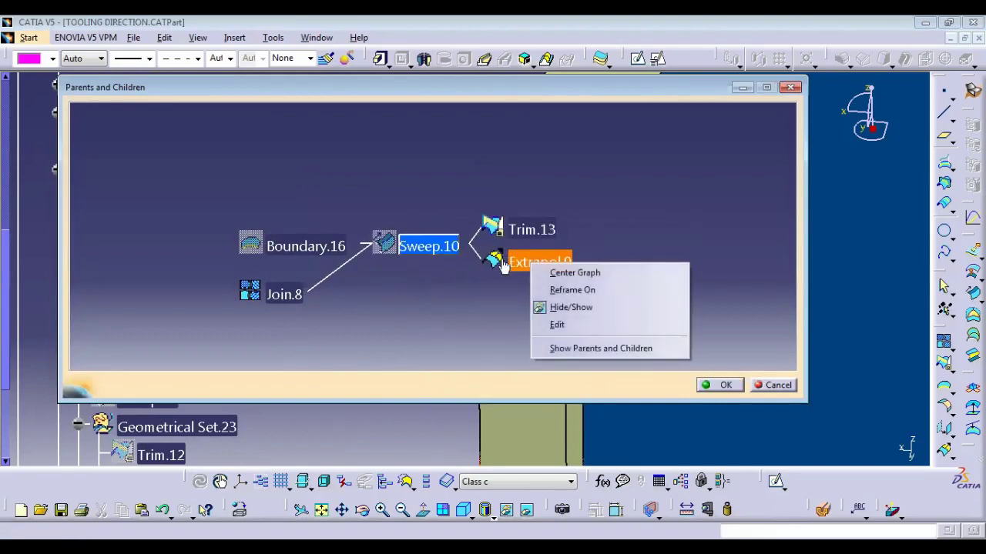
pyautogui.click(504, 265)
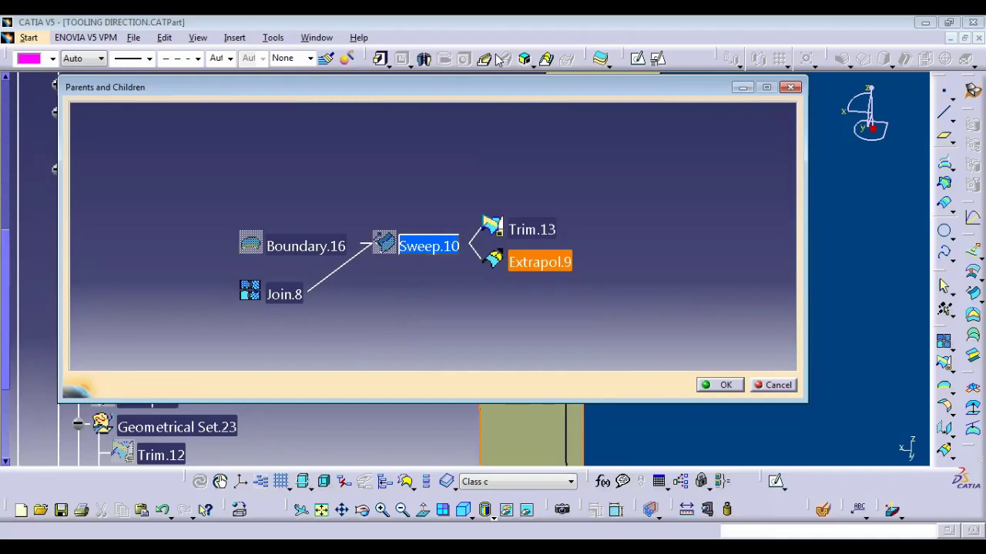
pyautogui.moveTo(566, 178); pyautogui.dragTo(462, 218)
pyautogui.moveTo(451, 212); pyautogui.dragTo(458, 219)
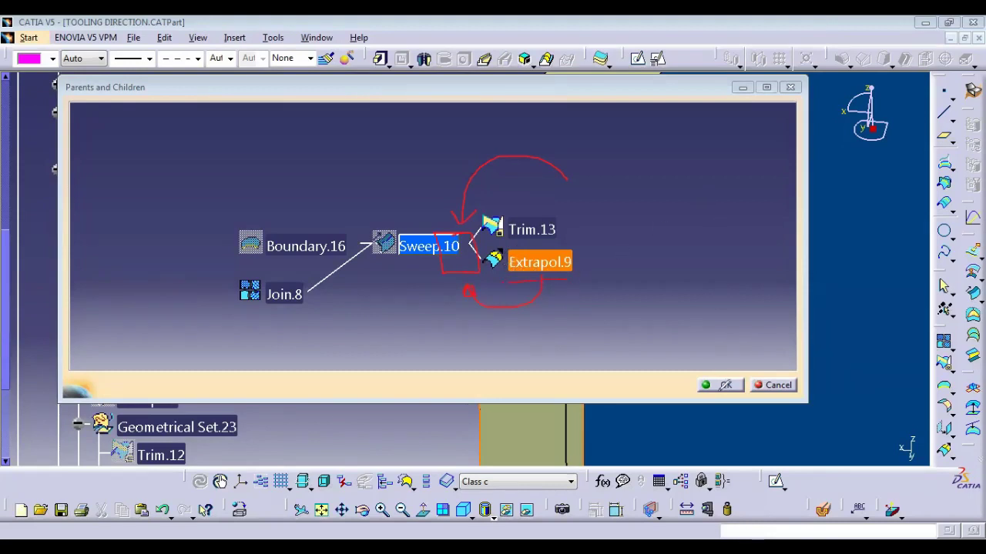
pyautogui.press('Escape')
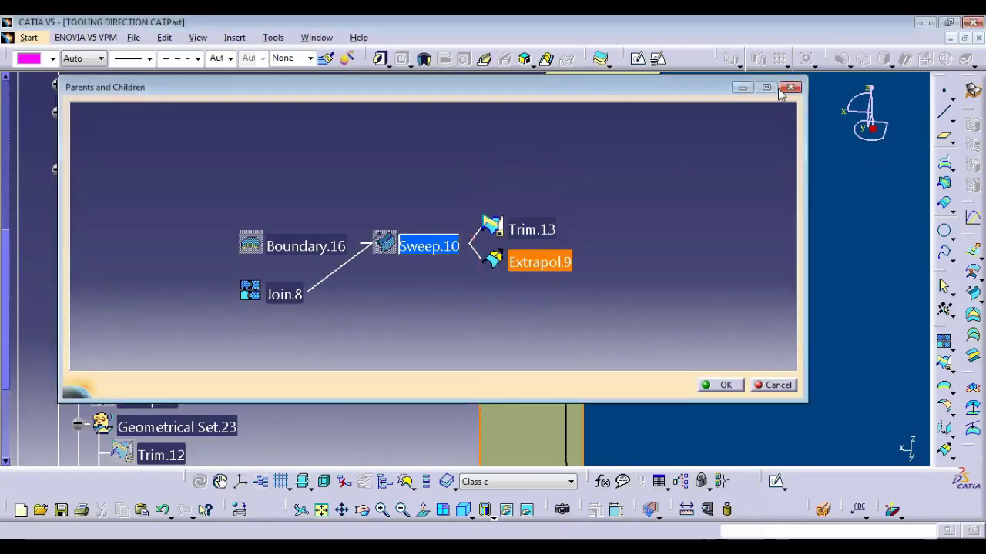
pyautogui.press('Escape')
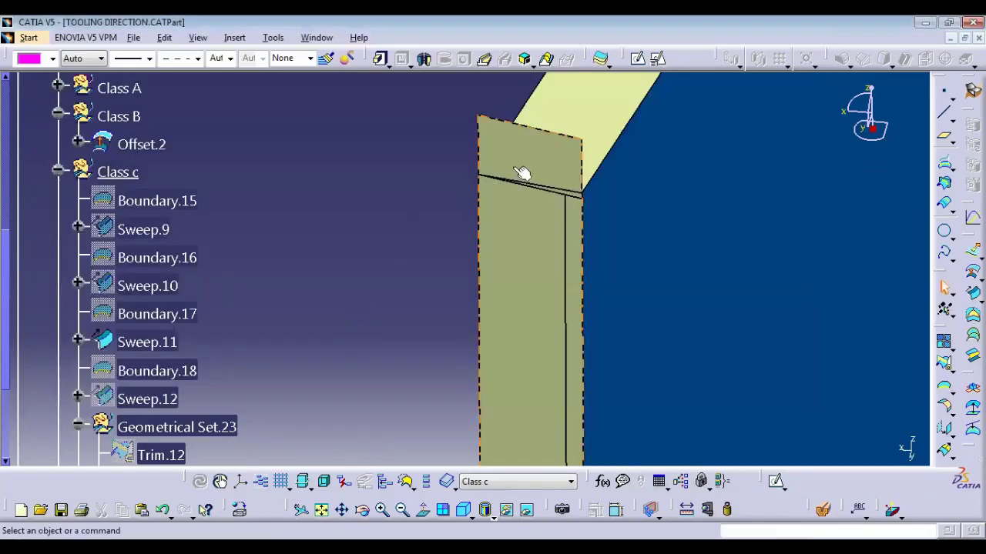
# Hide Extrapol.9 and Trim.13, and show Sweep.10 again
pyautogui.rightClick(515, 166)
pyautogui.press('h')
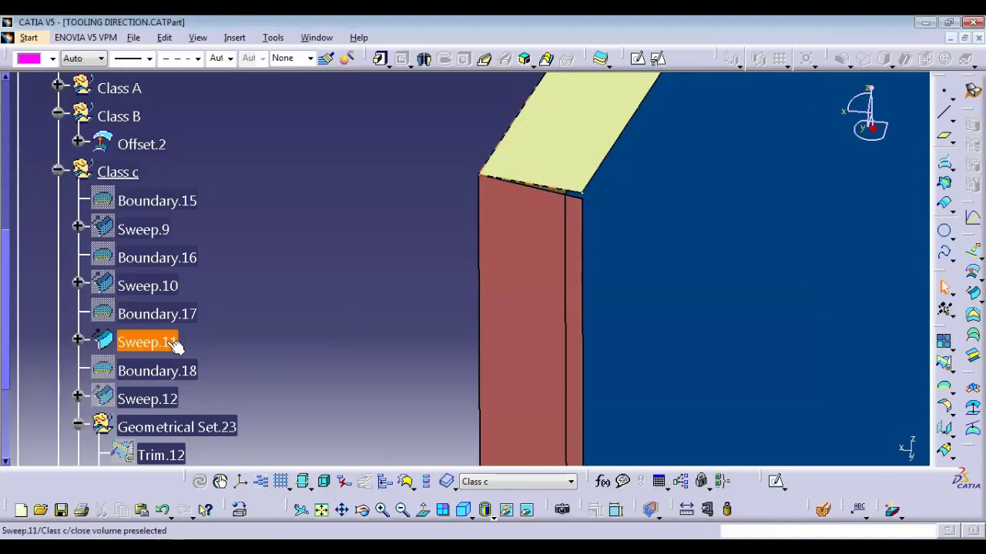
pyautogui.click(147, 342)
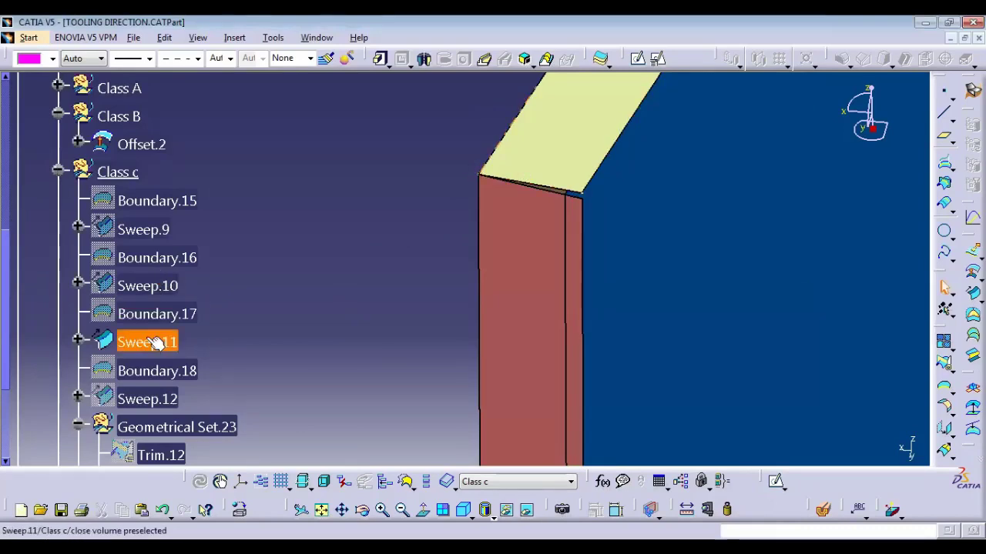
pyautogui.rightClick(510, 223)
pyautogui.click(539, 270)
pyautogui.click(154, 287)
pyautogui.rightClick(153, 287)
pyautogui.press('h')
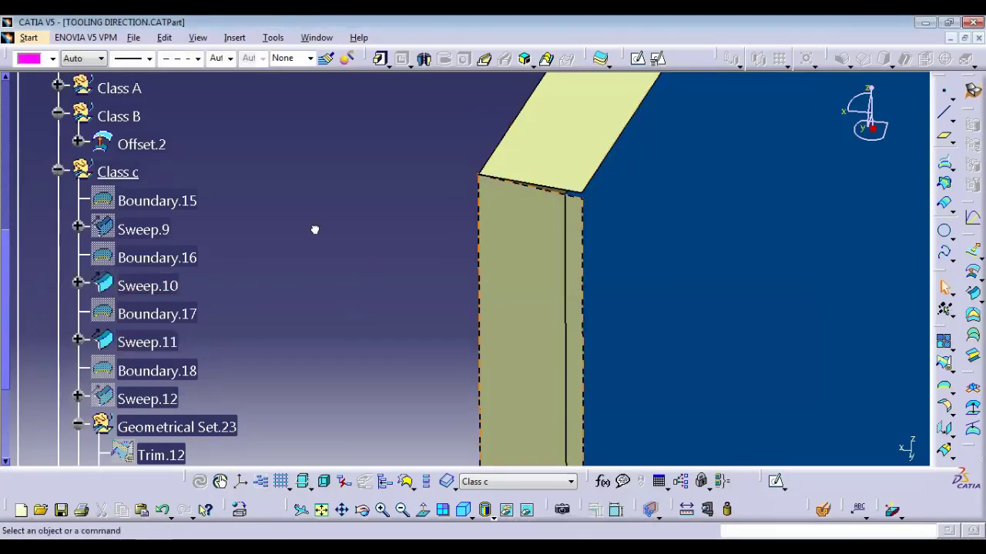
# Extrapolate Sweep.10's end edge at the open corner by 2 mm with Insert Mode enabled and Curvature continuity
pyautogui.click(944, 450)
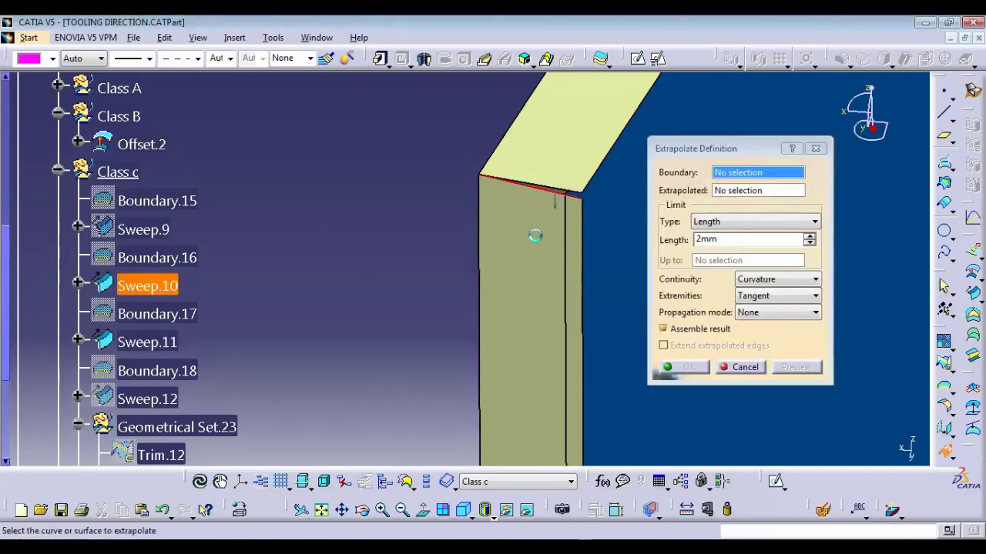
pyautogui.click(562, 190)
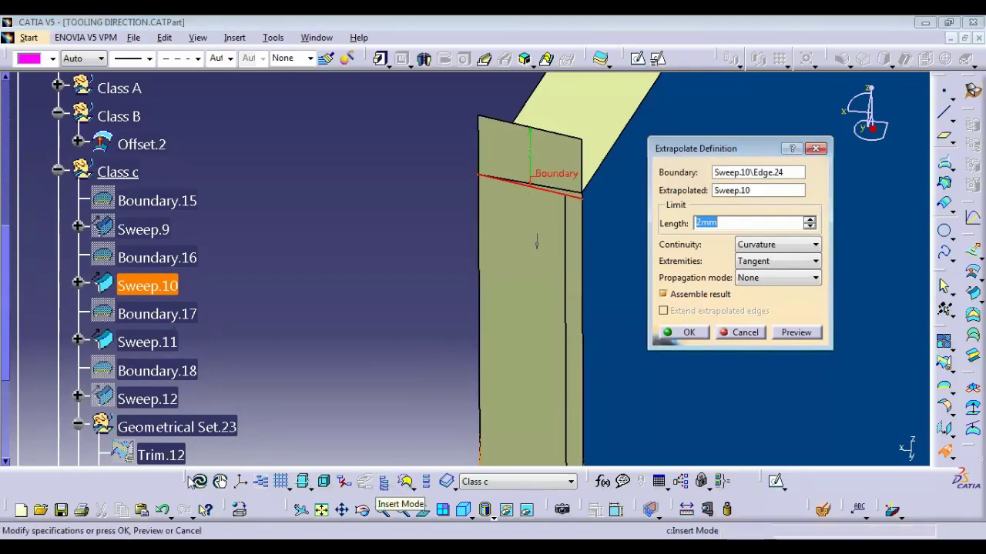
pyautogui.moveTo(190, 481); pyautogui.dragTo(212, 371)
pyautogui.moveTo(343, 360); pyautogui.dragTo(322, 469)
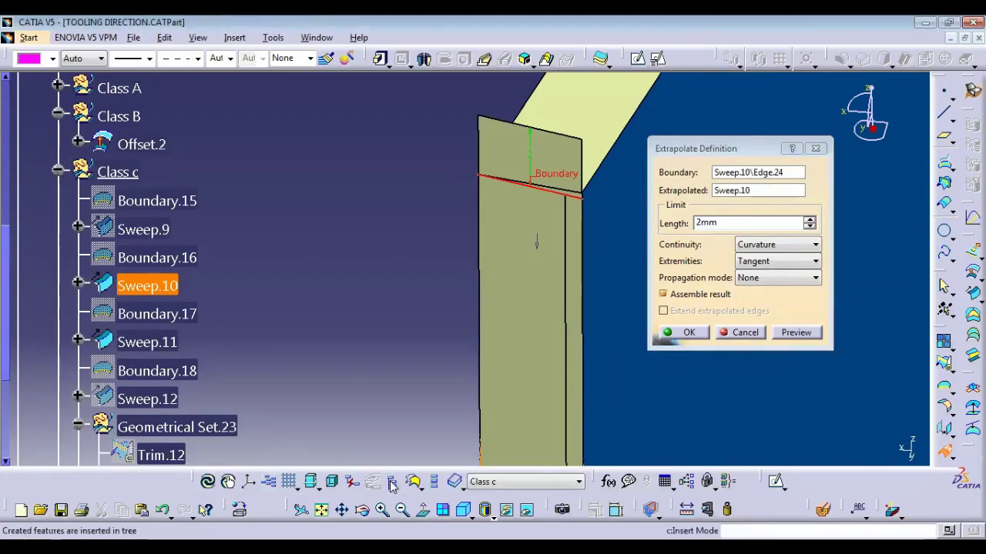
pyautogui.click(685, 335)
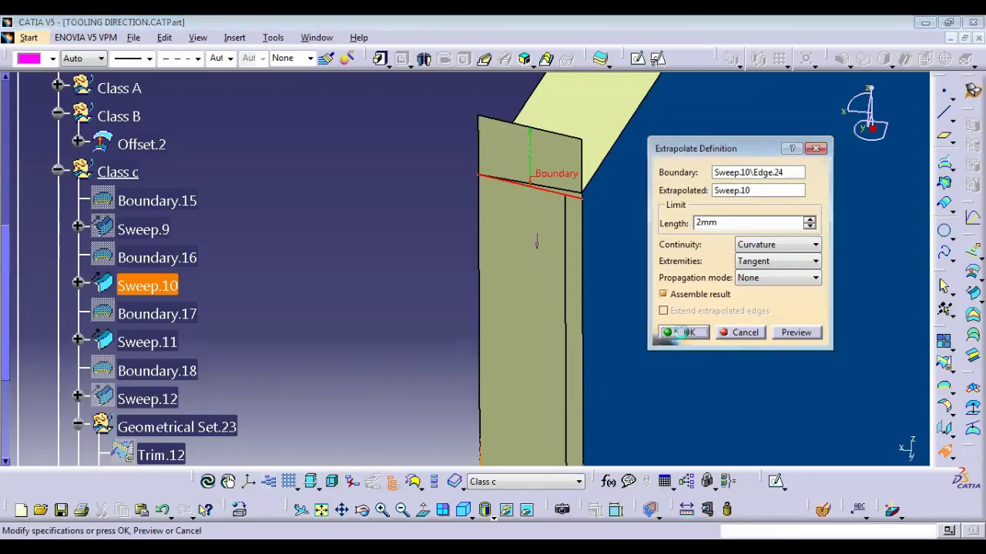
pyautogui.rightClick(535, 154)
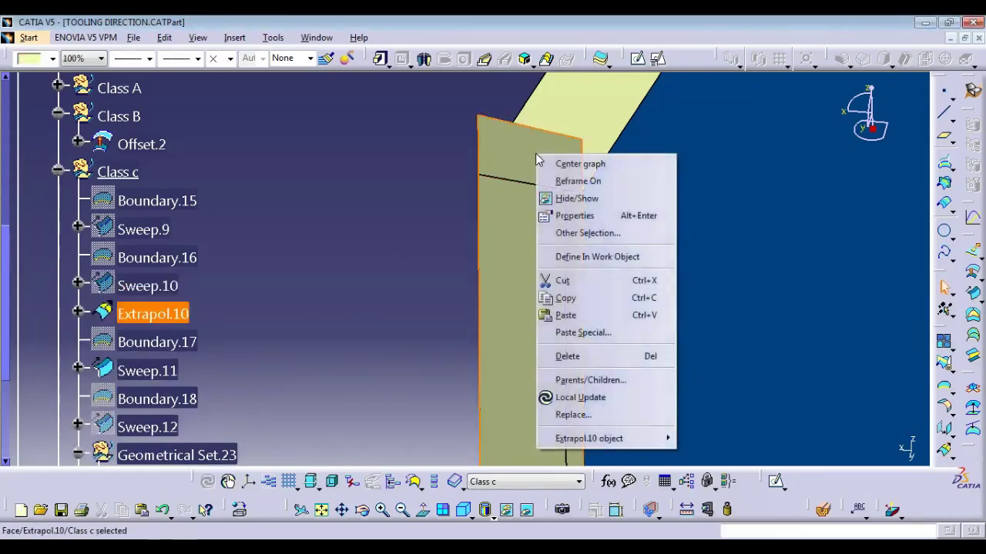
pyautogui.click(330, 231)
# Display the parents and children of Sweep.10 and enlarge the graph to examine how the inserted extrapolation depends on it
pyautogui.rightClick(171, 286)
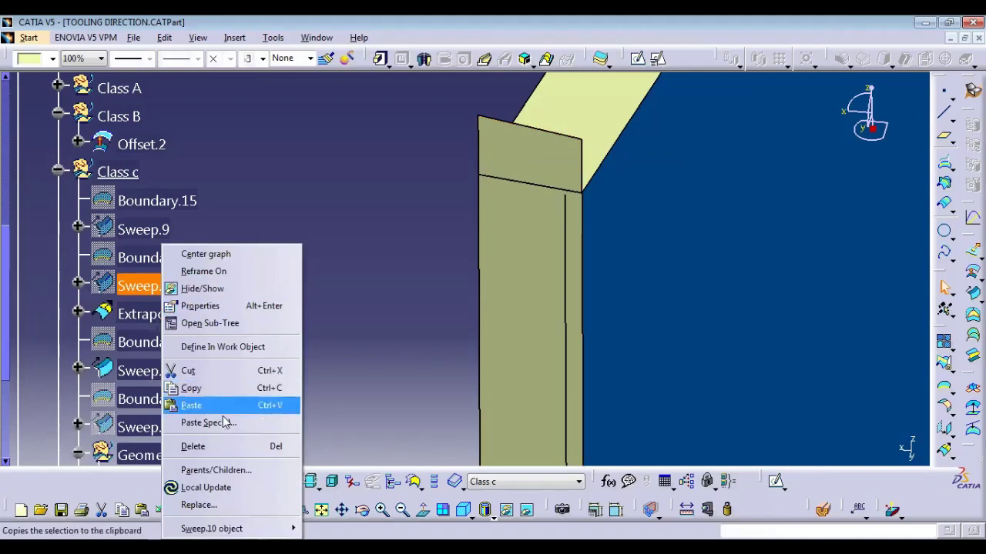
pyautogui.click(222, 472)
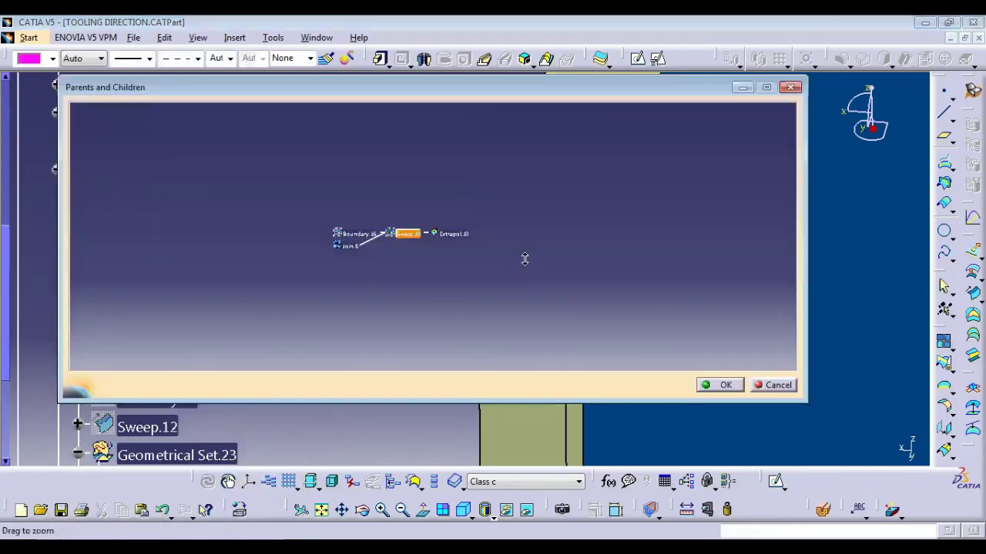
pyautogui.keyDown('ctrl'); pyautogui.moveTo(526, 259); pyautogui.dragTo(439, 252, button='middle'); pyautogui.keyUp('ctrl')
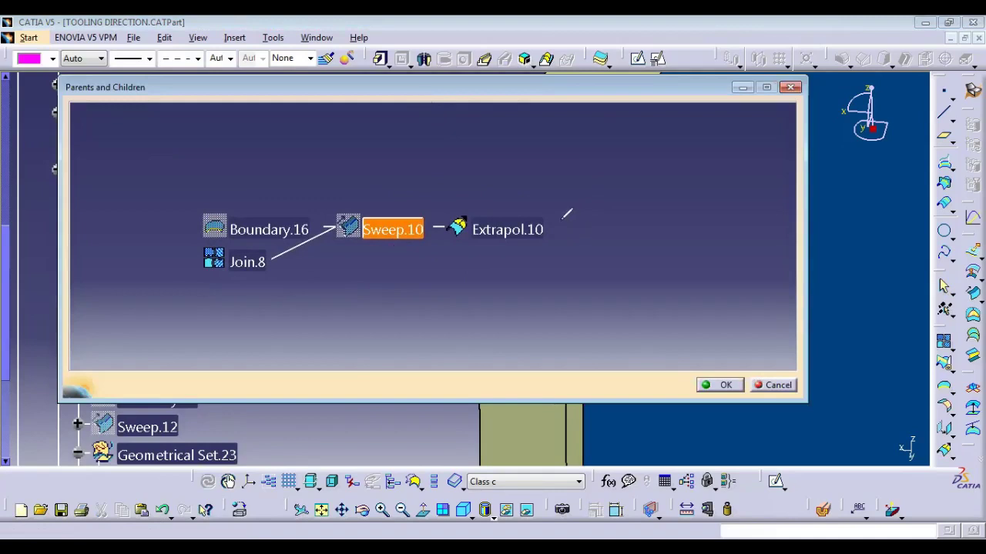
pyautogui.moveTo(563, 220)
pyautogui.mouseDown()
pyautogui.moveTo(673, 162)
pyautogui.moveTo(693, 246)
pyautogui.mouseUp()
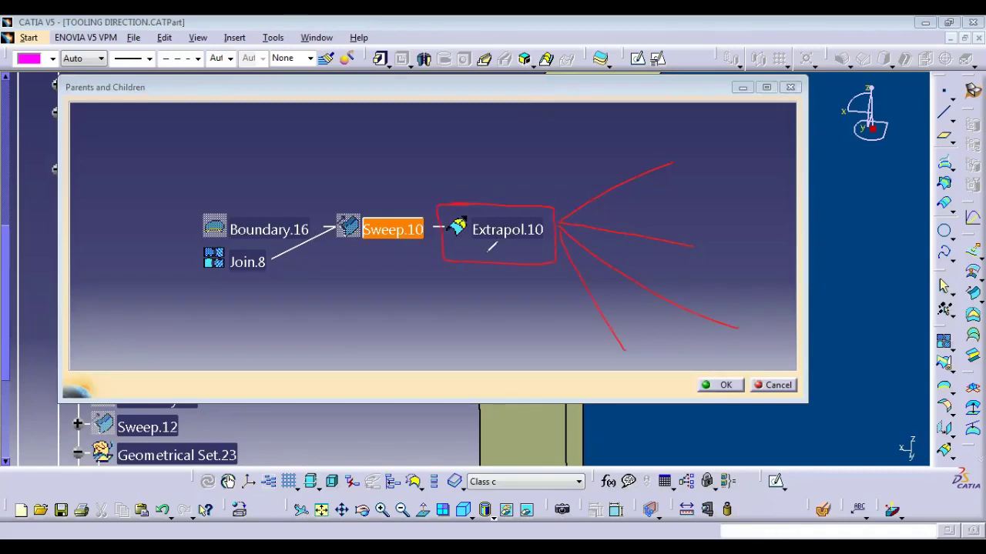
pyautogui.moveTo(560, 206); pyautogui.dragTo(714, 95)
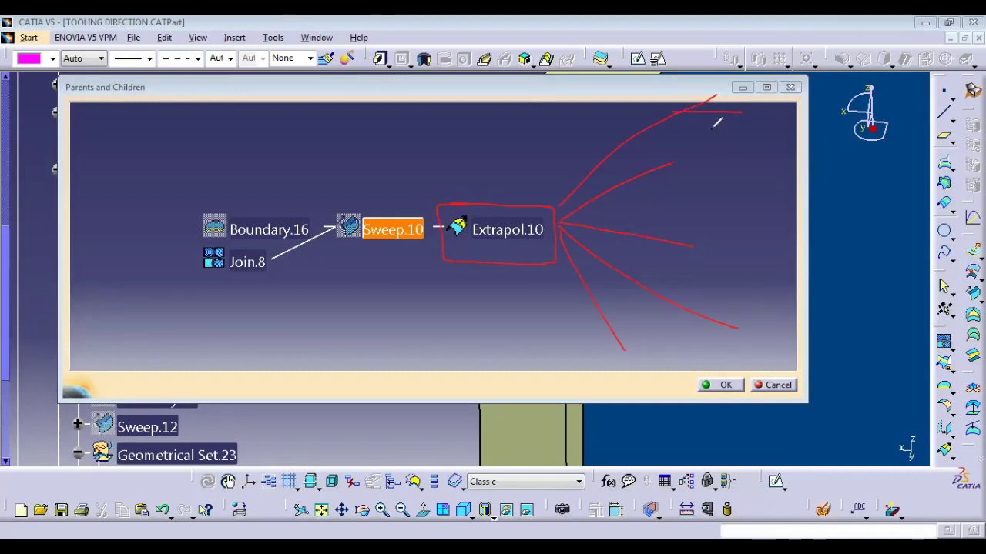
pyautogui.moveTo(710, 131); pyautogui.dragTo(762, 124)
pyautogui.moveTo(675, 165); pyautogui.dragTo(746, 159)
pyautogui.moveTo(724, 316); pyautogui.dragTo(802, 309)
pyautogui.moveTo(756, 325); pyautogui.dragTo(788, 331)
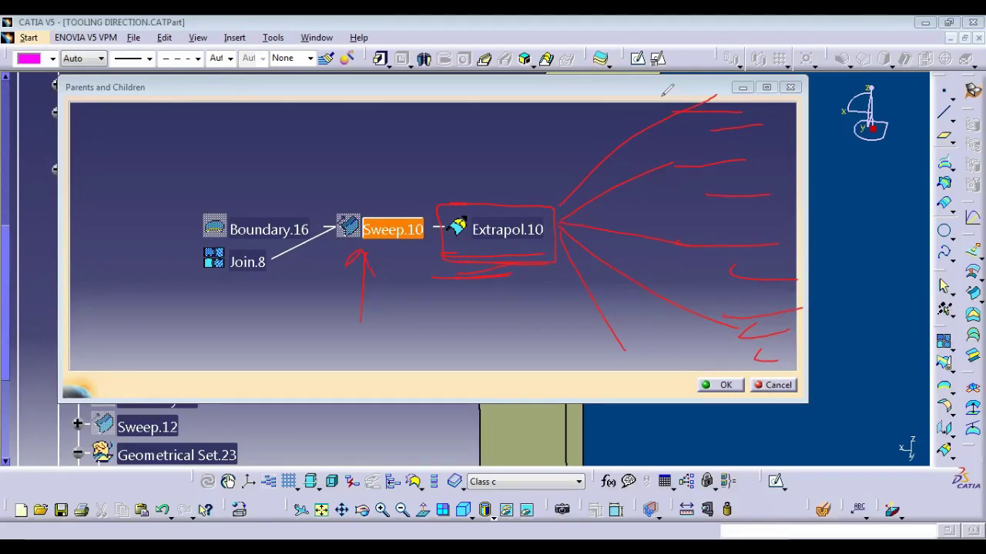
pyautogui.press('Escape')
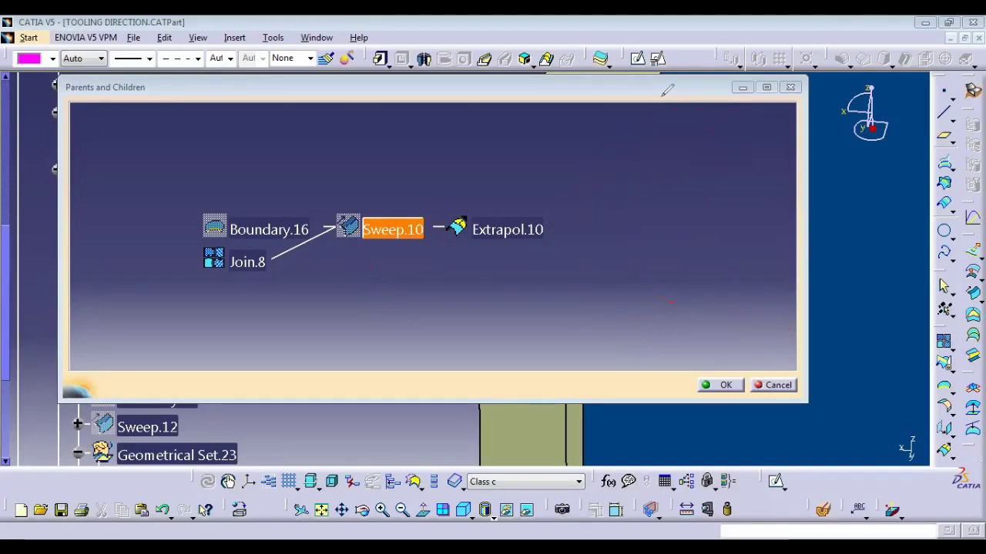
pyautogui.click(791, 87)
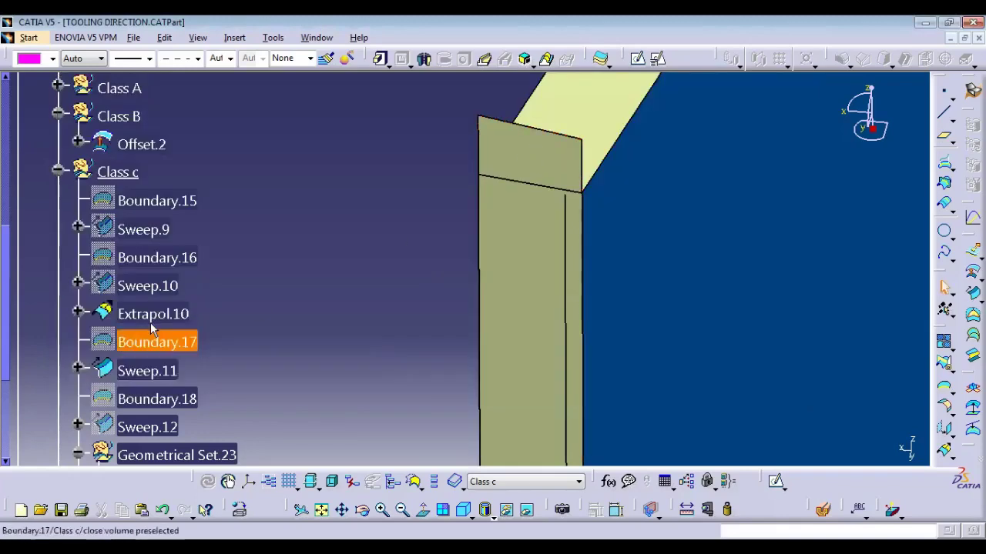
# Expand Extrapol.10 in the tree, inspect the extended corner and hide Extrapol.10
pyautogui.click(152, 316)
pyautogui.moveTo(426, 345)
pyautogui.mouseDown(button='middle')
pyautogui.moveTo(436, 326)
pyautogui.moveTo(418, 325)
pyautogui.mouseUp(button='middle')
pyautogui.moveTo(483, 265); pyautogui.dragTo(460, 260, button='middle')
pyautogui.click(265, 247)
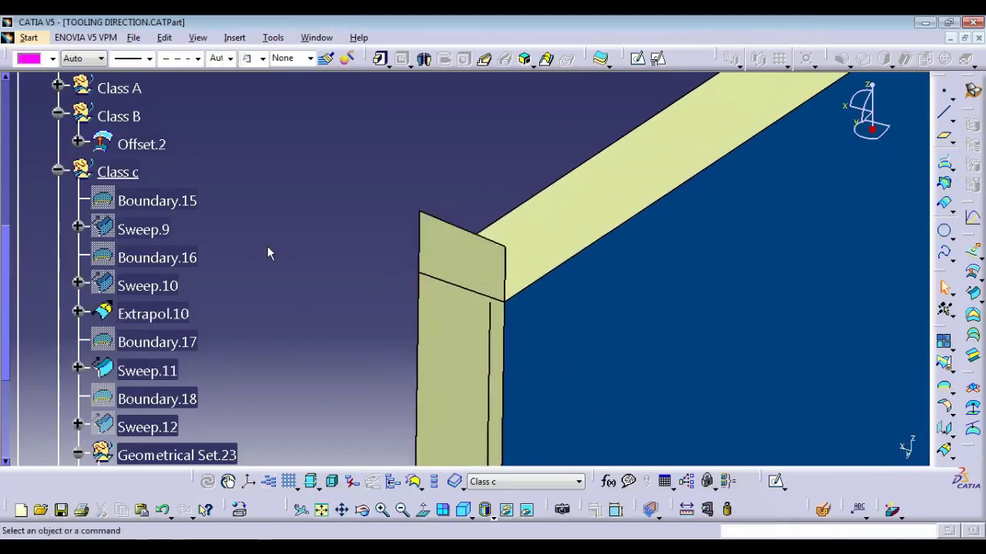
pyautogui.rightClick(455, 244)
pyautogui.click(282, 270)
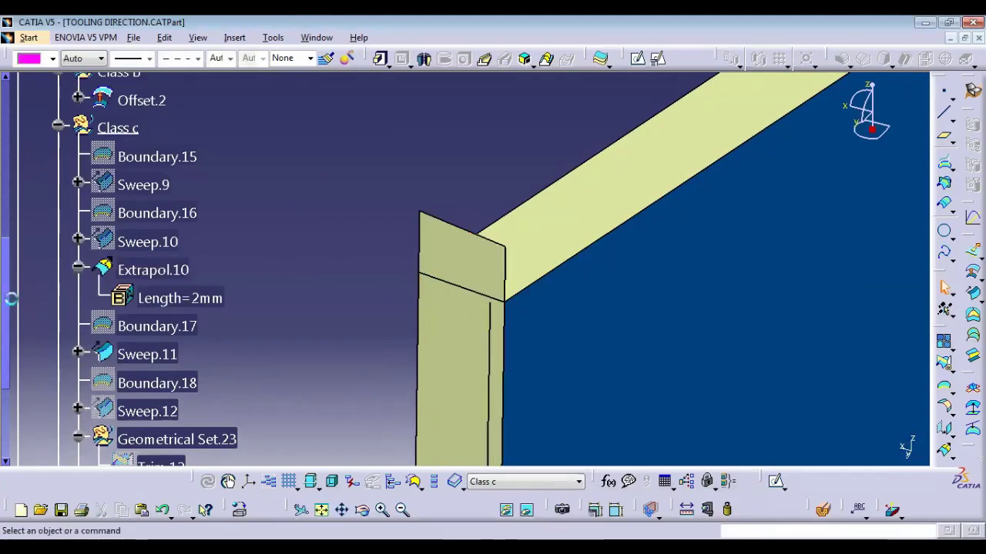
pyautogui.moveTo(4, 306); pyautogui.dragTo(10, 357)
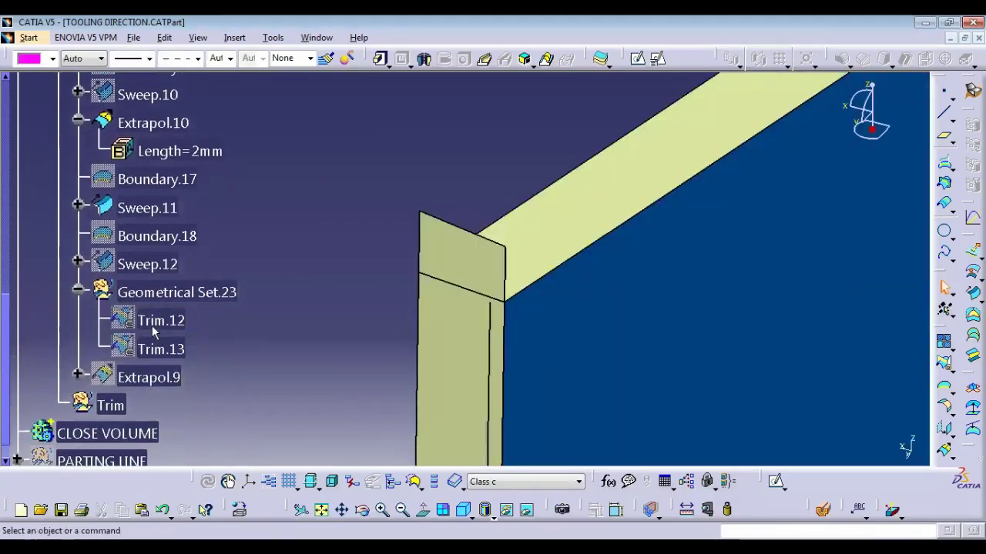
pyautogui.rightClick(141, 120)
pyautogui.click(174, 165)
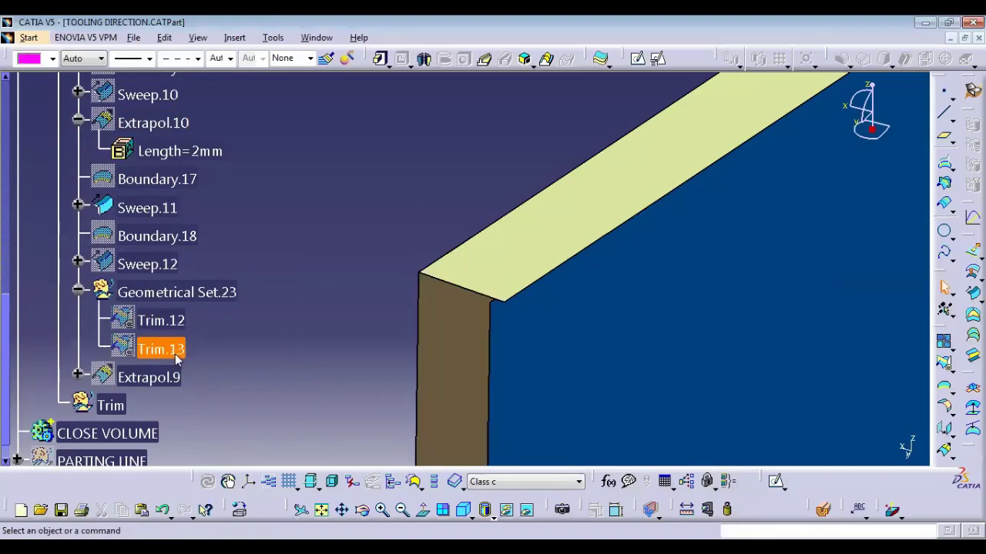
# Open Sweep.10's dependency graph, expand Extrapol.10's children, show Trim.13 and Extrapol.9, and hide Extrapol.9 again after closing it
pyautogui.rightClick(148, 98)
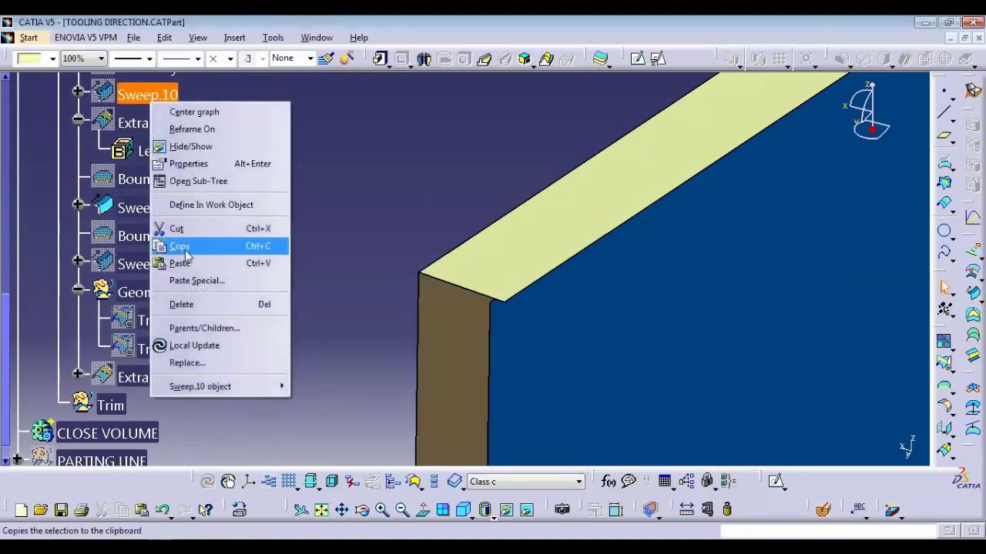
pyautogui.click(191, 329)
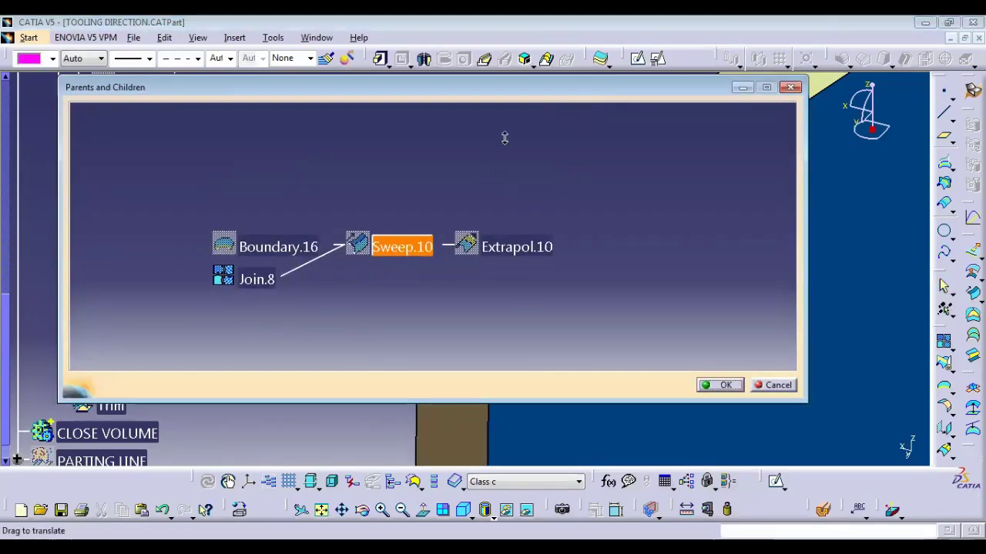
pyautogui.doubleClick(533, 248)
pyautogui.click(616, 231)
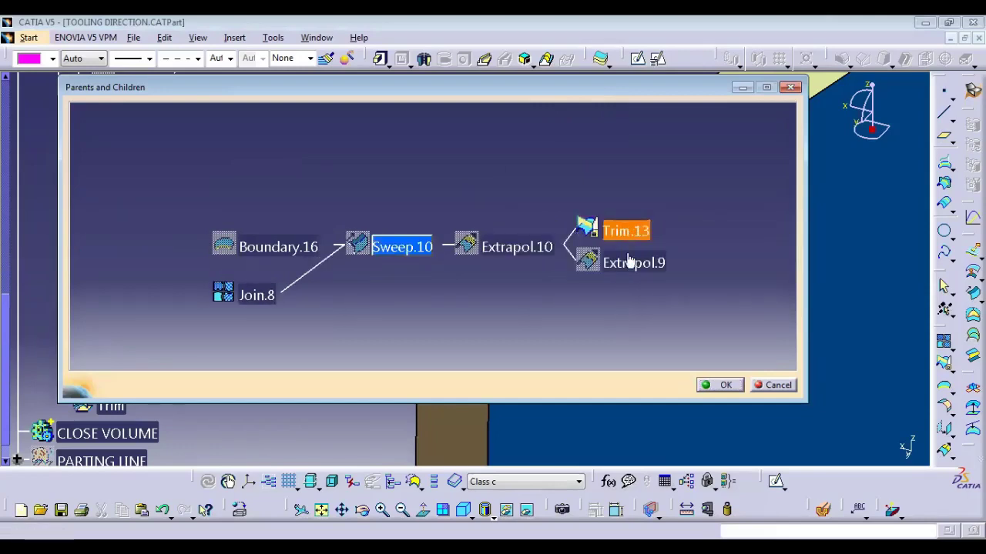
pyautogui.rightClick(630, 262)
pyautogui.click(629, 264)
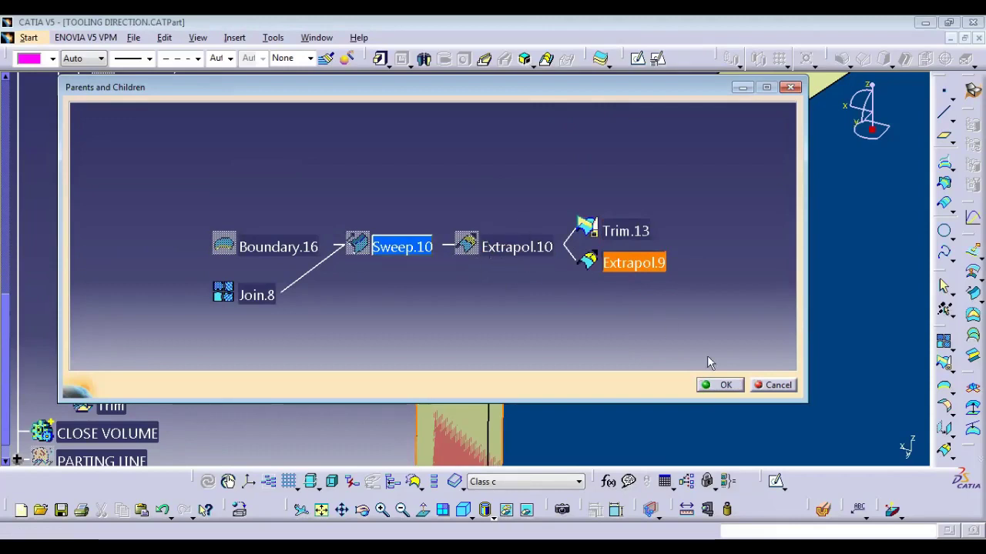
pyautogui.click(774, 385)
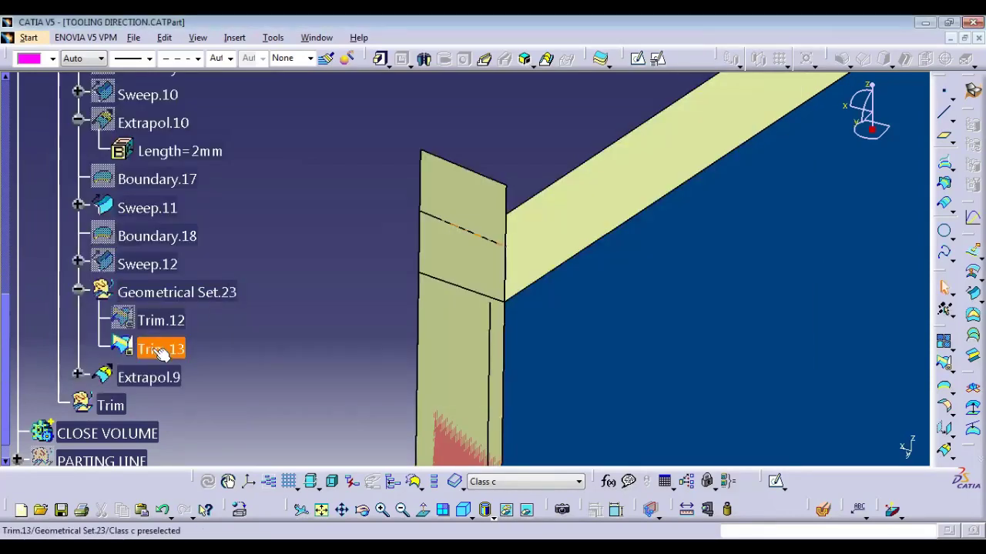
pyautogui.click(139, 375)
pyautogui.hotkey('ctrl', 'h')
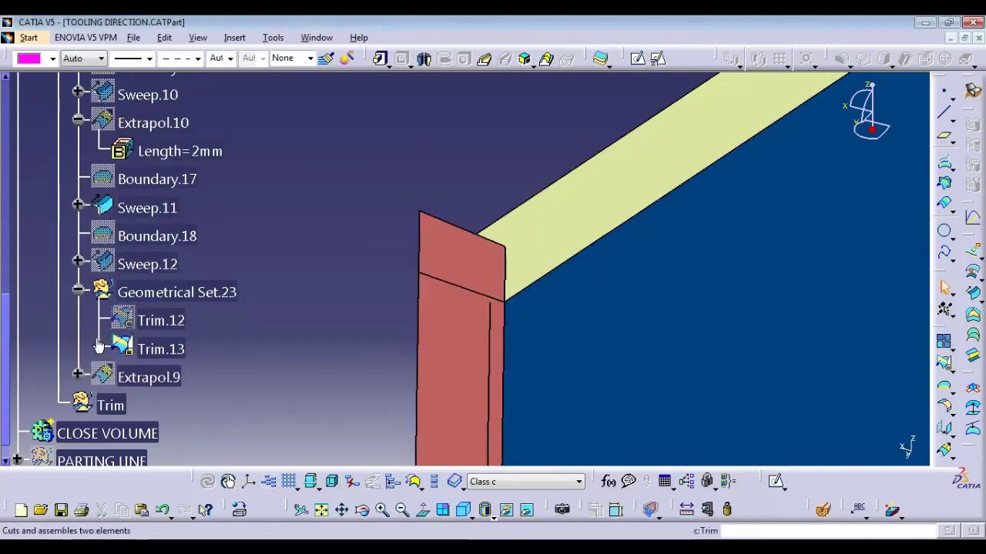
# Define Geometrical Set.23 as the in-work object and trim Trim.13 with Sweep.11 in Standard mode
pyautogui.click(154, 297)
pyautogui.rightClick(154, 296)
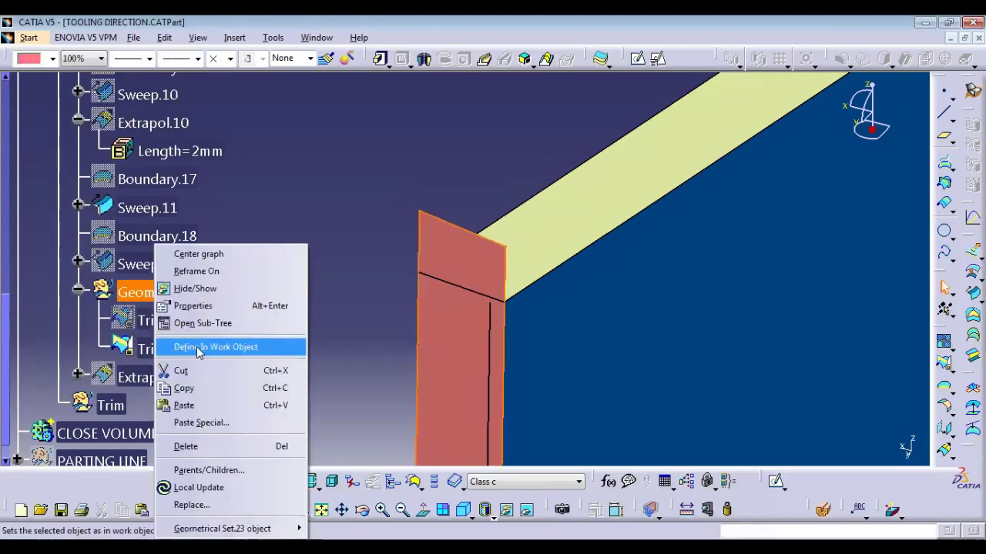
pyautogui.click(231, 346)
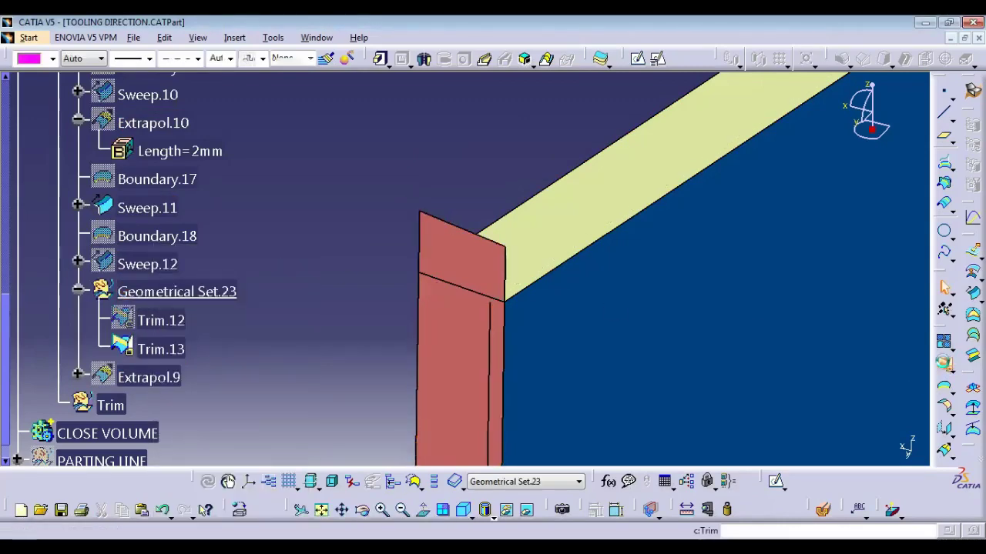
pyautogui.click(944, 362)
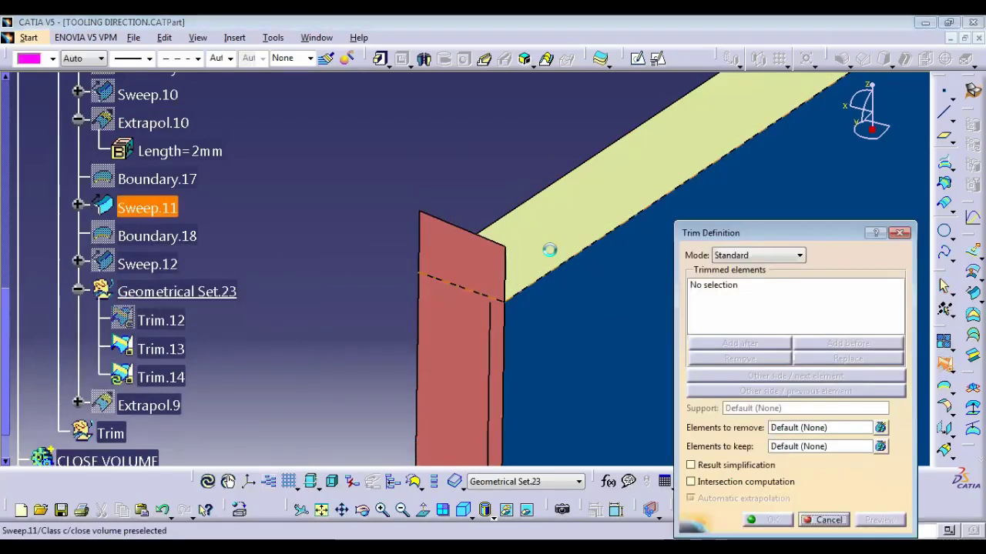
pyautogui.click(452, 305)
pyautogui.click(768, 521)
pyautogui.click(175, 380)
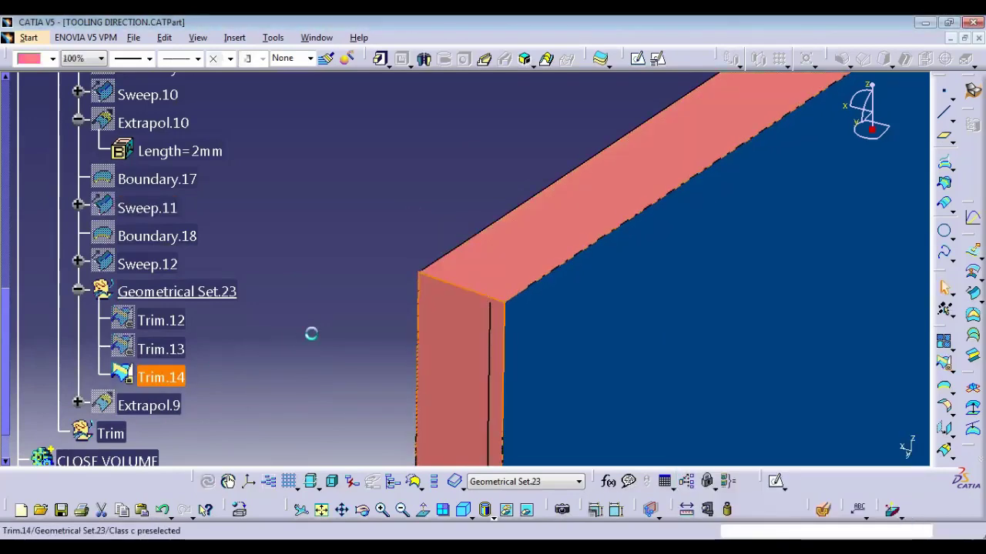
# Examine the open corner of Trim.14 and trace the side face back to Sweep.12 in the tree with Quick Select
pyautogui.moveTo(374, 321); pyautogui.dragTo(772, 231, button='middle')
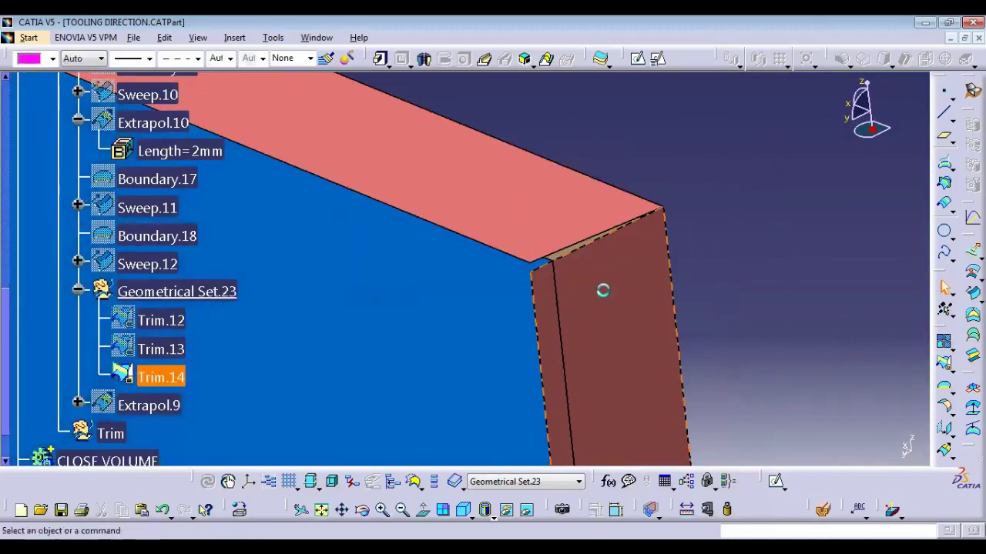
pyautogui.moveTo(583, 308); pyautogui.dragTo(526, 287, button='middle')
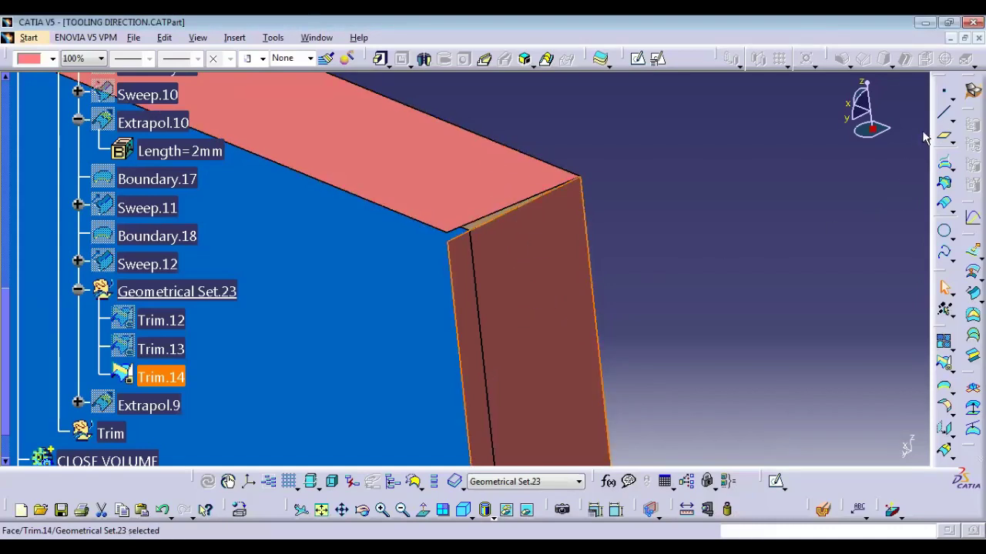
pyautogui.click(945, 308)
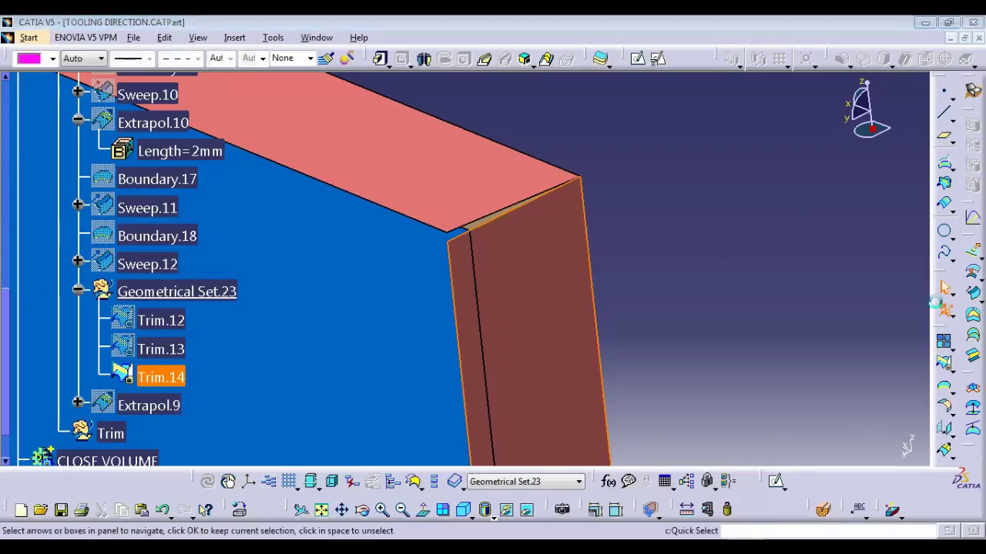
pyautogui.moveTo(505, 343); pyautogui.dragTo(510, 293, button='middle')
pyautogui.click(500, 292)
pyautogui.rightClick(501, 292)
pyautogui.click(541, 238)
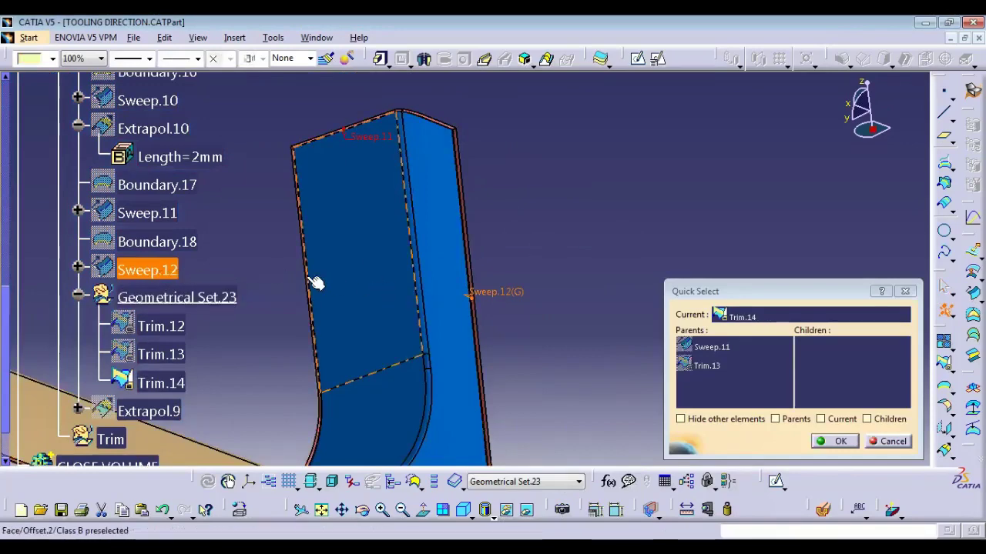
pyautogui.moveTo(315, 281); pyautogui.dragTo(644, 215, button='middle')
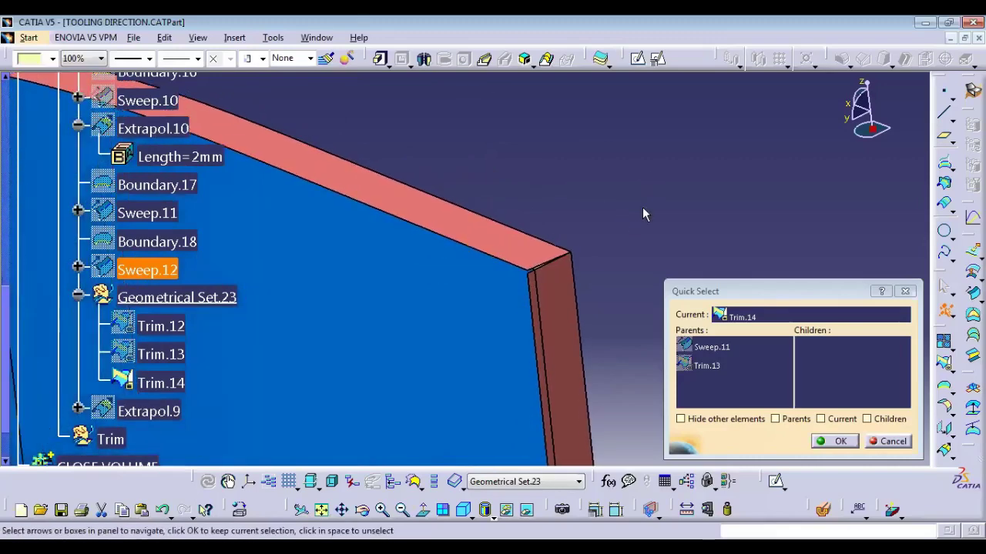
pyautogui.click(639, 211)
pyautogui.click(508, 249)
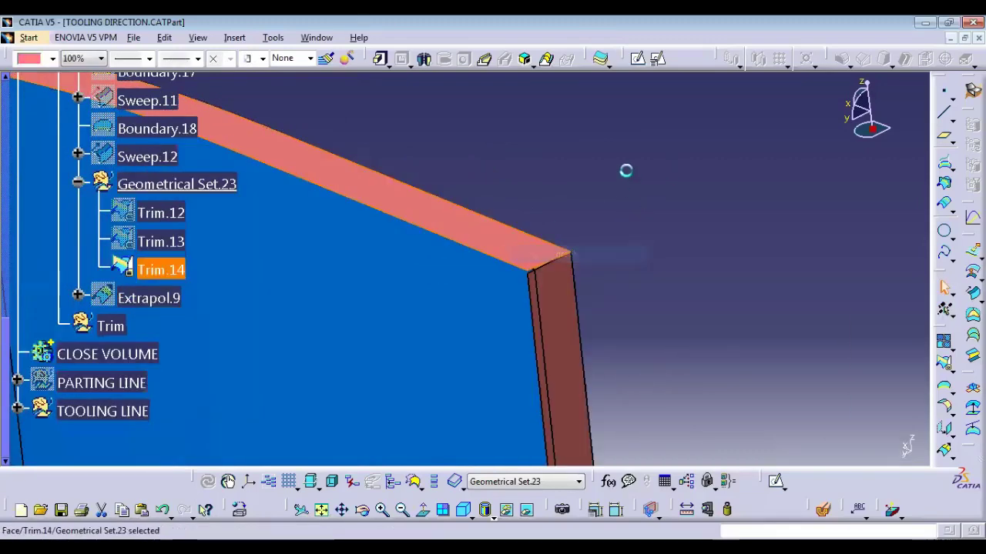
pyautogui.click(625, 169)
# Run Quick Select on Trim.14 from the tree and centre the graph on Sweep.12
pyautogui.click(162, 269)
pyautogui.rightClick(162, 269)
pyautogui.press('Escape')
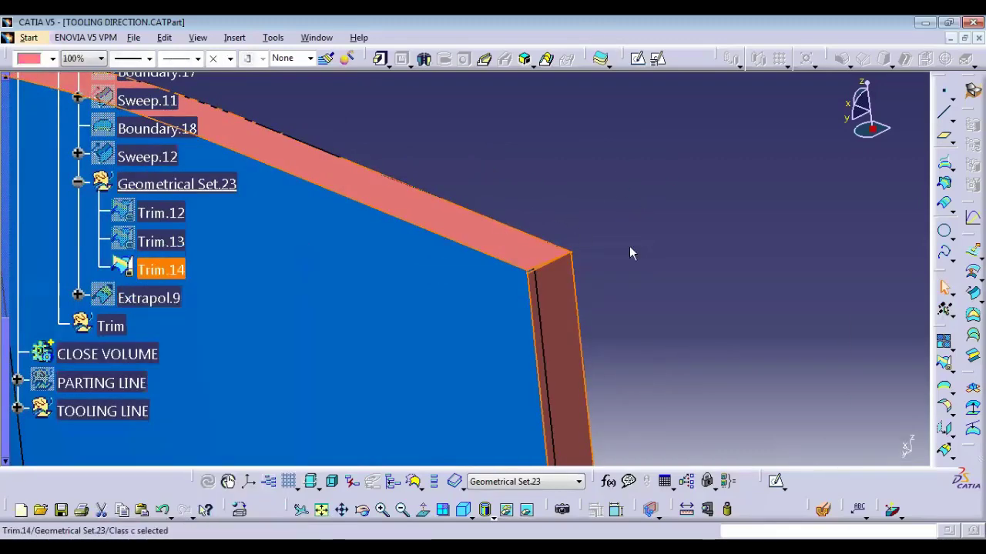
pyautogui.click(945, 311)
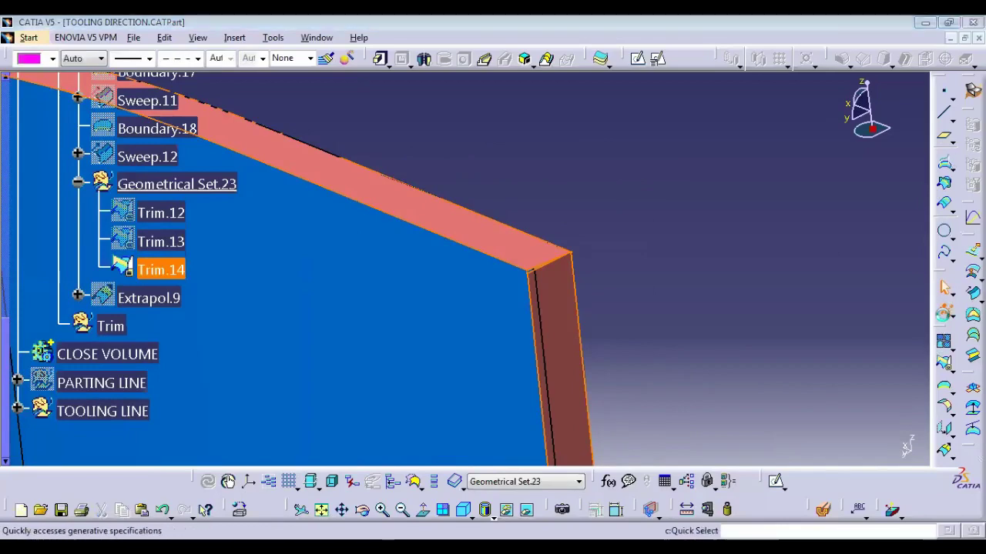
pyautogui.moveTo(575, 254); pyautogui.dragTo(506, 407, button='middle')
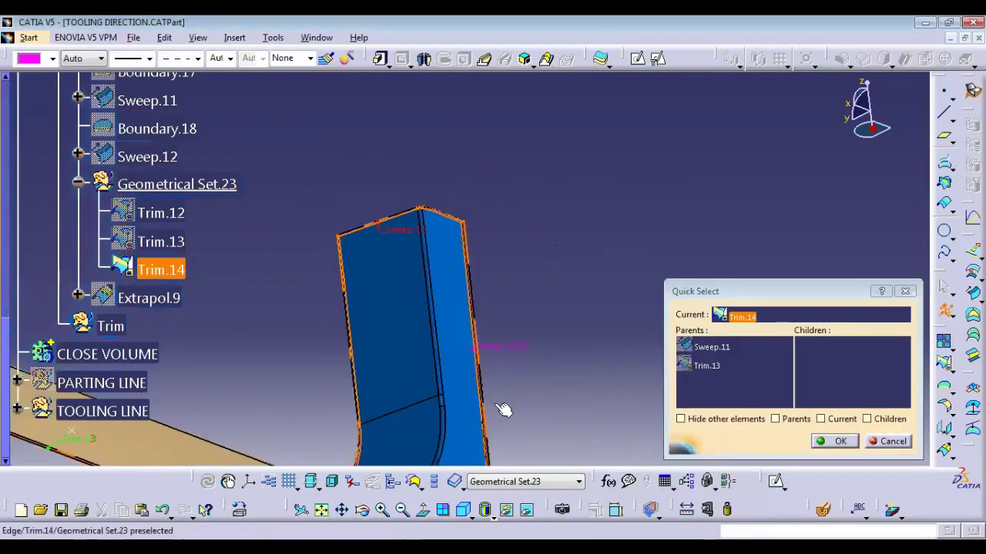
pyautogui.rightClick(511, 342)
pyautogui.click(558, 39)
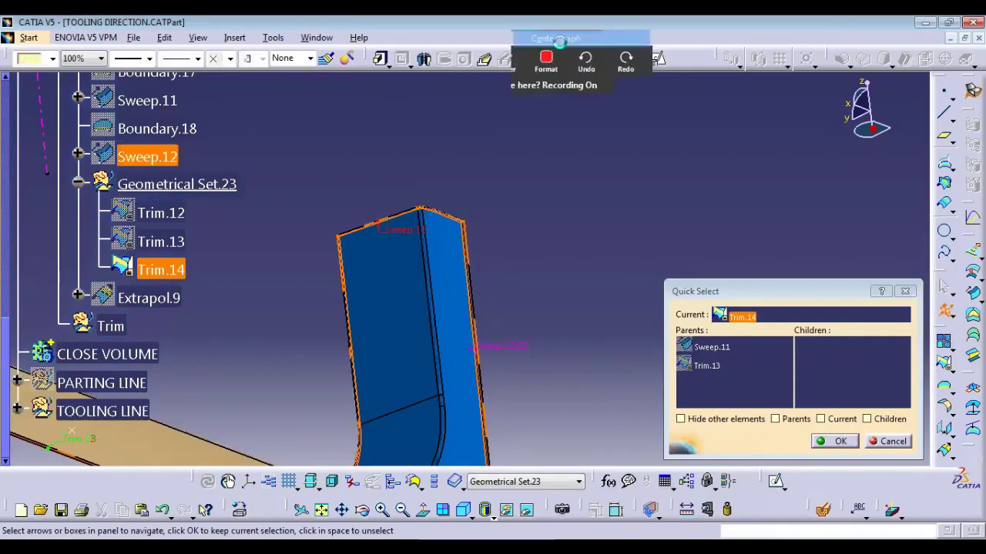
pyautogui.press('Escape')
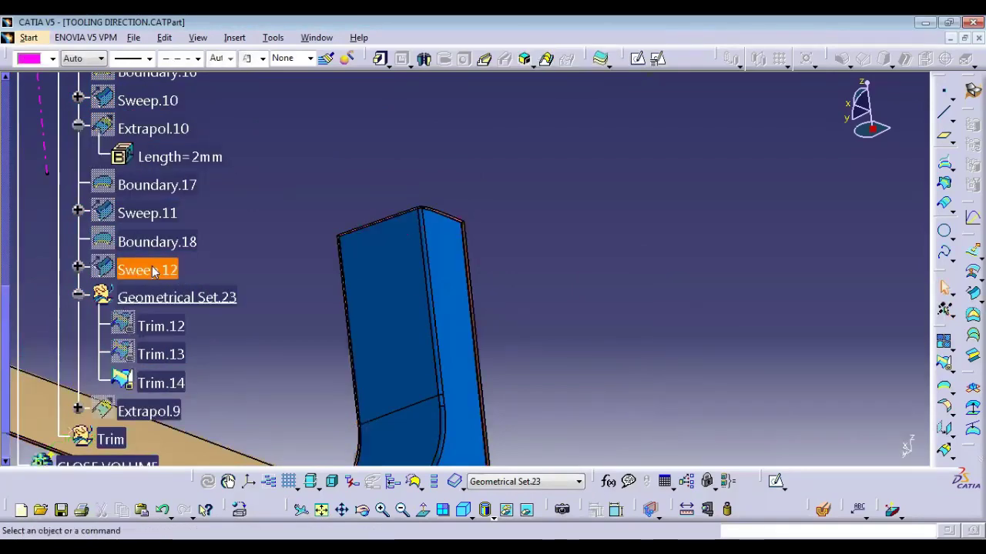
# Show Sweep.12 and hide Geometrical Set.23 so the sweep's end edge at the corner is accessible
pyautogui.rightClick(154, 271)
pyautogui.click(193, 289)
pyautogui.moveTo(549, 246); pyautogui.dragTo(552, 101, button='middle')
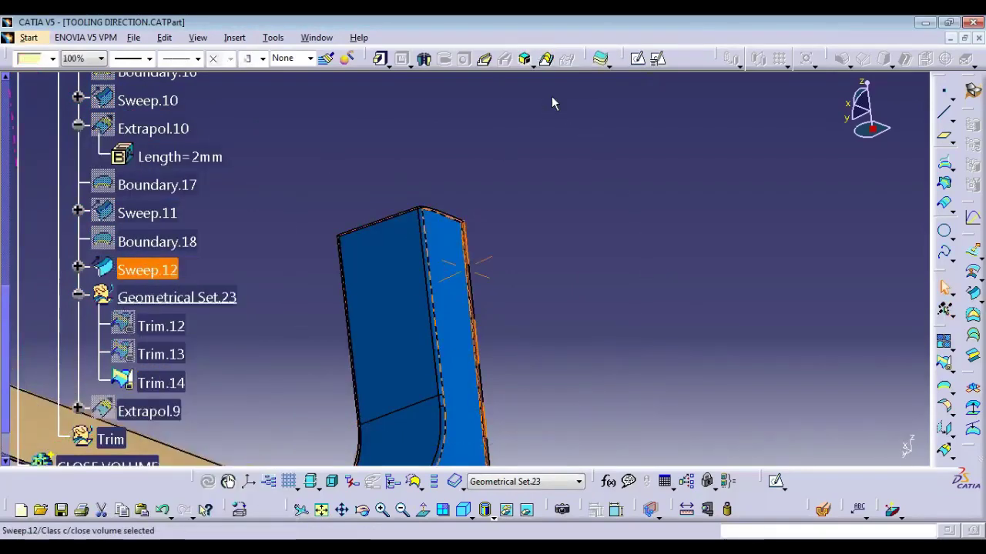
pyautogui.moveTo(565, 202); pyautogui.dragTo(655, 185, button='middle')
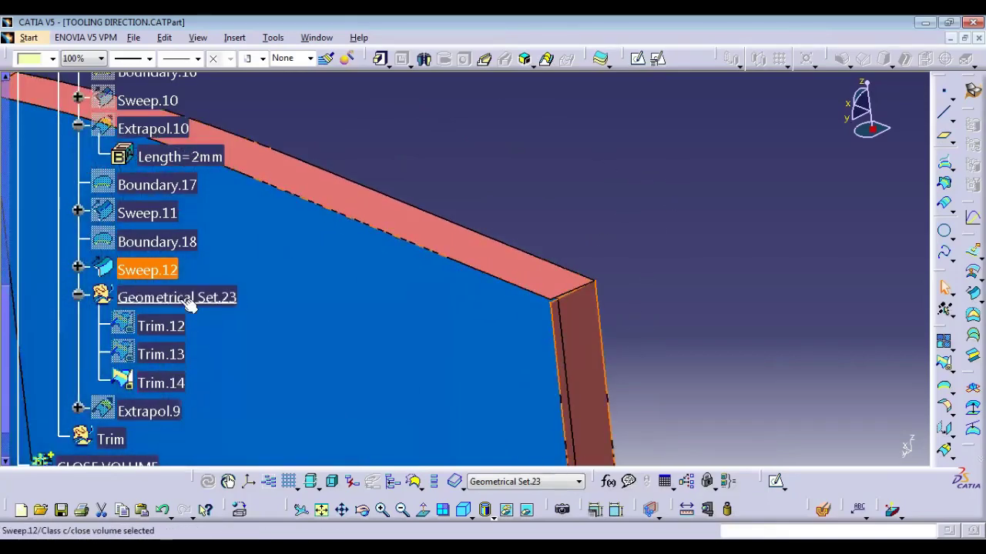
pyautogui.moveTo(529, 286); pyautogui.dragTo(527, 252, button='middle')
pyautogui.click(746, 311)
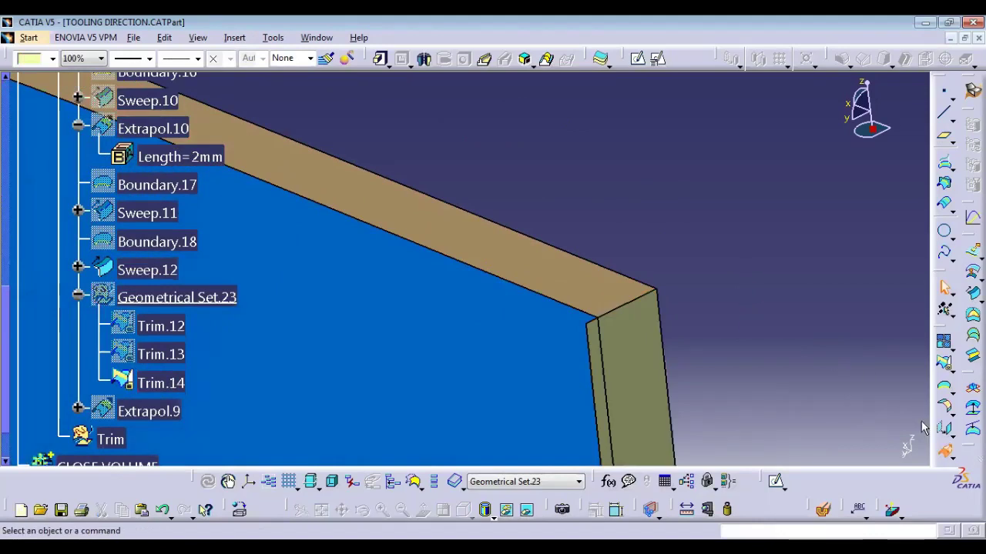
pyautogui.click(619, 306)
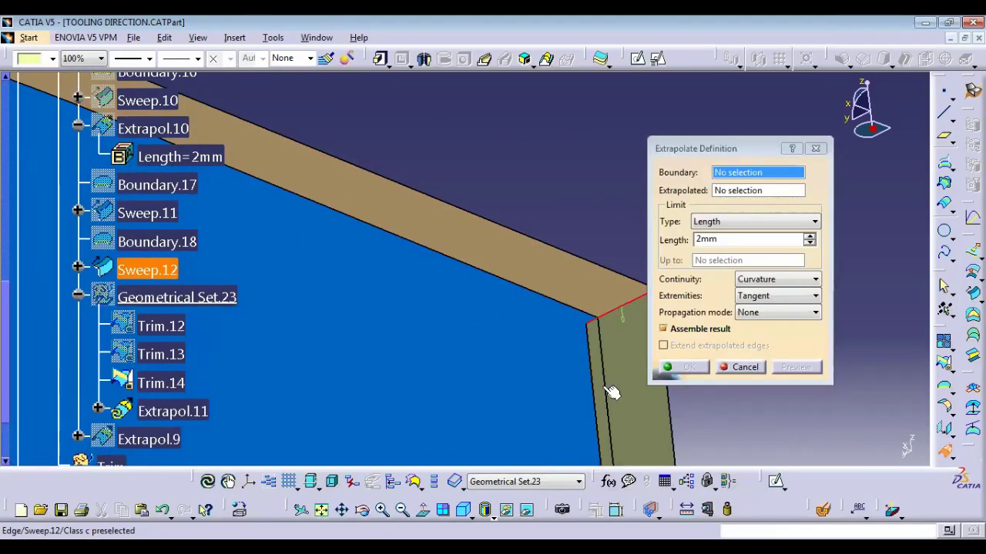
pyautogui.moveTo(612, 393); pyautogui.dragTo(522, 325, button='middle')
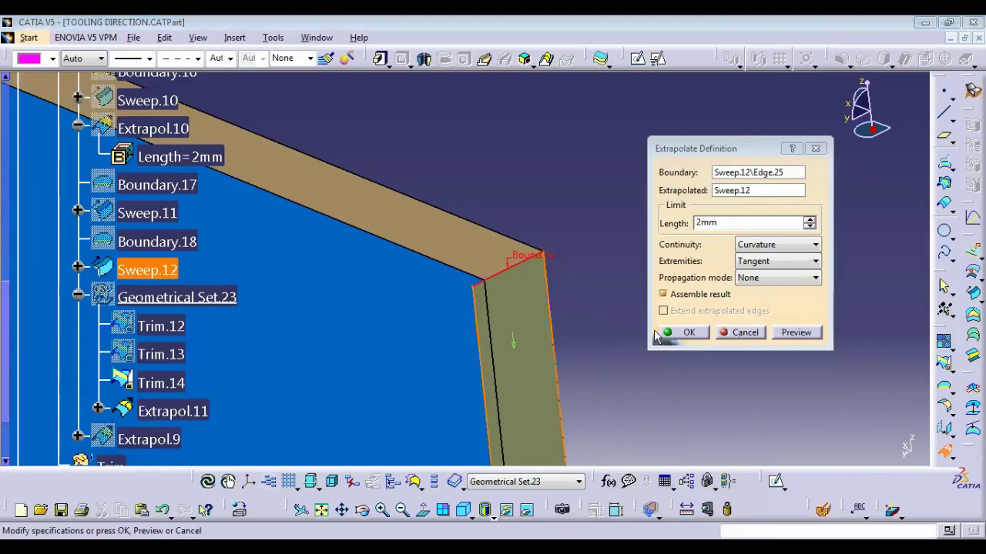
pyautogui.click(745, 332)
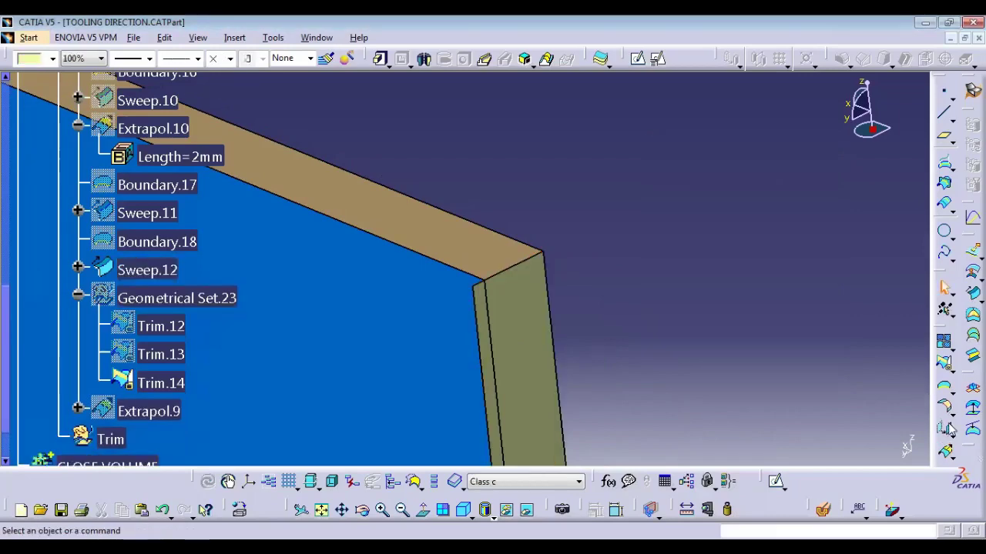
# With Class c as the in-work object, extrapolate Sweep.12's end edge by 2 mm using Insert Mode and Curvature continuity
pyautogui.click(516, 264)
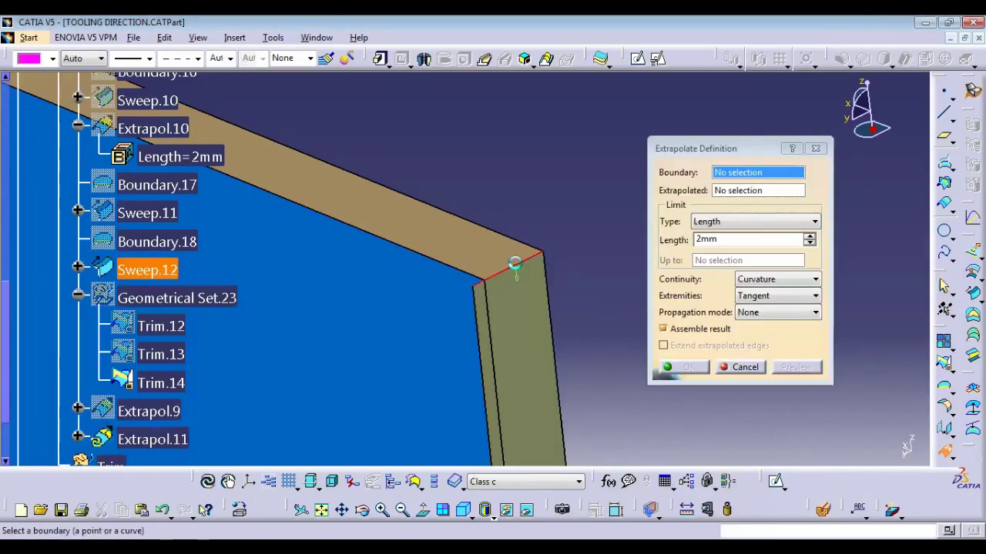
pyautogui.click(520, 342)
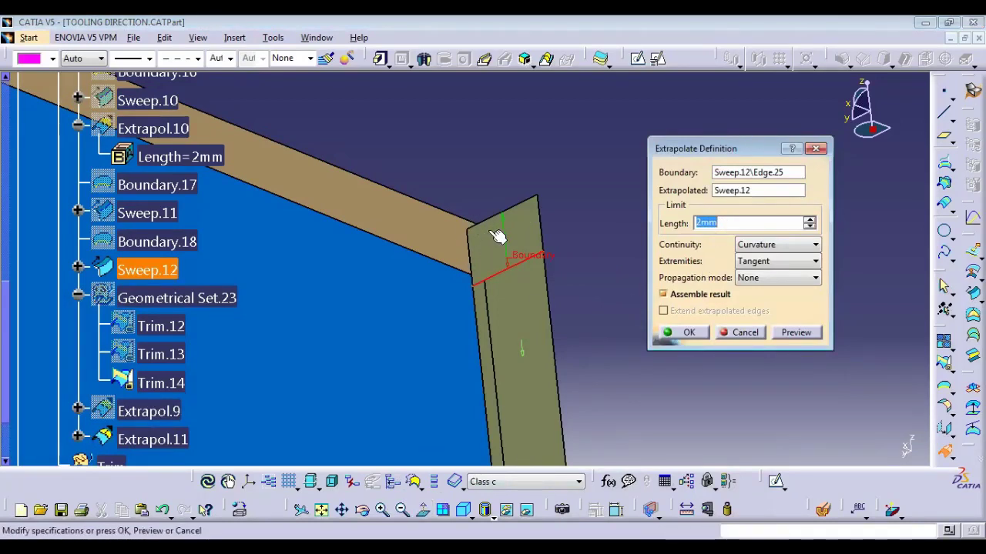
pyautogui.click(394, 484)
pyautogui.click(683, 338)
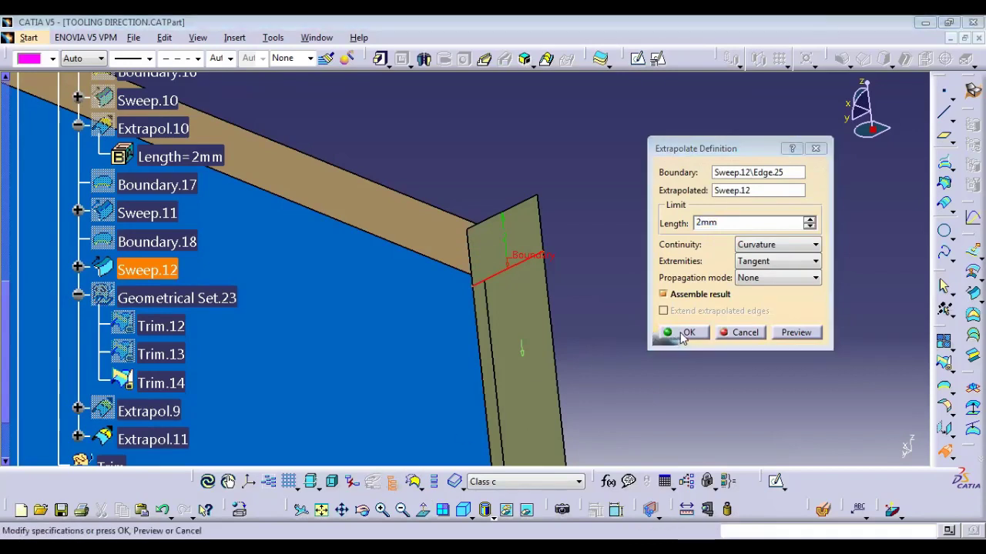
# Show Geometrical Set.23 again and hide Extrapol.11
pyautogui.click(148, 328)
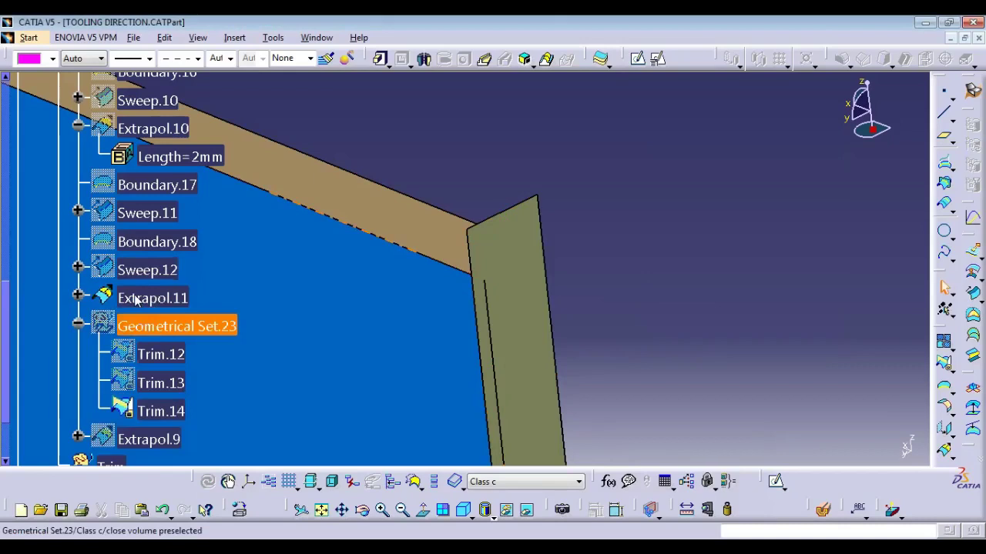
pyautogui.click(163, 372)
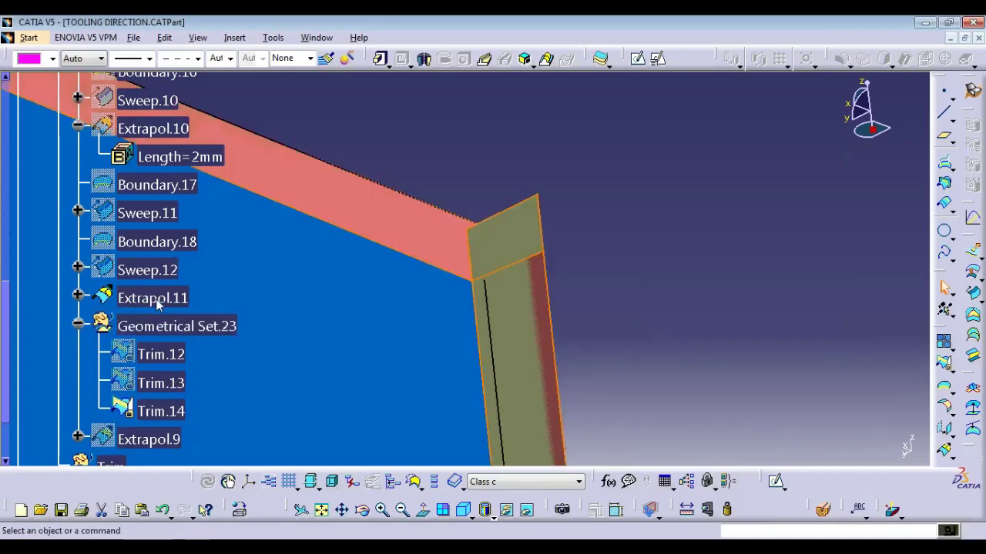
pyautogui.rightClick(153, 297)
pyautogui.click(171, 343)
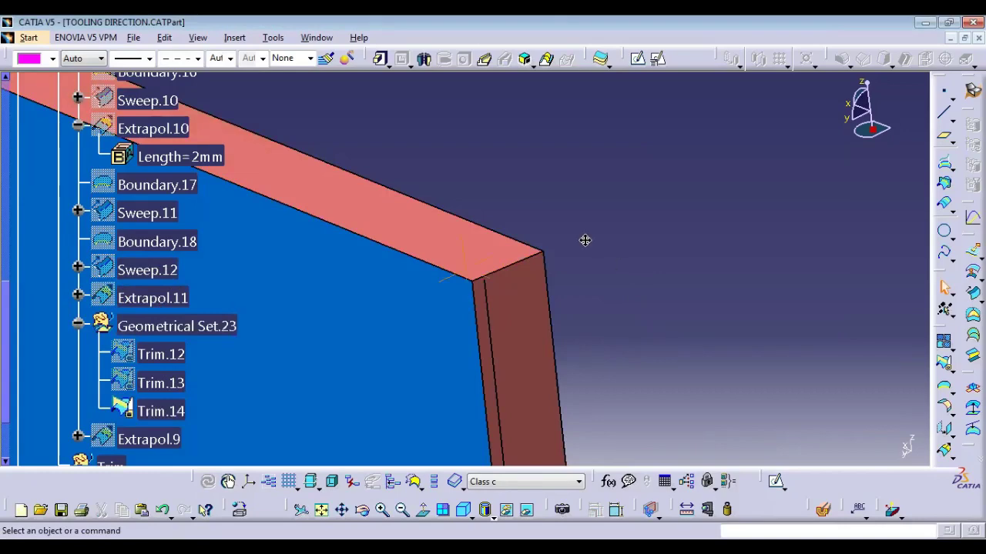
# Inspect the closed side corners, then collapse Geometrical Set.23 and define the Trim set as the in-work object
pyautogui.moveTo(583, 238); pyautogui.dragTo(489, 366, button='middle')
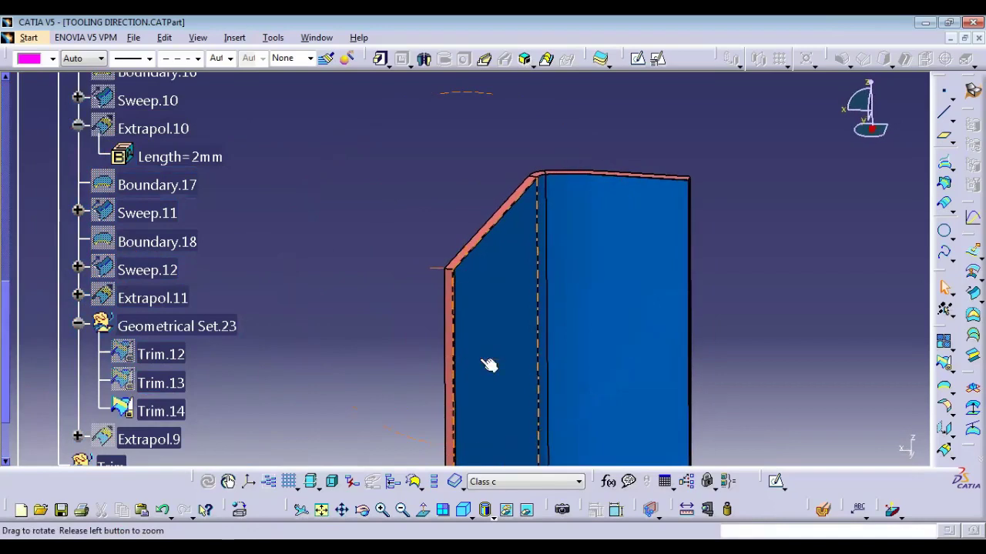
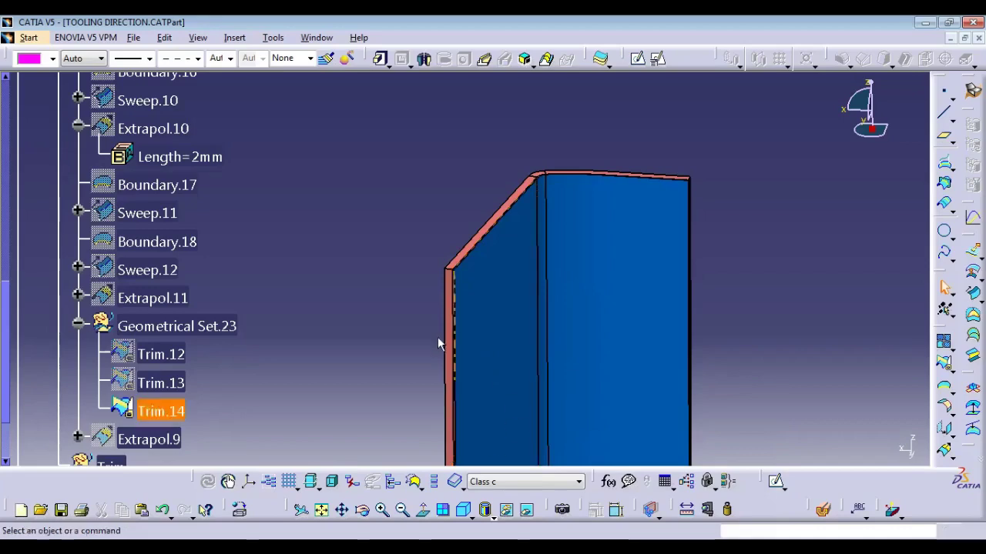
pyautogui.moveTo(447, 343); pyautogui.dragTo(479, 299, button='middle')
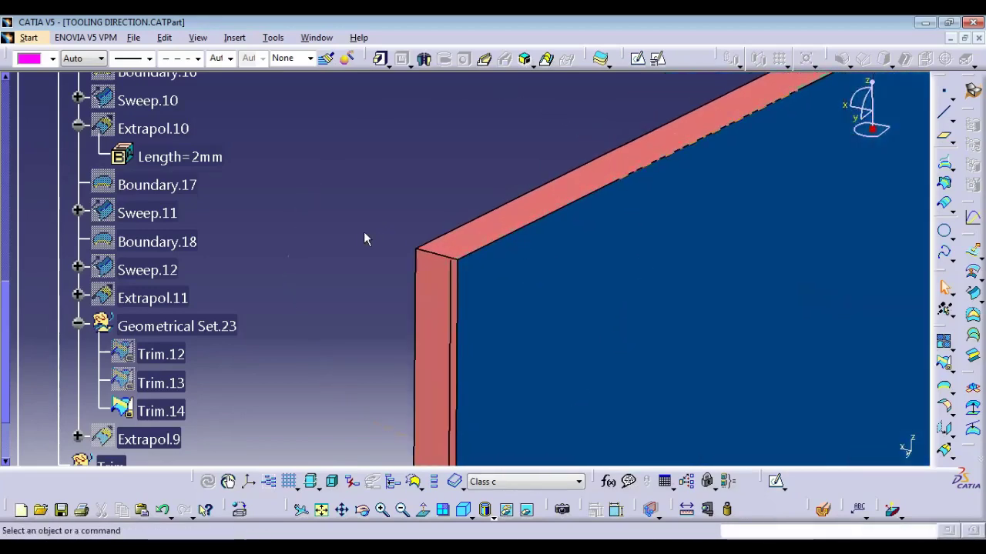
pyautogui.moveTo(370, 325); pyautogui.dragTo(331, 453, button='middle')
pyautogui.click(78, 326)
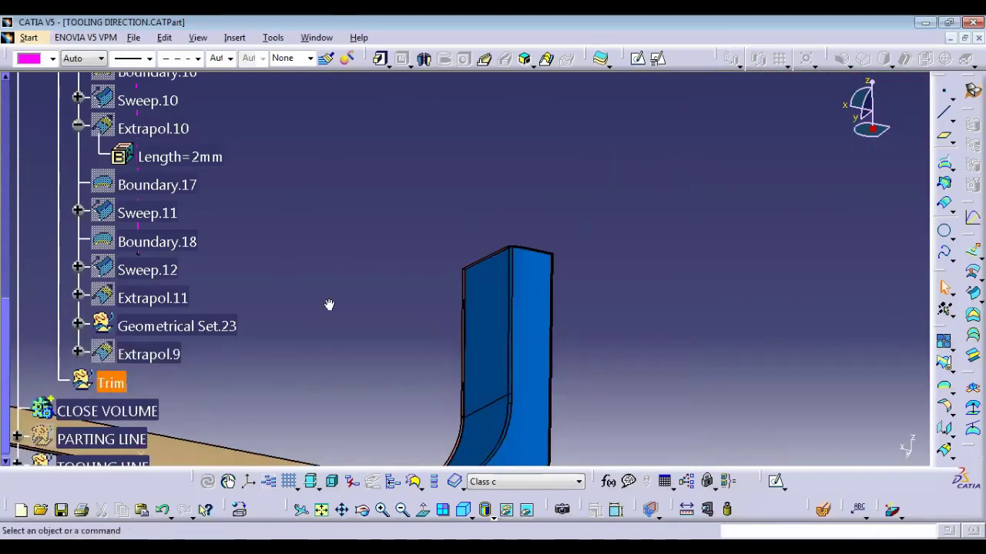
pyautogui.moveTo(329, 305); pyautogui.dragTo(729, 233, button='middle')
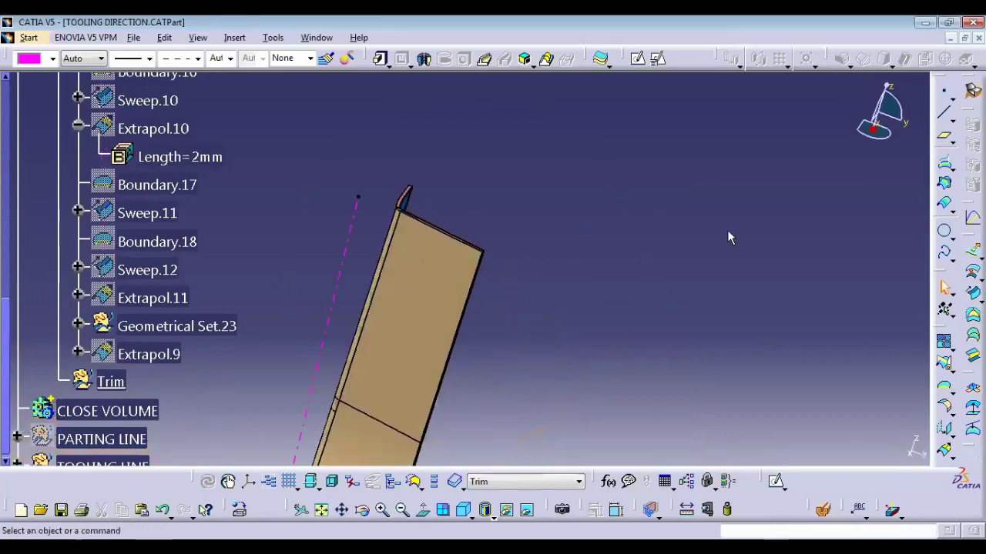
# Trim Join.8 with the Class C side surface Trim.14 in Standard mode and inspect the combined surface
pyautogui.click(942, 362)
pyautogui.moveTo(576, 291); pyautogui.dragTo(596, 341, button='middle')
pyautogui.click(516, 252)
pyautogui.click(598, 342)
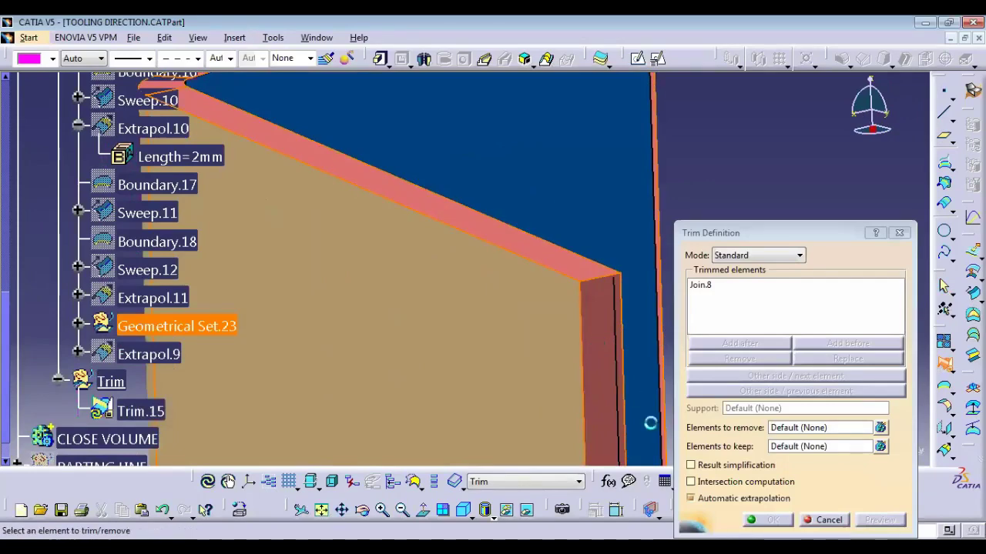
pyautogui.click(771, 518)
pyautogui.moveTo(645, 182); pyautogui.dragTo(761, 277, button='middle')
pyautogui.click(583, 318)
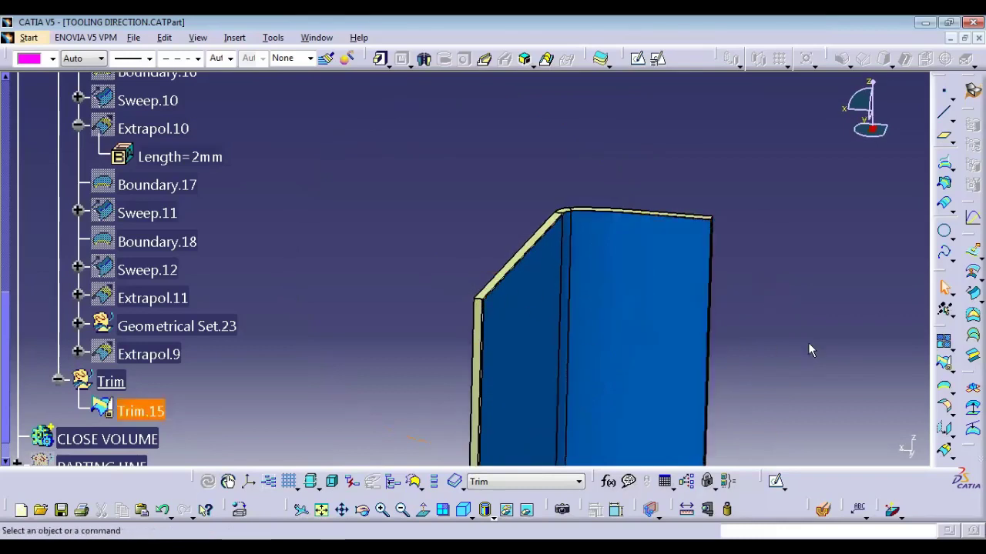
pyautogui.click(850, 366)
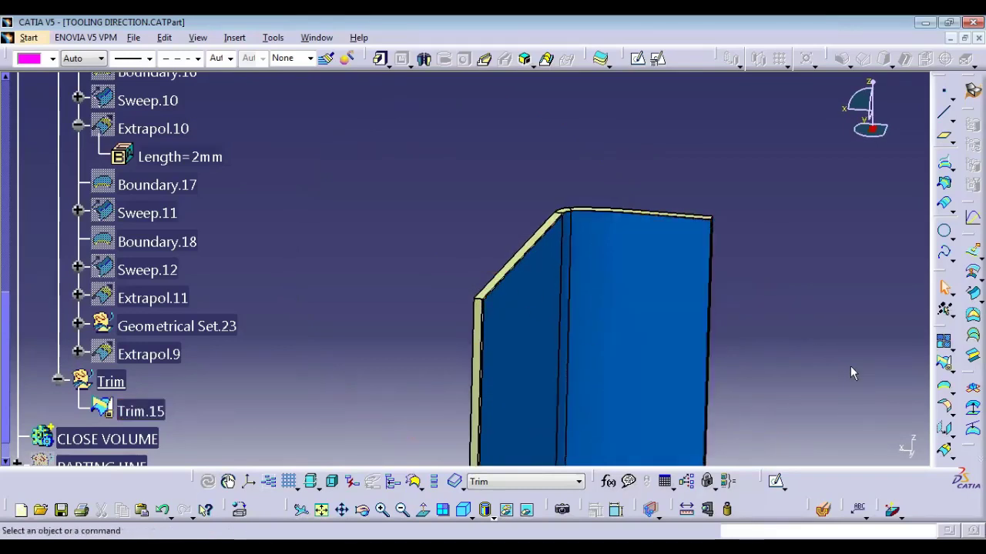
# Create the intersection between Offset.2 and Trim.15 in the Trim set
pyautogui.click(944, 184)
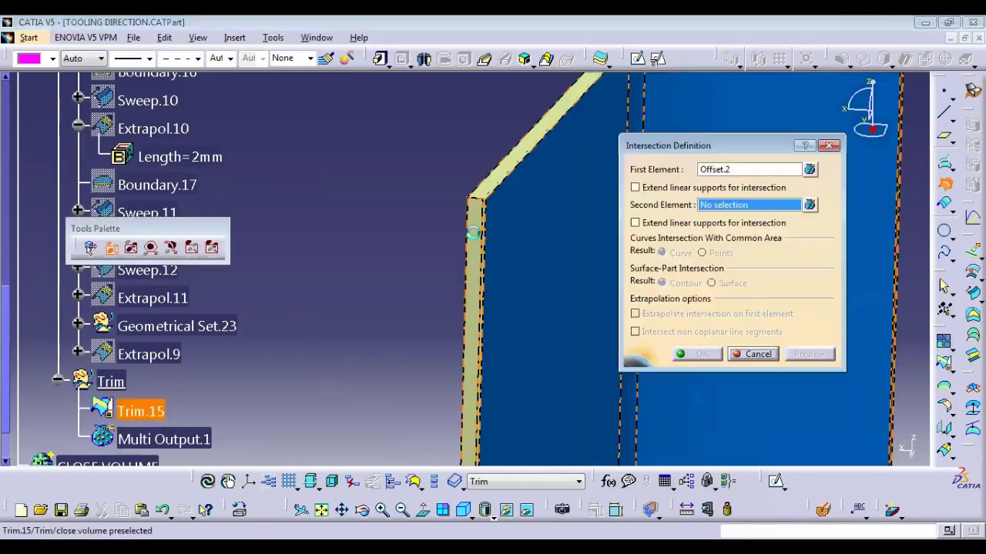
pyautogui.click(710, 370)
pyautogui.click(693, 354)
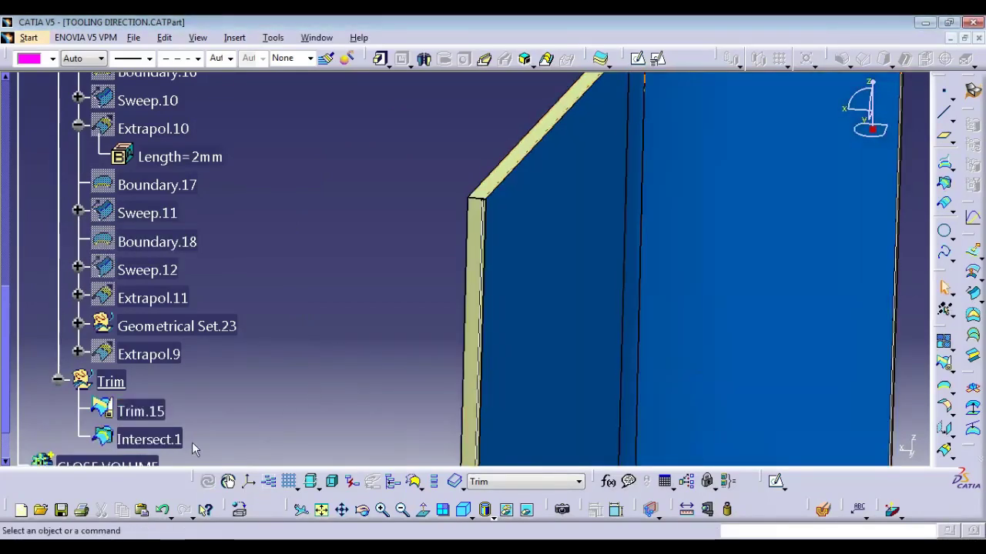
# Set the intersection curve's line thickness to 3: 0.7 mm and its colour to yellow
pyautogui.click(131, 60)
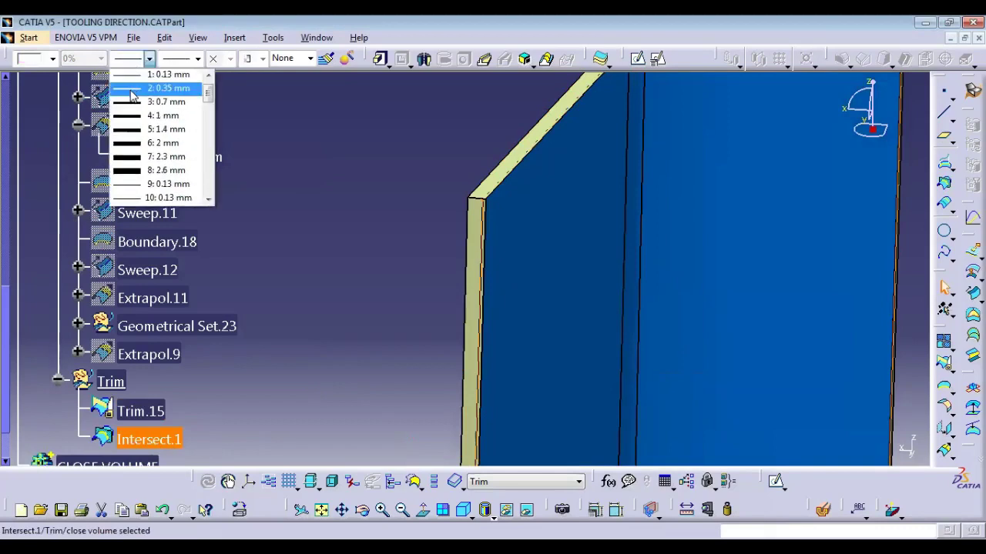
pyautogui.click(131, 104)
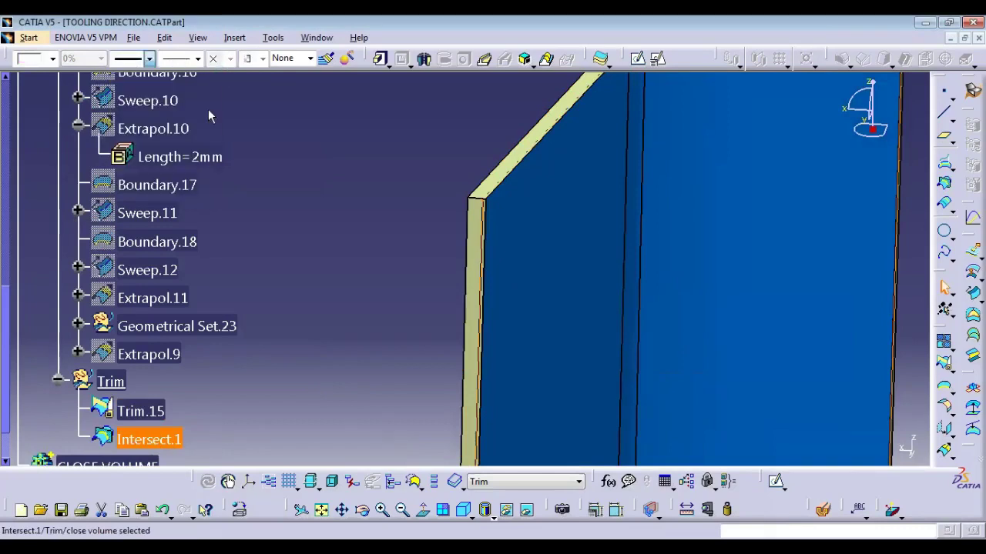
pyautogui.click(52, 58)
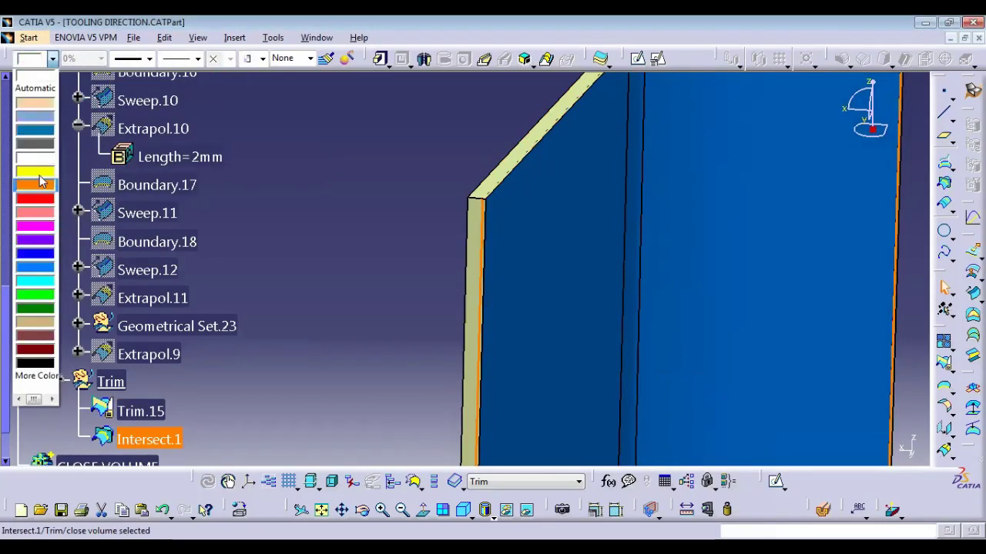
pyautogui.click(35, 226)
pyautogui.click(312, 267)
# Colour the trimmed surface Trim.15 dark green
pyautogui.click(147, 416)
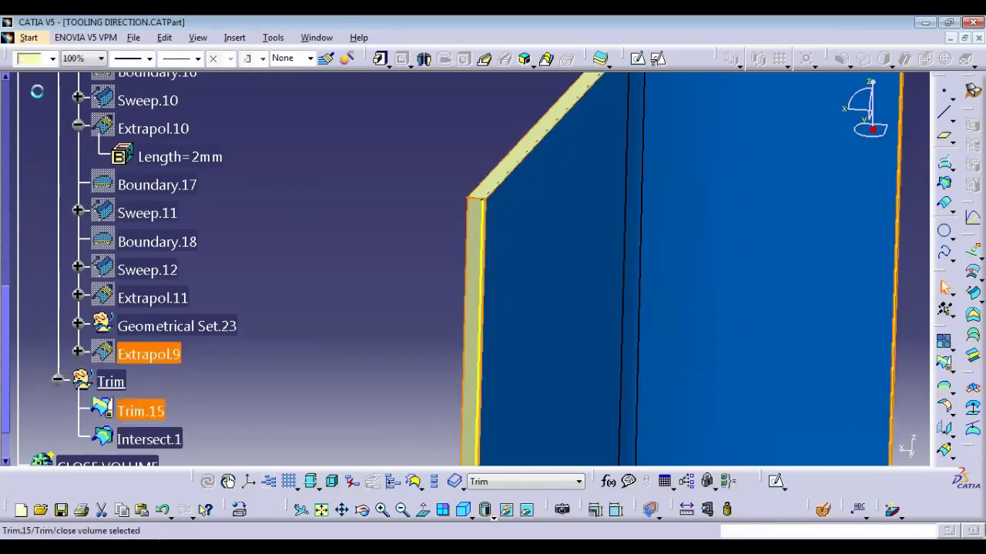
pyautogui.click(53, 58)
pyautogui.click(35, 319)
pyautogui.click(411, 197)
# Examine the yellow intersection curve along the flange end, the upper edge and both corners of the green surface
pyautogui.moveTo(411, 197); pyautogui.dragTo(841, 209, button='middle')
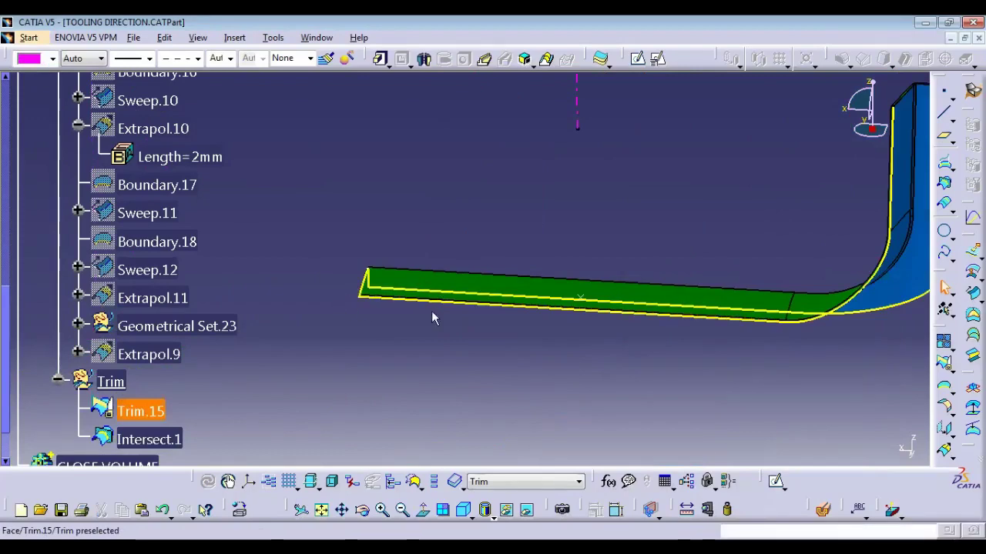
pyautogui.click(433, 315)
pyautogui.moveTo(434, 315); pyautogui.dragTo(359, 288, button='middle')
pyautogui.moveTo(676, 339); pyautogui.dragTo(590, 323, button='middle')
pyautogui.moveTo(471, 354); pyautogui.dragTo(608, 131, button='middle')
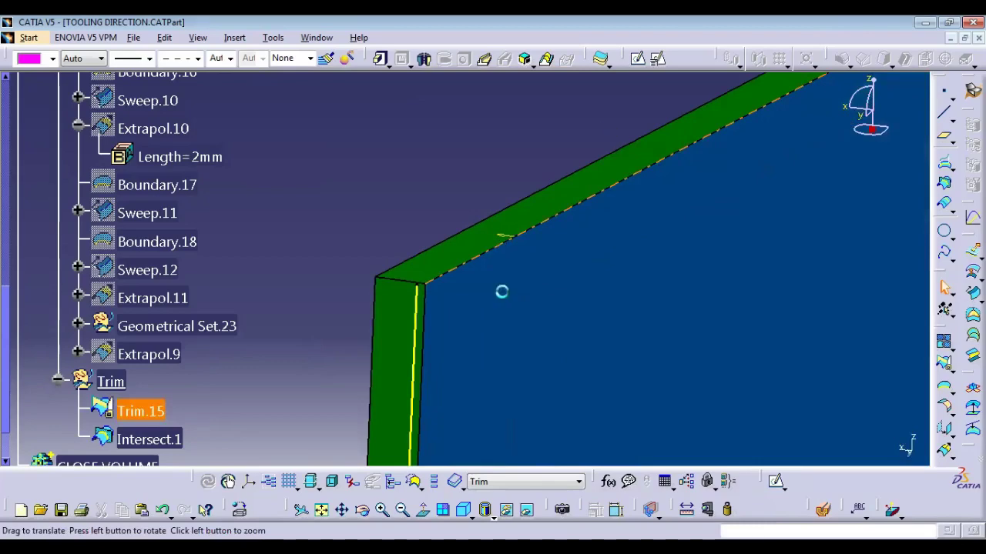
pyautogui.moveTo(386, 294); pyautogui.dragTo(483, 304, button='middle')
pyautogui.moveTo(560, 300); pyautogui.dragTo(639, 323, button='middle')
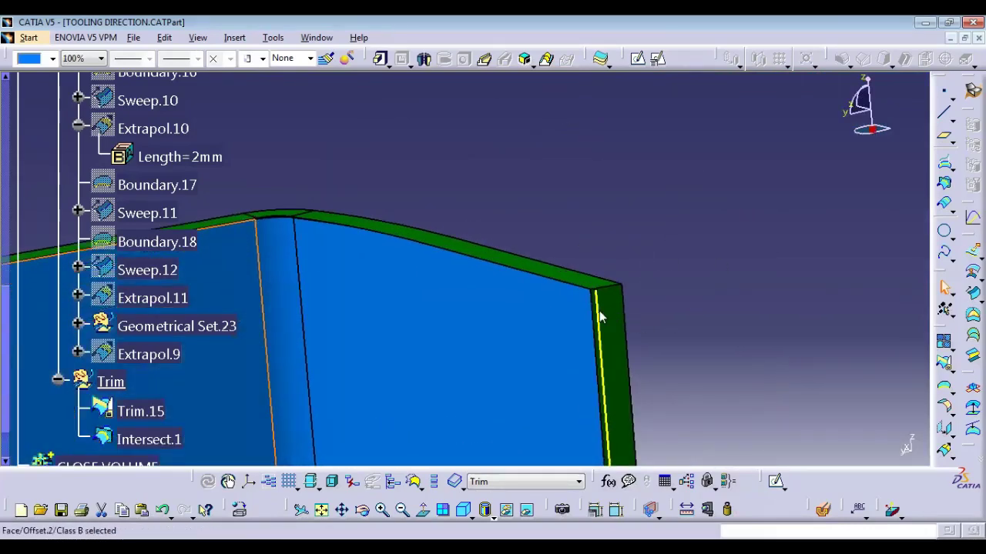
# Locate the blue Offset.2 surface in the tree and define it as the in-work object in Class B
pyautogui.rightClick(602, 318)
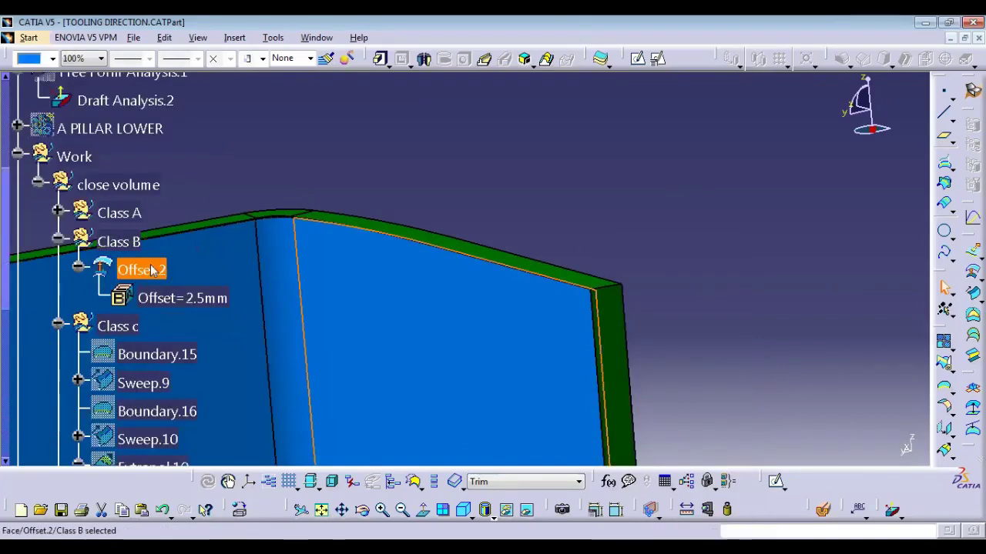
pyautogui.rightClick(152, 270)
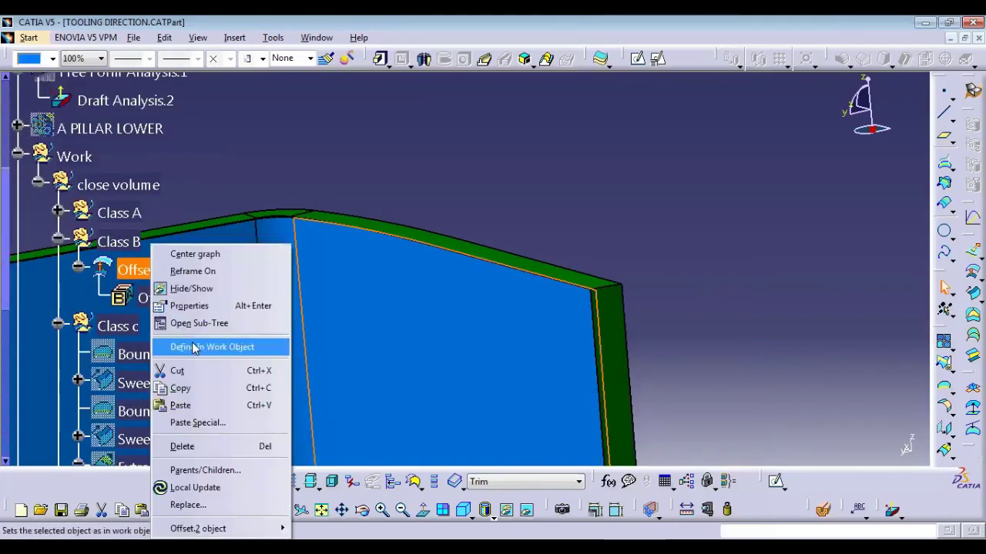
pyautogui.click(194, 348)
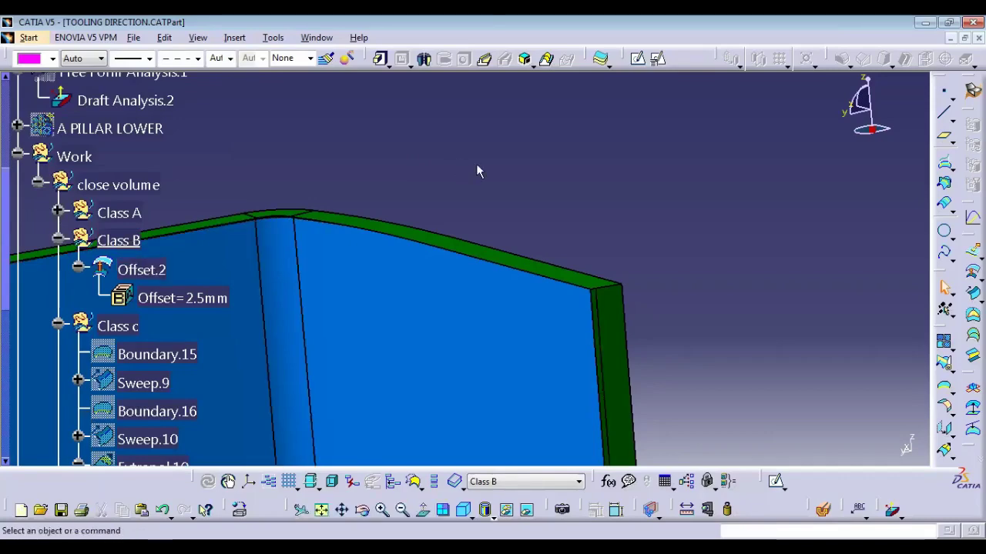
# Create a boundary along the upper edge of Offset.2 with Tangent continuity propagation
pyautogui.moveTo(478, 170); pyautogui.dragTo(599, 123, button='middle')
pyautogui.moveTo(699, 247); pyautogui.dragTo(565, 187, button='middle')
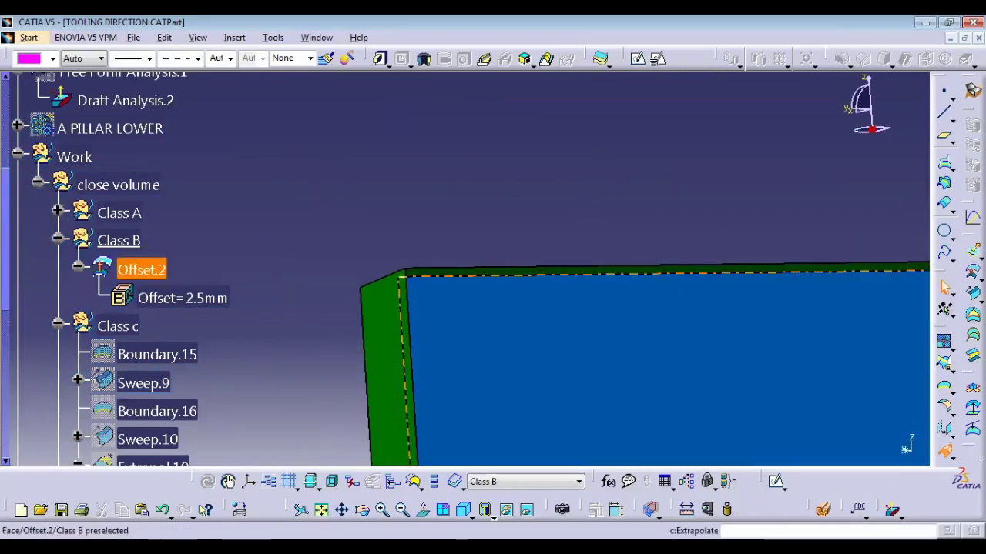
pyautogui.click(945, 451)
pyautogui.press('Escape')
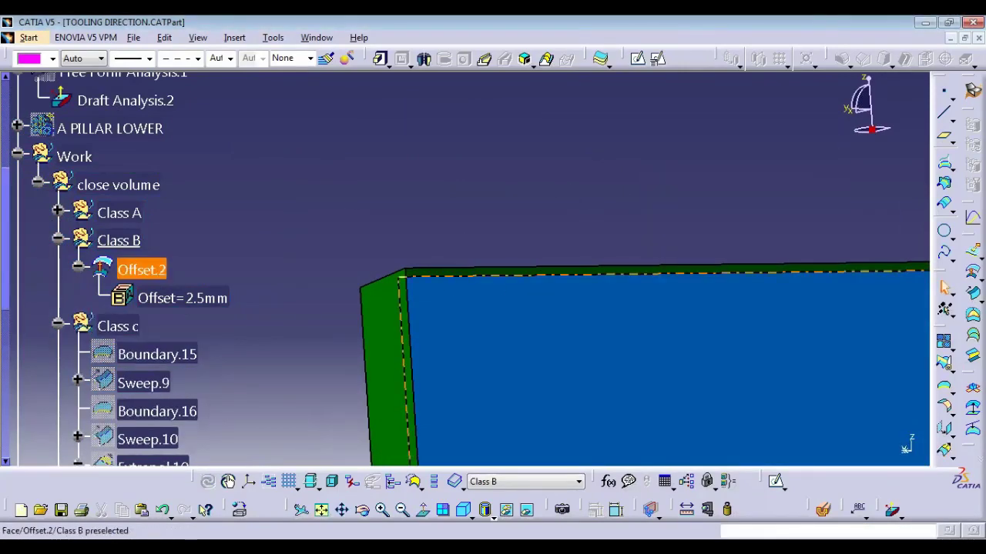
pyautogui.click(945, 388)
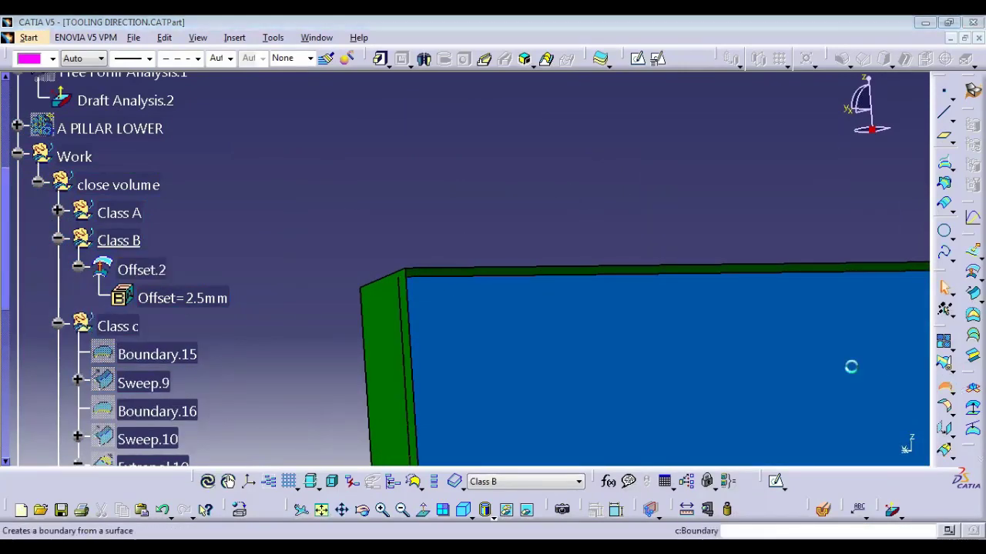
pyautogui.click(595, 277)
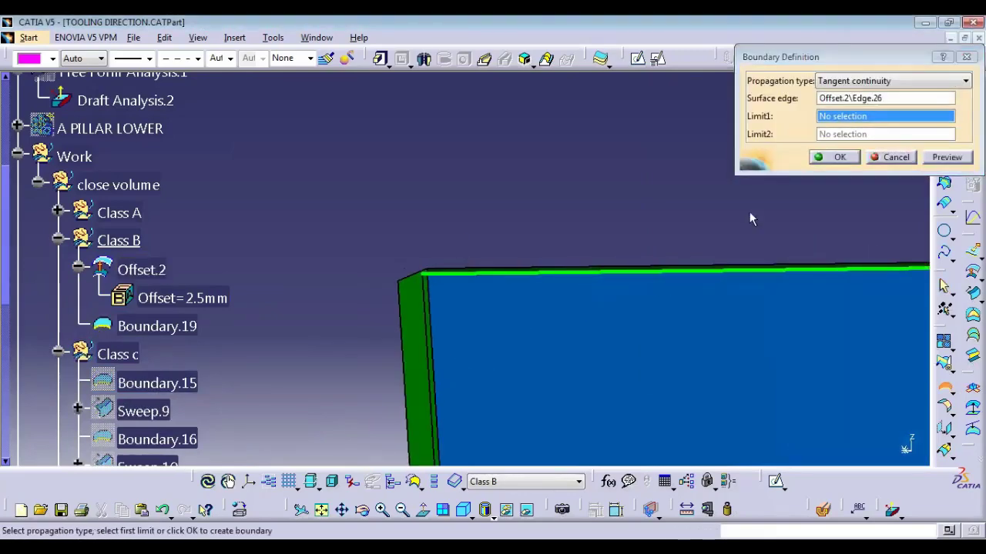
pyautogui.click(834, 157)
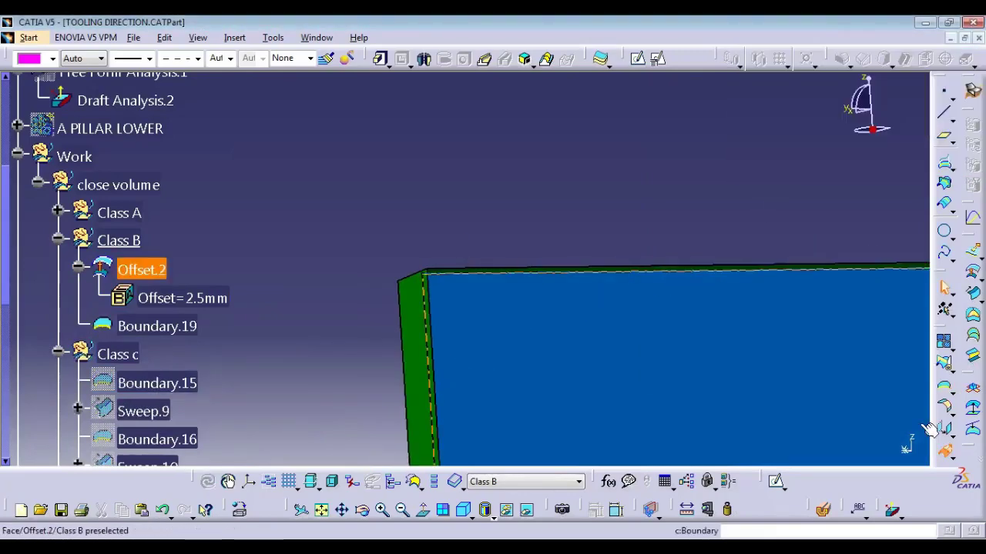
# Extrapolate Offset.2 by 2 mm from Boundary.19 with Curvature continuity, Tangent extremities and Assemble result on
pyautogui.click(941, 429)
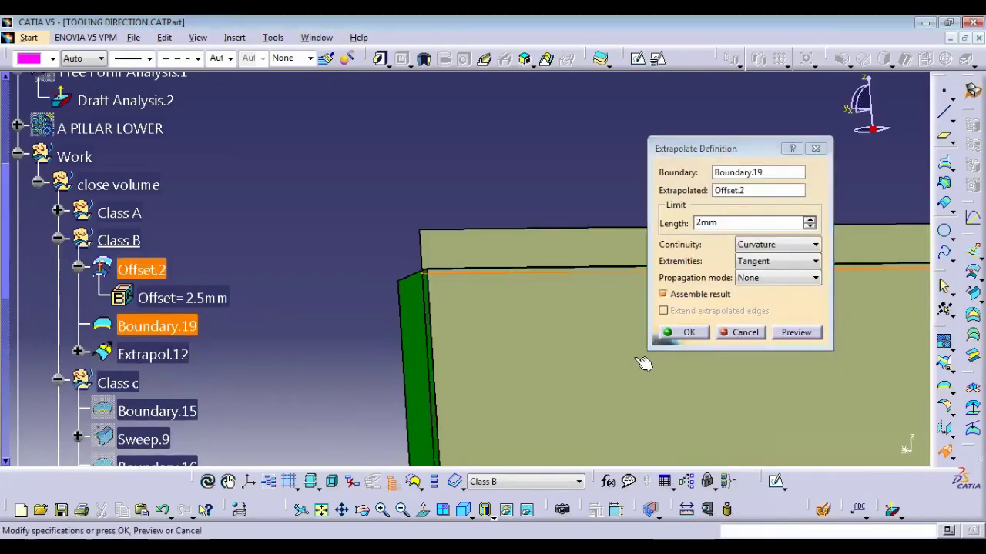
pyautogui.rightClick(476, 273)
pyautogui.click(478, 275)
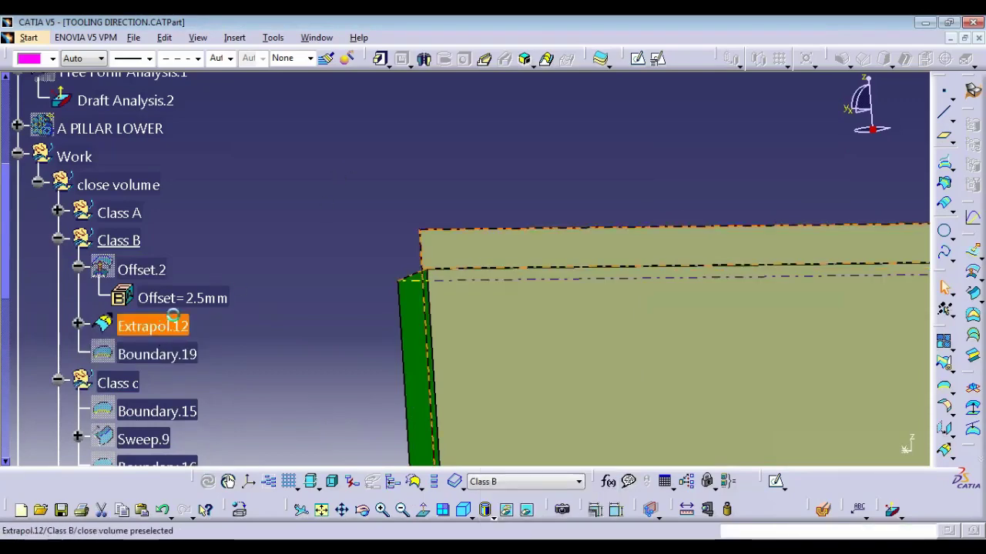
# Create a Join of Extrapol.12 in the Class B set and rename it as Class B
pyautogui.click(173, 318)
pyautogui.click(943, 343)
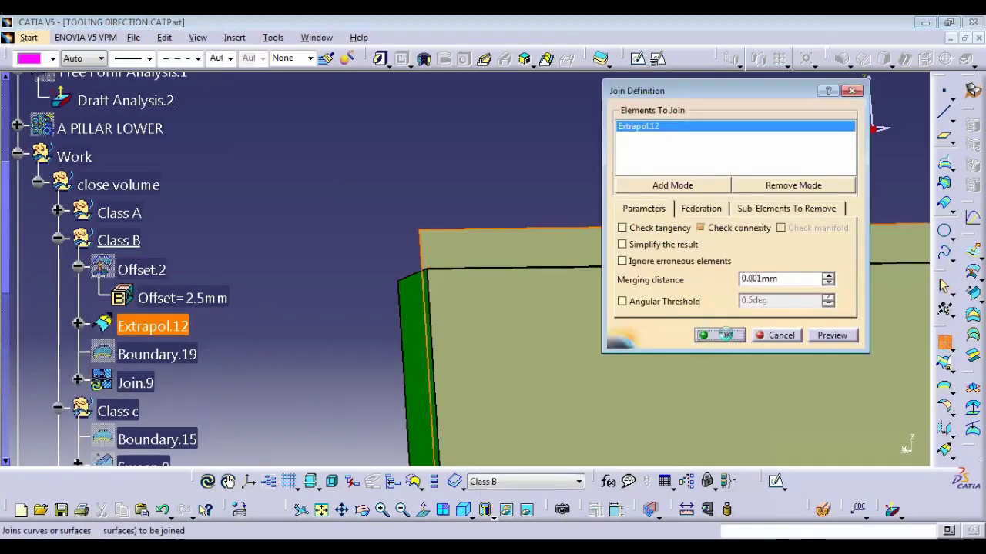
pyautogui.click(774, 334)
pyautogui.rightClick(121, 242)
pyautogui.click(178, 301)
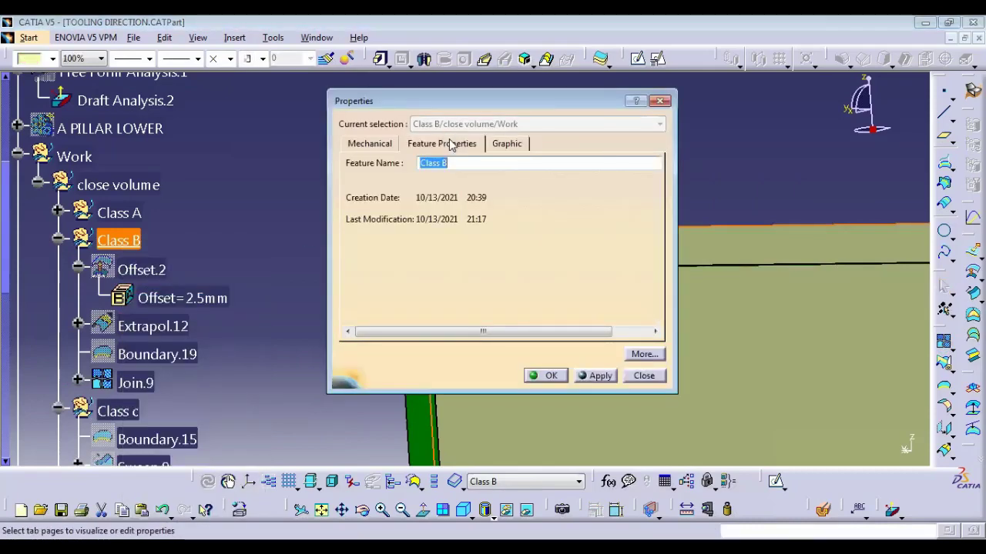
pyautogui.click(135, 383)
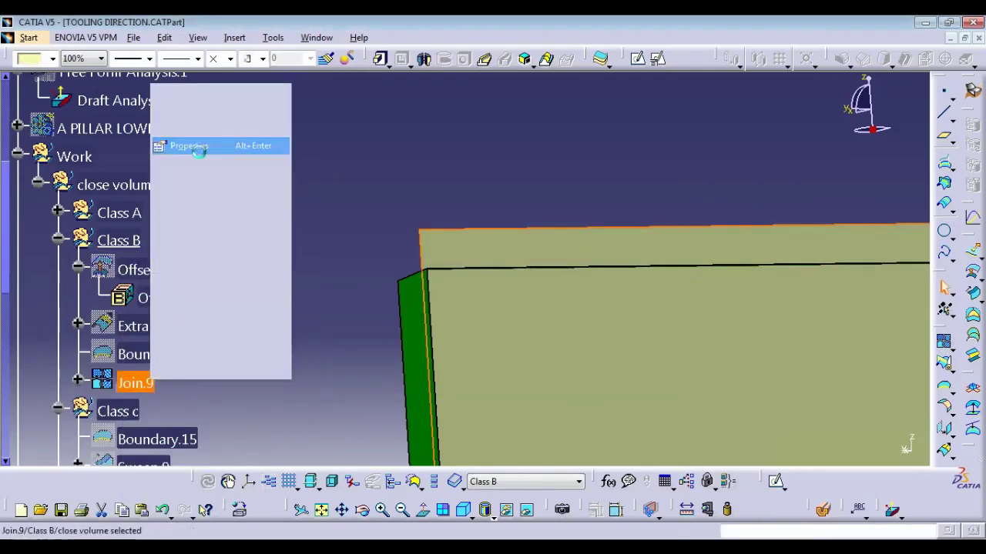
pyautogui.click(555, 373)
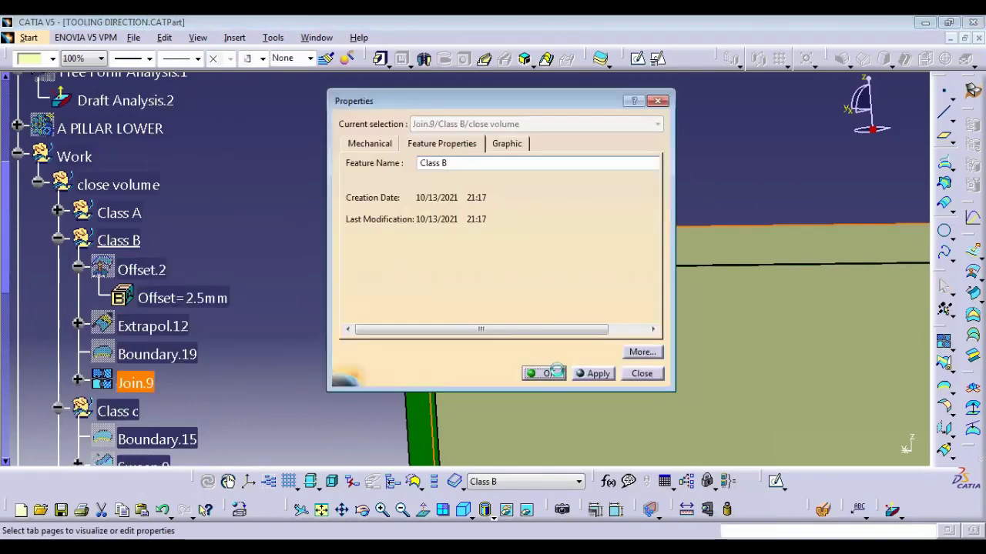
# Expand the Class A set, define it as the in-work object and show Join.8
pyautogui.click(57, 210)
pyautogui.rightClick(106, 218)
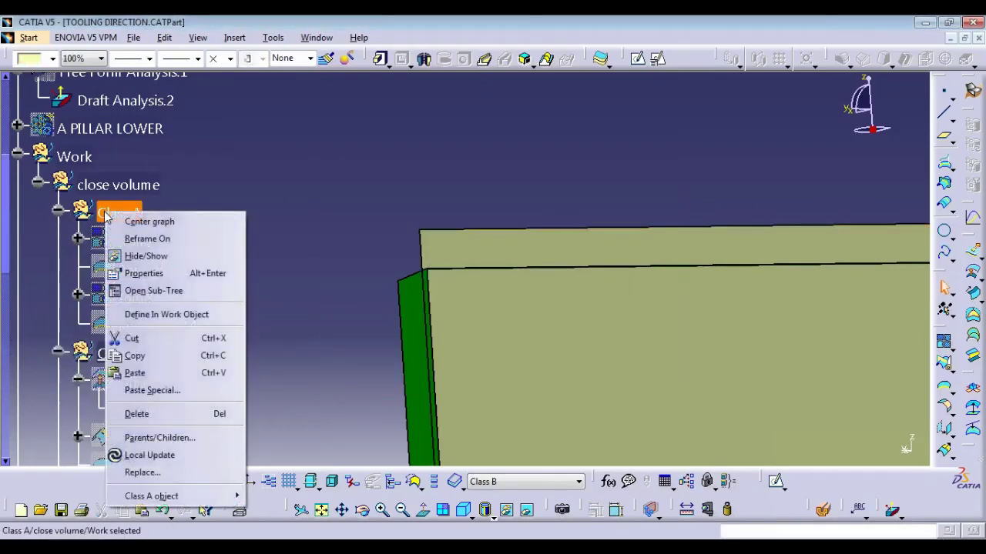
pyautogui.click(135, 298)
pyautogui.click(136, 298)
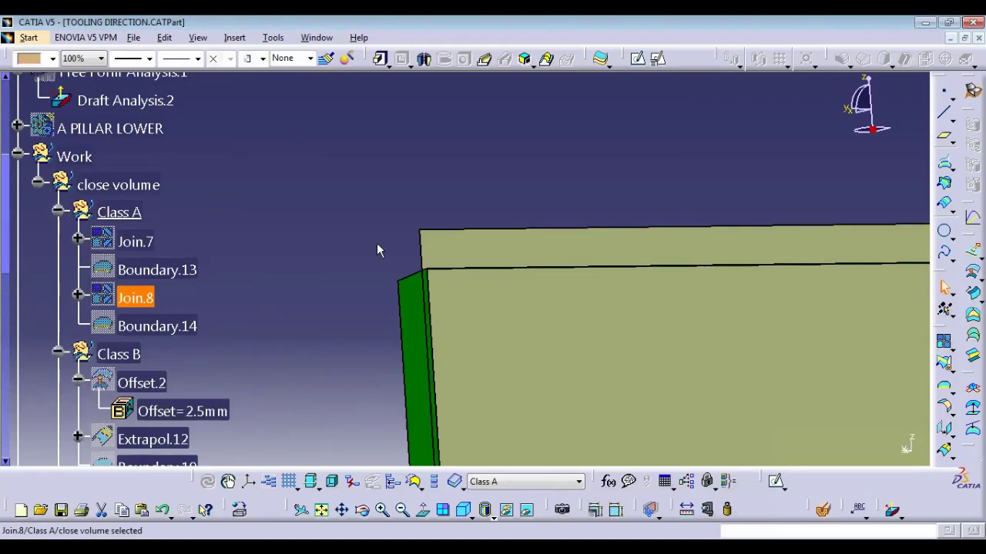
pyautogui.moveTo(308, 312); pyautogui.dragTo(128, 298, button='middle')
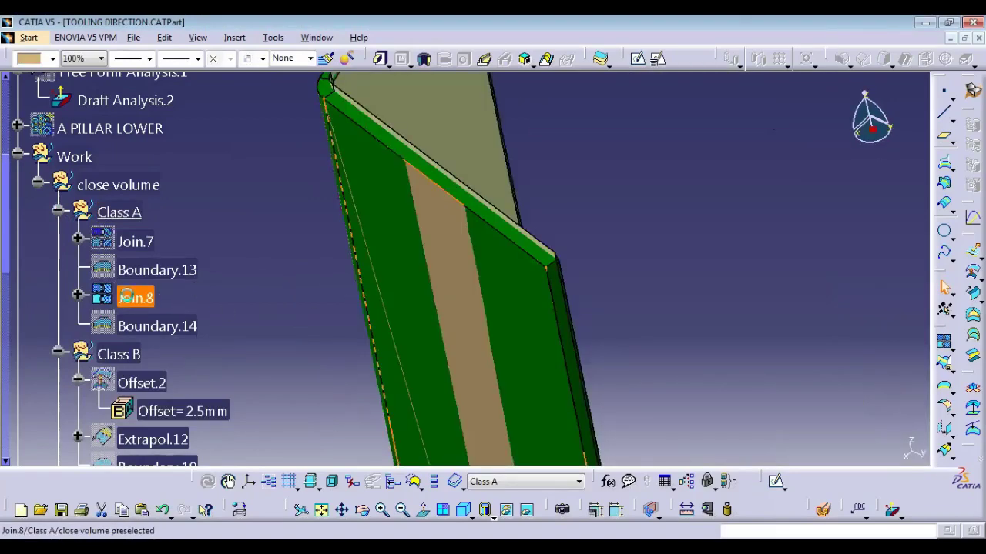
# Rename Join.8 as Class A and hide it again
pyautogui.rightClick(128, 298)
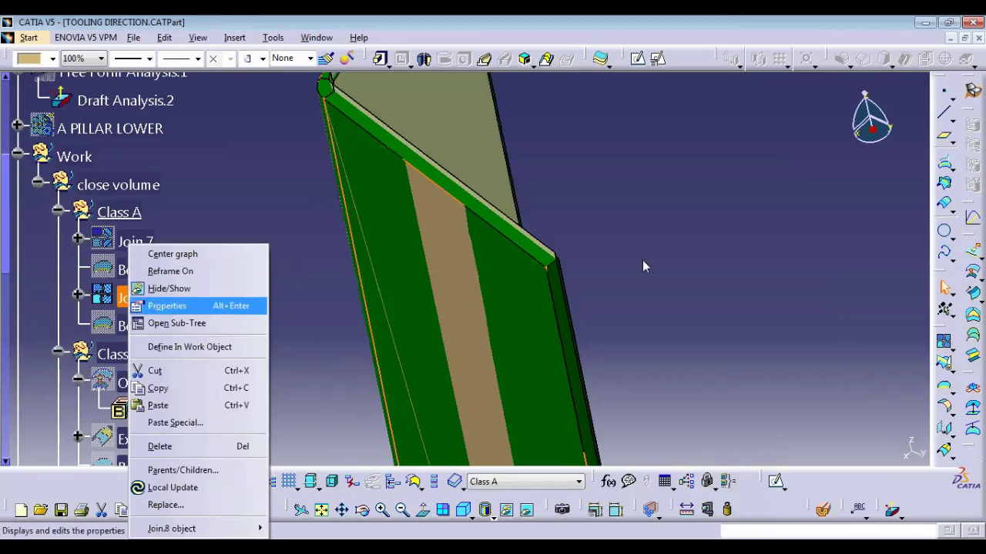
pyautogui.press('Return')
pyautogui.write('Class B')
pyautogui.press('BackSpace')
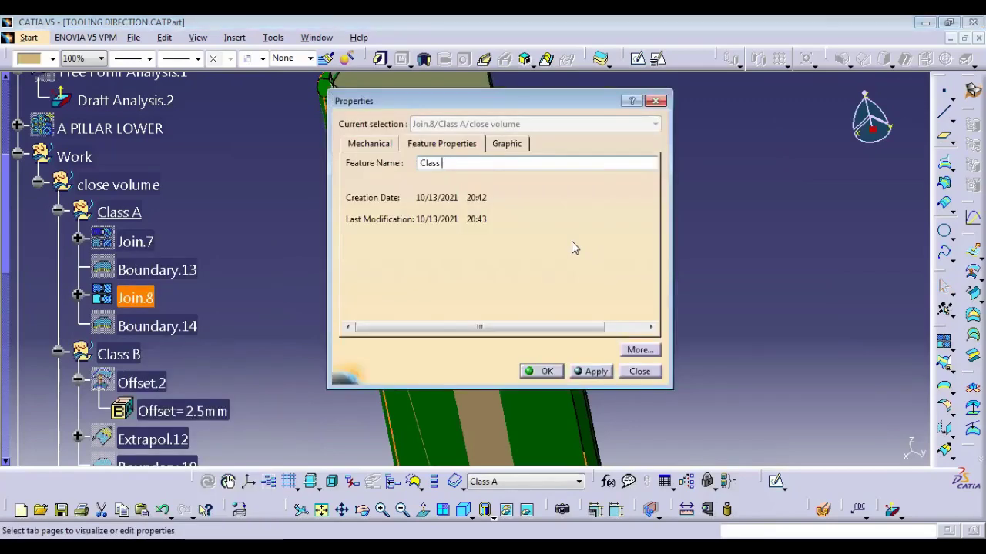
pyautogui.write('A')
pyautogui.press('Return')
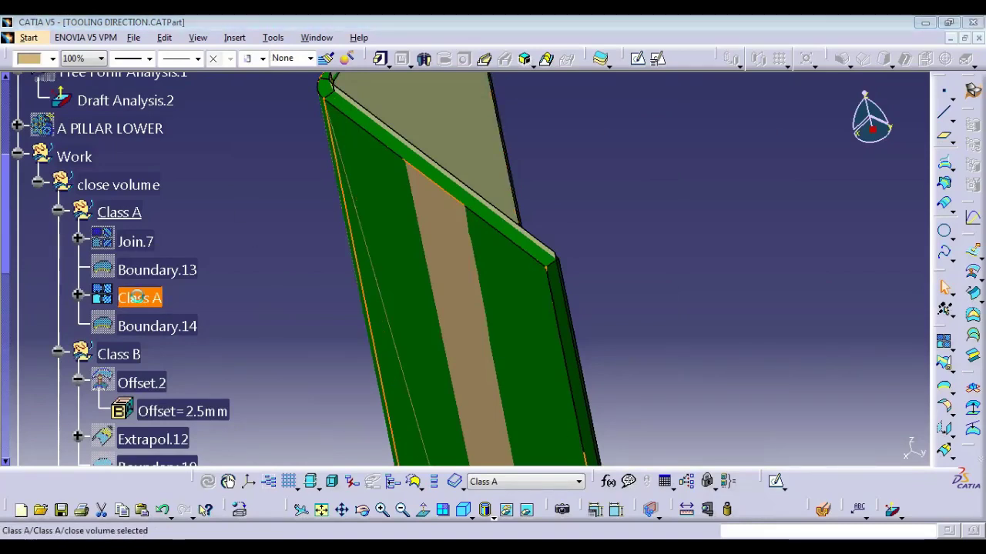
# Collapse the Class A and Class B sets and define Class c as the in-work object
pyautogui.click(58, 213)
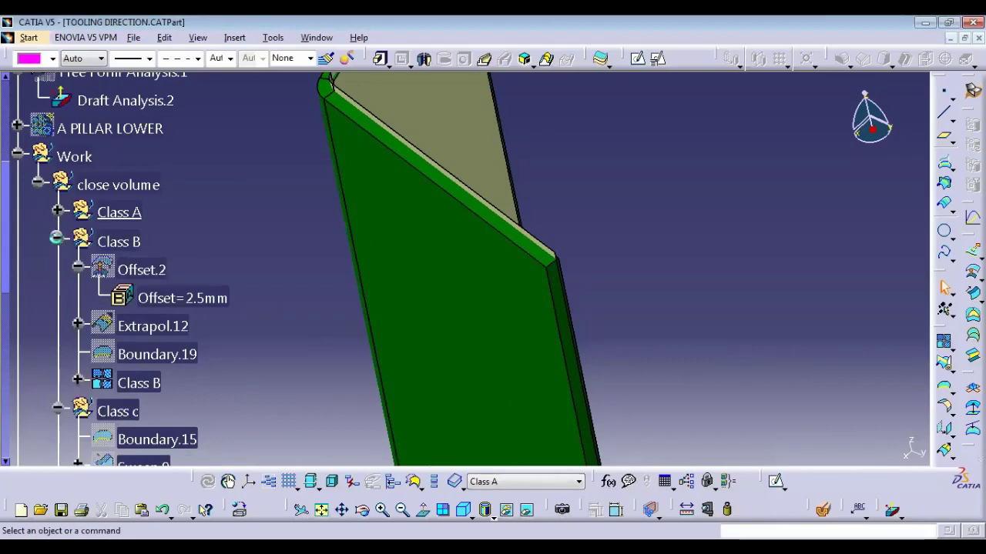
pyautogui.click(58, 241)
pyautogui.click(111, 271)
pyautogui.rightClick(111, 271)
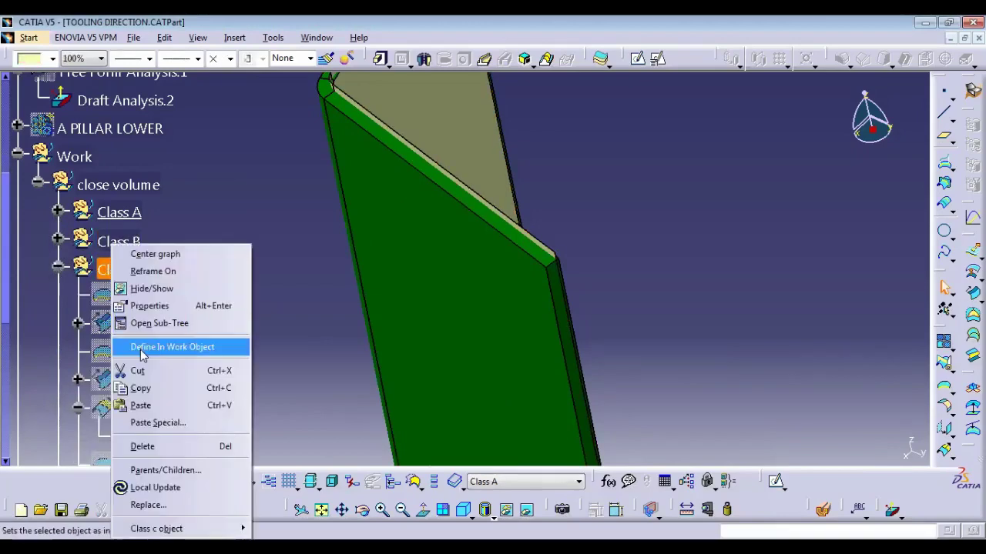
pyautogui.click(177, 346)
# Trim Trim.15 with the Class B surface so that only the closed side walls and faces remain
pyautogui.moveTo(12, 281); pyautogui.dragTo(8, 409)
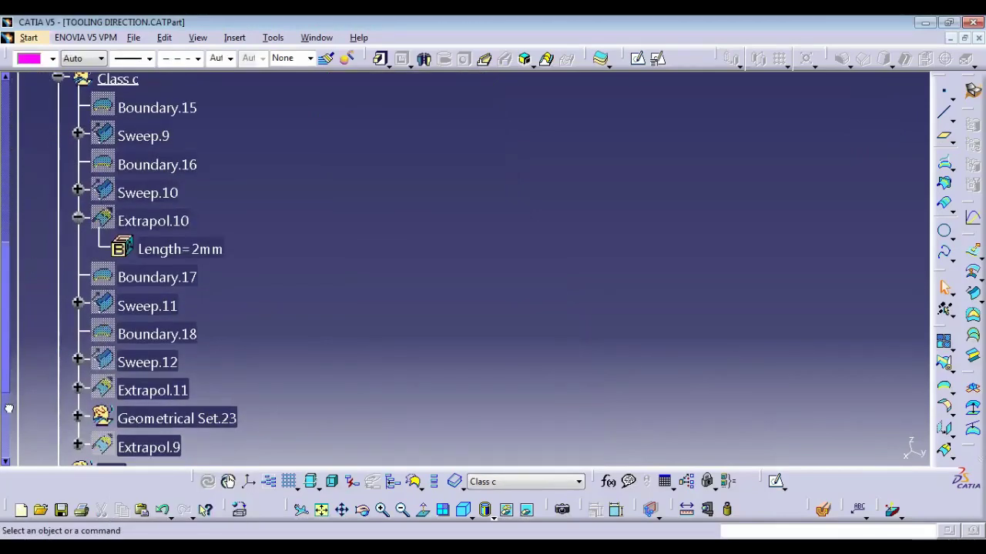
pyautogui.click(562, 308)
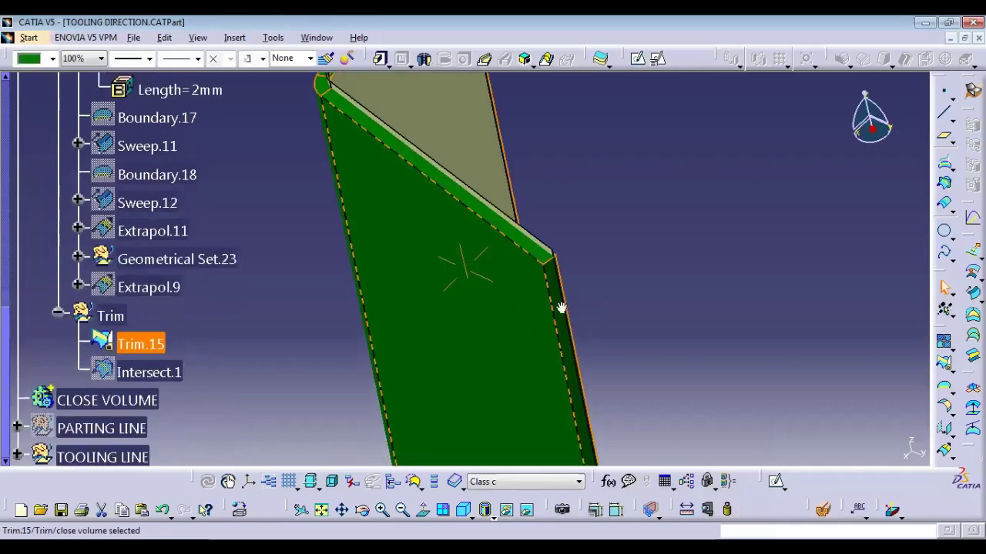
pyautogui.moveTo(388, 281); pyautogui.dragTo(458, 171, button='middle')
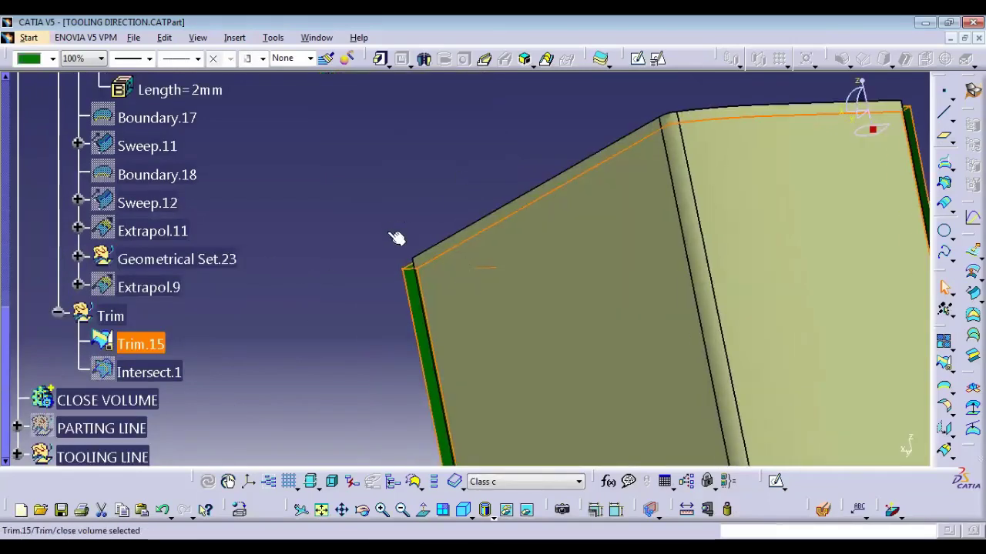
pyautogui.click(944, 361)
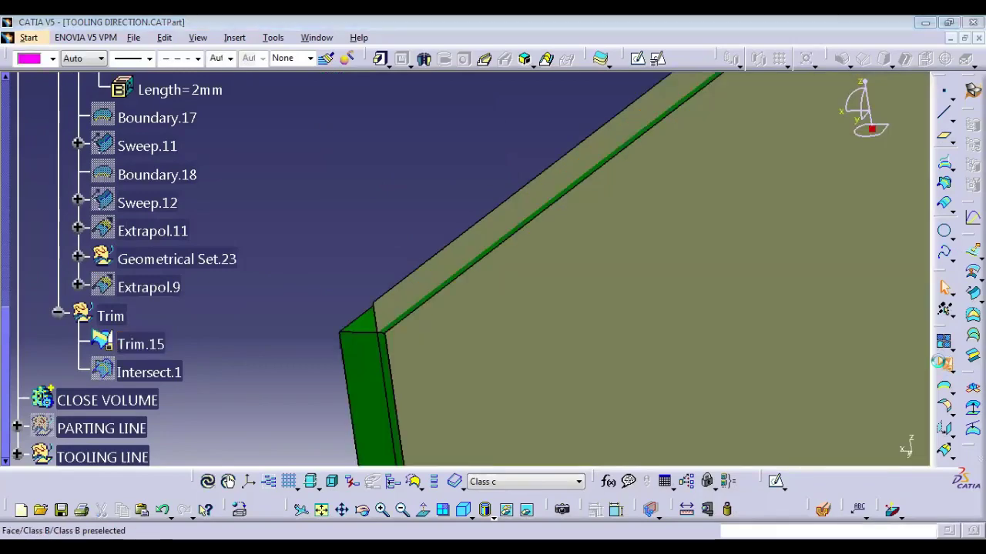
pyautogui.click(367, 370)
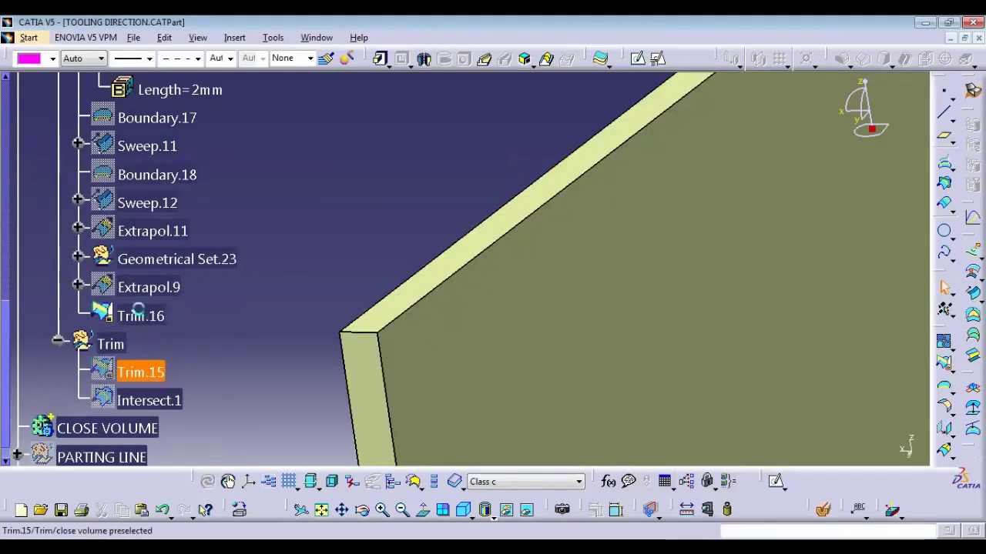
# Move Trim.16 into the Trim geometrical set, inside in last position
pyautogui.click(141, 318)
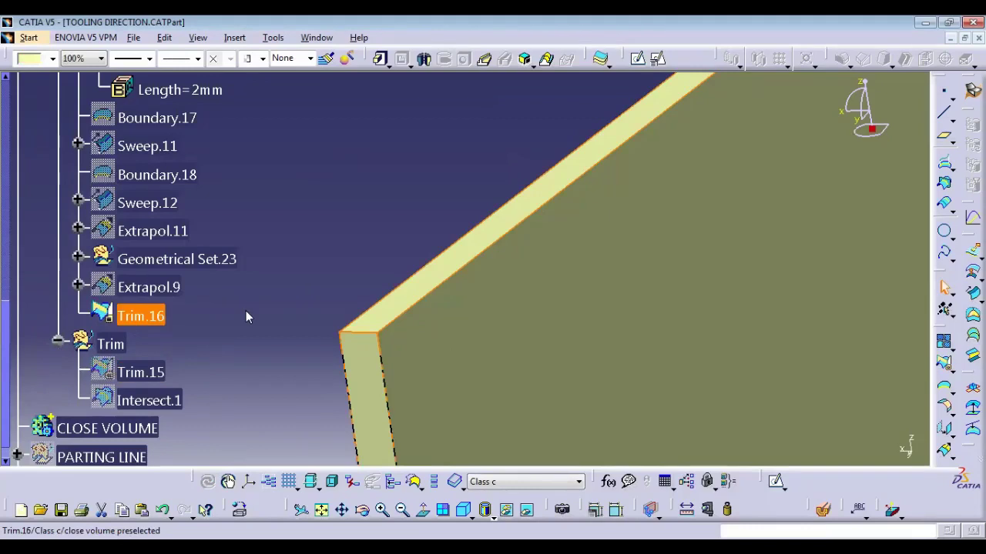
pyautogui.rightClick(141, 314)
pyautogui.moveTo(200, 305)
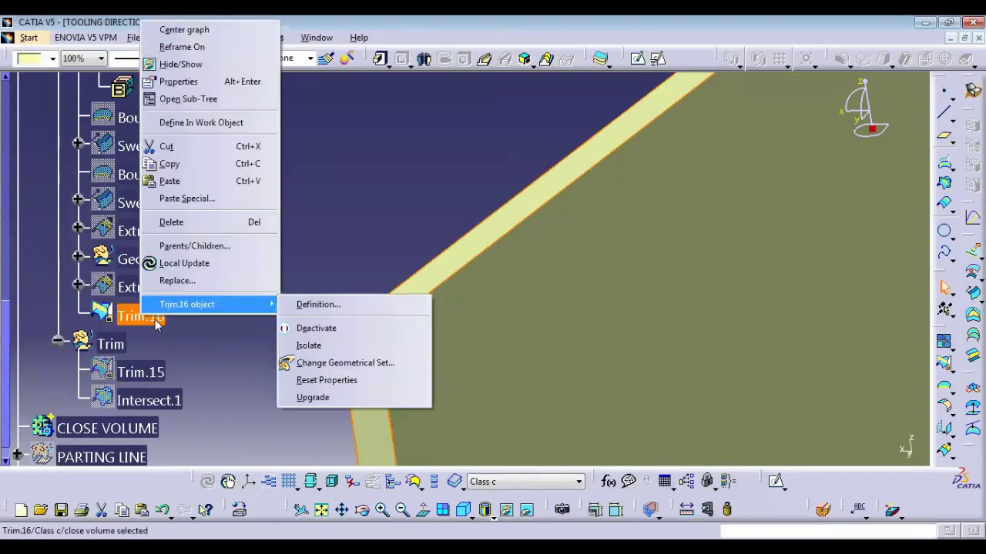
pyautogui.click(307, 364)
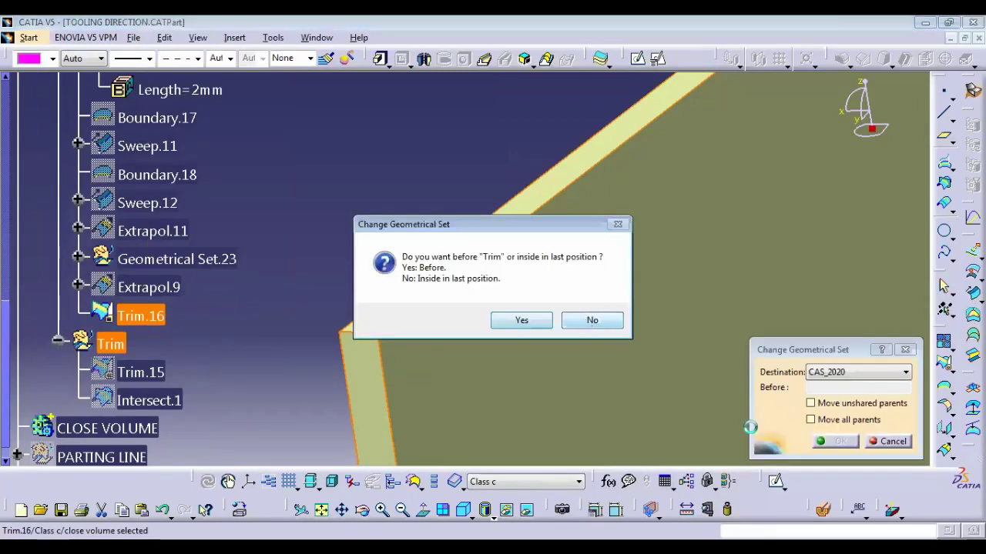
pyautogui.click(835, 442)
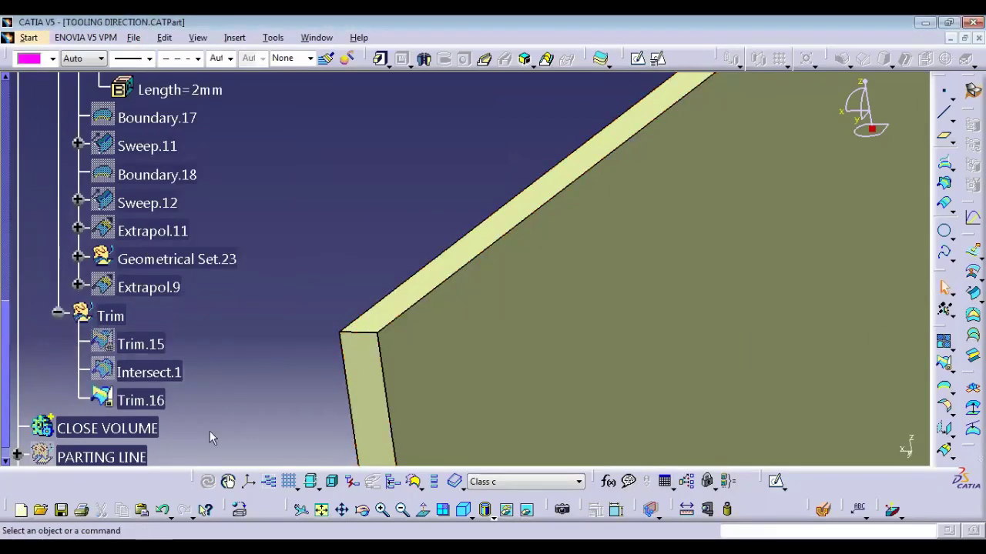
# Check Trim.16 for open edges by trying a tangent-continuity Boundary on it, and leave the command
pyautogui.click(146, 404)
pyautogui.moveTo(405, 191); pyautogui.dragTo(387, 326, button='middle')
pyautogui.moveTo(395, 282); pyautogui.dragTo(398, 339, button='middle')
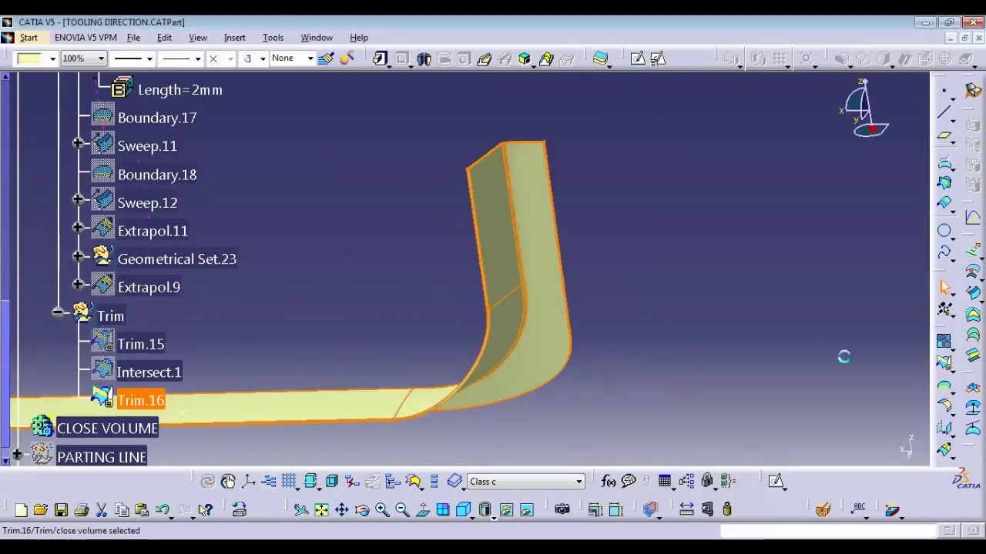
pyautogui.click(844, 355)
pyautogui.click(944, 387)
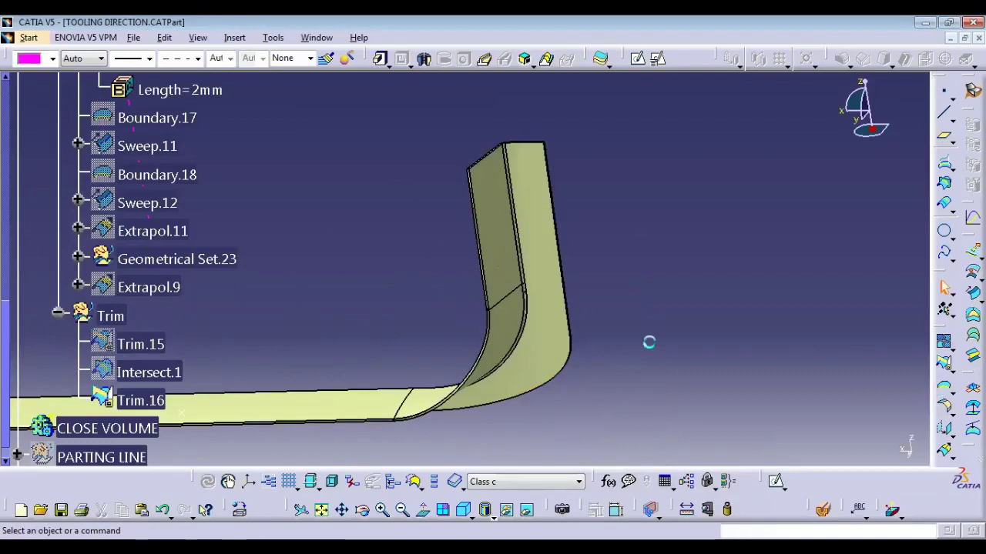
pyautogui.click(511, 400)
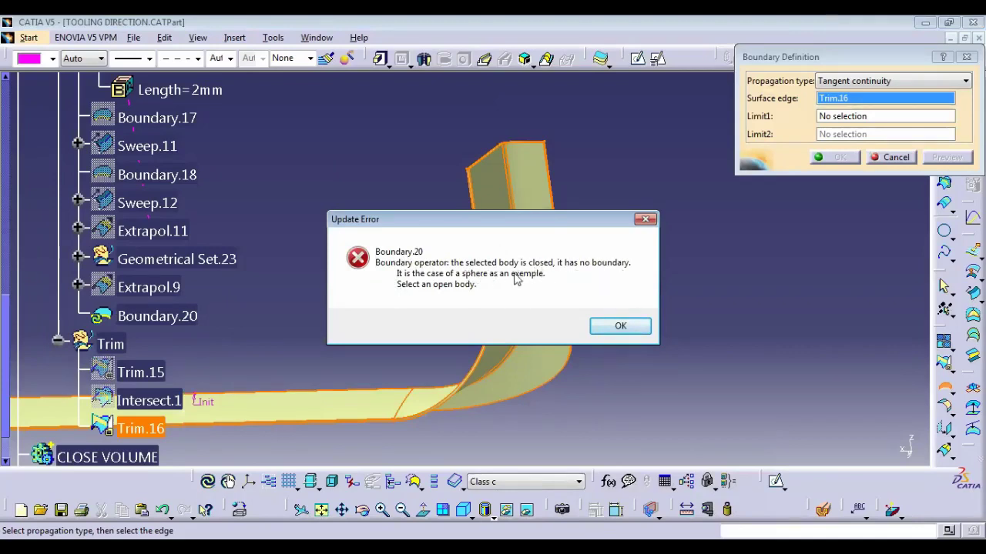
pyautogui.click(621, 329)
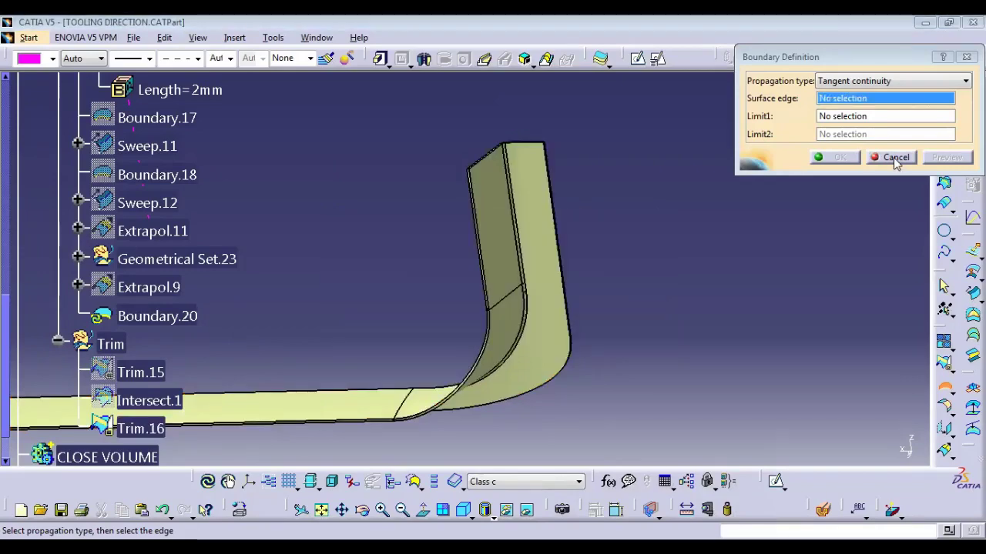
pyautogui.click(893, 157)
# Create a Join of Trim.16 with a merging distance of 0.001 mm
pyautogui.click(152, 400)
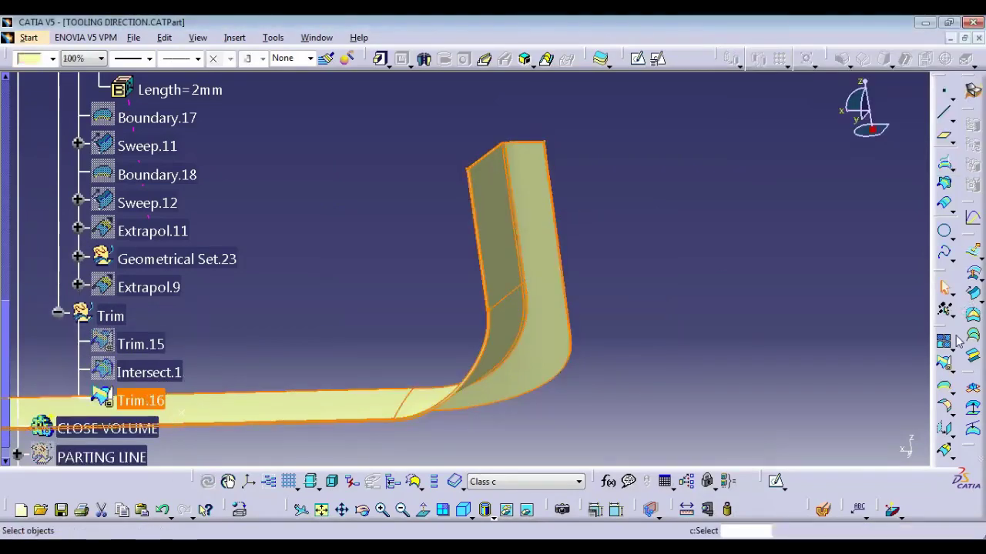
pyautogui.click(944, 343)
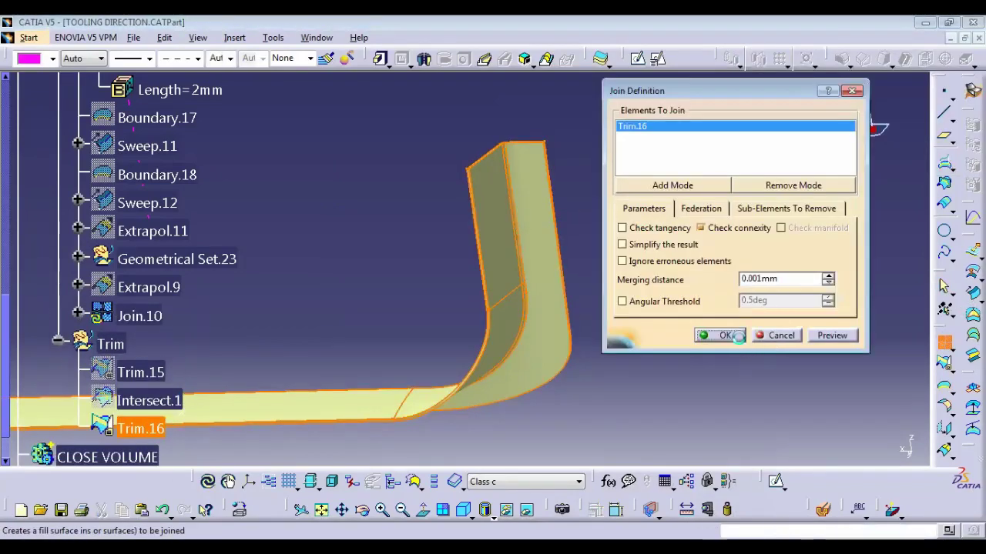
pyautogui.click(724, 335)
# Move Join.10 into the close volume geometrical set, inside in last position
pyautogui.click(139, 316)
pyautogui.rightClick(139, 316)
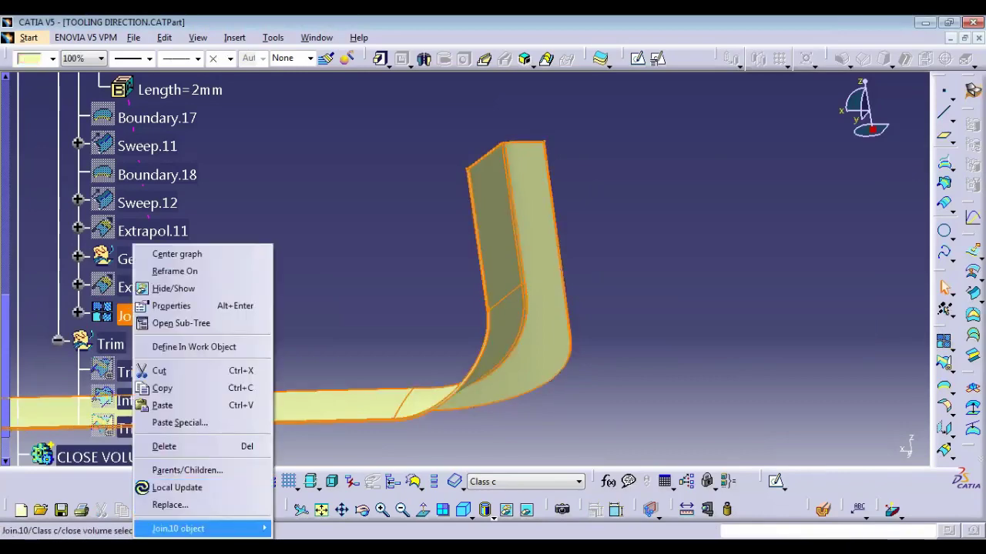
pyautogui.moveTo(231, 529)
pyautogui.click(329, 482)
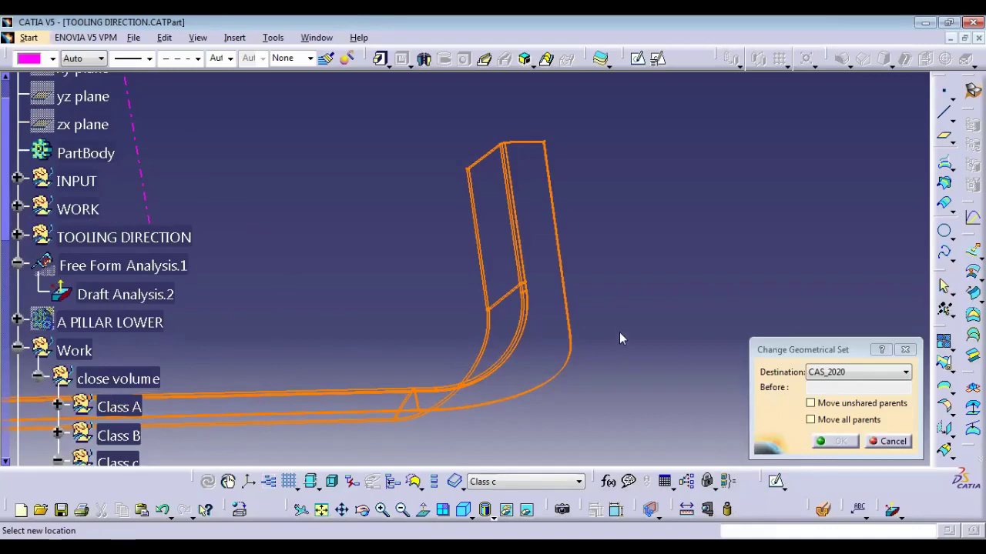
pyautogui.scroll(-2, 152, 302)
pyautogui.click(151, 301)
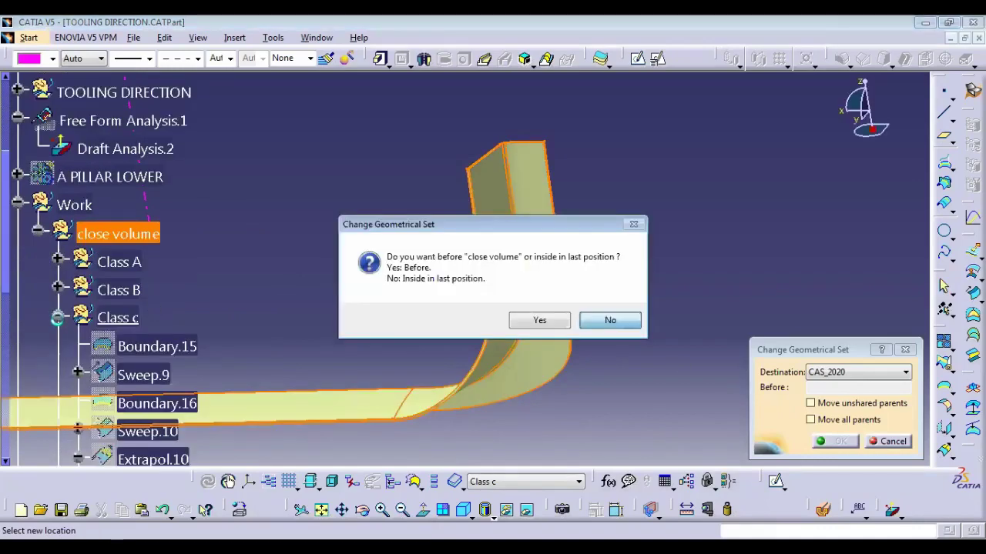
pyautogui.press('Return')
# Copy the name of the close volume set and rename Join.10 as close volume
pyautogui.rightClick(161, 296)
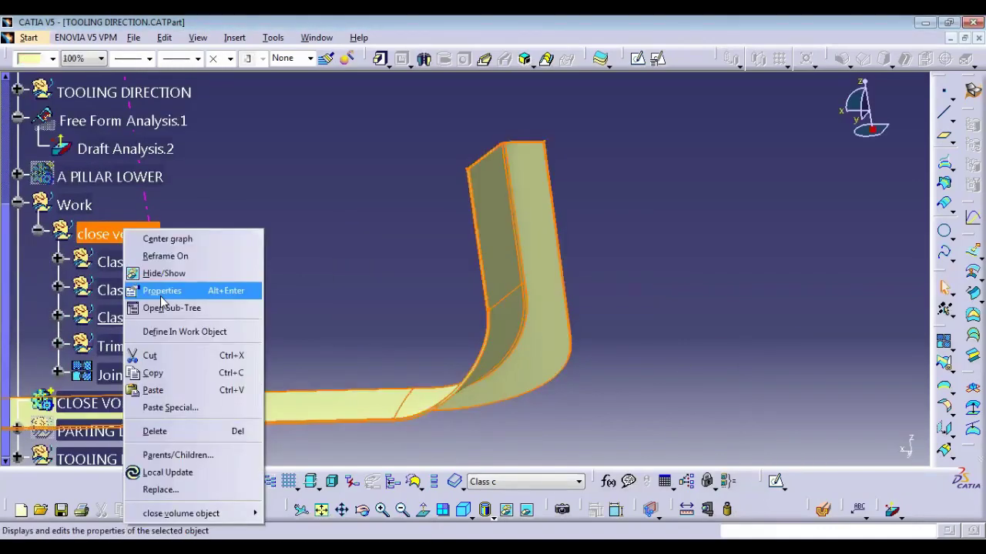
pyautogui.click(162, 291)
pyautogui.hotkey('ctrl', 'c')
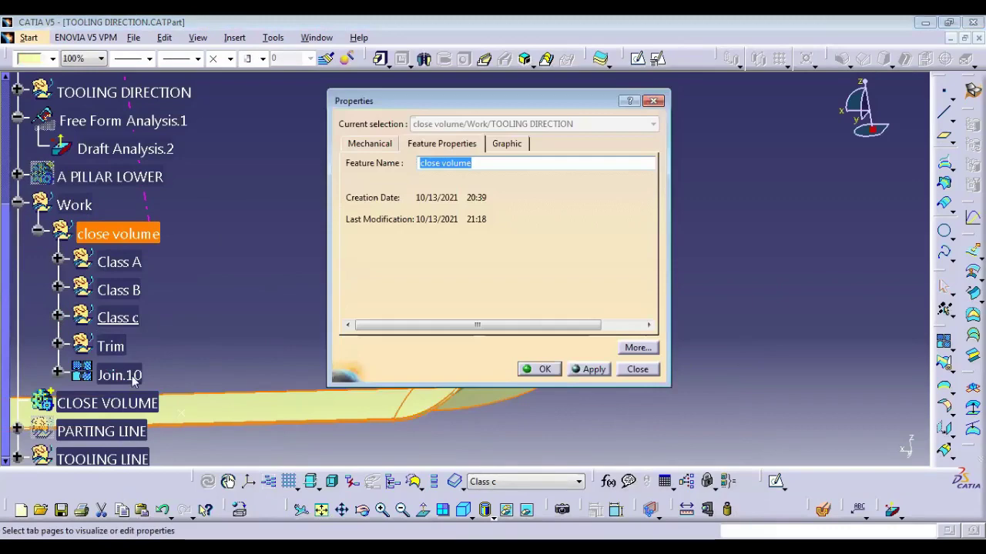
pyautogui.rightClick(133, 377)
pyautogui.click(163, 143)
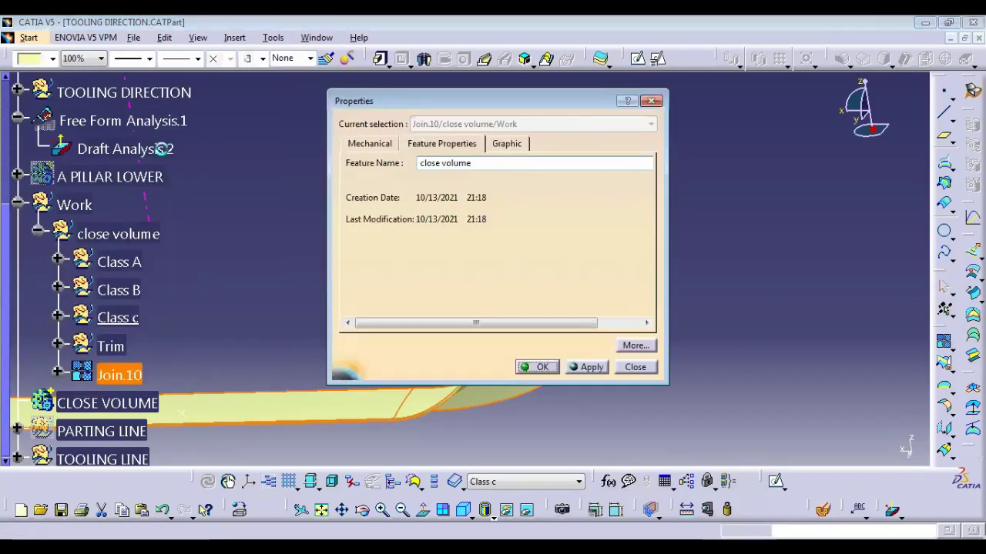
pyautogui.press('Return')
pyautogui.click(321, 215)
# Insert a new body into the part
pyautogui.click(235, 37)
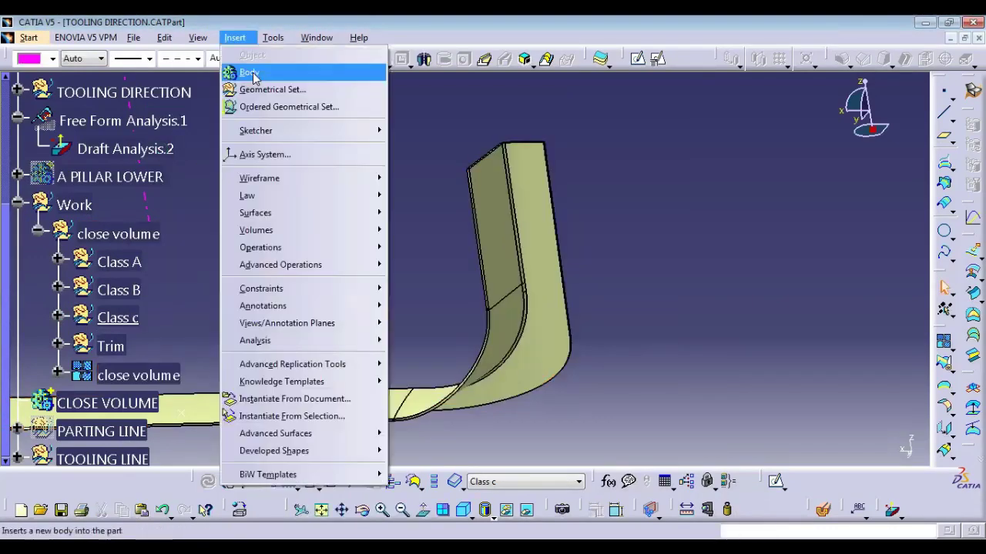
pyautogui.click(250, 72)
pyautogui.click(602, 316)
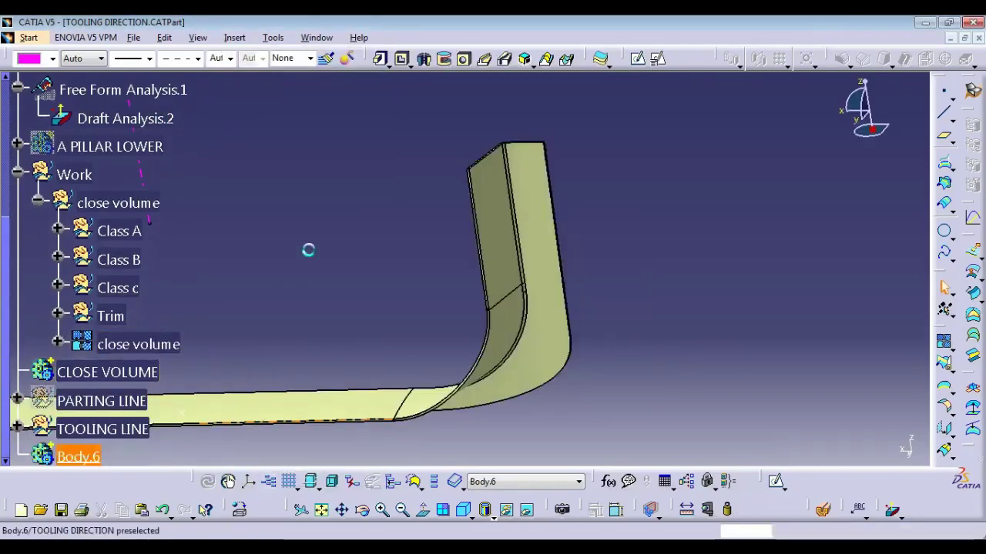
# Create a Close Surface solid from the close volume join in the new body and hide the join
pyautogui.moveTo(600, 59); pyautogui.dragTo(602, 116)
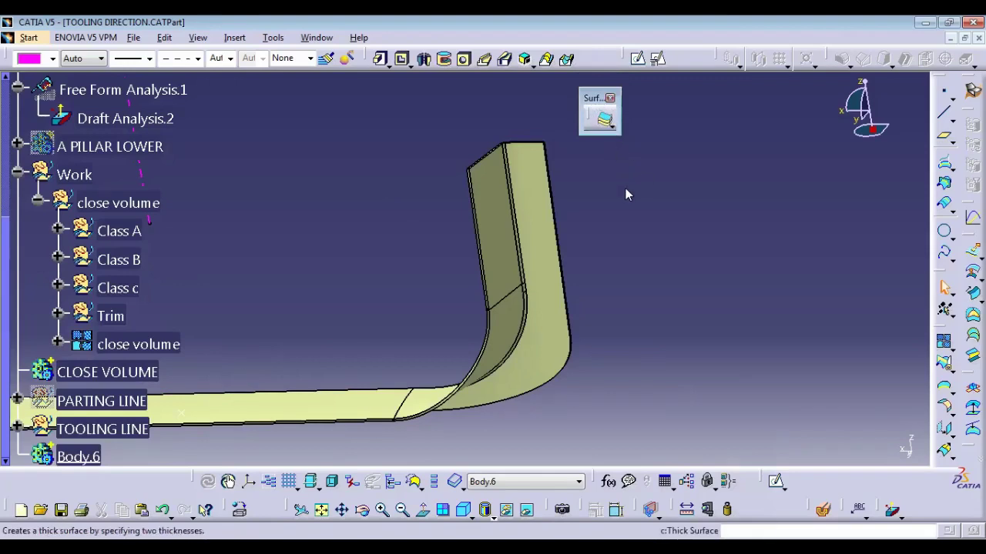
pyautogui.click(614, 128)
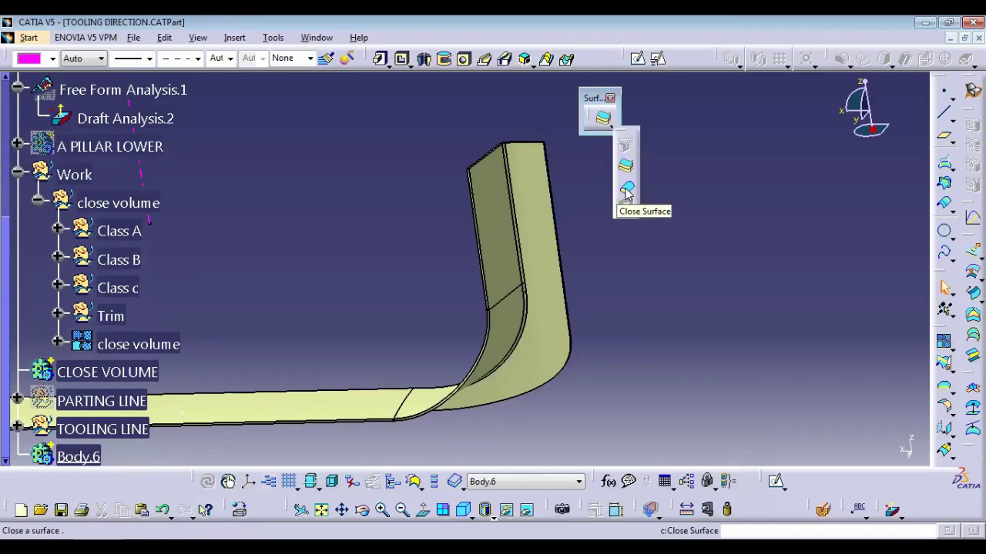
pyautogui.click(626, 191)
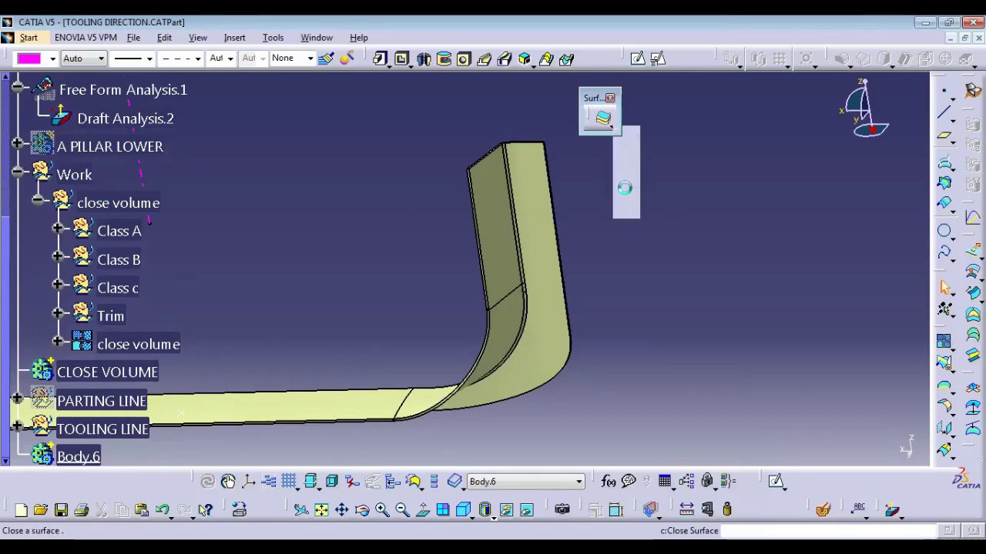
pyautogui.click(142, 345)
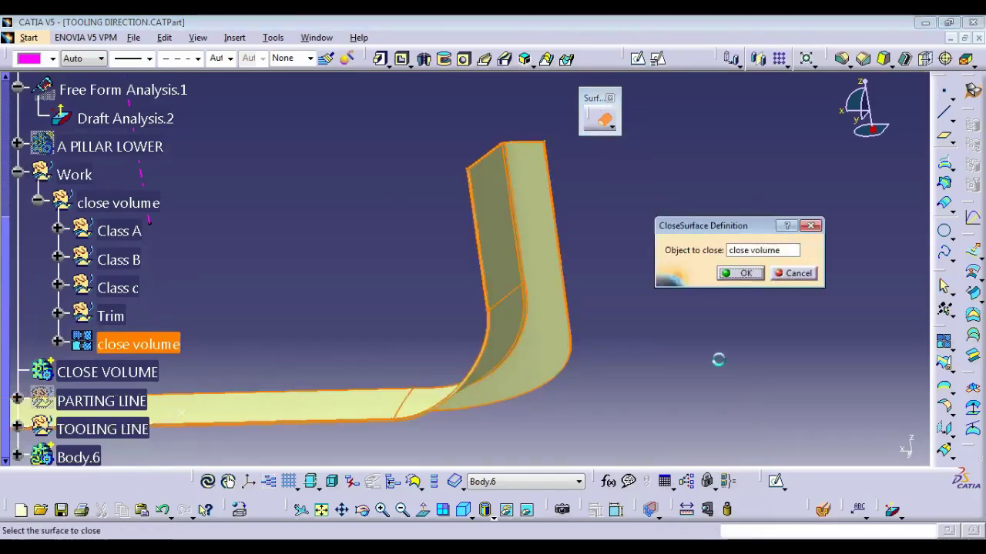
pyautogui.rightClick(148, 344)
pyautogui.press('h')
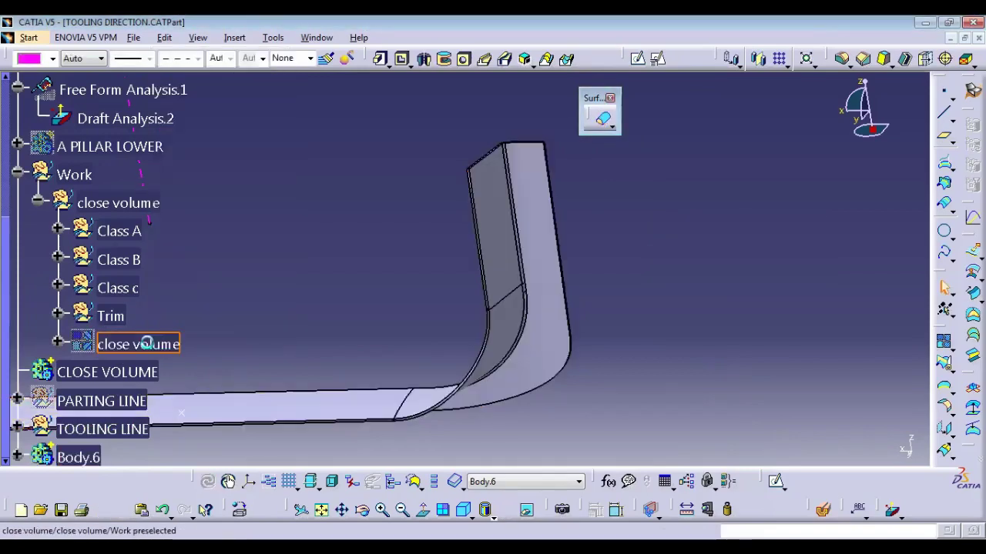
# Rename Body.6 as close volume and collapse the whole specification tree
pyautogui.rightClick(78, 456)
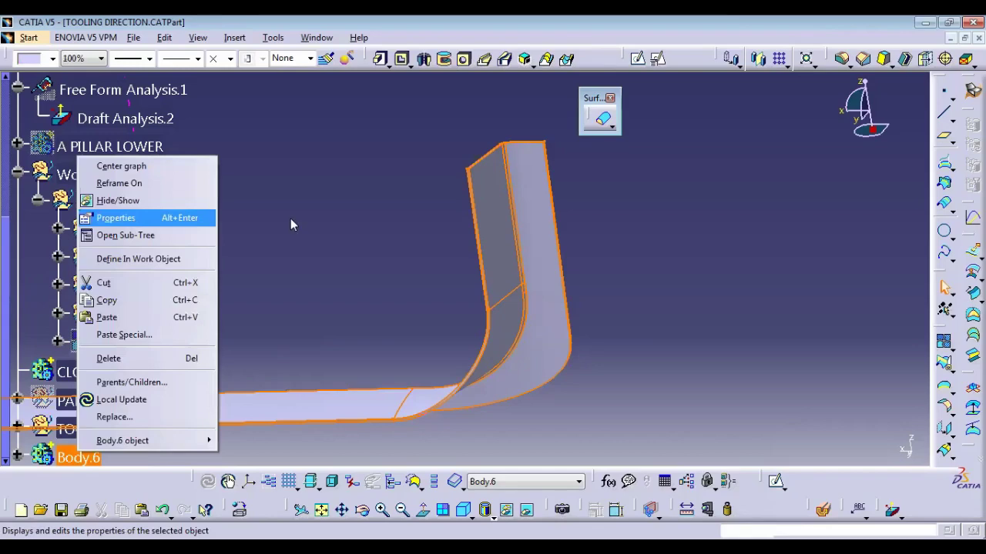
pyautogui.press('Return')
pyautogui.hotkey('ctrl', 'v')
pyautogui.click(529, 365)
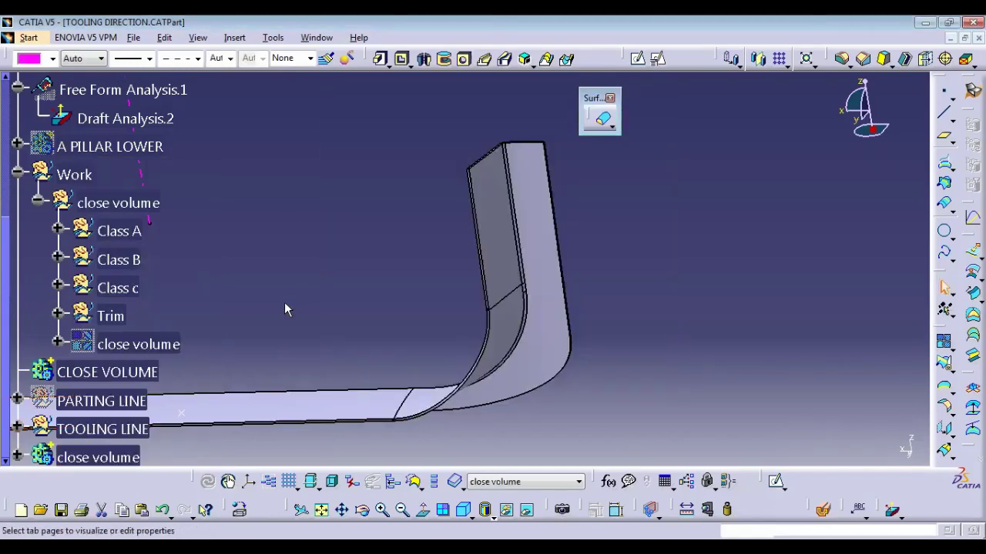
pyautogui.click(116, 460)
pyautogui.moveTo(451, 269); pyautogui.dragTo(385, 251, button='middle')
pyautogui.click(383, 246)
pyautogui.hotkey('alt', 'c')
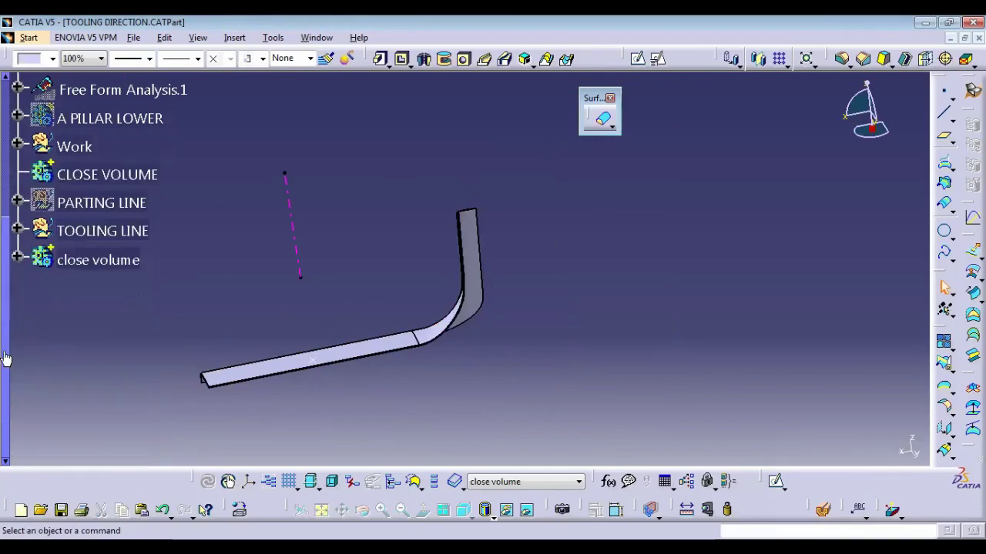
# Open Draft Analysis.2 and apply a customized view mode for displaying the analysis results
pyautogui.moveTo(6, 359); pyautogui.dragTo(7, 100)
pyautogui.moveTo(330, 297)
pyautogui.mouseDown(button='middle')
pyautogui.moveTo(517, 346)
pyautogui.moveTo(668, 311)
pyautogui.moveTo(587, 254)
pyautogui.moveTo(523, 390)
pyautogui.moveTo(535, 275)
pyautogui.moveTo(528, 355)
pyautogui.moveTo(476, 343)
pyautogui.moveTo(430, 313)
pyautogui.moveTo(419, 369)
pyautogui.moveTo(517, 275)
pyautogui.mouseUp(button='middle')
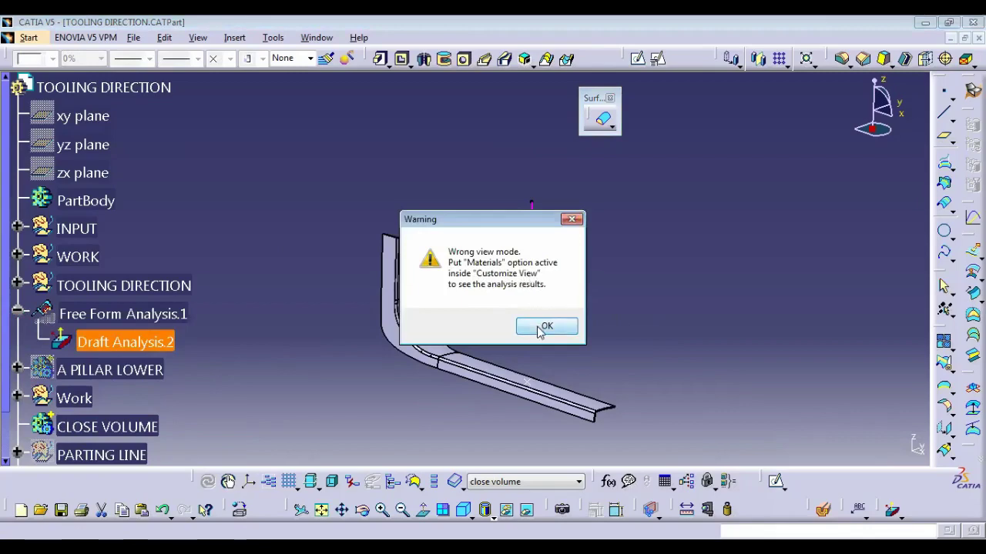
pyautogui.press('Return')
pyautogui.click(460, 486)
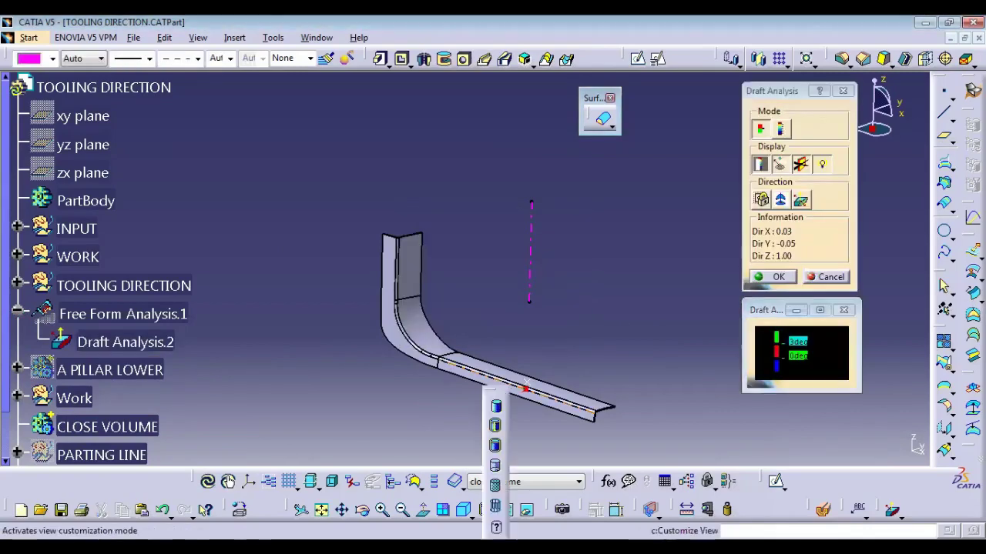
pyautogui.click(495, 528)
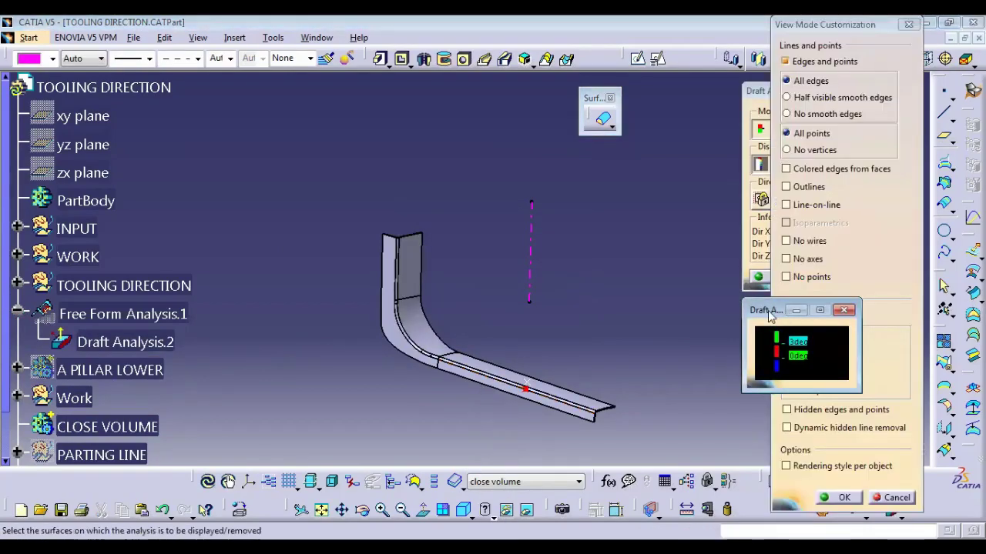
pyautogui.moveTo(770, 316); pyautogui.dragTo(601, 320)
pyautogui.press('Return')
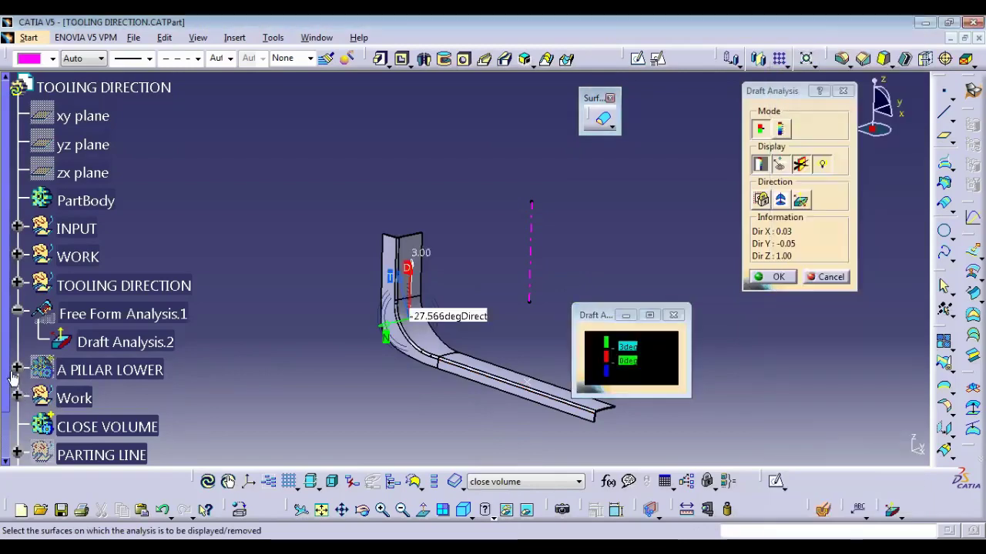
# Run the draft analysis on the close volume body, reverse the draft direction and inspect the upright flange
pyautogui.scroll(-2, 7, 351)
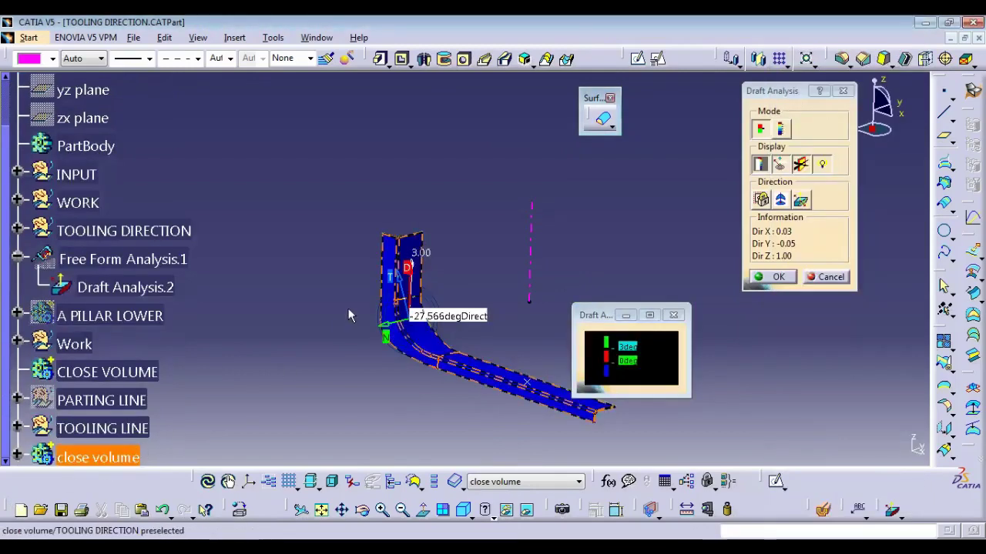
pyautogui.moveTo(453, 285); pyautogui.dragTo(459, 245, button='middle')
pyautogui.click(801, 202)
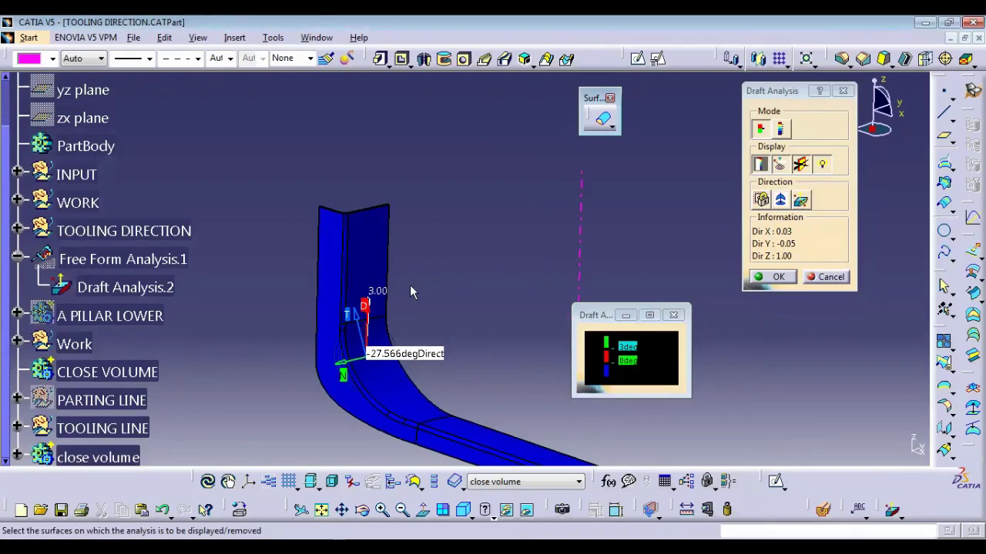
pyautogui.middleClick(445, 347)
pyautogui.moveTo(431, 336); pyautogui.dragTo(554, 318, button='middle')
pyautogui.moveTo(537, 241); pyautogui.dragTo(406, 230, button='middle')
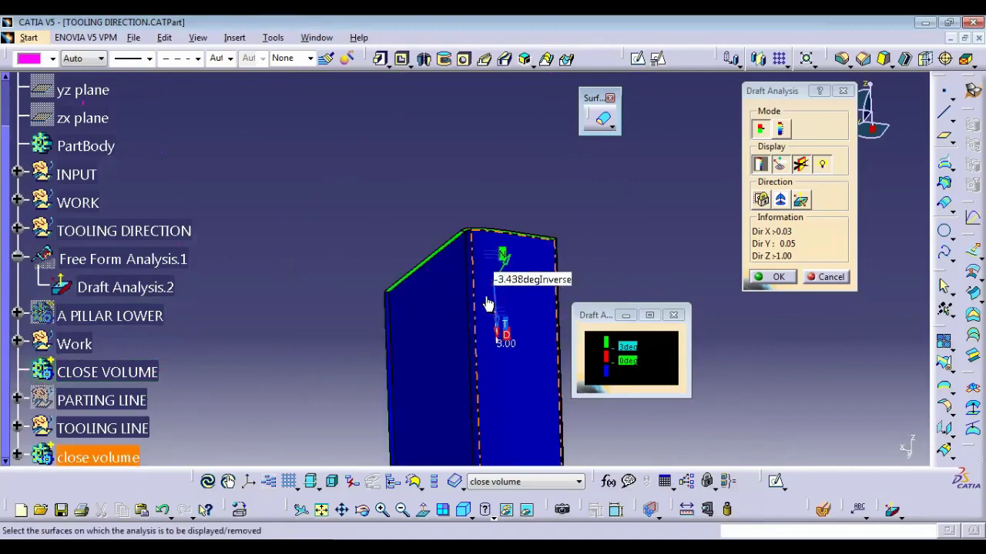
# Switch the draft direction back and check the draft on the close volume's side and edge faces
pyautogui.moveTo(445, 349); pyautogui.dragTo(616, 282, button='middle')
pyautogui.click(802, 199)
pyautogui.moveTo(420, 363); pyautogui.dragTo(392, 372, button='middle')
pyautogui.moveTo(440, 345)
pyautogui.mouseDown(button='middle')
pyautogui.moveTo(321, 334)
pyautogui.moveTo(288, 294)
pyautogui.moveTo(496, 332)
pyautogui.moveTo(462, 304)
pyautogui.moveTo(425, 343)
pyautogui.moveTo(446, 339)
pyautogui.mouseUp(button='middle')
pyautogui.moveTo(600, 313); pyautogui.dragTo(389, 253, button='middle')
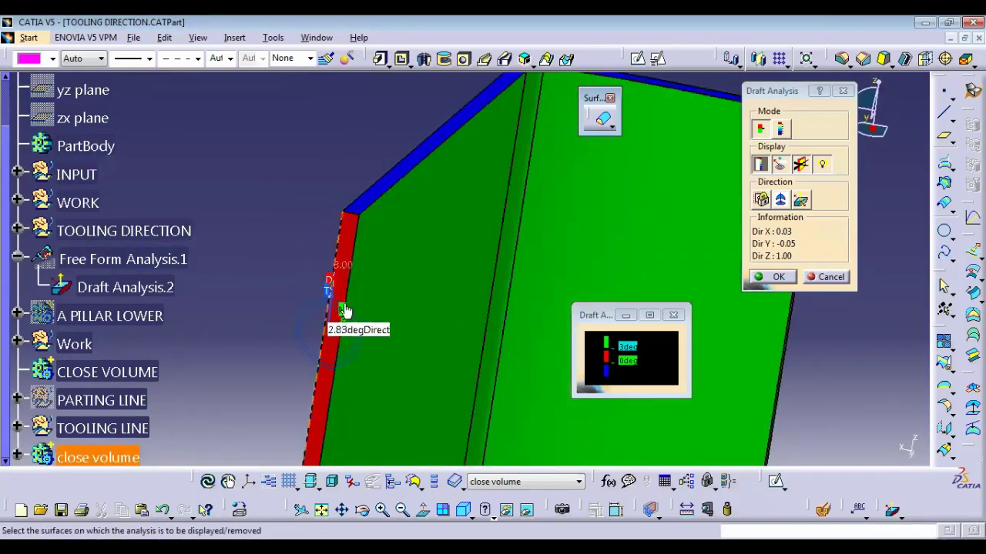
pyautogui.moveTo(404, 189); pyautogui.dragTo(446, 344, button='middle')
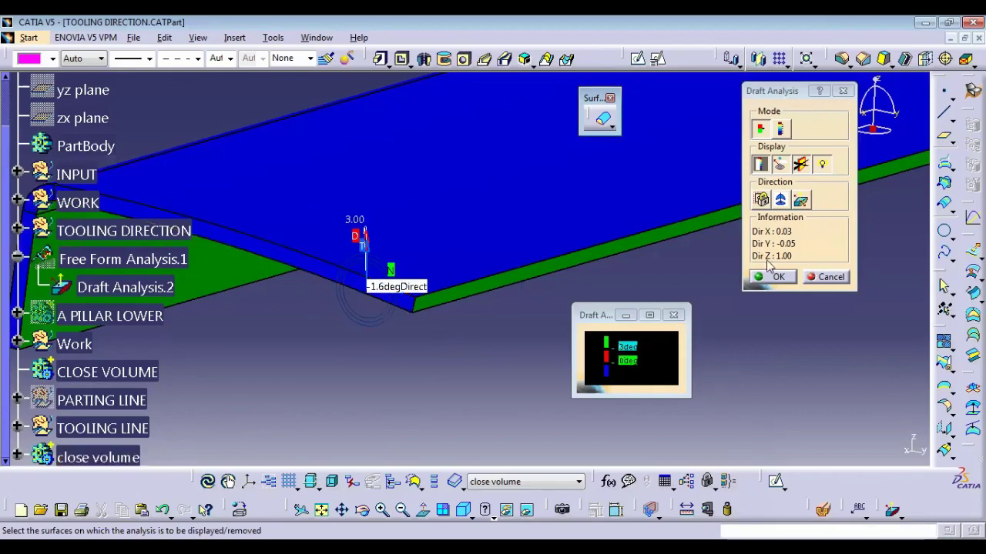
# Check the end faces of the lower flange with the draft direction reversed again, and close the draft analysis
pyautogui.moveTo(307, 353); pyautogui.dragTo(552, 341, button='middle')
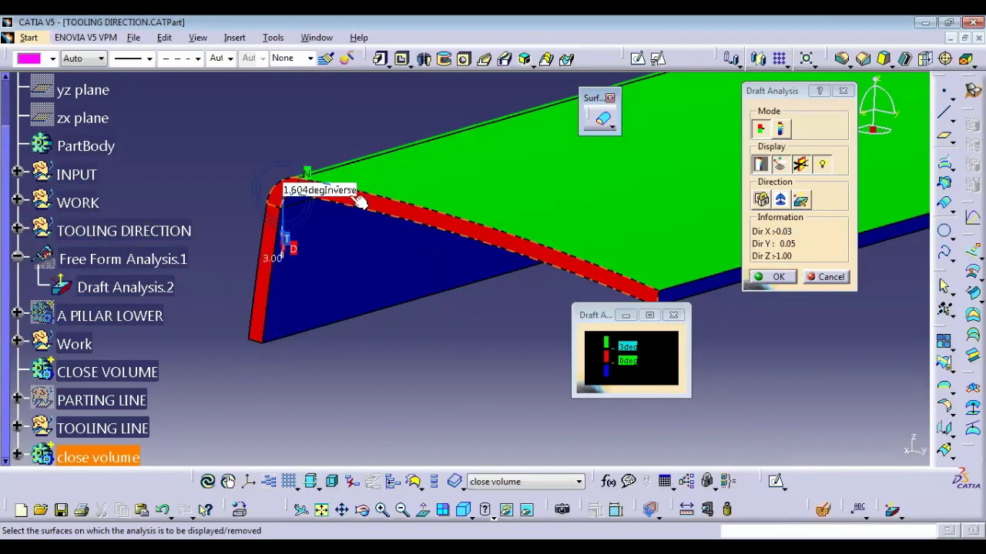
pyautogui.moveTo(385, 301); pyautogui.dragTo(387, 348, button='middle')
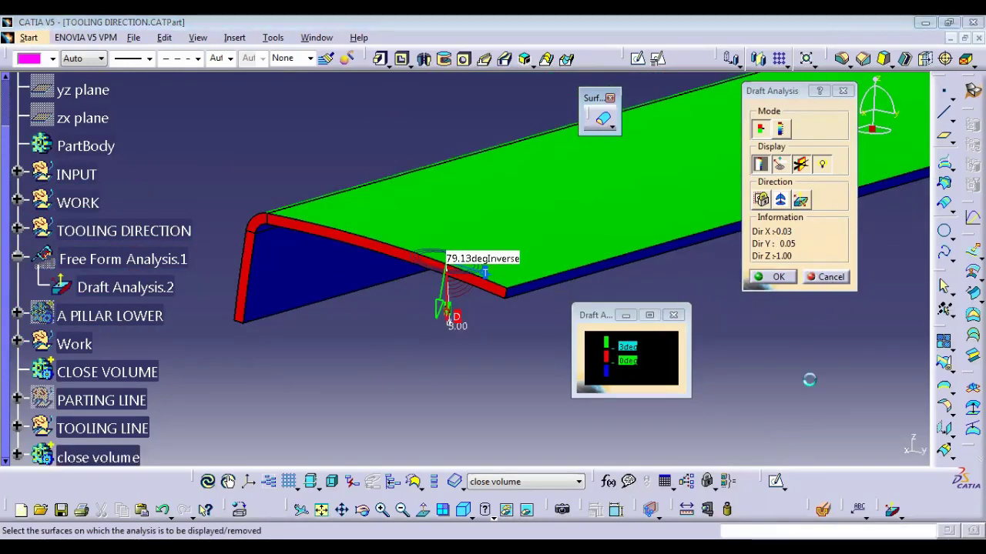
pyautogui.moveTo(524, 193); pyautogui.dragTo(529, 308, button='middle')
pyautogui.moveTo(482, 235)
pyautogui.mouseDown(button='middle')
pyautogui.moveTo(449, 329)
pyautogui.moveTo(599, 330)
pyautogui.moveTo(603, 271)
pyautogui.moveTo(418, 258)
pyautogui.moveTo(427, 347)
pyautogui.moveTo(588, 309)
pyautogui.mouseUp(button='middle')
pyautogui.moveTo(474, 333); pyautogui.dragTo(433, 368, button='middle')
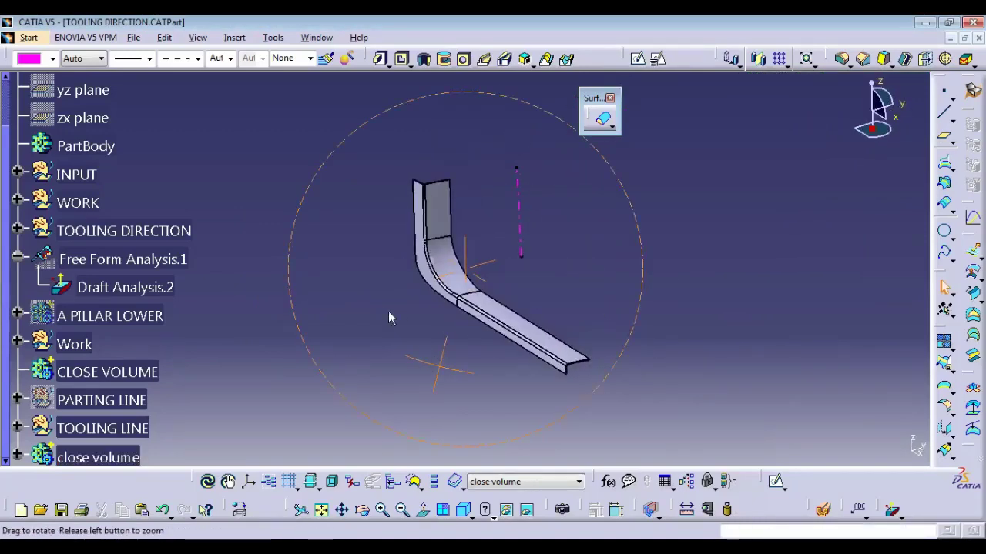
pyautogui.moveTo(389, 317); pyautogui.dragTo(386, 309, button='middle')
pyautogui.moveTo(462, 220); pyautogui.dragTo(460, 231, button='middle')
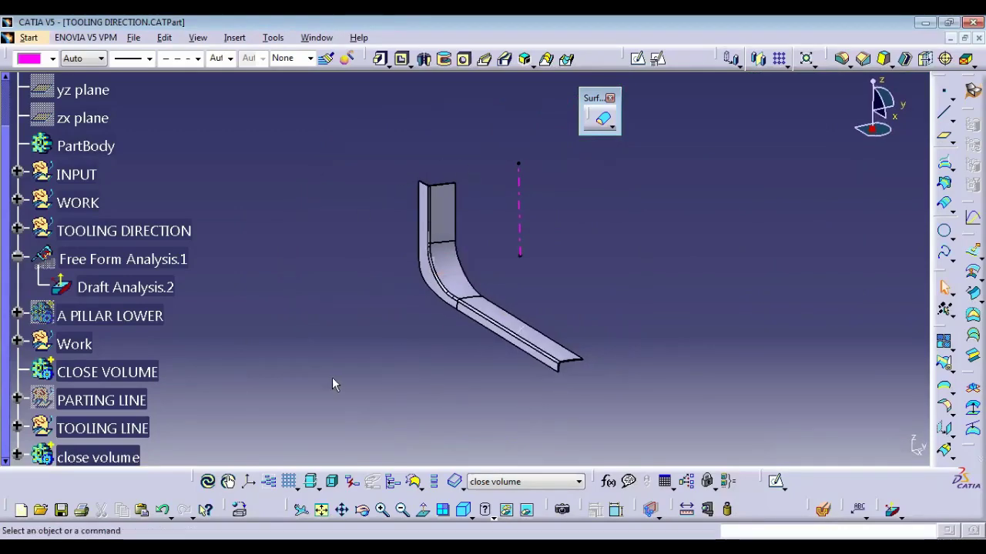
# Collapse the specification tree and run a local update on the TOOLING DIRECTION part
pyautogui.hotkey('alt', 'v')
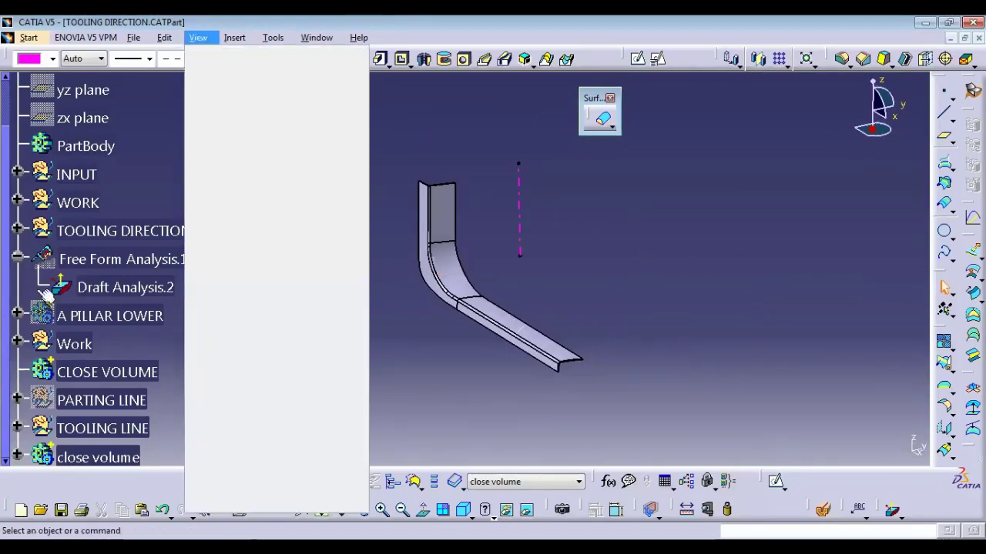
pyautogui.scroll(2, 6, 302)
pyautogui.click(103, 87)
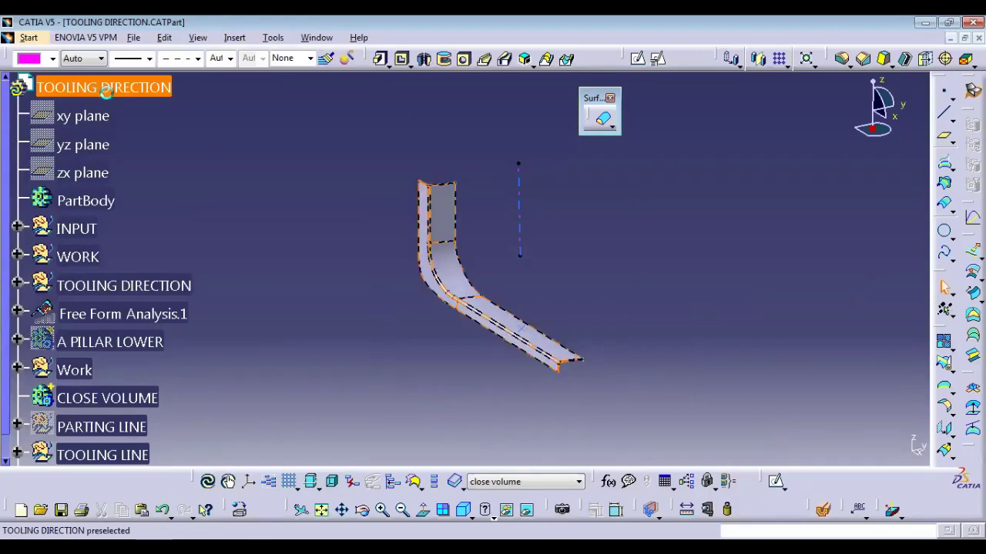
pyautogui.rightClick(105, 92)
pyautogui.click(163, 337)
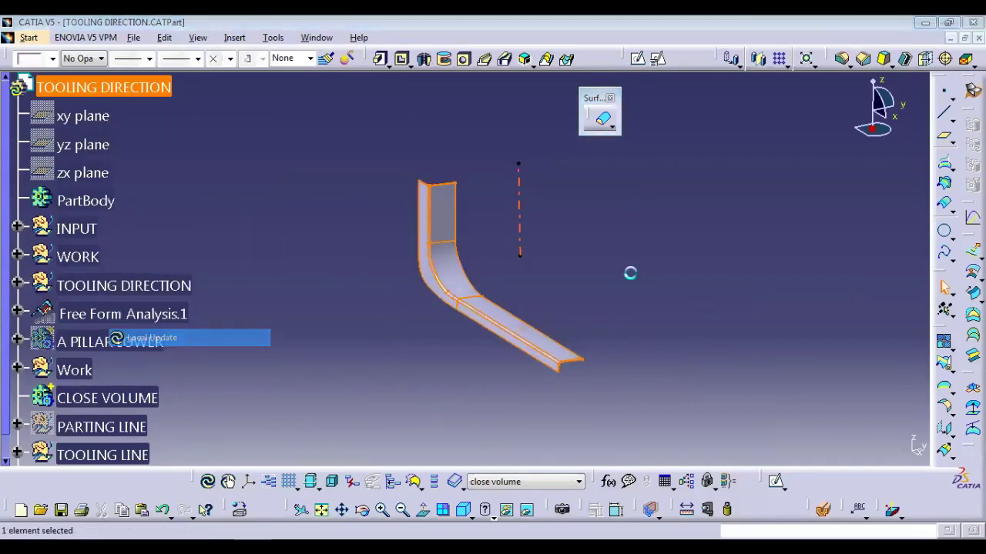